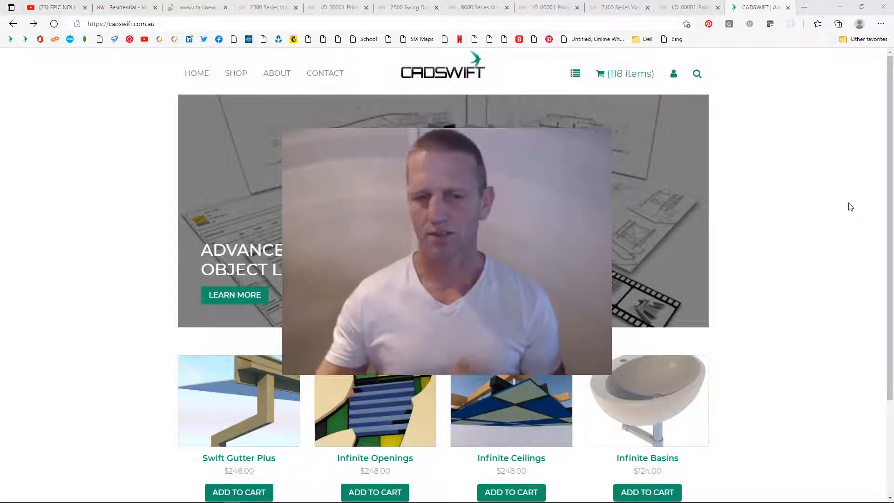
- Switch from the CADSWIFT website to the open ARCHICAD 24 project window
{"action": "mouse_move", "coordinate": [129, 500]}
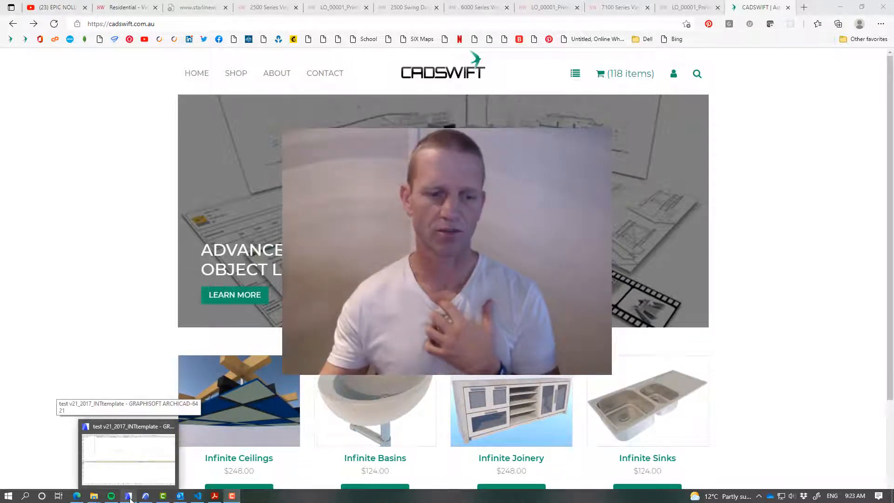
{"action": "left_click", "coordinate": [130, 499]}
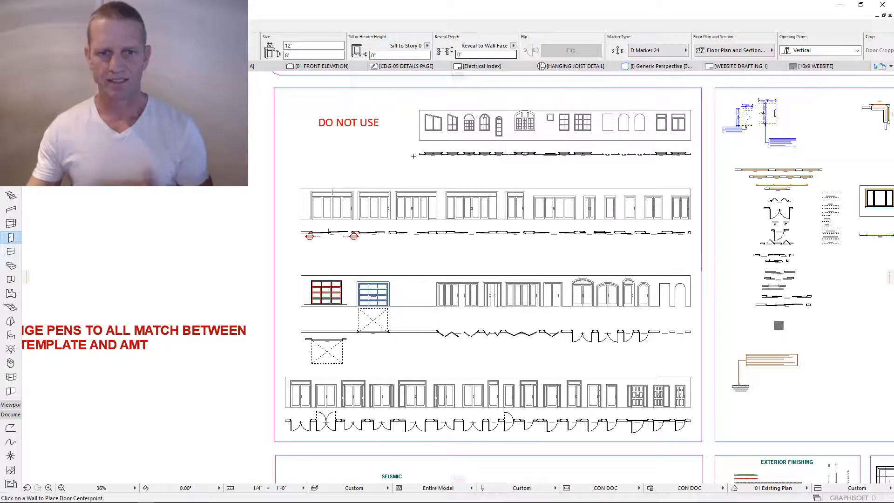
- Zoom and pan across the sheet layout, ending on the DO NOT USE door sheet
{"action": "scroll", "coordinate": [416, 151], "scroll_direction": "down", "scroll_amount": 2}
{"action": "mouse_move", "coordinate": [521, 162]}
{"action": "middle_mouse_down"}
{"action": "mouse_move", "coordinate": [433, 194]}
{"action": "mouse_move", "coordinate": [501, 184]}
{"action": "middle_mouse_up"}
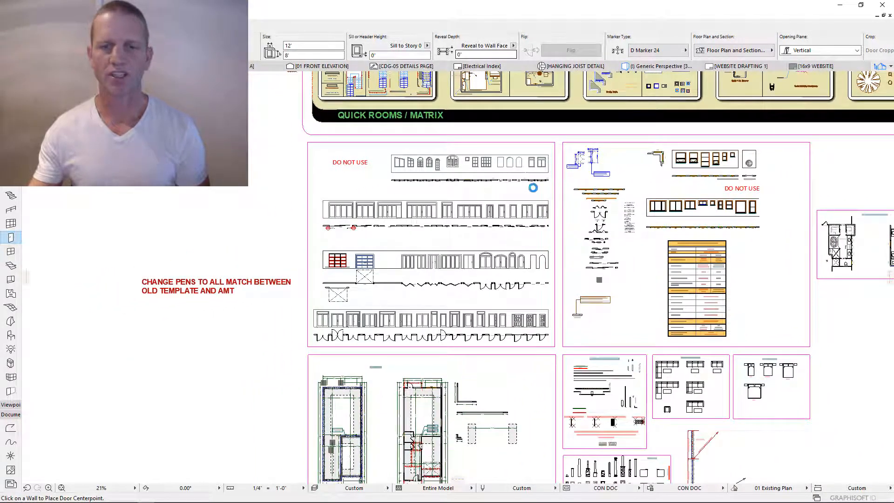
{"action": "scroll", "coordinate": [498, 225], "scroll_direction": "down", "scroll_amount": 6}
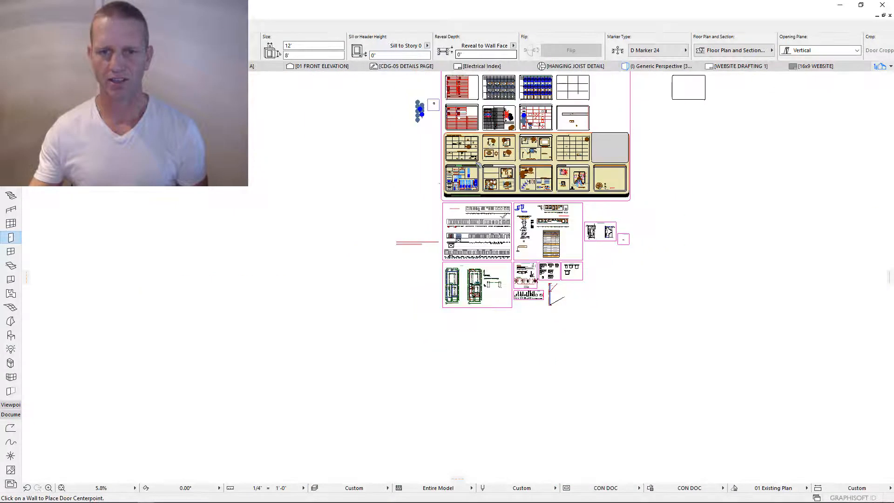
{"action": "middle_click_drag", "start_coordinate": [515, 319], "coordinate": [556, 463]}
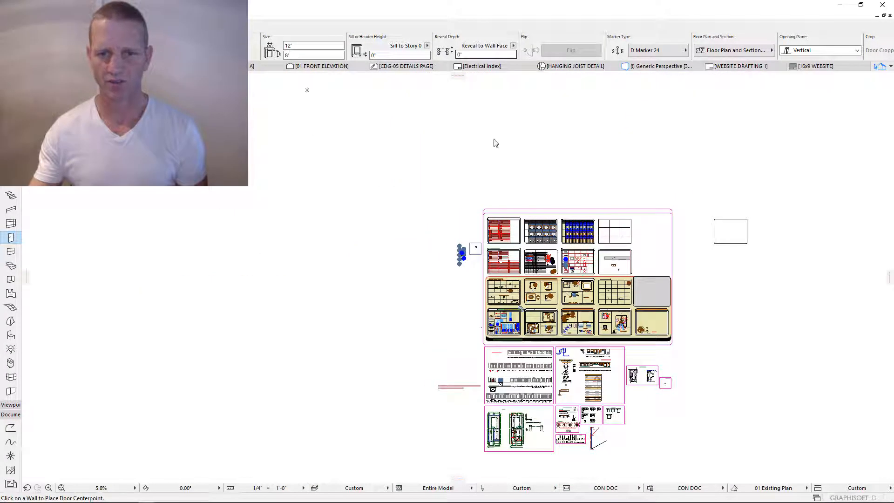
{"action": "scroll", "coordinate": [521, 307], "scroll_direction": "up", "scroll_amount": 2}
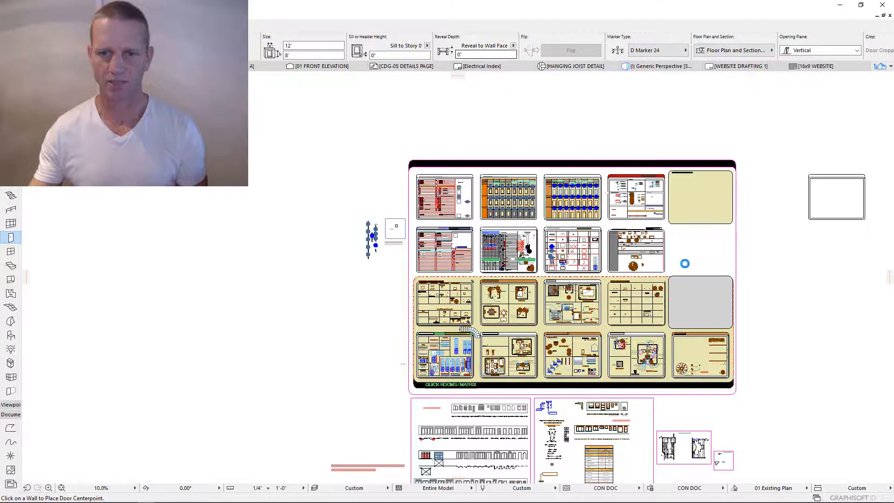
{"action": "scroll", "coordinate": [694, 260], "scroll_direction": "down", "scroll_amount": 2}
{"action": "middle_click_drag", "start_coordinate": [399, 172], "coordinate": [485, 271]}
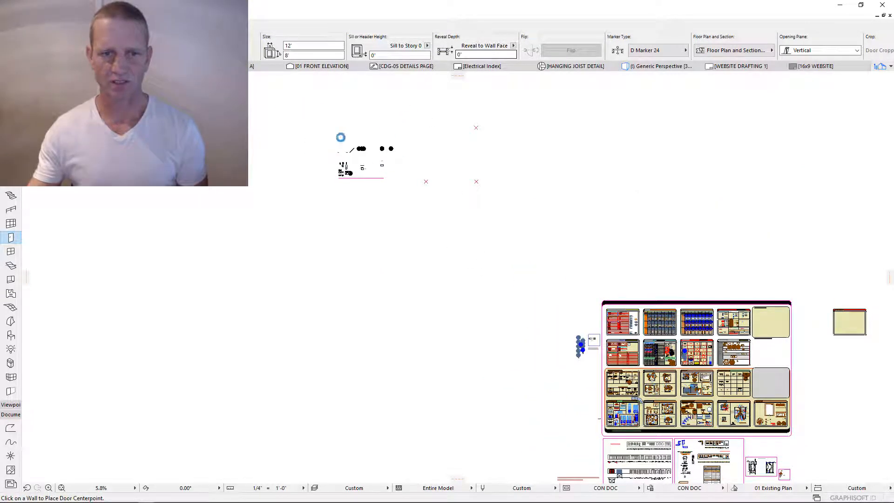
{"action": "scroll", "coordinate": [364, 149], "scroll_direction": "up", "scroll_amount": 4}
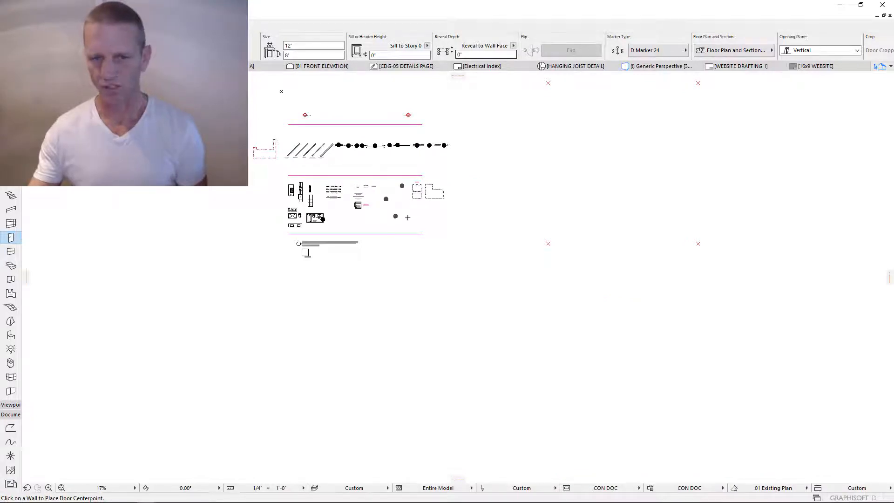
{"action": "scroll", "coordinate": [408, 217], "scroll_direction": "down", "scroll_amount": 2}
{"action": "middle_click_drag", "start_coordinate": [773, 448], "coordinate": [456, 151]}
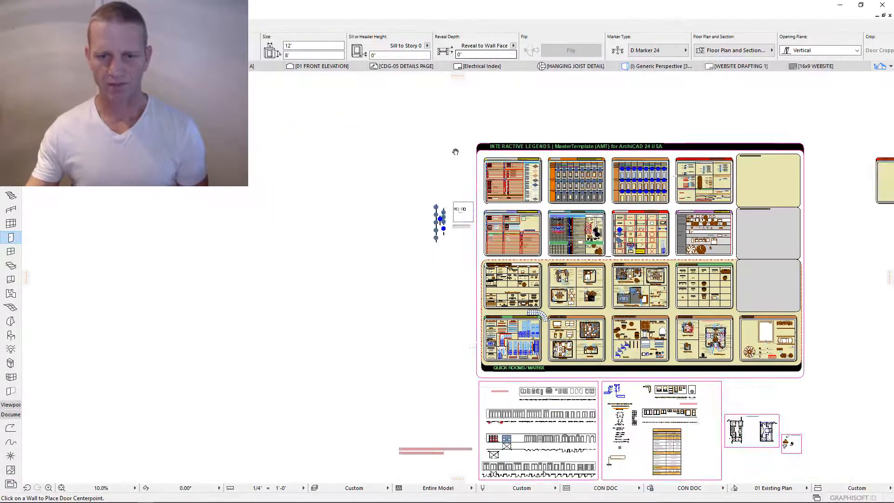
{"action": "scroll", "coordinate": [462, 281], "scroll_direction": "up", "scroll_amount": 4}
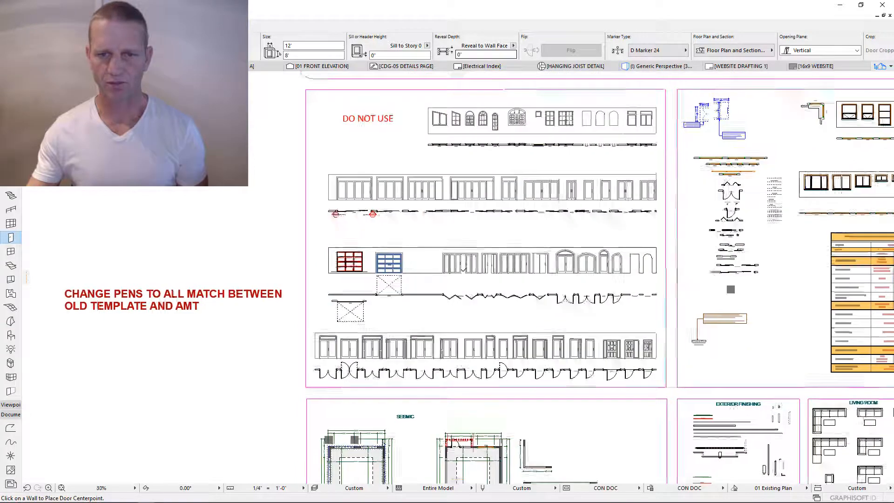
{"action": "scroll", "coordinate": [463, 271], "scroll_direction": "up", "scroll_amount": 2}
{"action": "middle_click_drag", "start_coordinate": [494, 233], "coordinate": [475, 275]}
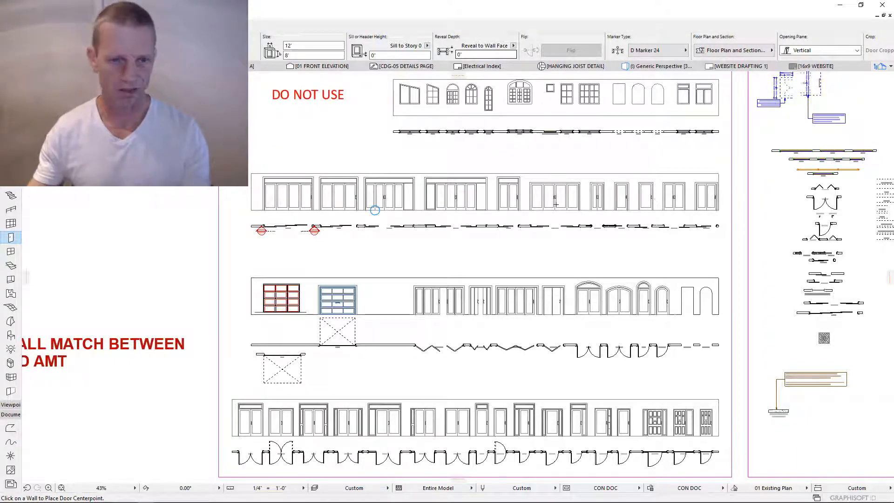
- Cancel door placement and bring the CADSWIFT browser window back
{"action": "key", "text": "Escape"}
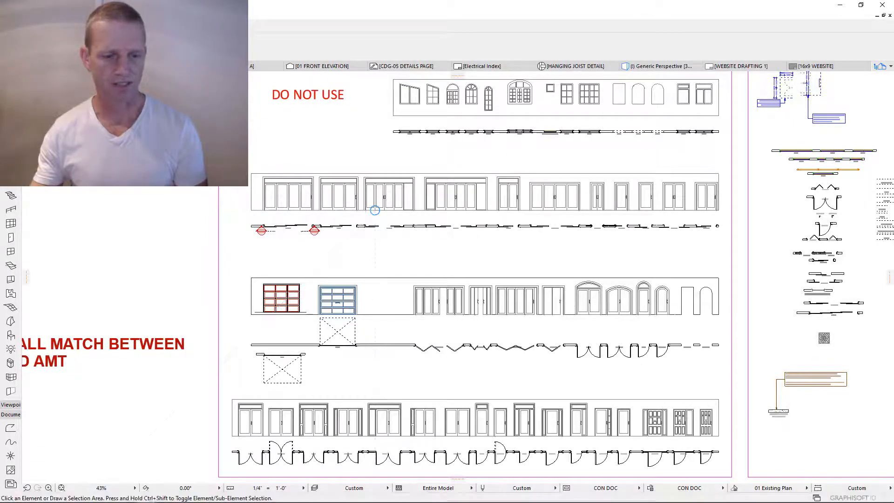
{"action": "mouse_move", "coordinate": [83, 499]}
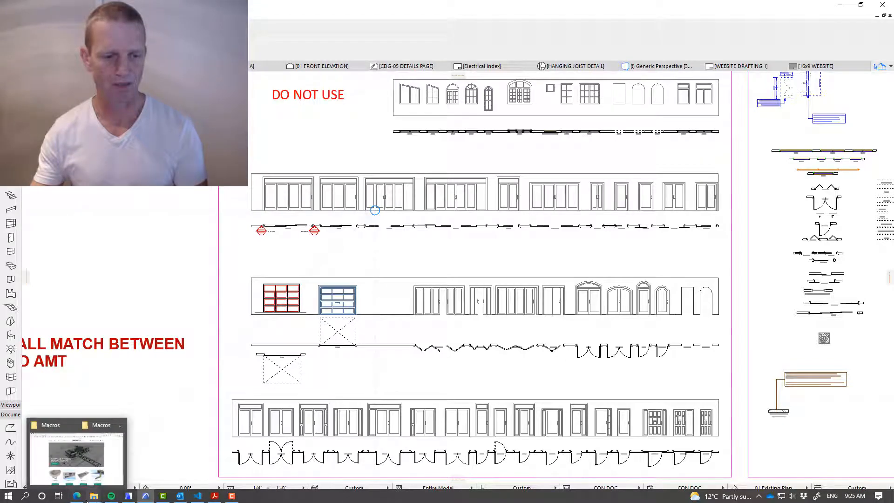
{"action": "left_click", "coordinate": [77, 454]}
- Review the Starline Residential Vinyl & Aluminum Products page, then return to ARCHICAD
{"action": "left_click", "coordinate": [125, 8]}
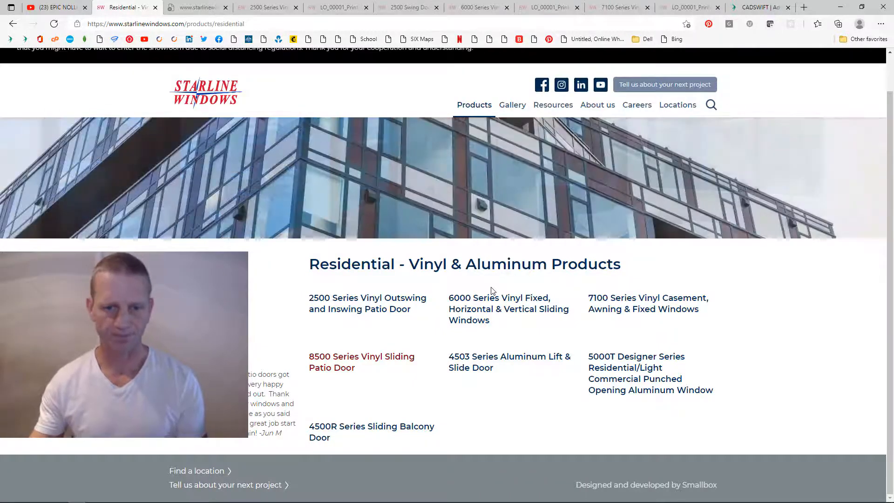
{"action": "mouse_move", "coordinate": [142, 501]}
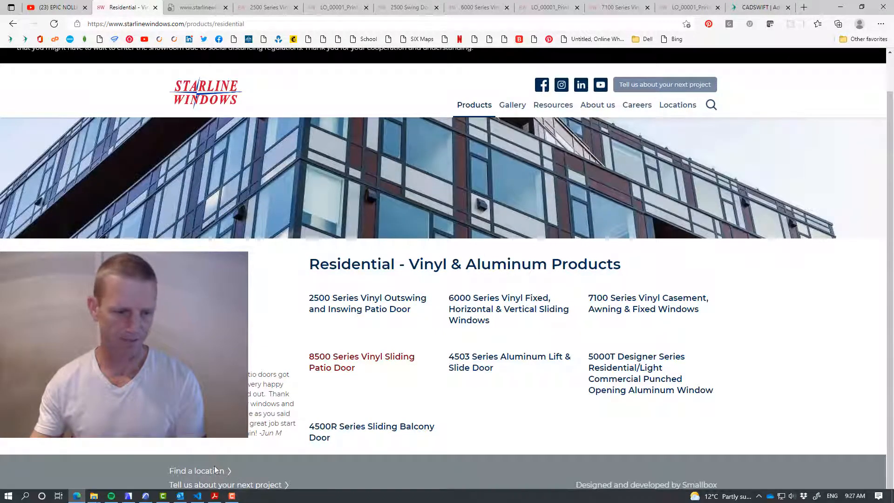
{"action": "left_click", "coordinate": [146, 496]}
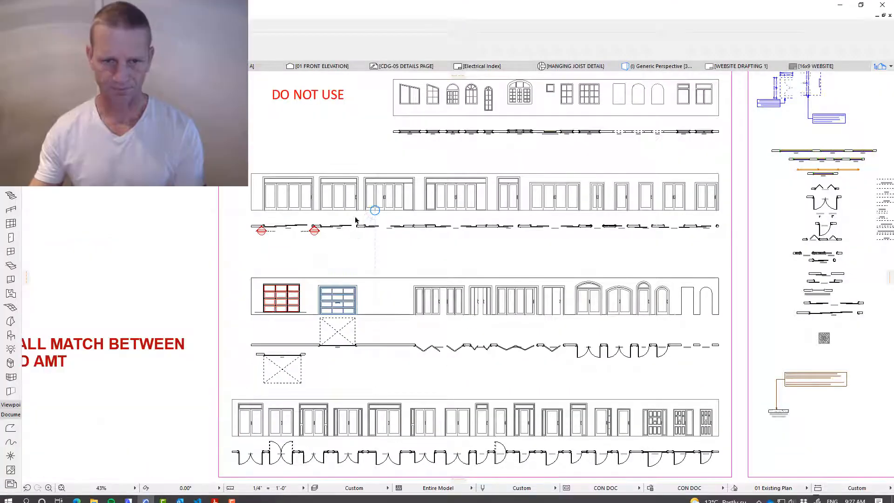
- Draw a horizontal 2x6 cedar-sided wall beneath the door plans, copying the existing wall's settings
{"action": "scroll", "coordinate": [354, 214], "scroll_direction": "up", "scroll_amount": 3}
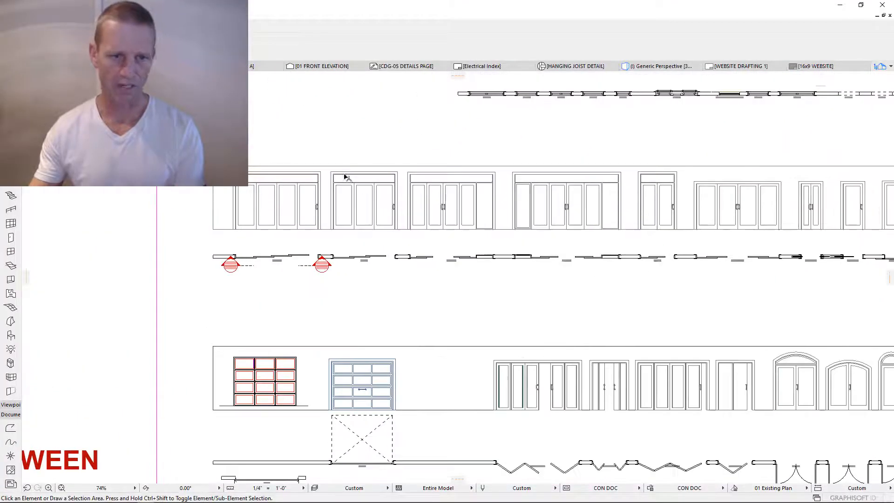
{"action": "mouse_move", "coordinate": [720, 214]}
{"action": "middle_mouse_down"}
{"action": "mouse_move", "coordinate": [528, 213]}
{"action": "mouse_move", "coordinate": [608, 214]}
{"action": "middle_mouse_up"}
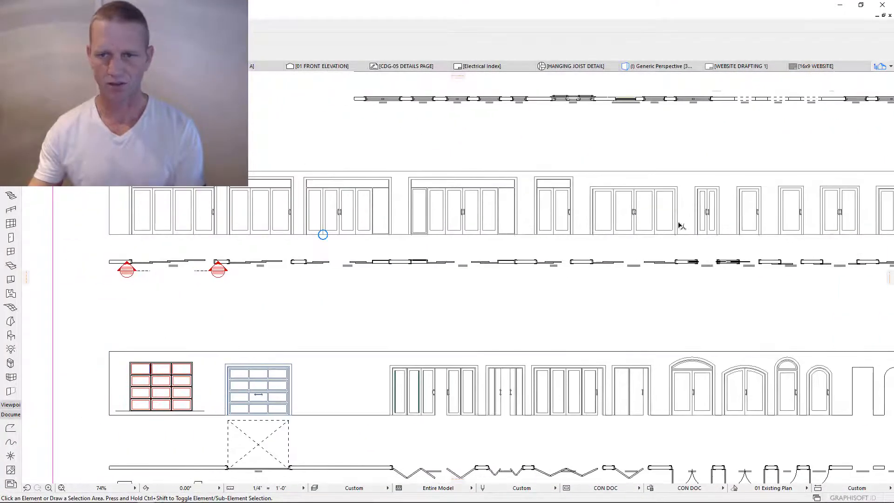
{"action": "middle_click_drag", "start_coordinate": [577, 264], "coordinate": [515, 275]}
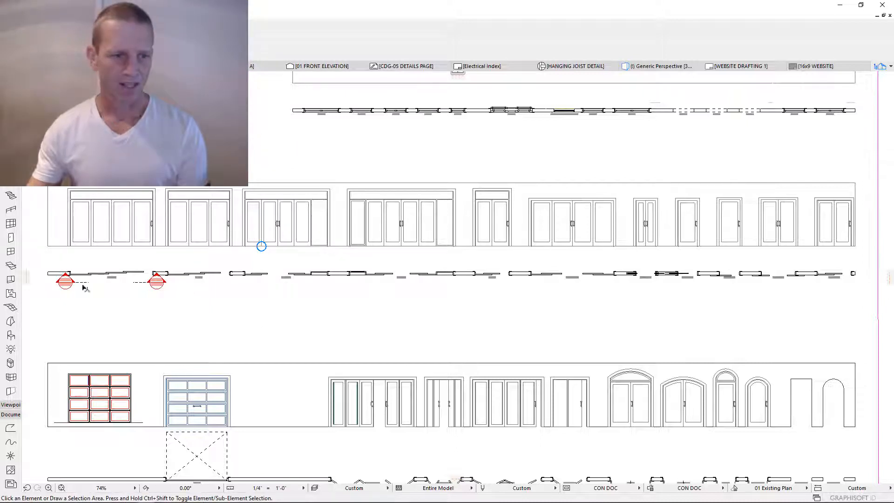
{"action": "left_click", "coordinate": [48, 287]}
{"action": "left_click", "coordinate": [47, 311]}
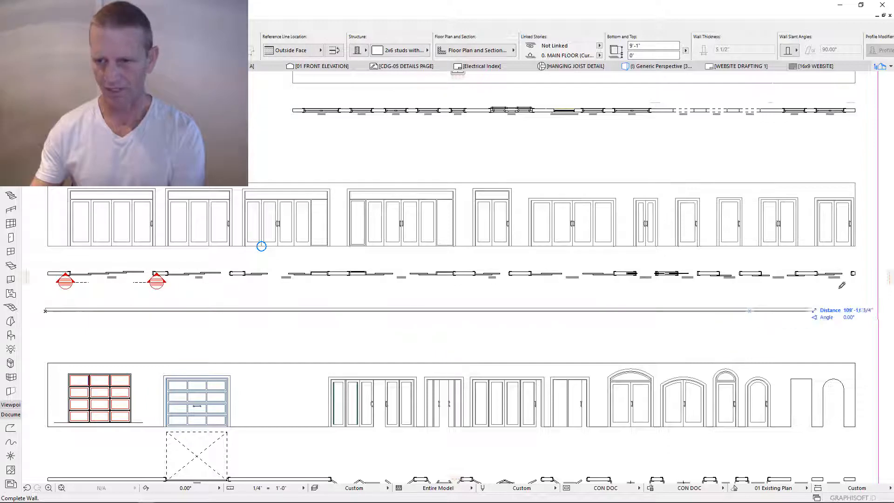
{"action": "left_click", "coordinate": [857, 271]}
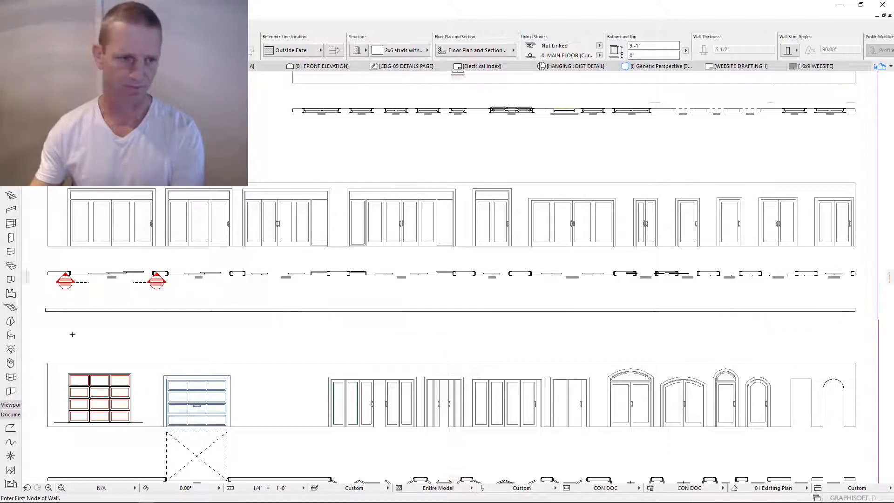
{"action": "scroll", "coordinate": [62, 321], "scroll_direction": "up", "scroll_amount": 1}
{"action": "scroll", "coordinate": [63, 320], "scroll_direction": "up", "scroll_amount": 3}
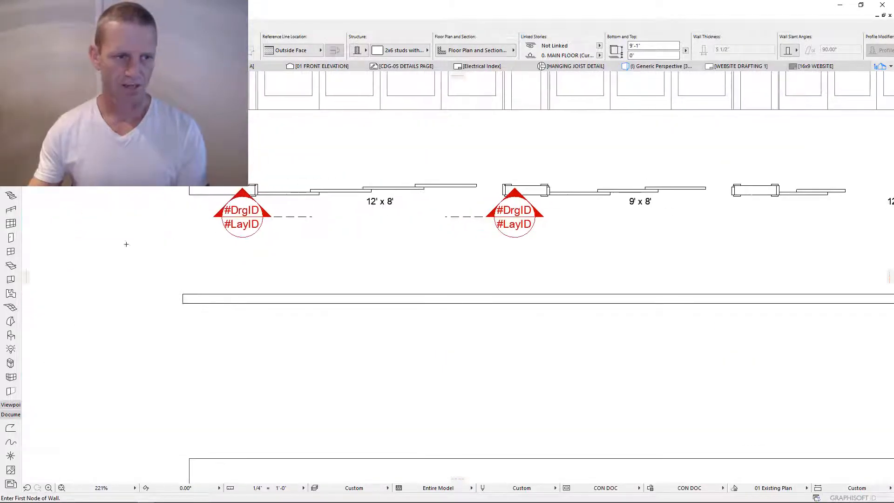
- Select the Door tool in the Toolbox
{"action": "left_click", "coordinate": [10, 238]}
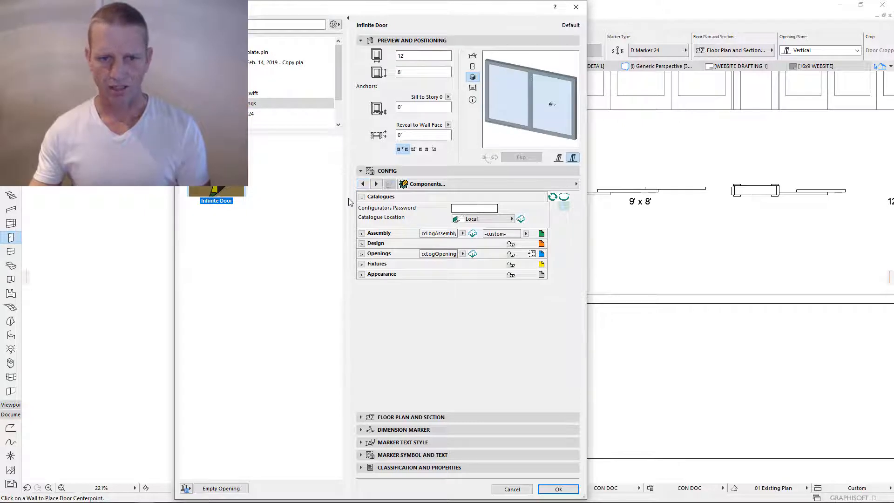
- Enter the configurator password, keep the catalogue location Local, and download the components
{"action": "left_click", "coordinate": [464, 209]}
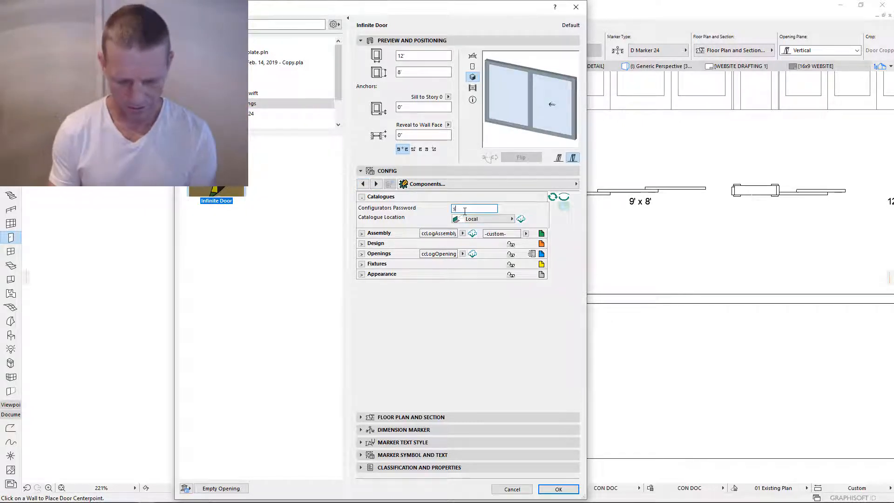
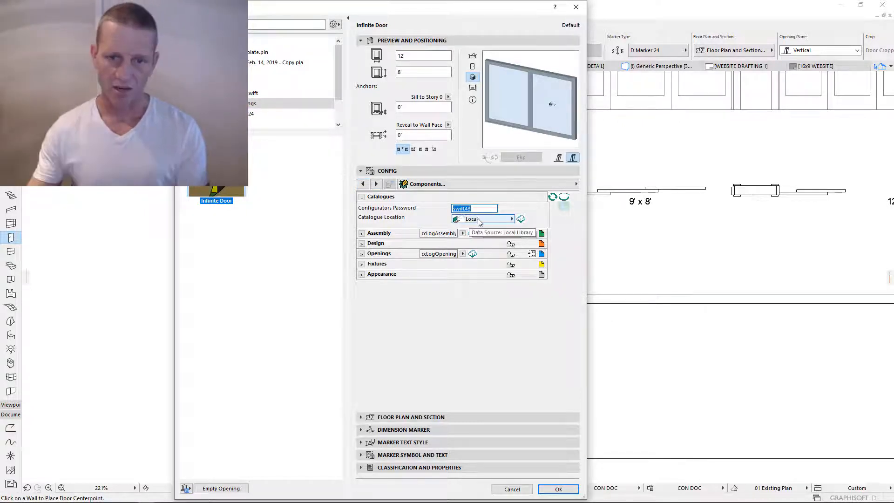
{"action": "left_click", "coordinate": [512, 219]}
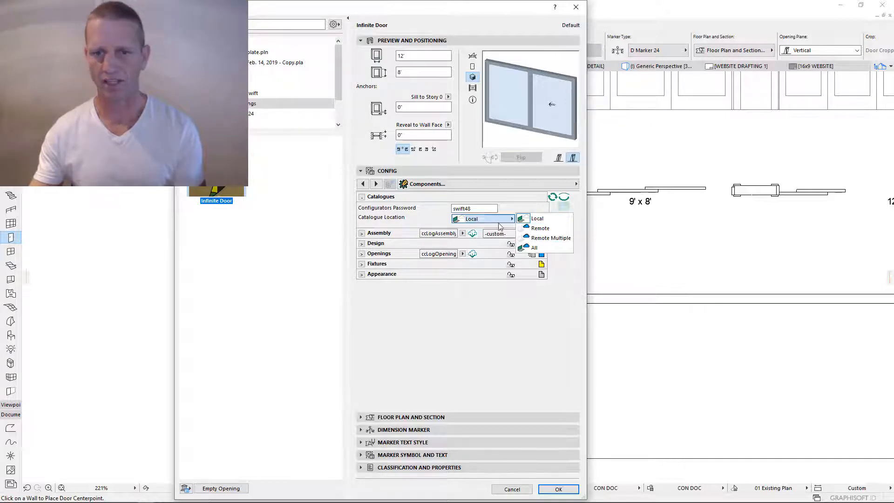
{"action": "left_click", "coordinate": [496, 222]}
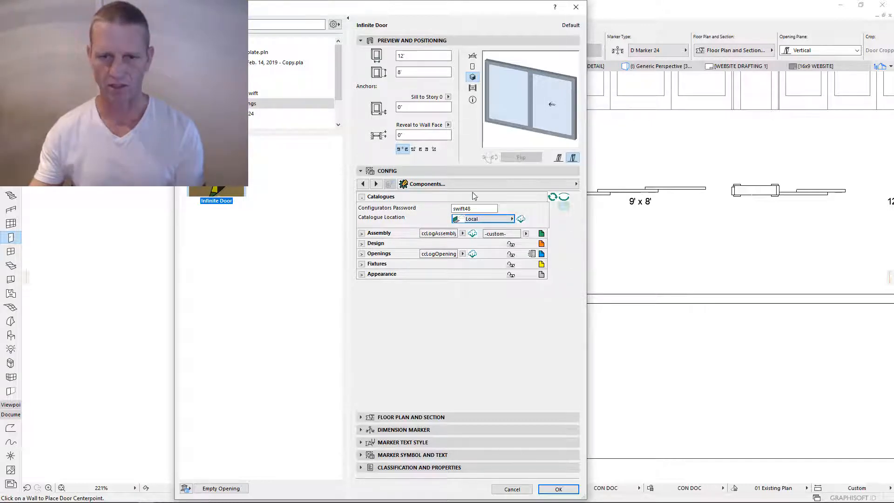
{"action": "left_click", "coordinate": [521, 219]}
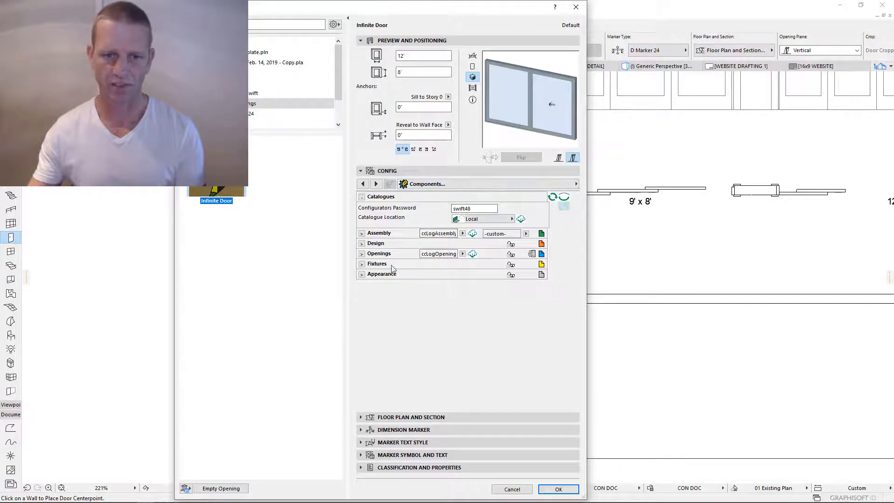
- Expand and collapse the Assembly, Design, Fixtures and Openings groups to review them
{"action": "left_click", "coordinate": [362, 233]}
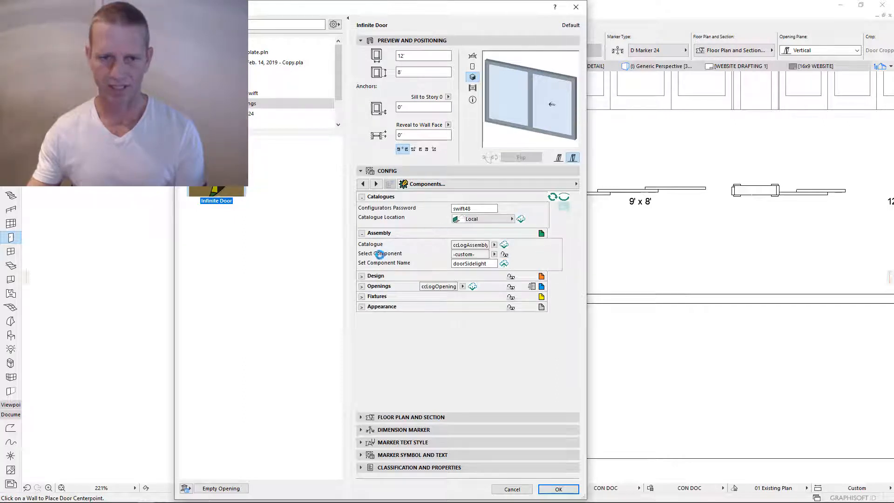
{"action": "left_click", "coordinate": [361, 276]}
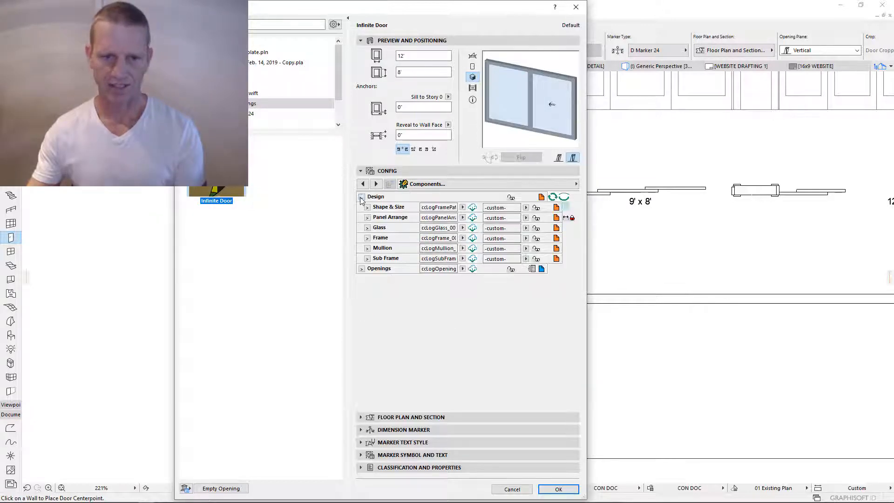
{"action": "left_click", "coordinate": [362, 197]}
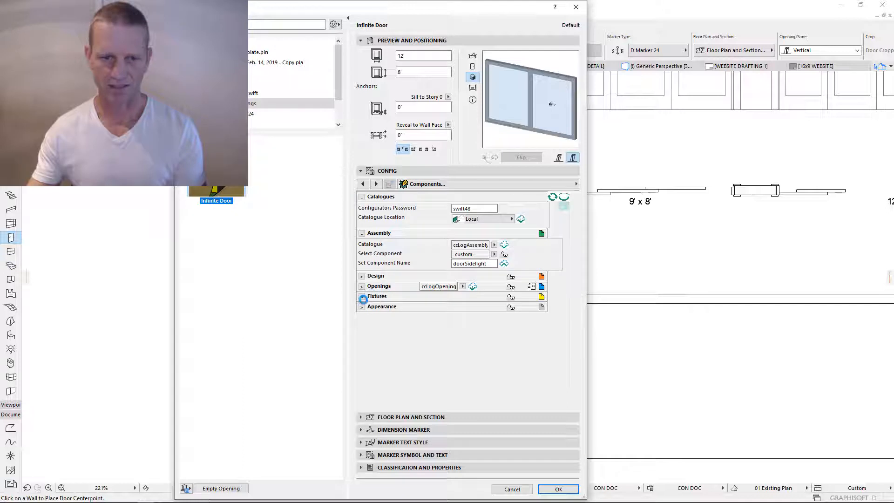
{"action": "left_click", "coordinate": [362, 297]}
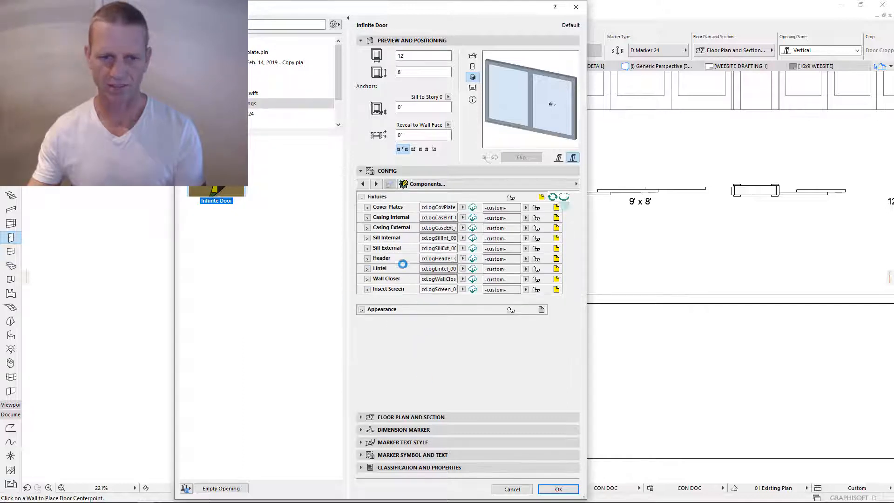
{"action": "left_click", "coordinate": [362, 197]}
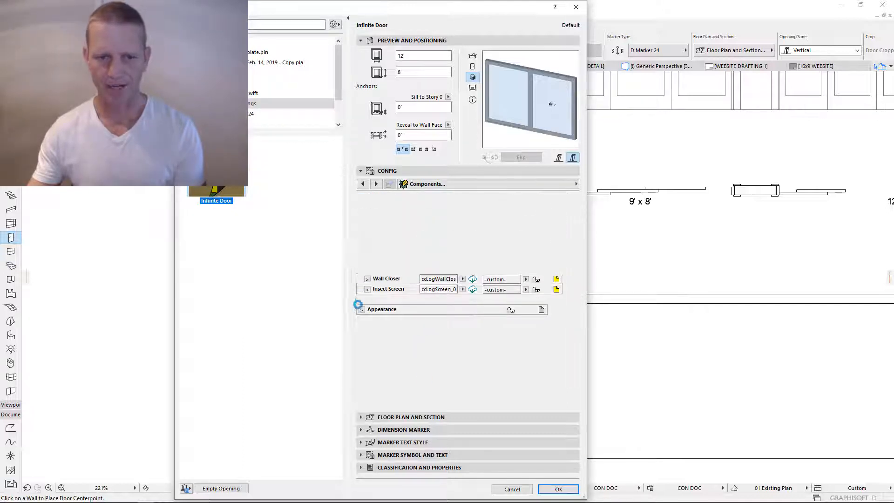
{"action": "left_click", "coordinate": [362, 287]}
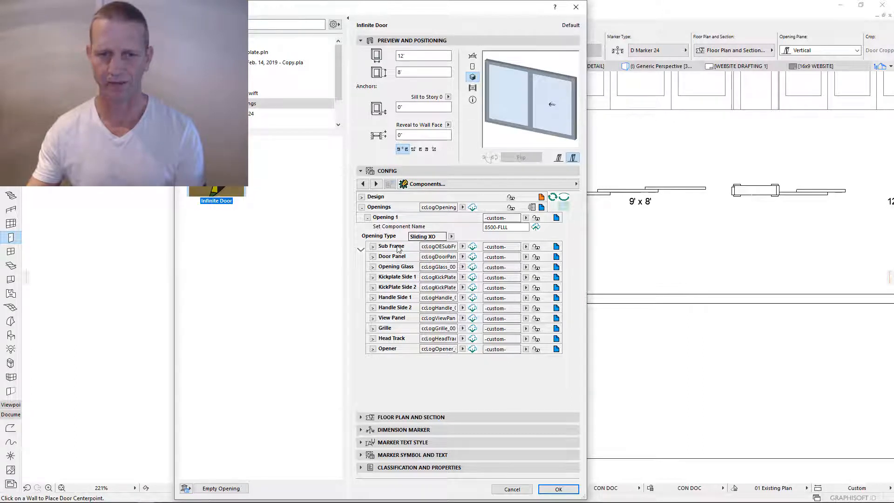
{"action": "left_click", "coordinate": [362, 207]}
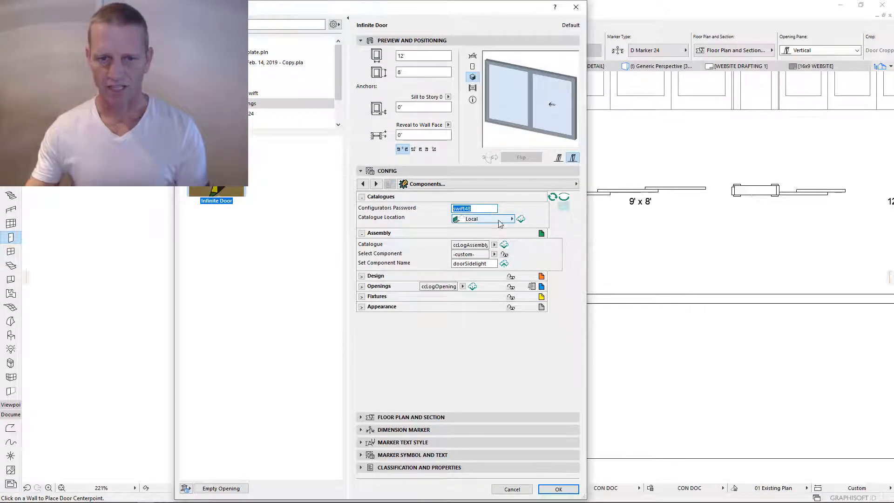
- Check the saved component list, switch to Designer view, and close the Infinite Door settings
{"action": "left_click", "coordinate": [494, 255]}
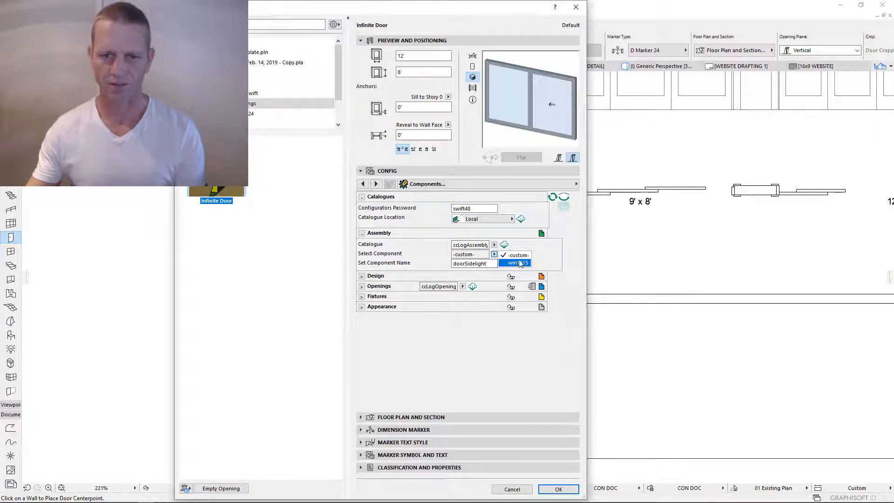
{"action": "left_click", "coordinate": [495, 255]}
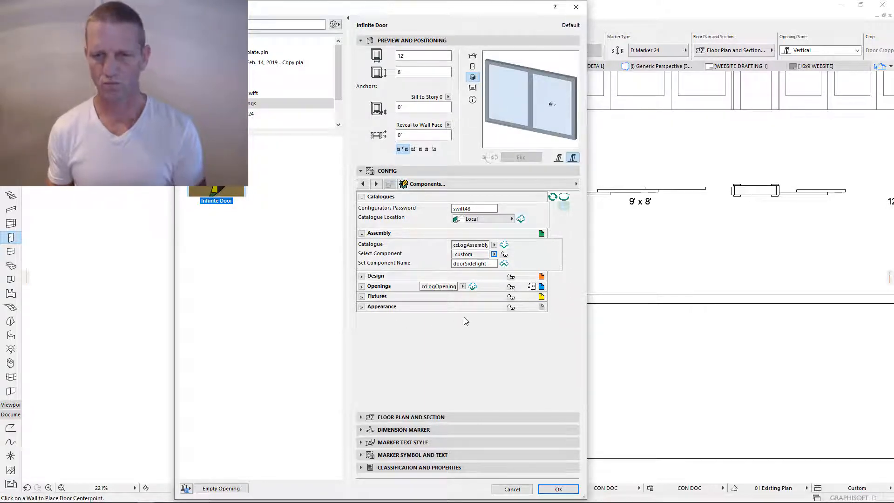
{"action": "left_click", "coordinate": [564, 208]}
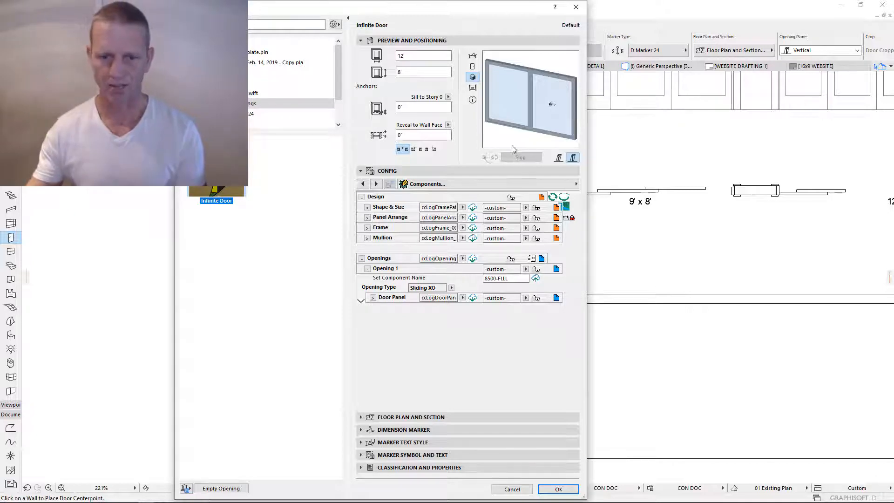
{"action": "left_click", "coordinate": [559, 489]}
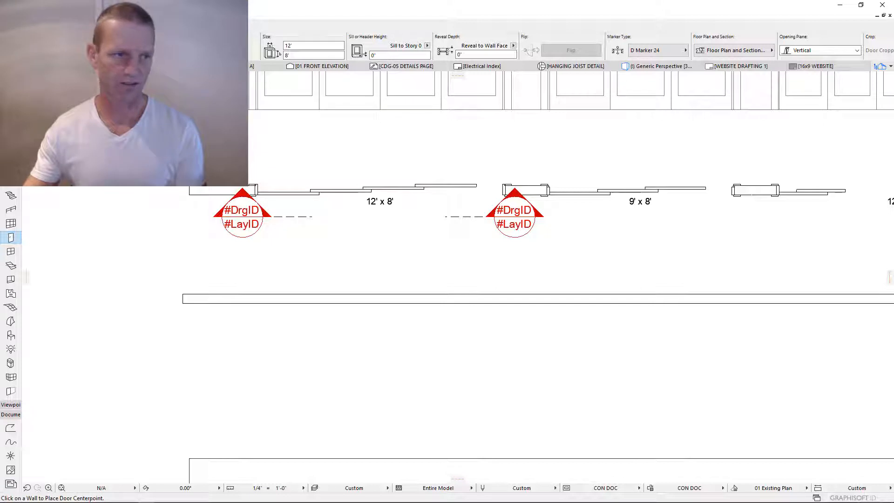
- Select the 12' x 8' sliding door and open its selection settings with Ctrl+T
{"action": "key", "text": "Escape"}
{"action": "left_click", "coordinate": [254, 188]}
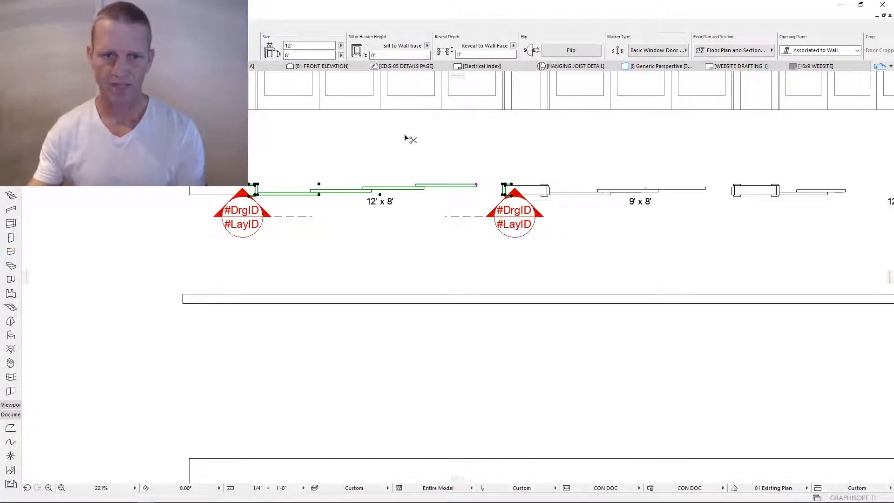
{"action": "key", "text": "ctrl+t"}
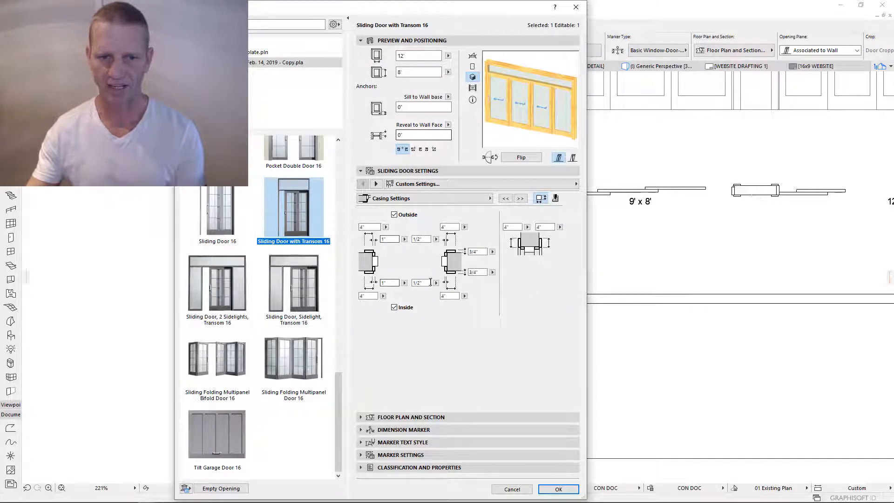
- Check the Frame Style and Dimensions page, including the 6 1/4" transom frame value
{"action": "left_click", "coordinate": [446, 205]}
{"action": "left_click", "coordinate": [446, 204]}
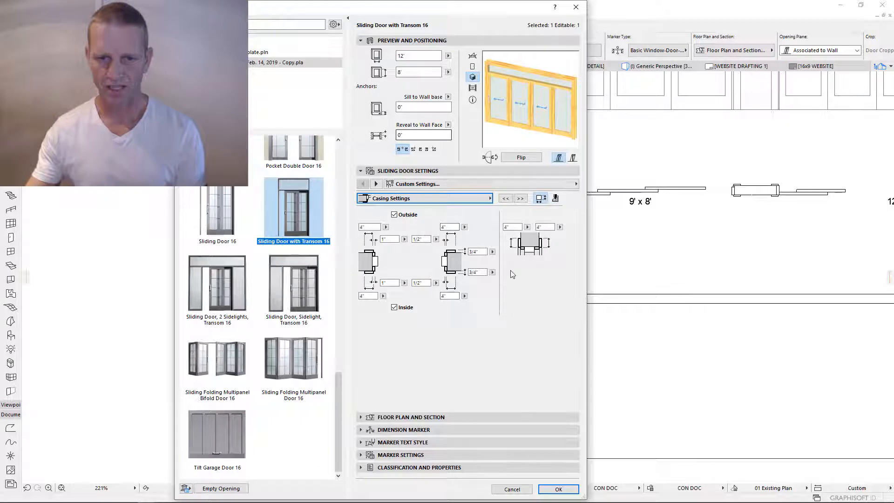
{"action": "left_click", "coordinate": [451, 197]}
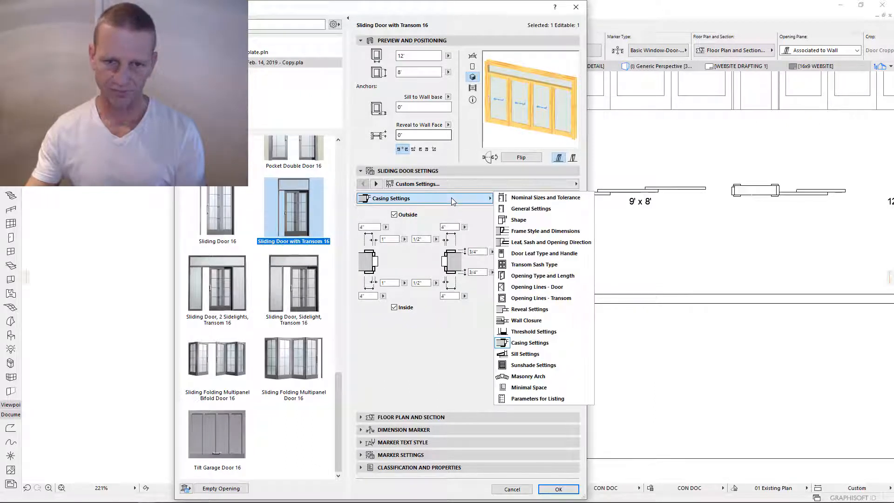
{"action": "left_click", "coordinate": [549, 231]}
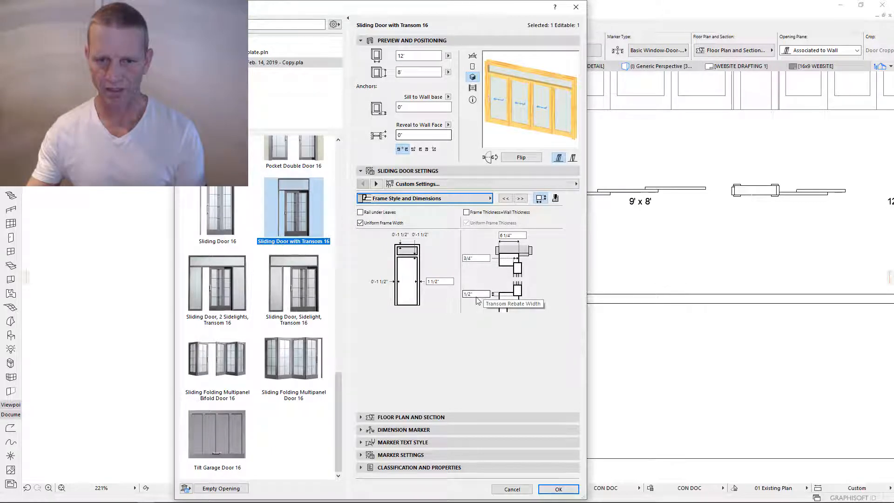
{"action": "left_click", "coordinate": [515, 235]}
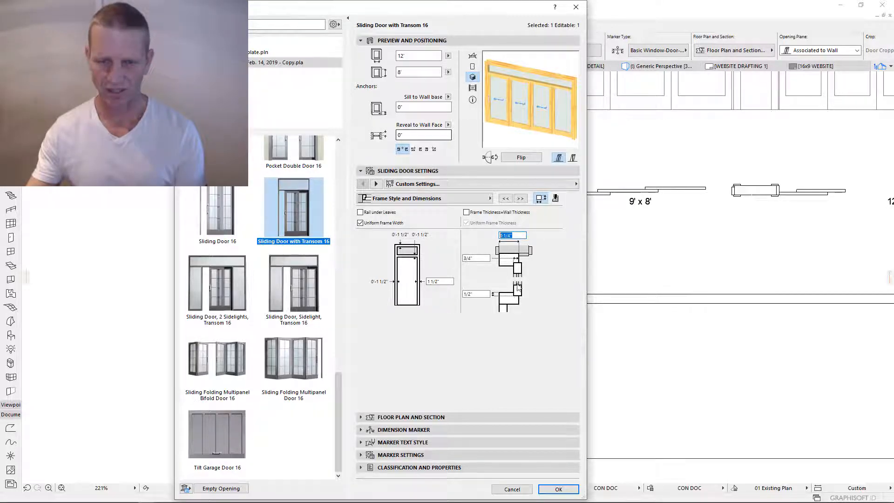
- Check the Leaf, Sash and Opening Direction page's 1 1/2" and 1/2" sash dimensions
{"action": "left_click", "coordinate": [484, 198]}
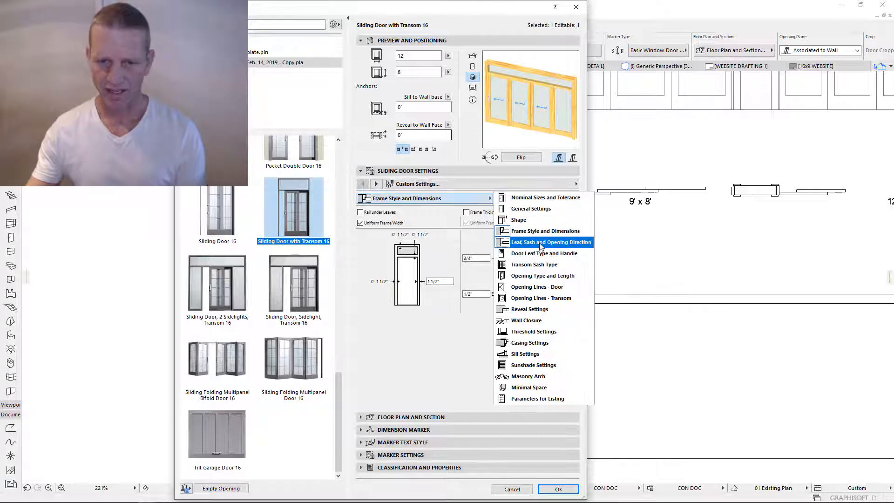
{"action": "left_click", "coordinate": [536, 236]}
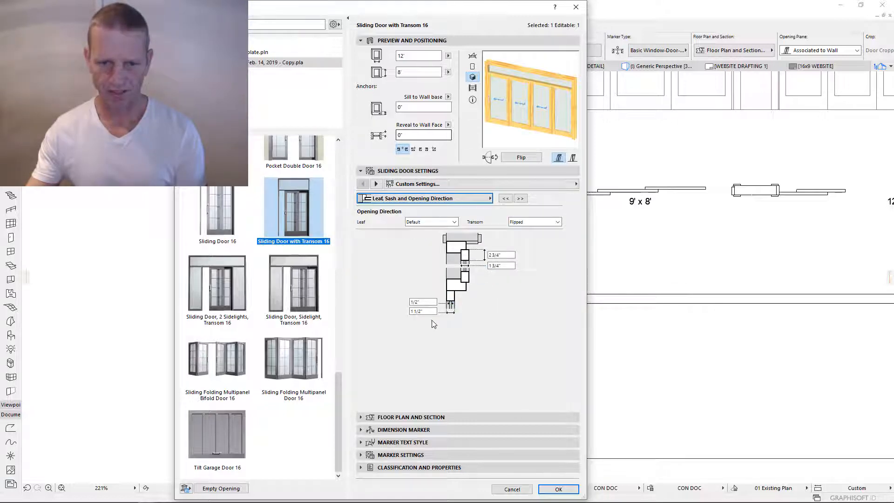
{"action": "left_click", "coordinate": [416, 311]}
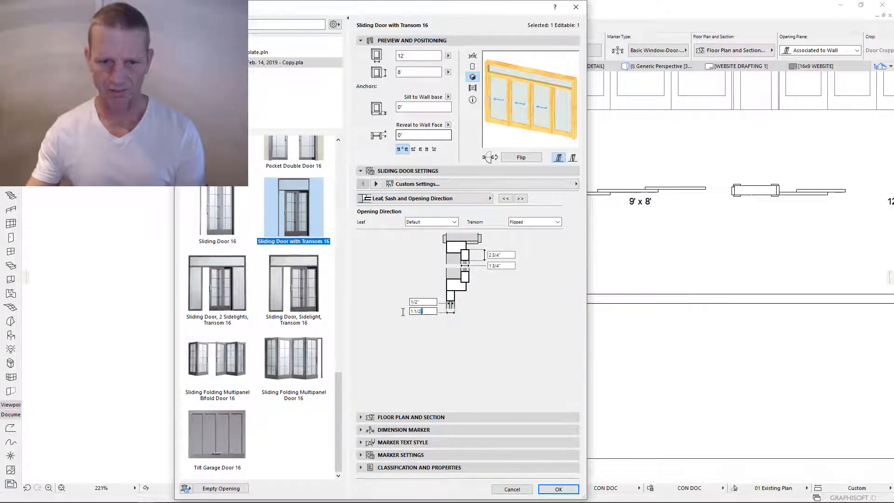
{"action": "left_click", "coordinate": [428, 301]}
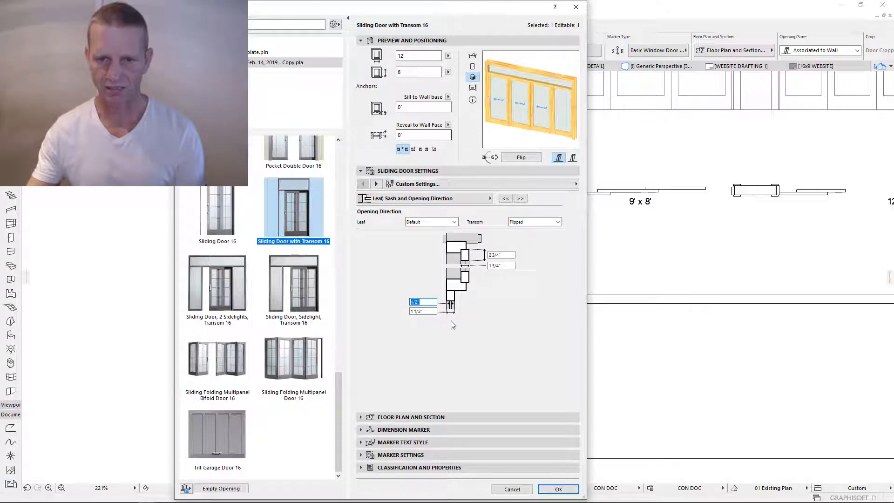
- Review the Door Leaf Type and Handle page's 7 3/4" lower frame width and upper width
{"action": "left_click", "coordinate": [489, 199]}
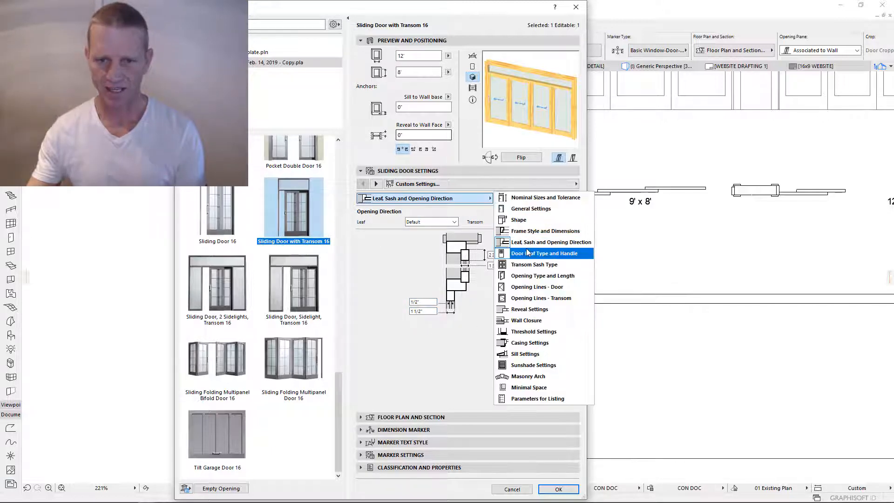
{"action": "left_click", "coordinate": [519, 252]}
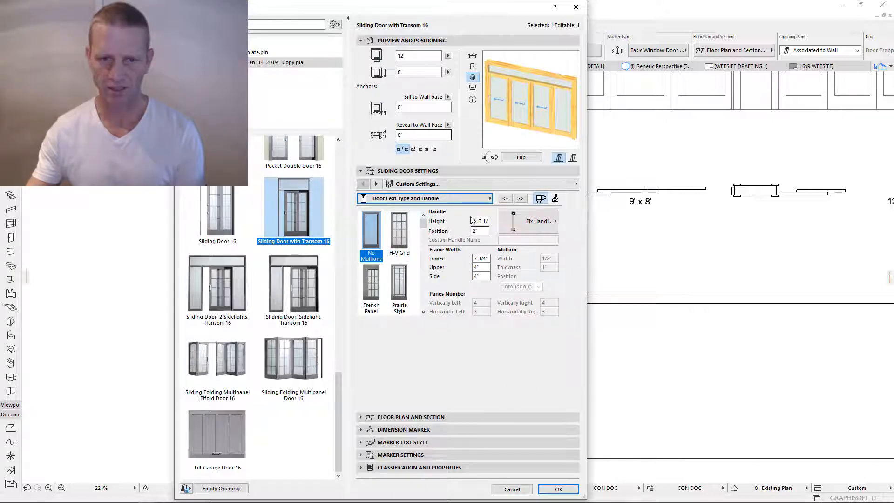
{"action": "left_click", "coordinate": [489, 259]}
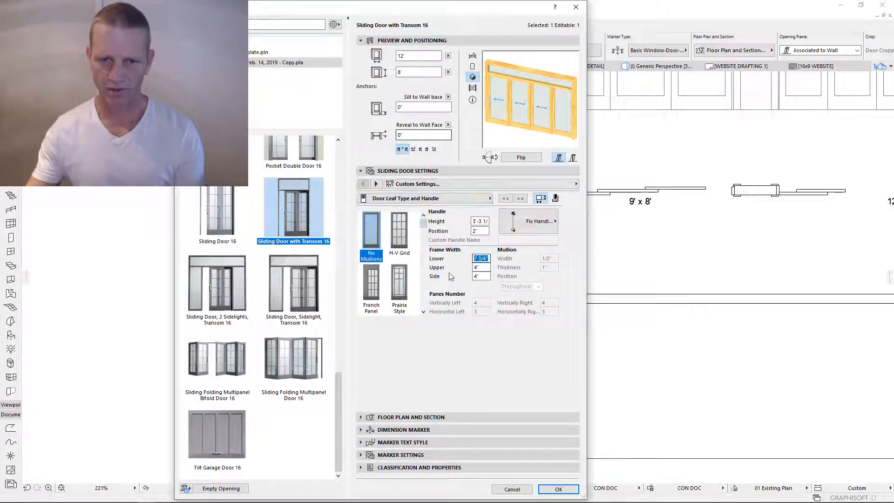
{"action": "key", "text": "Tab"}
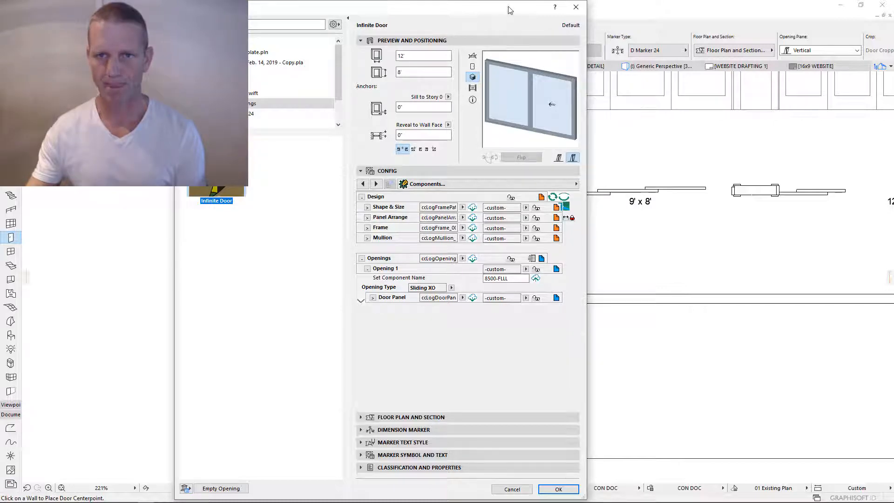
- Move the Infinite Door settings dialog aside so the floor plan shows
{"action": "left_click_drag", "start_coordinate": [510, 10], "coordinate": [419, 2]}
- Close the door default settings and zoom out on the plan
{"action": "key", "text": "Return"}
{"action": "scroll", "coordinate": [654, 163], "scroll_direction": "down", "scroll_amount": 2}
{"action": "middle_click_drag", "start_coordinate": [654, 163], "coordinate": [439, 269]}
{"action": "scroll", "coordinate": [428, 290], "scroll_direction": "down", "scroll_amount": 2}
{"action": "scroll", "coordinate": [299, 215], "scroll_direction": "up", "scroll_amount": 1}
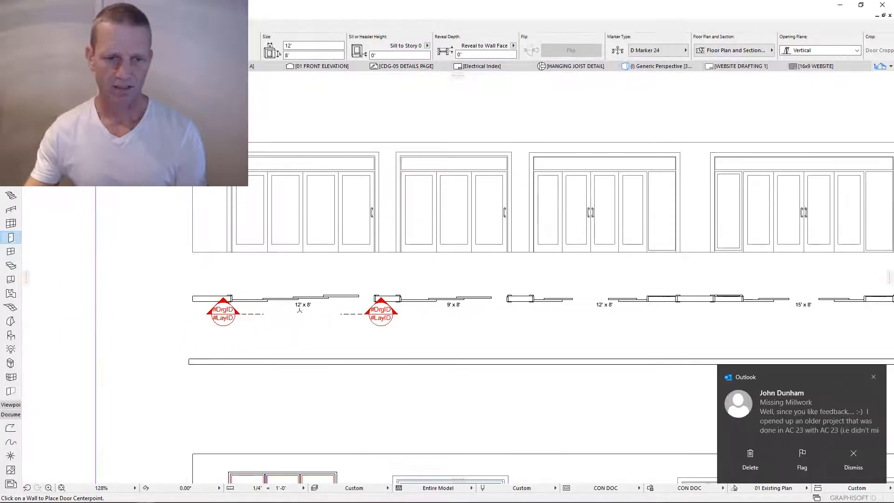
{"action": "scroll", "coordinate": [288, 317], "scroll_direction": "down", "scroll_amount": 1}
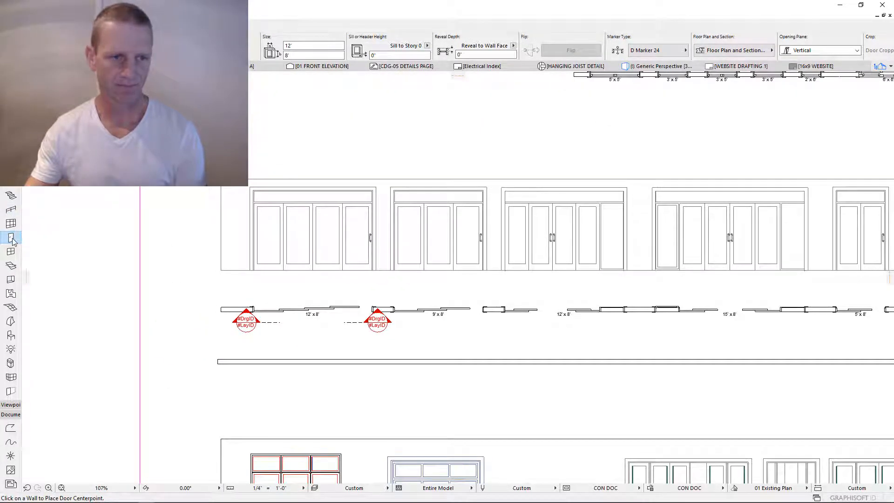
- Reopen the Infinite Door defaults and expand the Shape & Size details, showing 8' by 12'
{"action": "key", "text": "ctrl+t"}
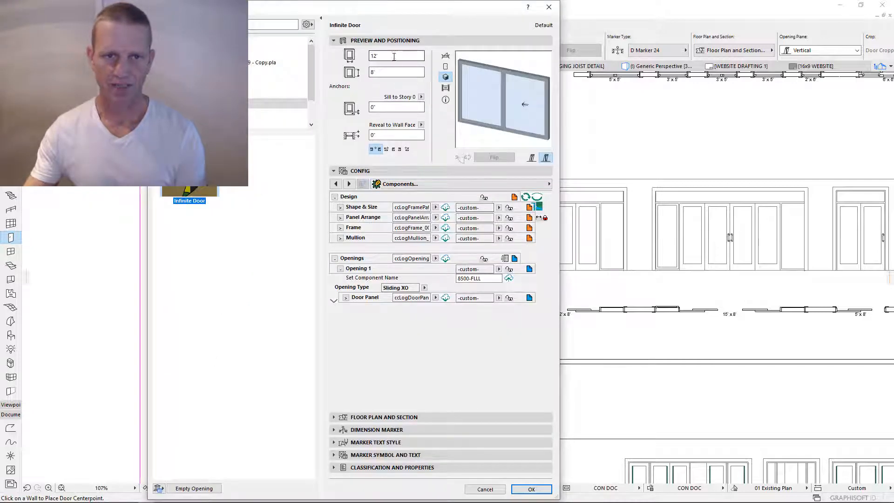
{"action": "left_click", "coordinate": [498, 208]}
{"action": "left_click", "coordinate": [320, 210]}
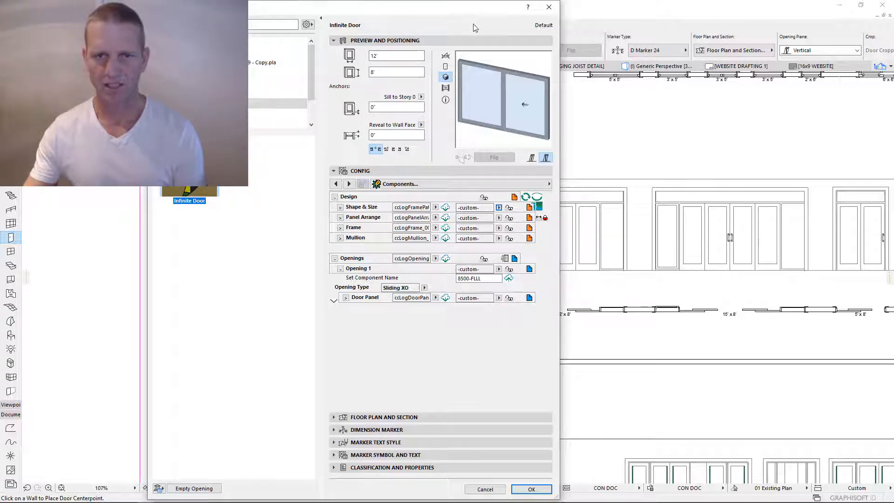
{"action": "left_click_drag", "start_coordinate": [431, 10], "coordinate": [470, 13]}
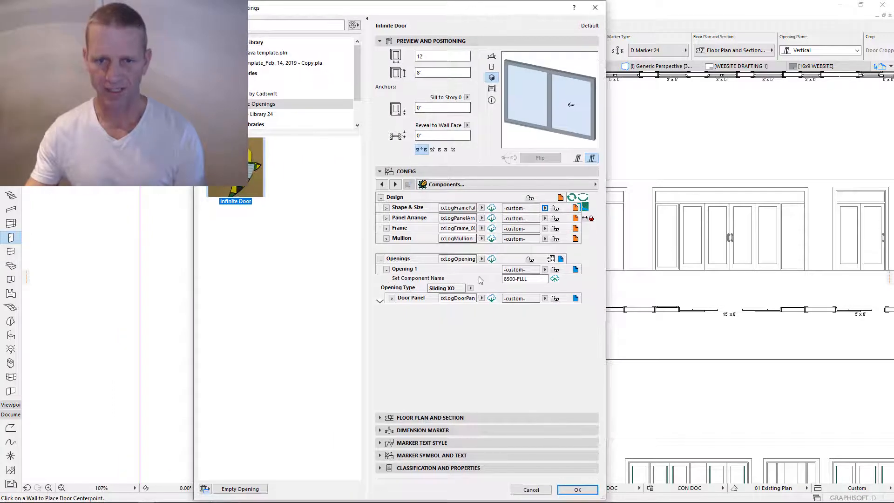
{"action": "left_click", "coordinate": [386, 209]}
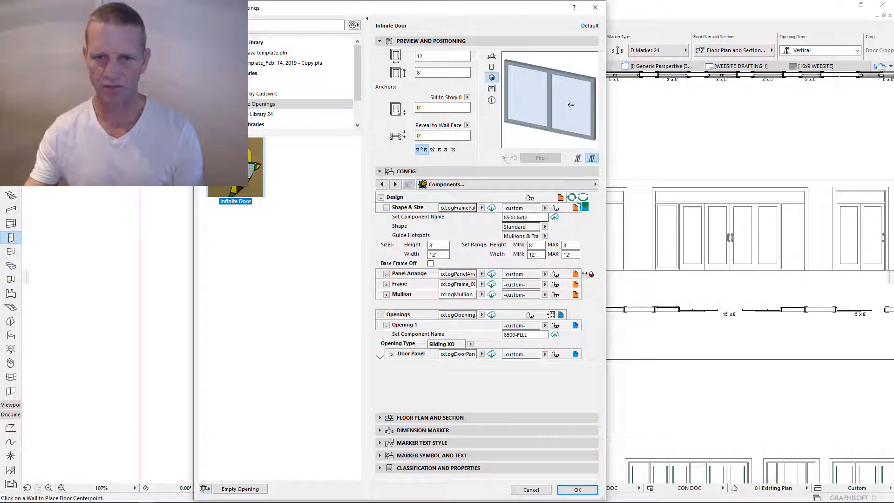
- On the Shape page, set height range 6'-8" to 8' and width range 5' to 15'
{"action": "left_click", "coordinate": [575, 210]}
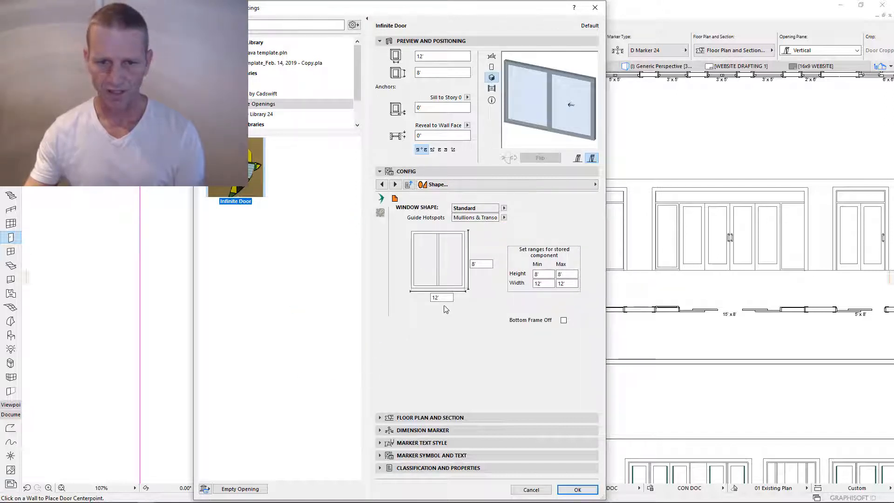
{"action": "left_click_drag", "start_coordinate": [418, 295], "coordinate": [416, 290]}
{"action": "double_click", "coordinate": [490, 264]}
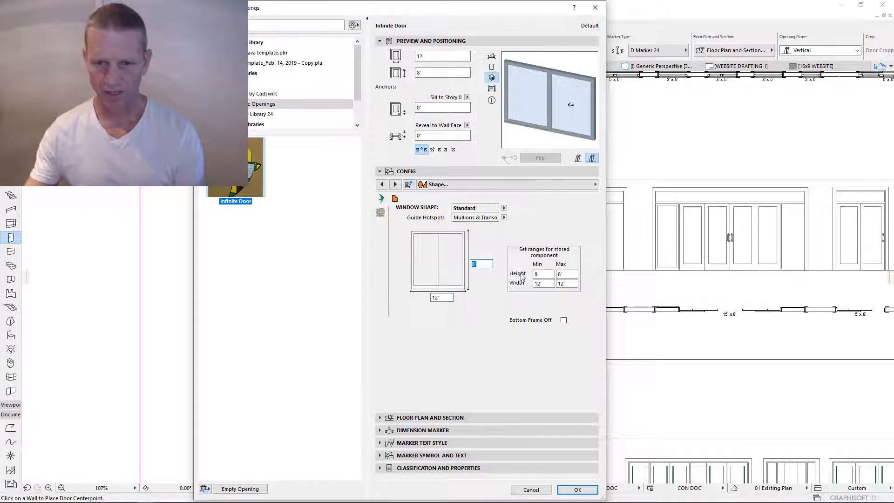
{"action": "double_click", "coordinate": [539, 275]}
{"action": "double_click", "coordinate": [570, 274]}
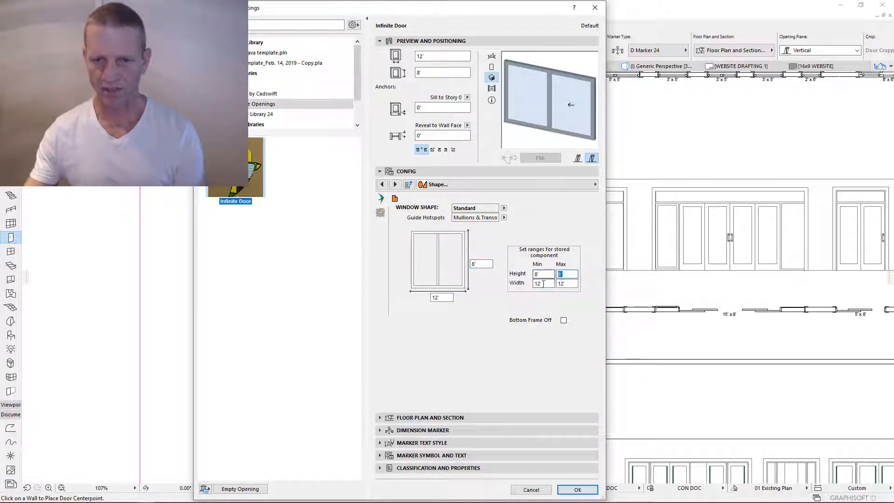
{"action": "double_click", "coordinate": [548, 284]}
{"action": "double_click", "coordinate": [566, 284]}
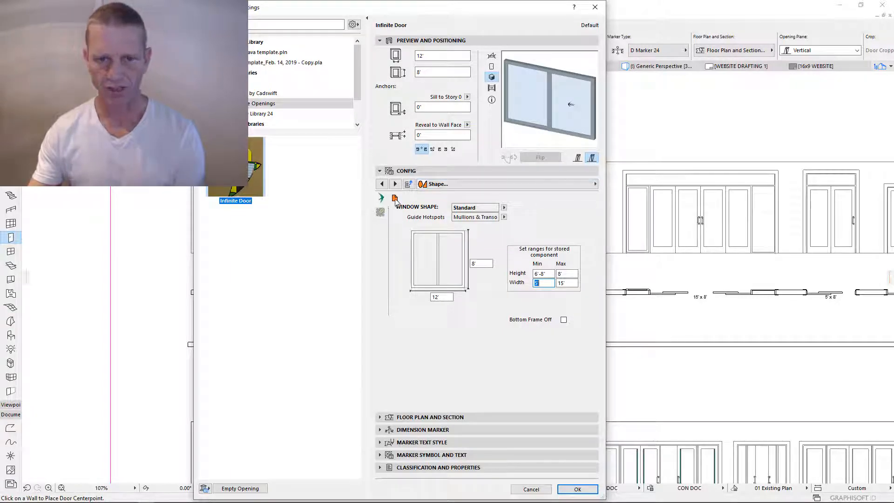
{"action": "left_click", "coordinate": [379, 214]}
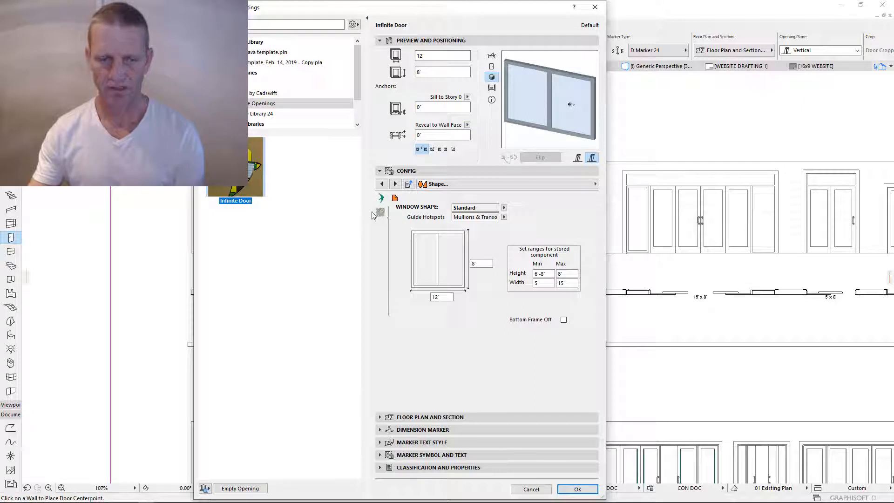
- Show the door's component settings and consult the Starline sliding patio door product page
{"action": "left_click", "coordinate": [395, 198]}
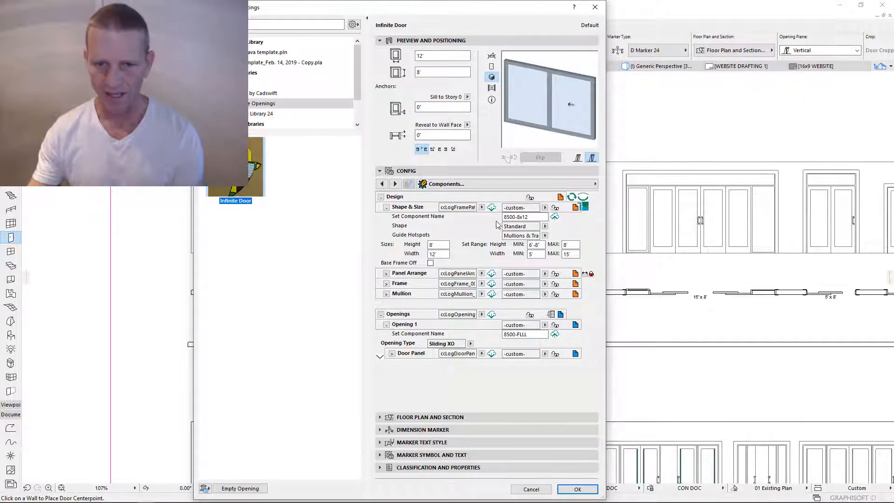
{"action": "left_click_drag", "start_coordinate": [533, 216], "coordinate": [482, 238]}
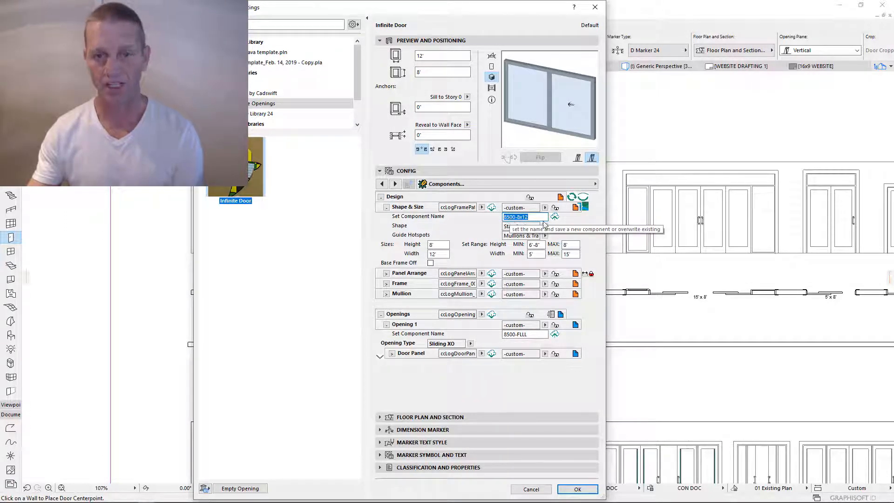
{"action": "mouse_move", "coordinate": [66, 492]}
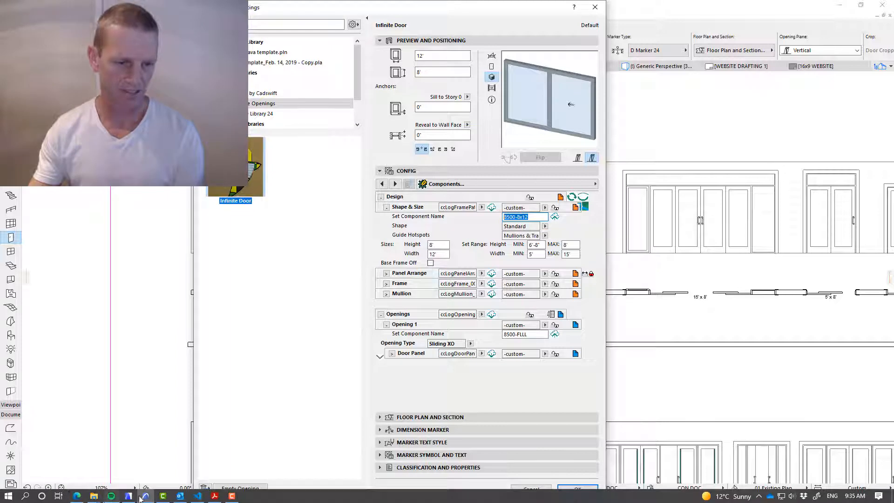
{"action": "left_click", "coordinate": [77, 497]}
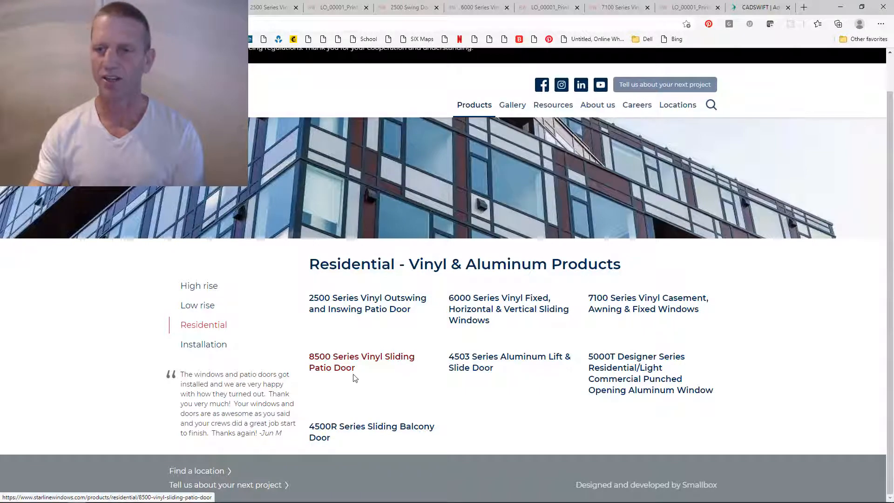
{"action": "left_click", "coordinate": [841, 7]}
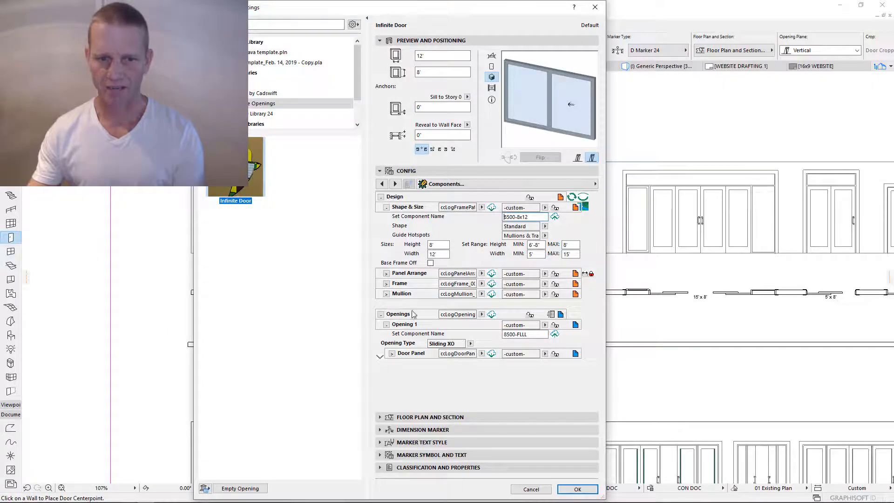
- Save the frame as component 8500-8x12 and load it from the Shape & Size list
{"action": "left_click", "coordinate": [529, 217]}
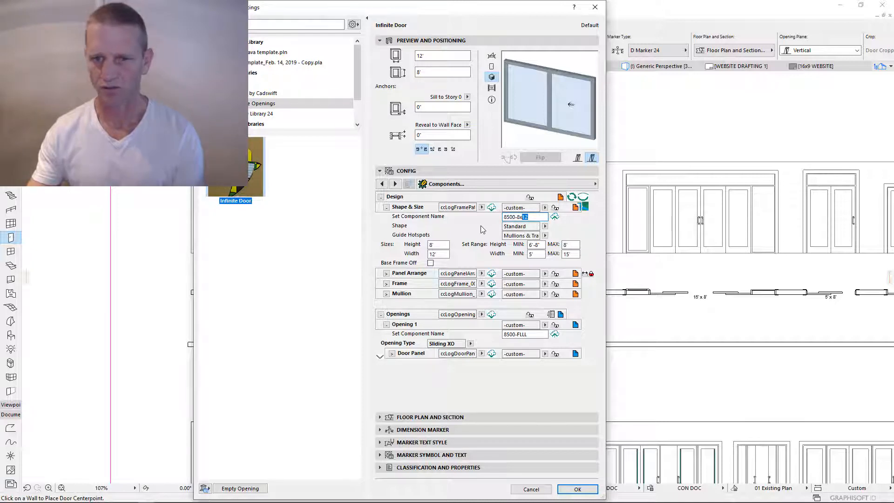
{"action": "left_click", "coordinate": [554, 218]}
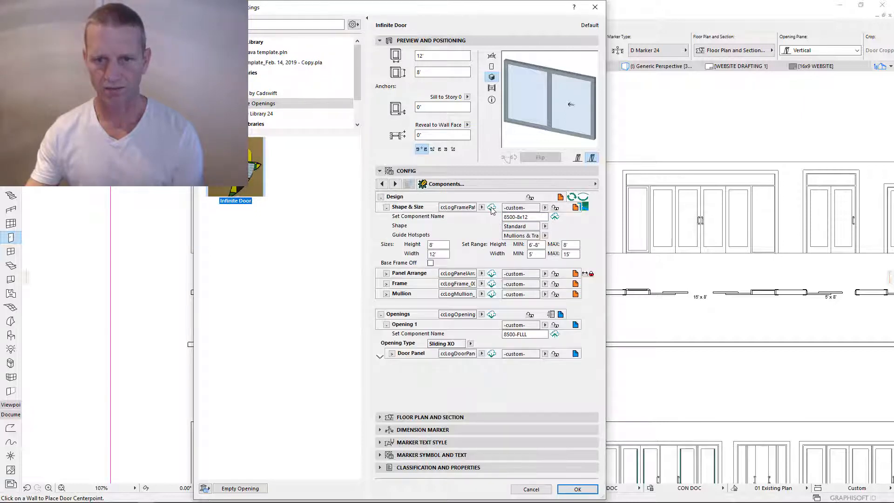
{"action": "left_click", "coordinate": [491, 207]}
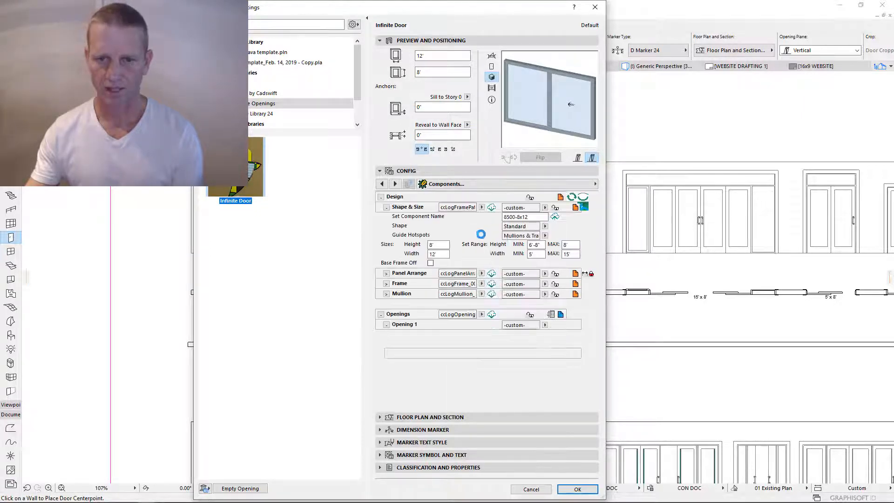
{"action": "double_click", "coordinate": [530, 217]}
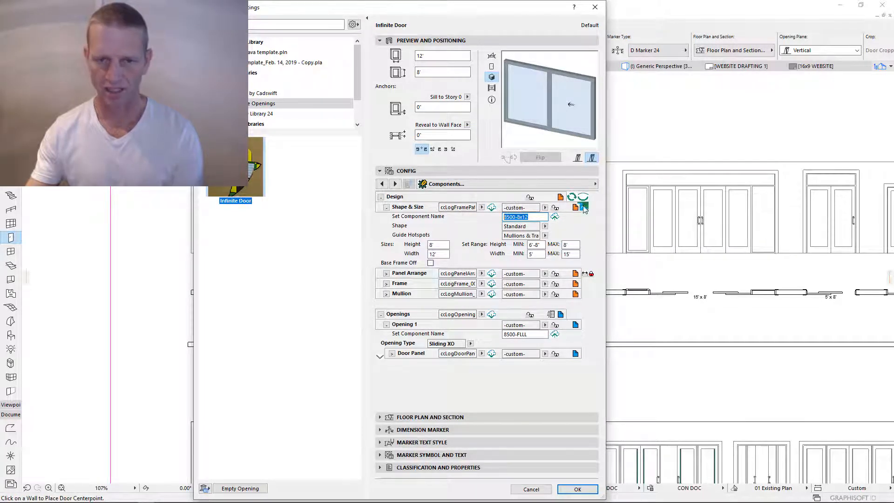
{"action": "left_click", "coordinate": [544, 208]}
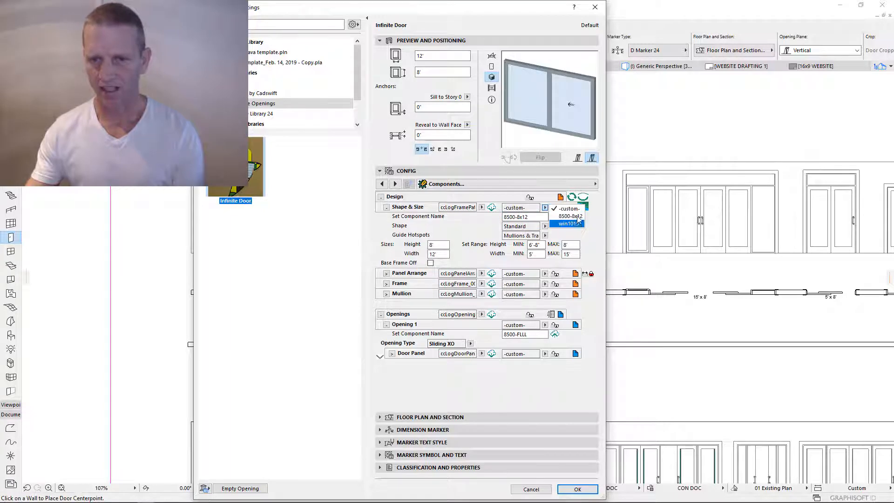
{"action": "left_click", "coordinate": [570, 216]}
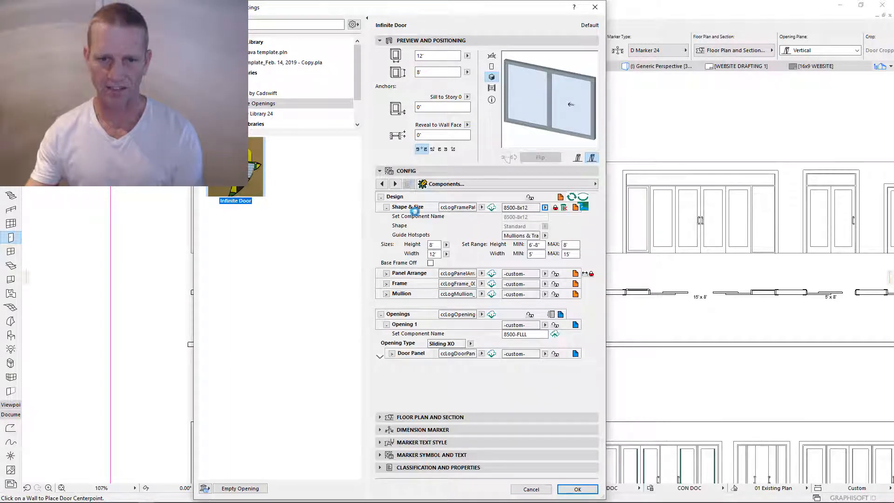
- Enter a 6'-8" door height and check the allowed height and width ranges
{"action": "left_click", "coordinate": [437, 245]}
{"action": "type", "text": "6'-8"}
{"action": "key", "text": "Return"}
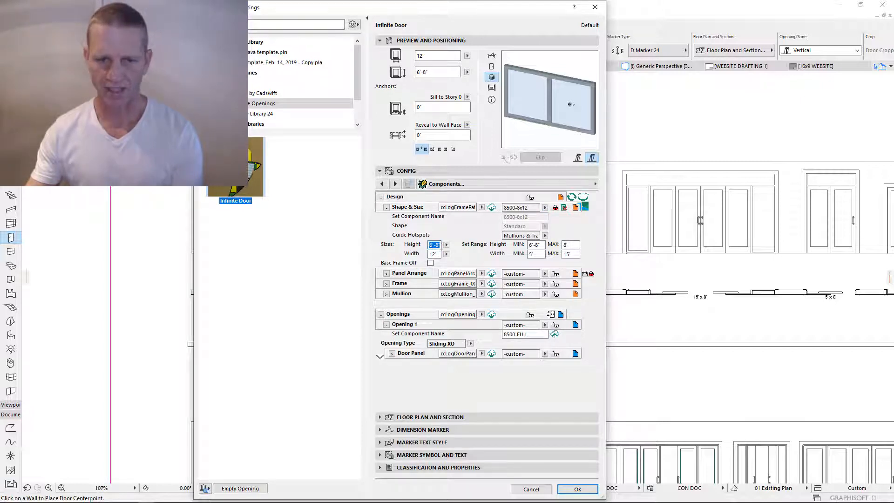
{"action": "left_click", "coordinate": [446, 246]}
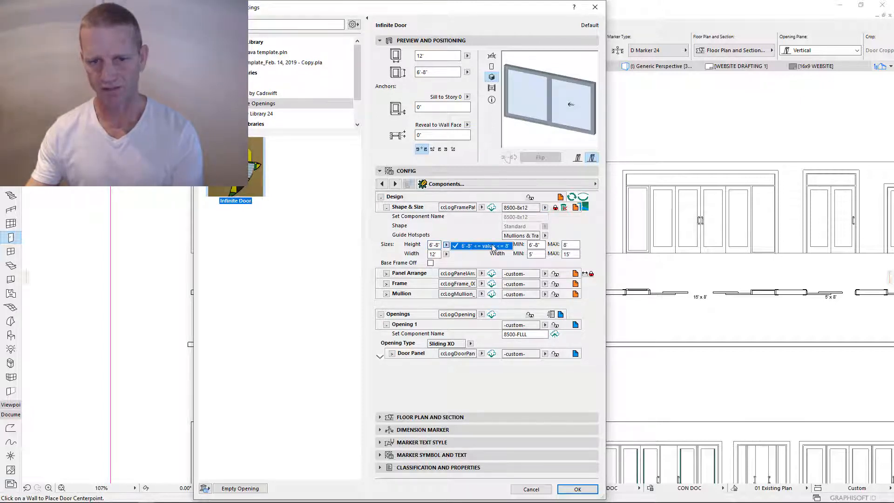
{"action": "left_click", "coordinate": [446, 253]}
{"action": "left_click", "coordinate": [446, 253]}
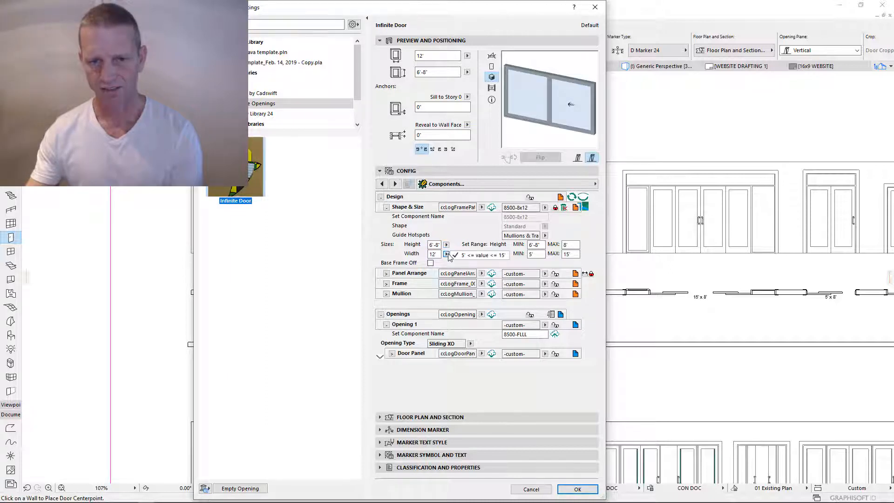
{"action": "left_click", "coordinate": [434, 245]}
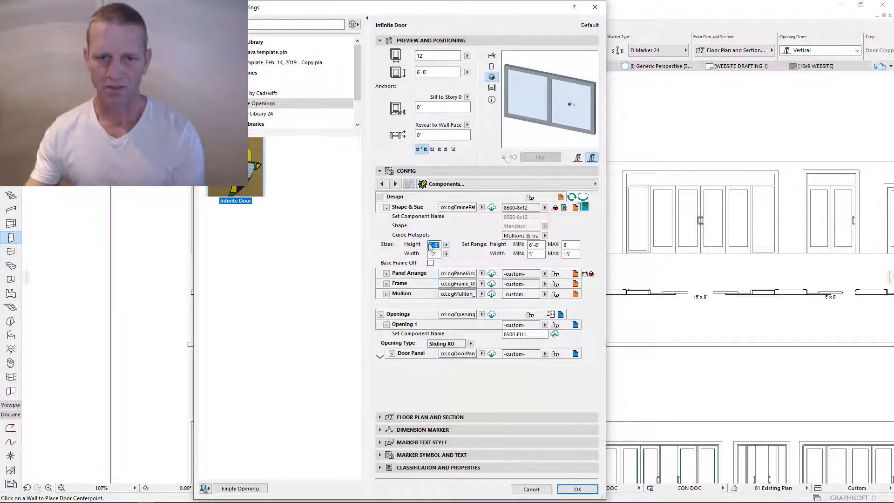
- Revert the frame to custom, set height 8', and fix the width range at 12'–12'
{"action": "left_click", "coordinate": [556, 208]}
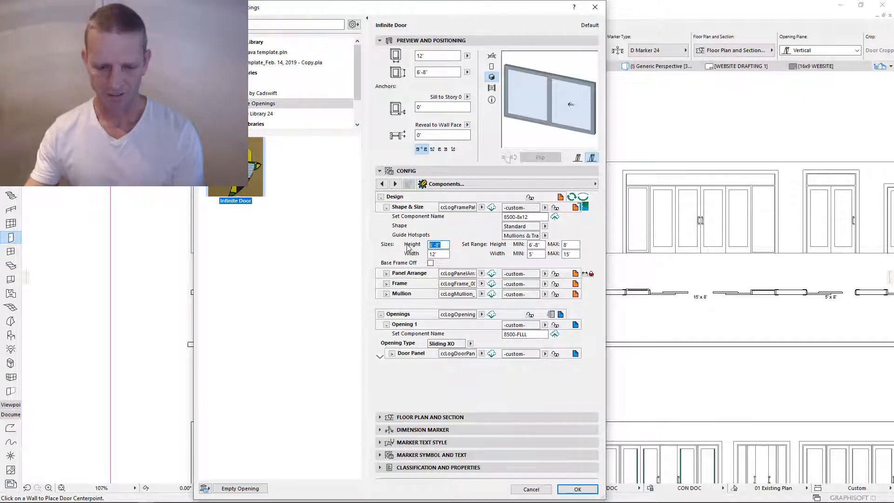
{"action": "type", "text": "8"}
{"action": "key", "text": "Tab"}
{"action": "type", "text": "12"}
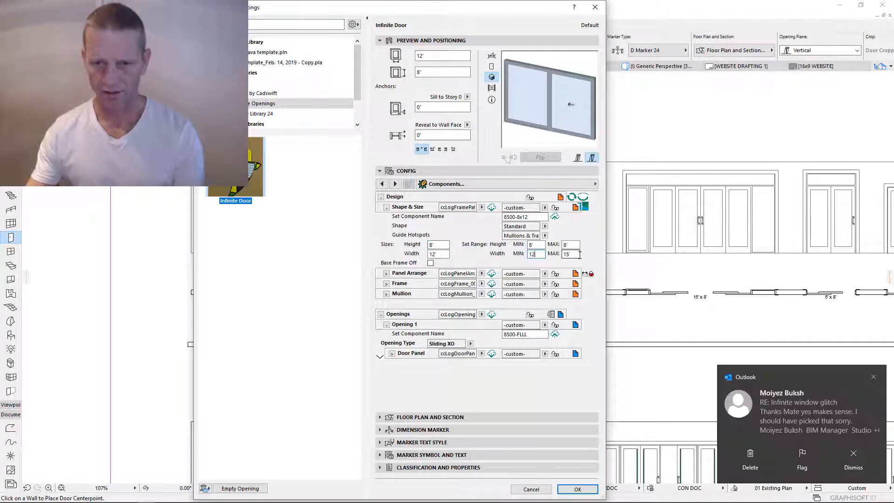
{"action": "key", "text": "Tab"}
{"action": "type", "text": "12"}
{"action": "left_click", "coordinate": [539, 255]}
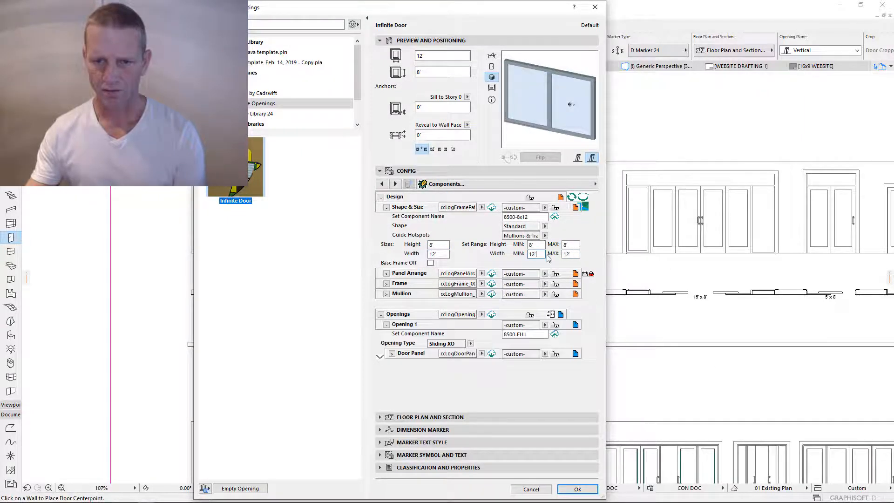
- Resave the updated 8500-8x12 component, recheck its ranges, and collapse Shape & Size
{"action": "left_click", "coordinate": [555, 217]}
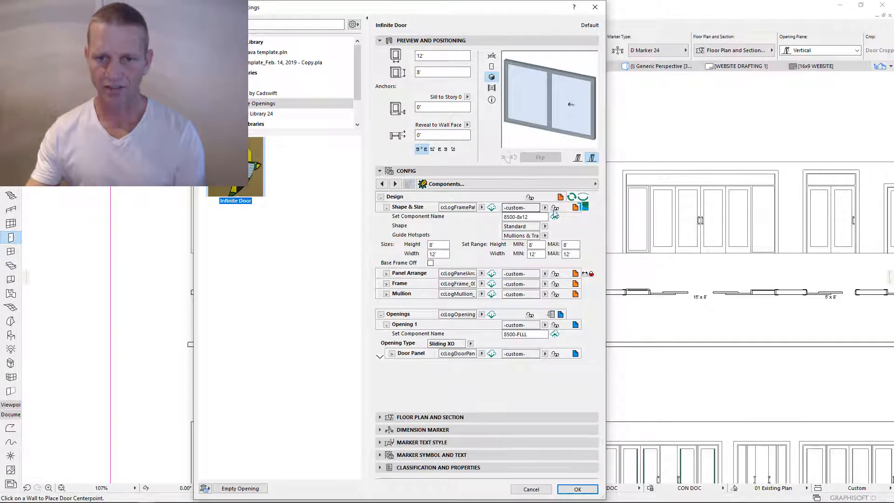
{"action": "left_click_drag", "start_coordinate": [535, 218], "coordinate": [481, 217]}
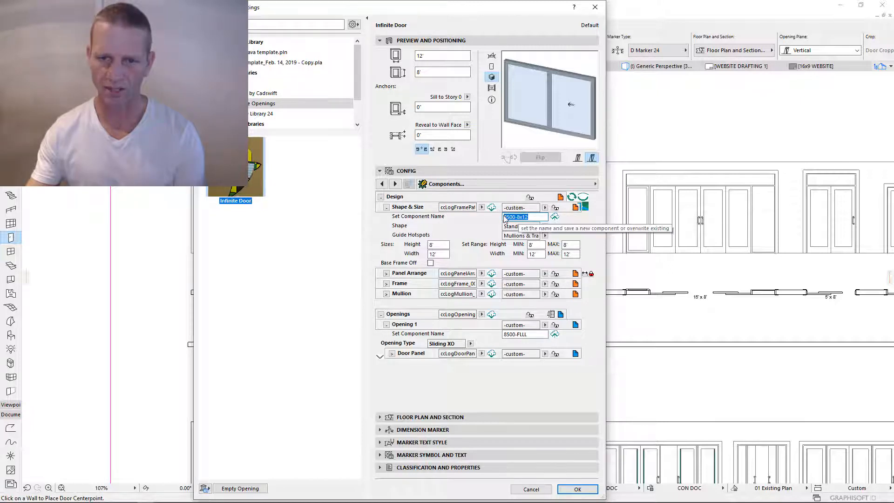
{"action": "left_click", "coordinate": [554, 216]}
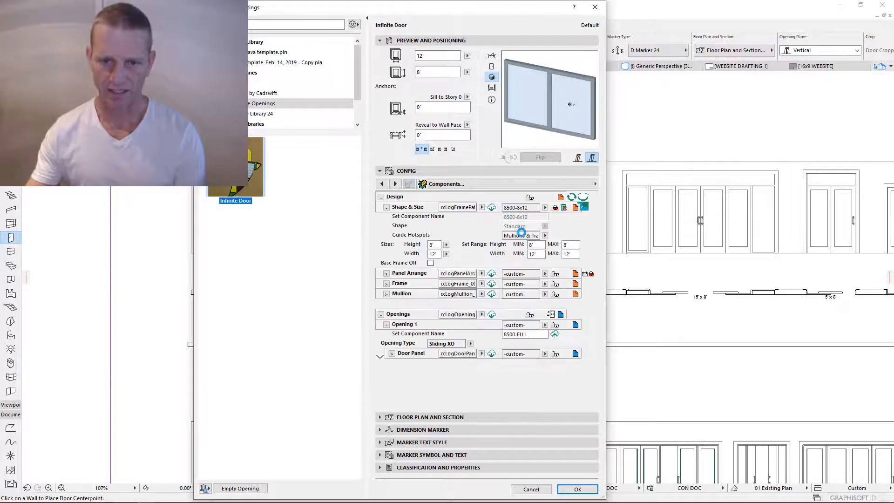
{"action": "left_click", "coordinate": [446, 246]}
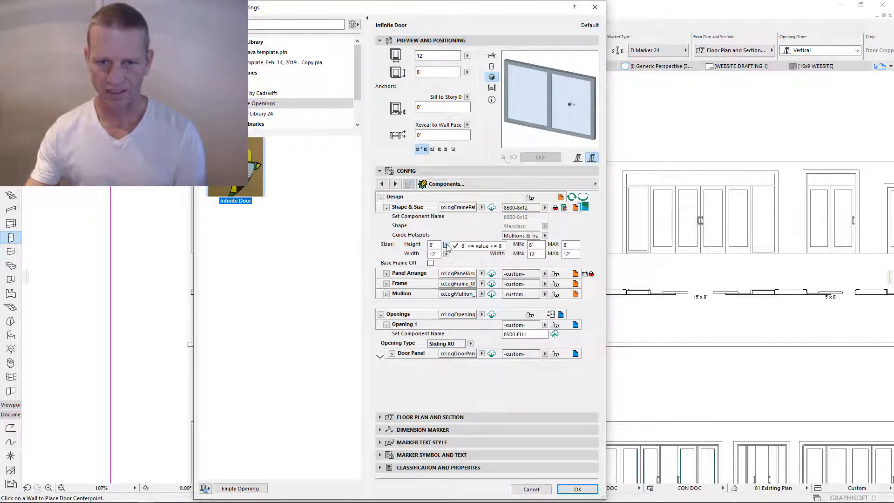
{"action": "left_click", "coordinate": [445, 255]}
{"action": "left_click", "coordinate": [446, 255]}
{"action": "left_click", "coordinate": [475, 254]}
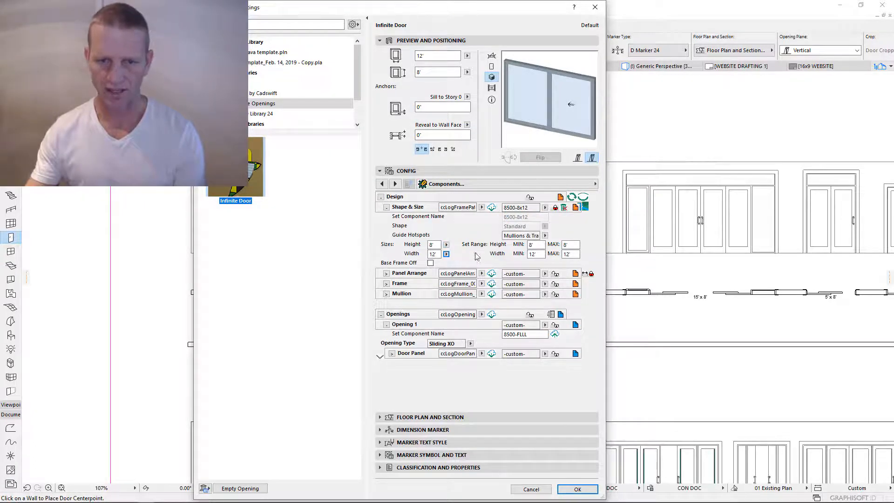
{"action": "left_click", "coordinate": [386, 207]}
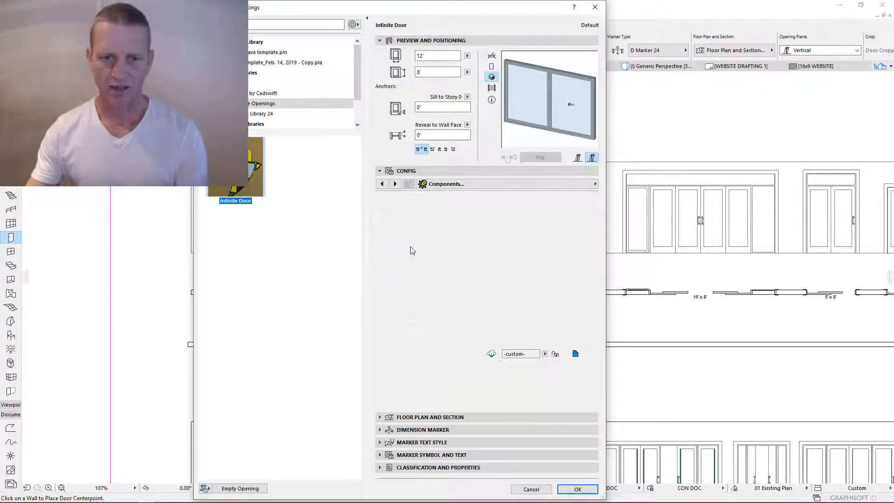
- Set the Panel Arrange to 2 rows, uncheck equal row heights, and accept the settings
{"action": "left_click", "coordinate": [386, 218]}
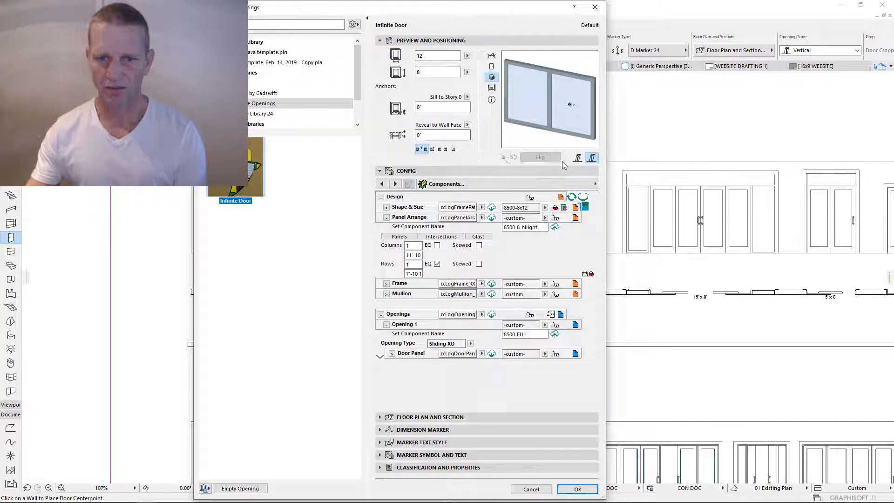
{"action": "left_click_drag", "start_coordinate": [535, 227], "coordinate": [494, 228]}
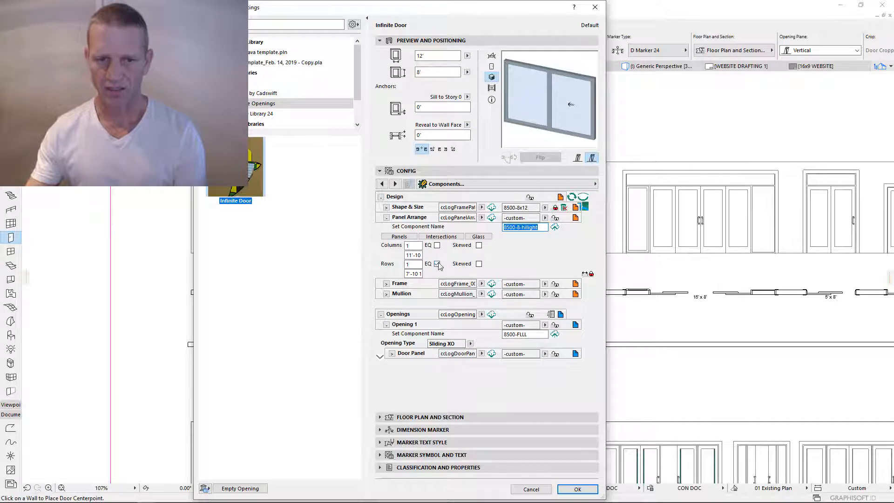
{"action": "left_click", "coordinate": [438, 264]}
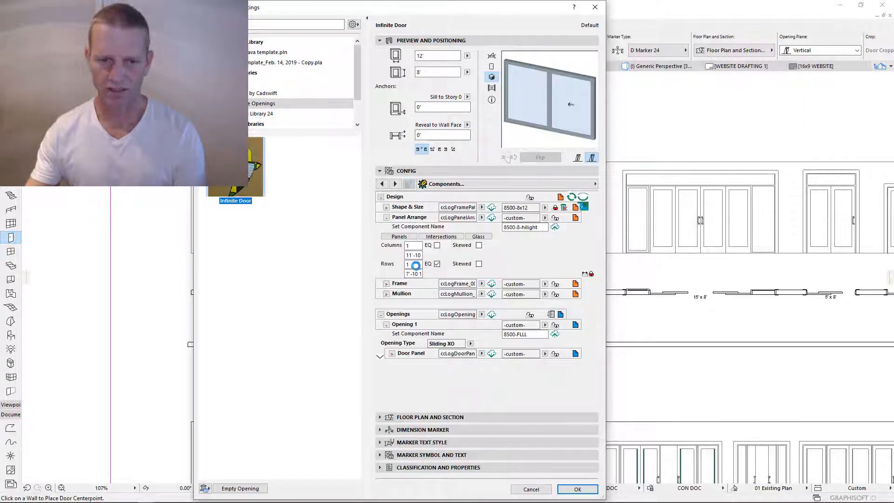
{"action": "left_click", "coordinate": [416, 264]}
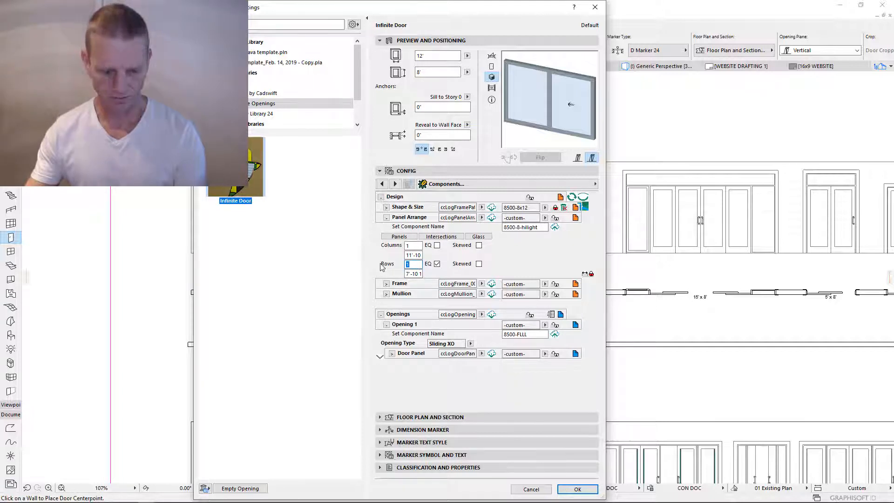
{"action": "type", "text": "2"}
{"action": "key", "text": "Return"}
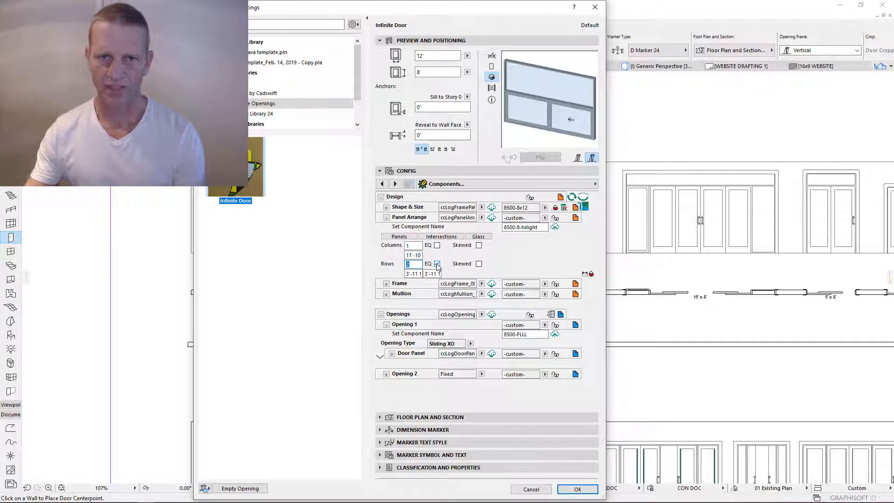
{"action": "left_click", "coordinate": [437, 264]}
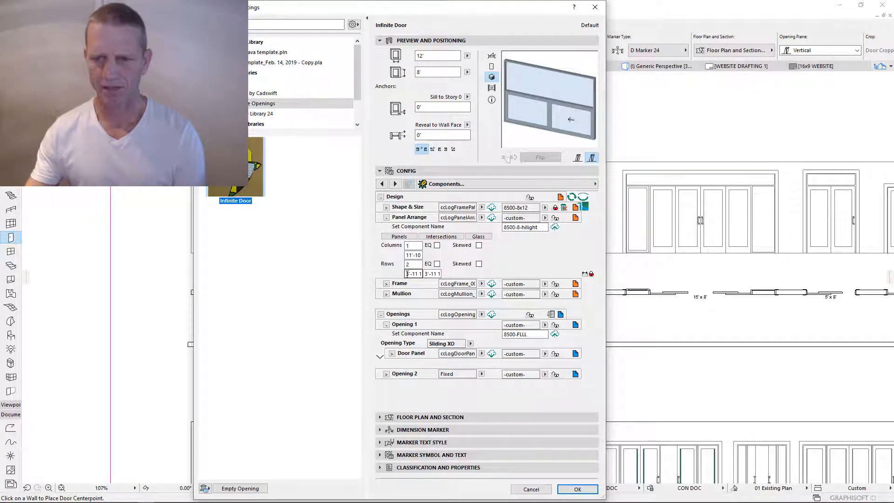
{"action": "left_click", "coordinate": [578, 489]}
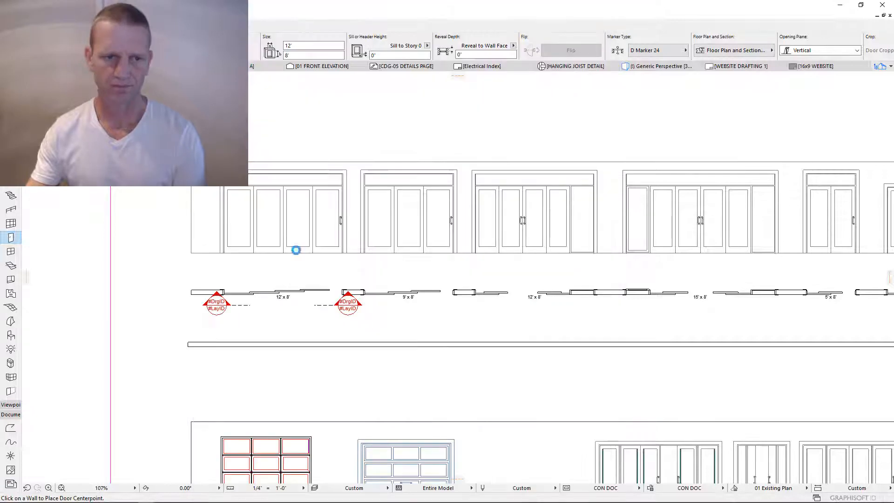
- Draw a measuring line along the door's height on the elevation
{"action": "scroll", "coordinate": [233, 244], "scroll_direction": "up", "scroll_amount": 5}
{"action": "scroll", "coordinate": [10, 435], "scroll_direction": "up", "scroll_amount": 1}
{"action": "left_click", "coordinate": [11, 440]}
{"action": "left_click", "coordinate": [342, 275]}
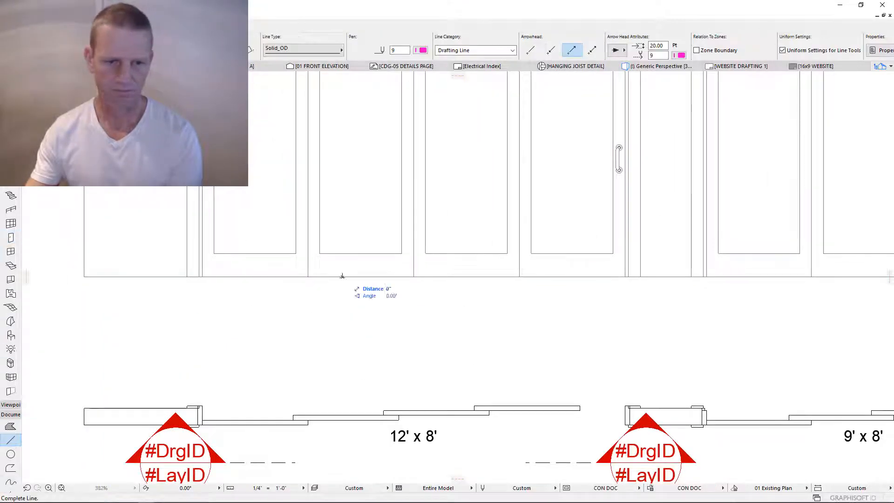
{"action": "middle_click_drag", "start_coordinate": [343, 140], "coordinate": [307, 307]}
{"action": "scroll", "coordinate": [365, 239], "scroll_direction": "down", "scroll_amount": 4}
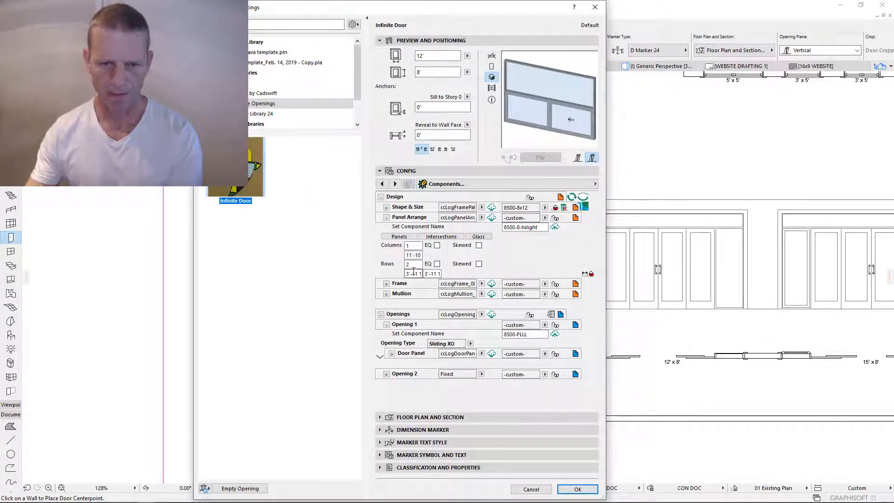
- Raise the lower row height so the transom is 1'-1", and save as 8500-8-hilight
{"action": "double_click", "coordinate": [408, 274]}
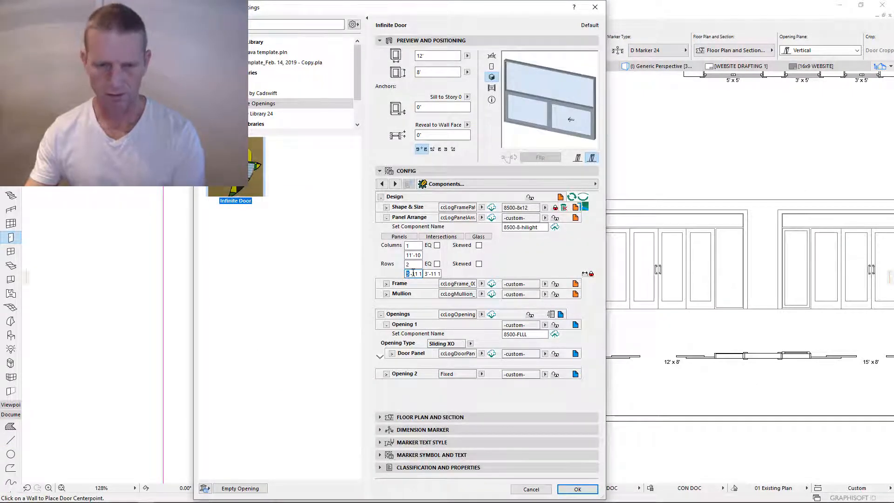
{"action": "type", "text": "6"}
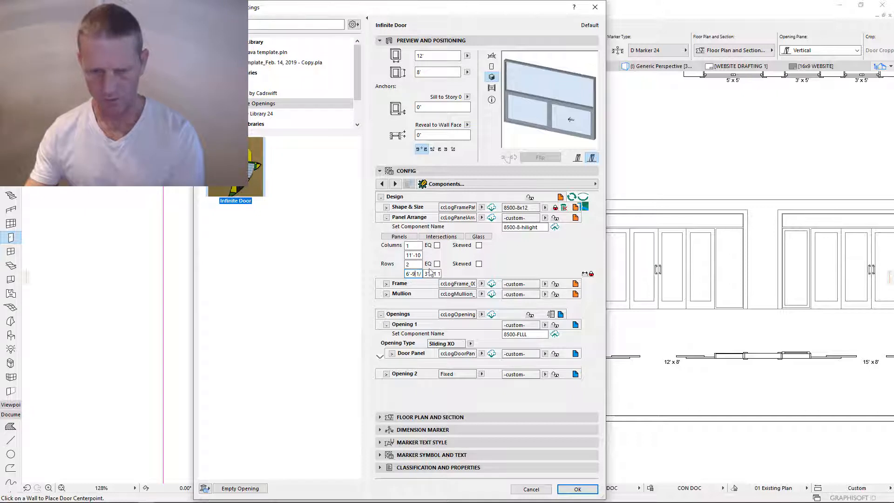
{"action": "key", "text": "Return"}
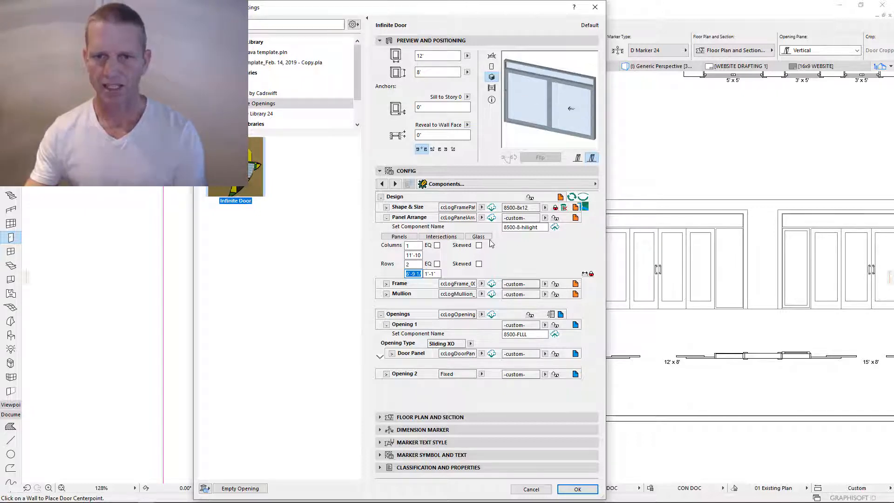
{"action": "left_click", "coordinate": [555, 228]}
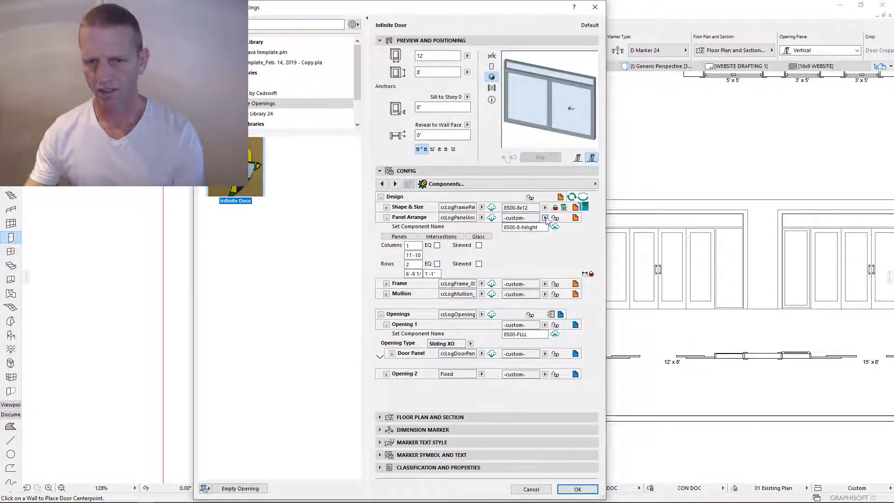
{"action": "left_click", "coordinate": [545, 218]}
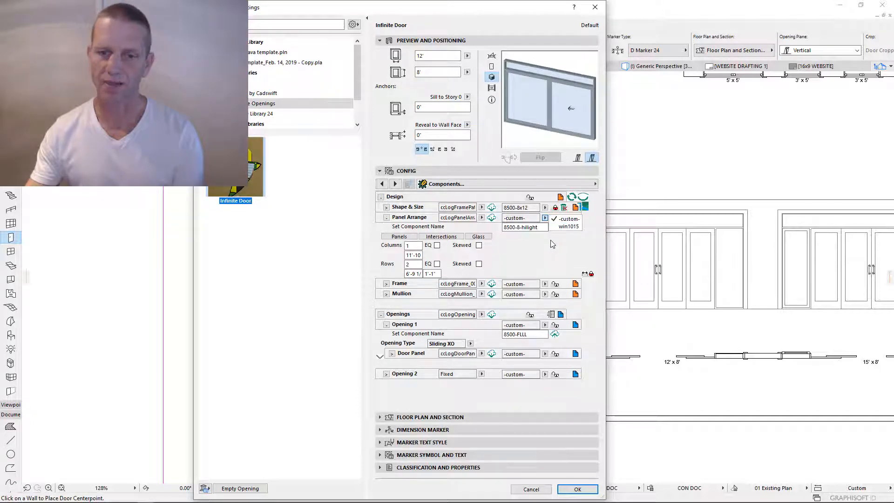
{"action": "left_click", "coordinate": [535, 255]}
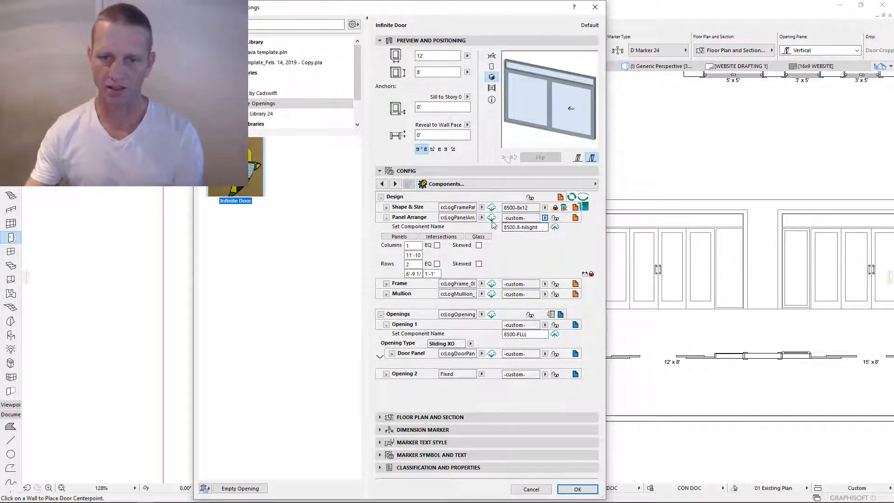
{"action": "left_click", "coordinate": [492, 218]}
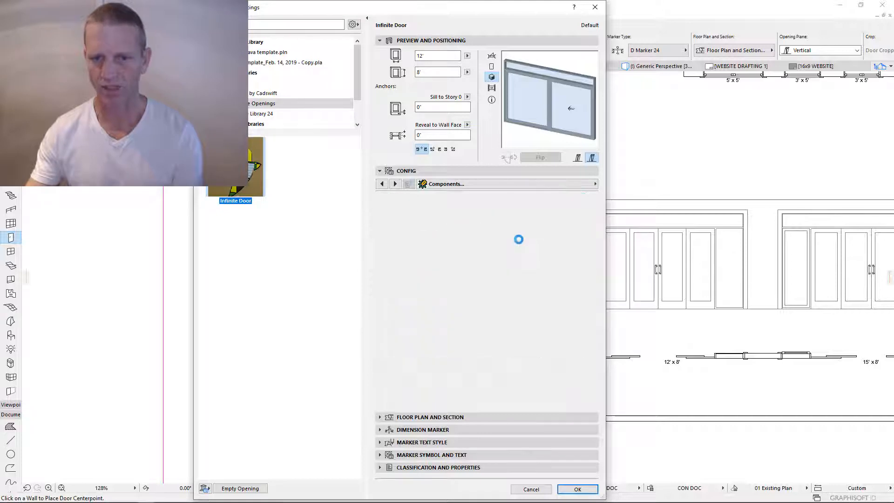
{"action": "left_click", "coordinate": [545, 218]}
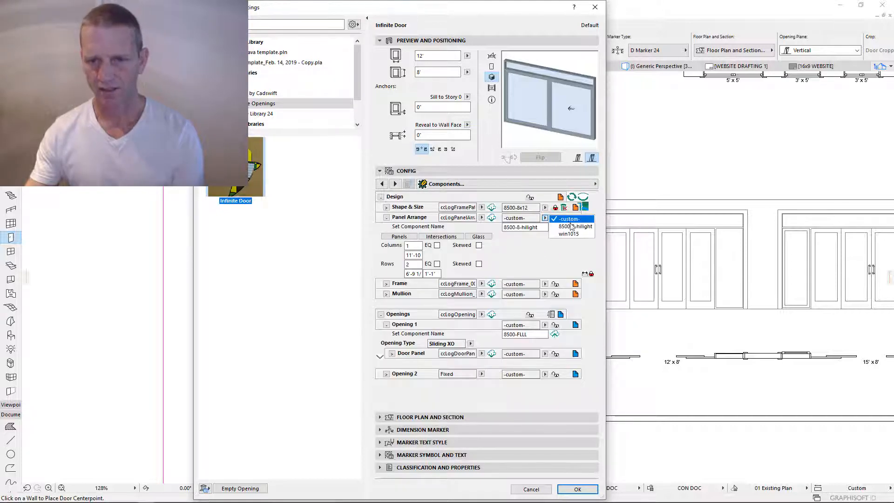
- Apply 8500-8-hilight to Panel Arrange, re-edit the lower row height, reapply it, and collapse the row
{"action": "left_click", "coordinate": [575, 227]}
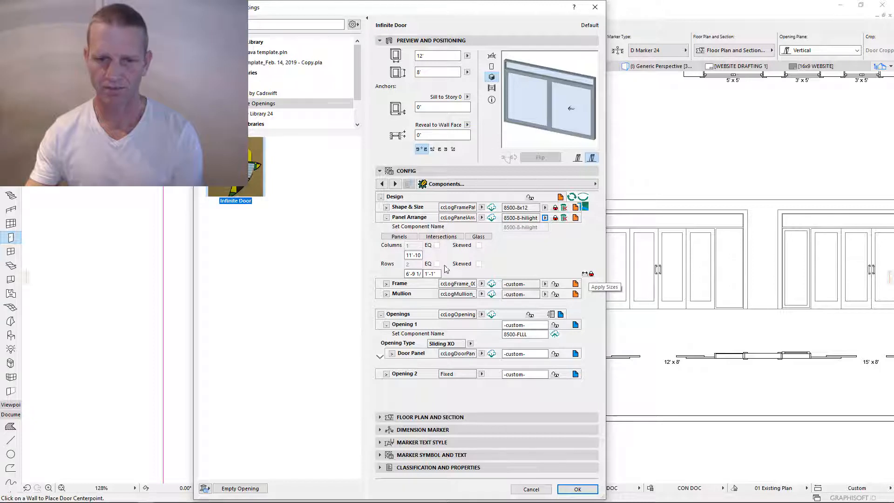
{"action": "left_click_drag", "start_coordinate": [410, 273], "coordinate": [401, 274]}
{"action": "type", "text": "5"}
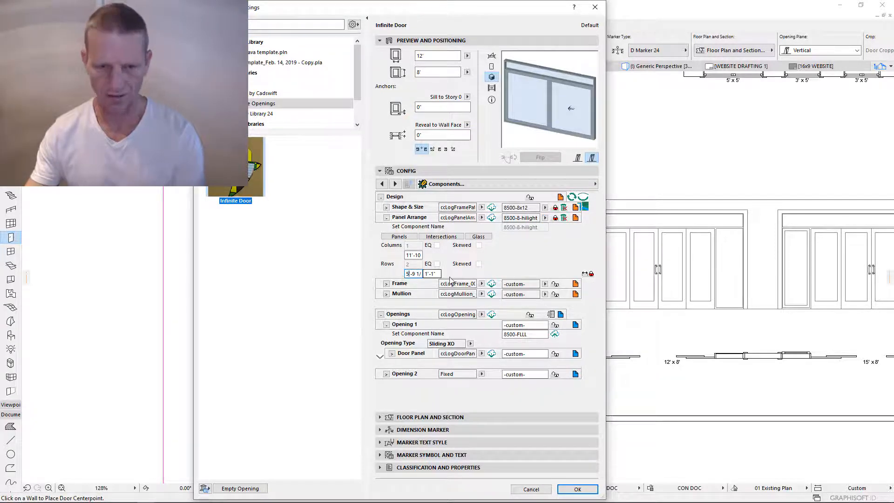
{"action": "key", "text": "Return"}
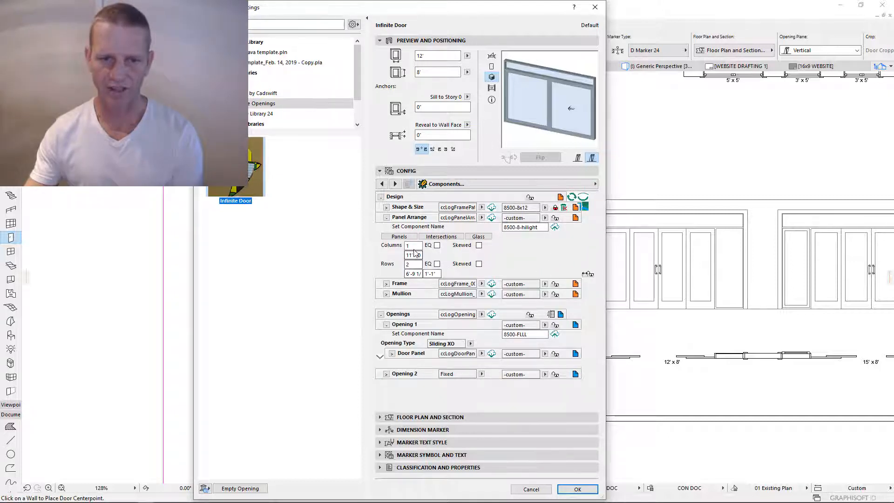
{"action": "left_click_drag", "start_coordinate": [412, 245], "coordinate": [397, 246]}
{"action": "left_click", "coordinate": [416, 265]}
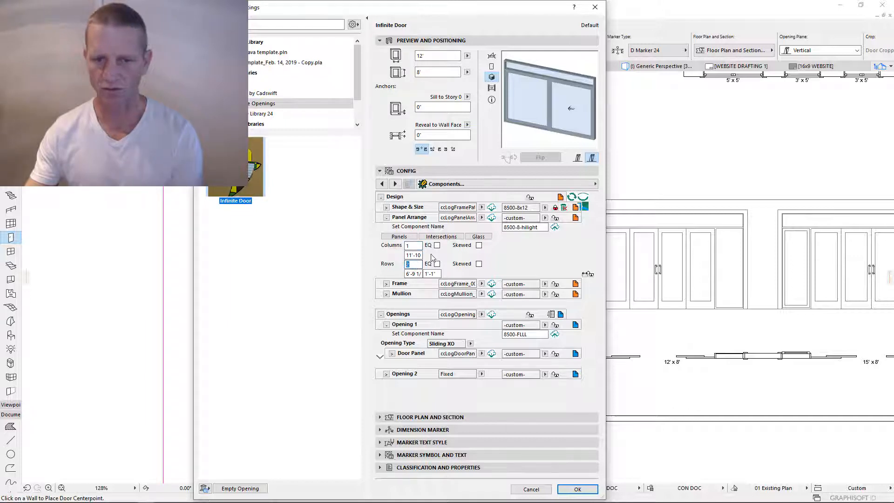
{"action": "left_click", "coordinate": [556, 219]}
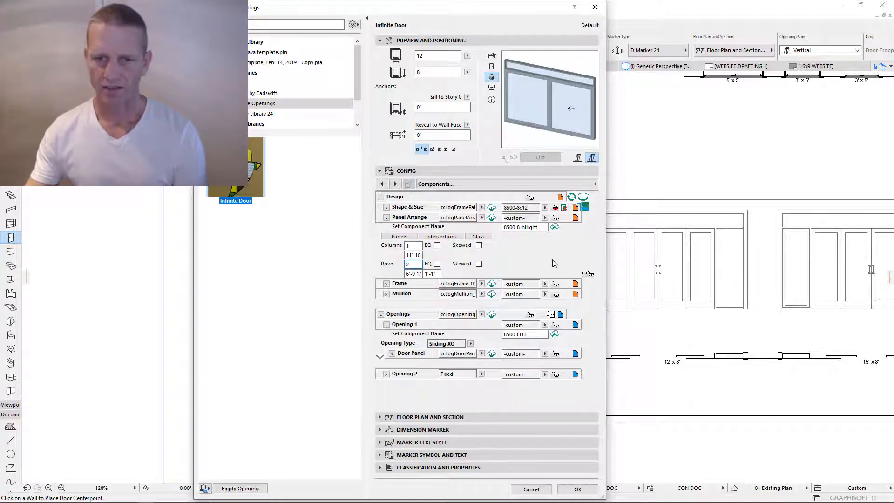
{"action": "left_click", "coordinate": [386, 218]}
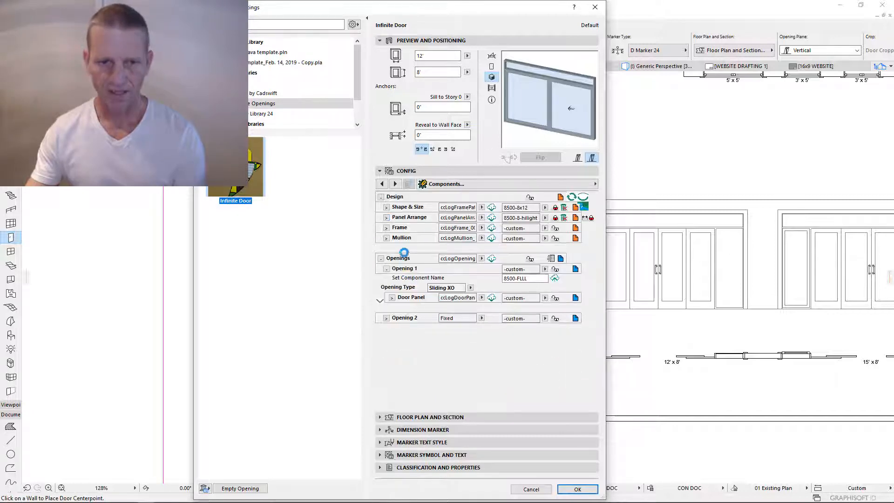
- Check the frame depth and bottom width, and confirm the glass offset on the Frame Profile page
{"action": "left_click", "coordinate": [386, 228]}
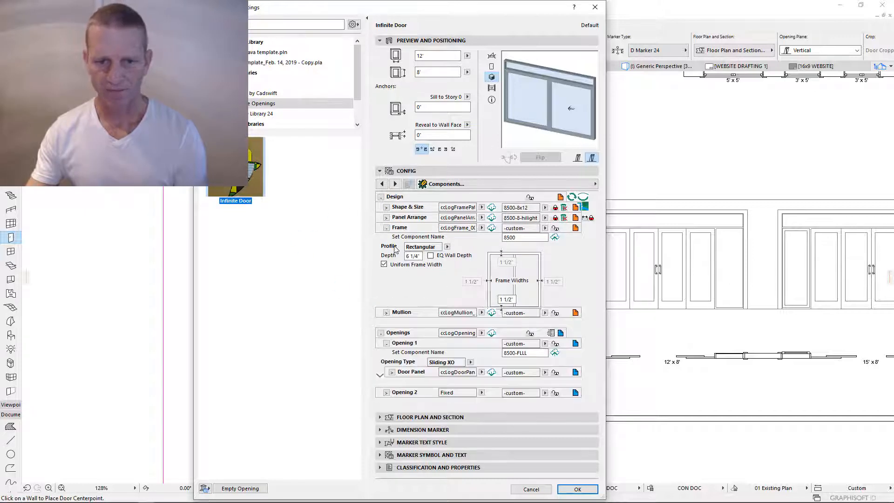
{"action": "left_click", "coordinate": [420, 255]}
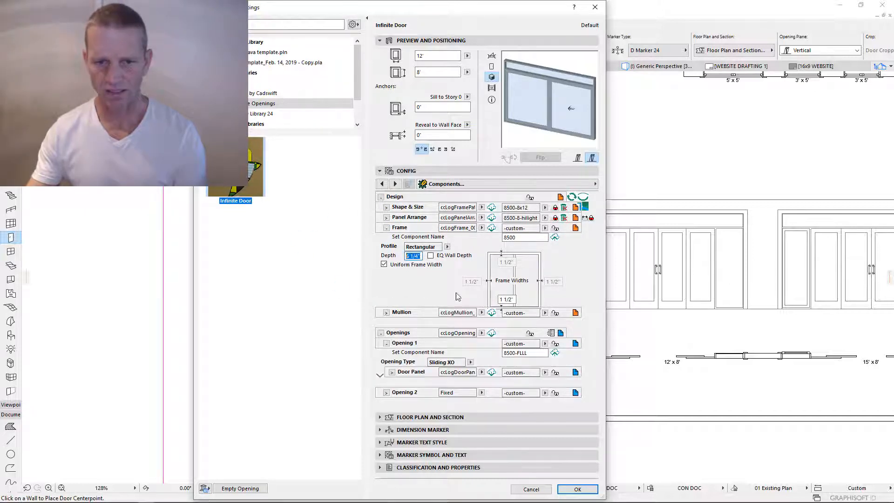
{"action": "left_click", "coordinate": [510, 302]}
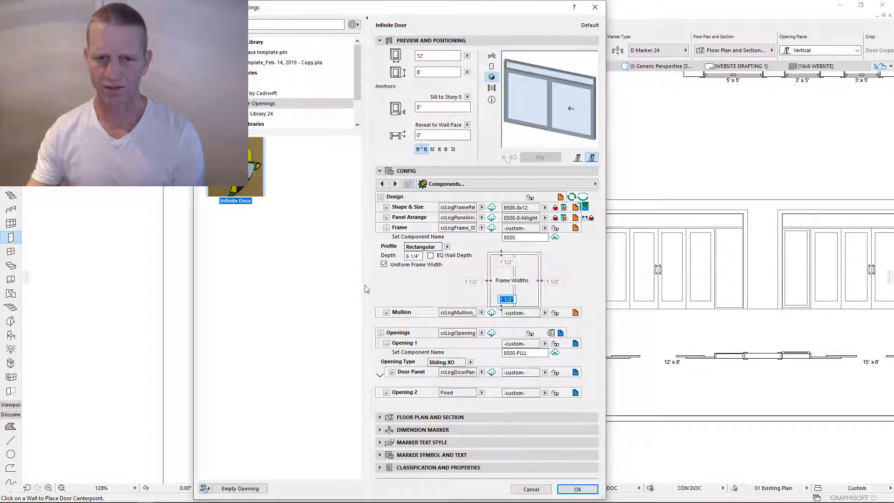
{"action": "left_click", "coordinate": [579, 255]}
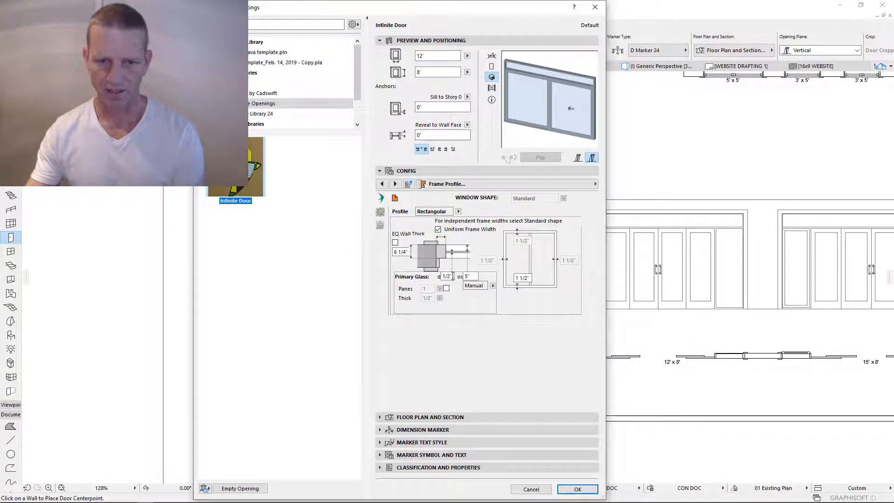
{"action": "left_click", "coordinate": [476, 276]}
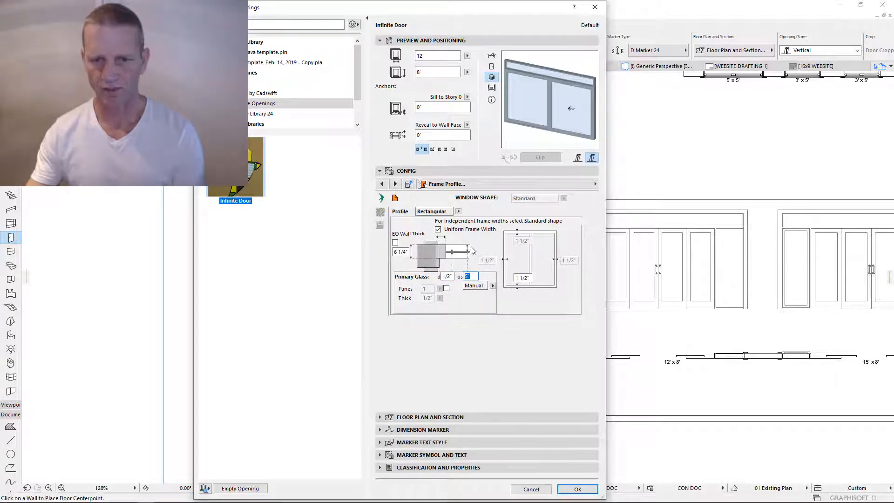
{"action": "key", "text": "Tab"}
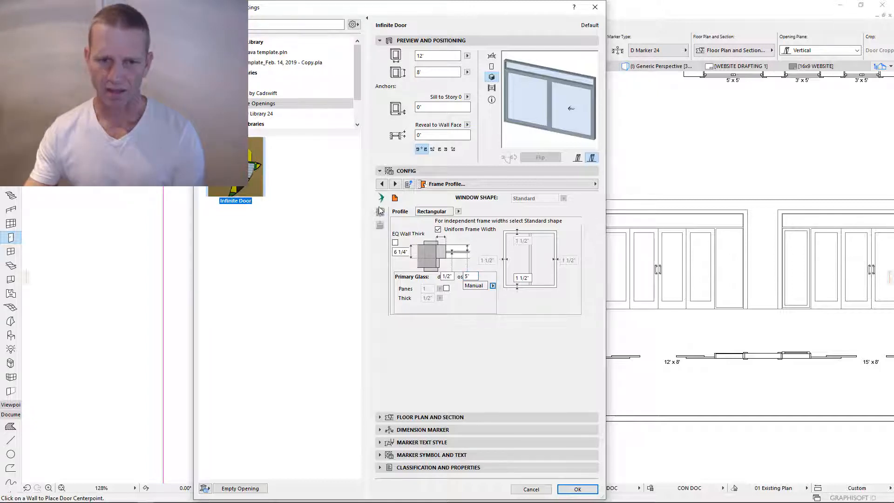
- Save the frame settings as component 8500, apply it, and collapse Frame
{"action": "left_click", "coordinate": [395, 198]}
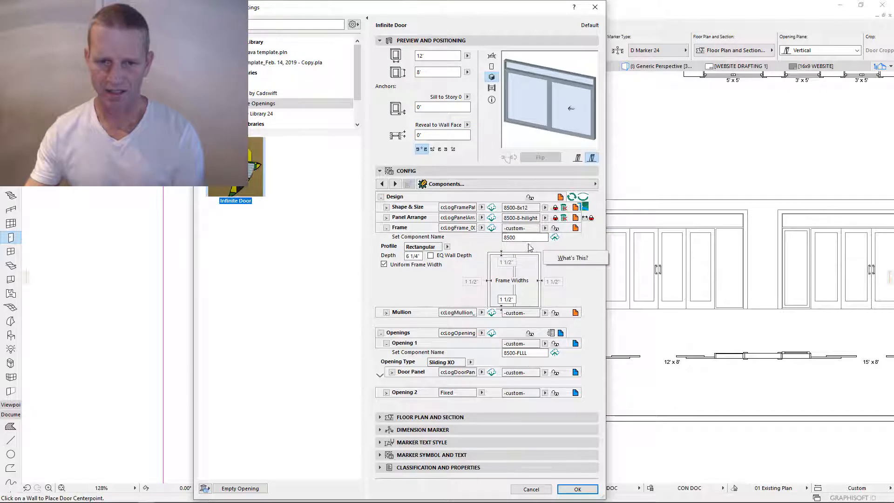
{"action": "left_click_drag", "start_coordinate": [521, 237], "coordinate": [491, 236]}
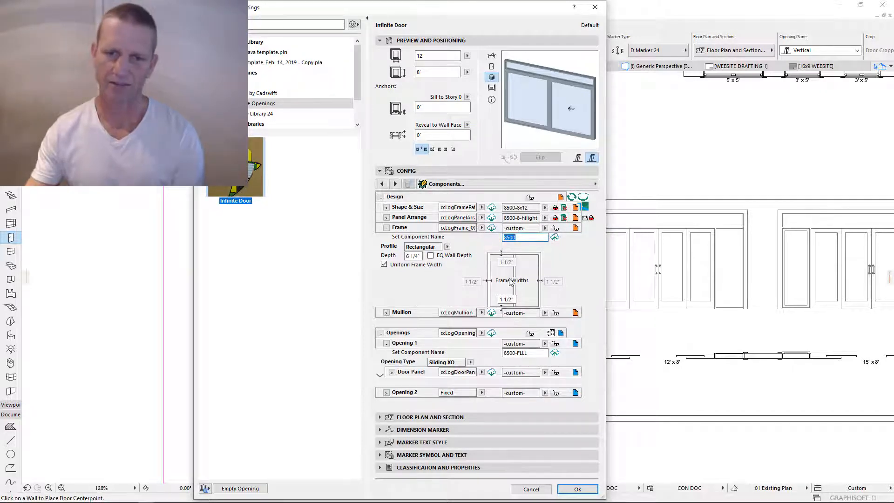
{"action": "left_click", "coordinate": [555, 238]}
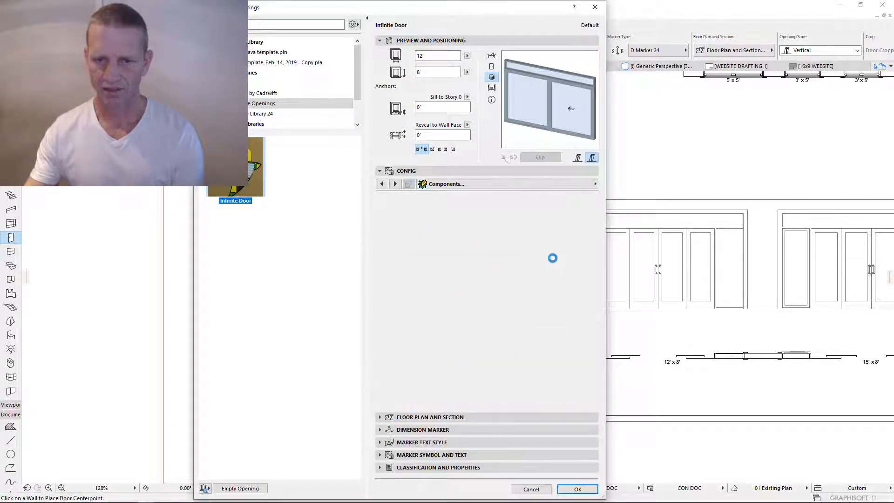
{"action": "left_click", "coordinate": [556, 228]}
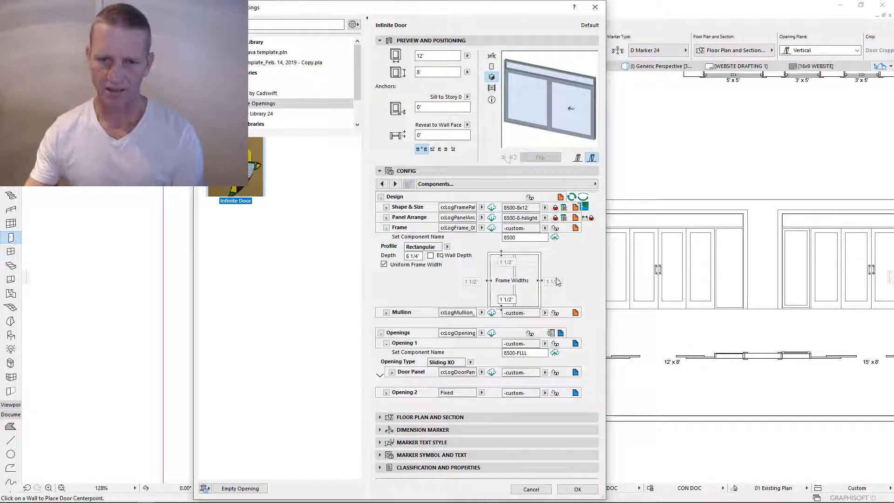
{"action": "left_click", "coordinate": [386, 228]}
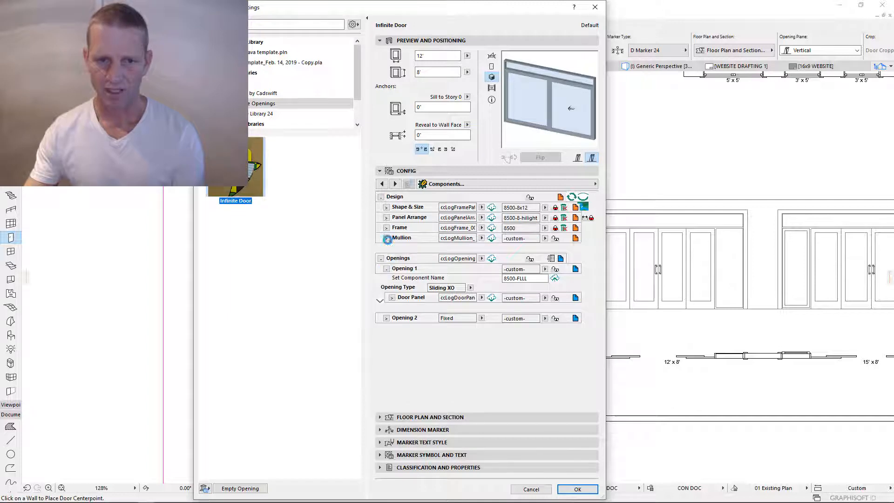
- Set the Mullion component to MatchFrame and bring up the Door Panel editing page
{"action": "left_click", "coordinate": [512, 109]}
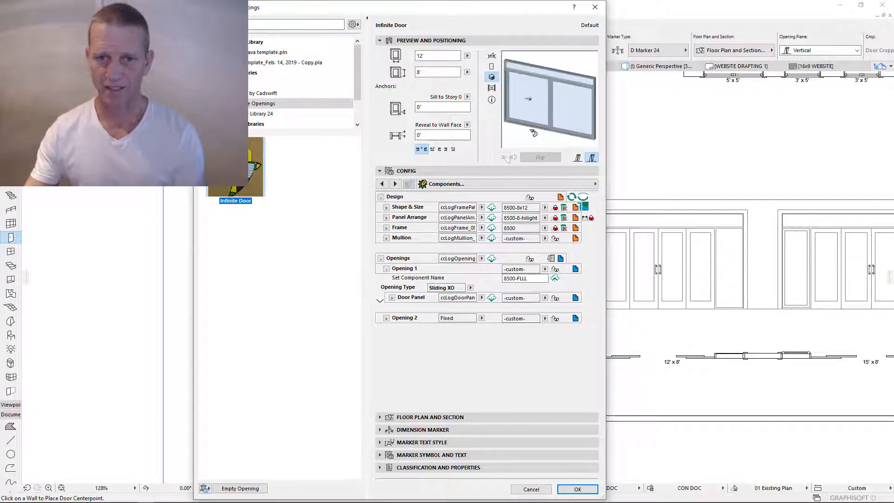
{"action": "left_click", "coordinate": [533, 133]}
{"action": "left_click", "coordinate": [545, 238]}
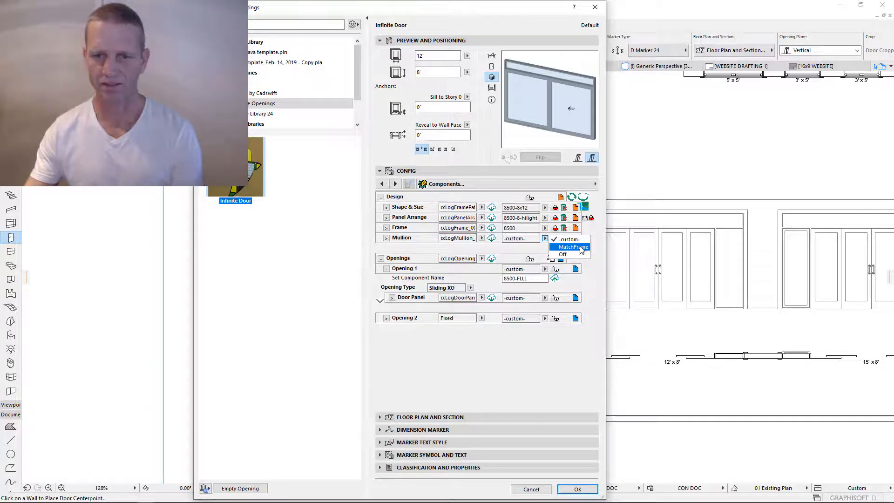
{"action": "left_click", "coordinate": [566, 247]}
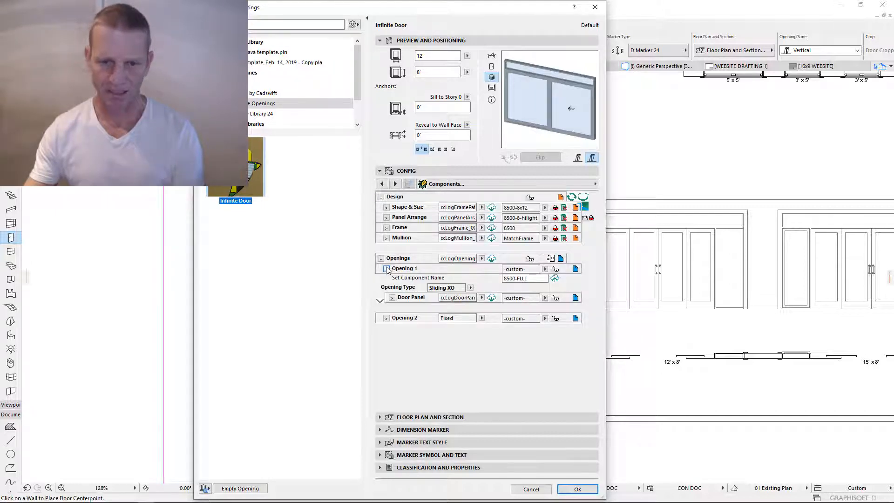
{"action": "left_click", "coordinate": [576, 298]}
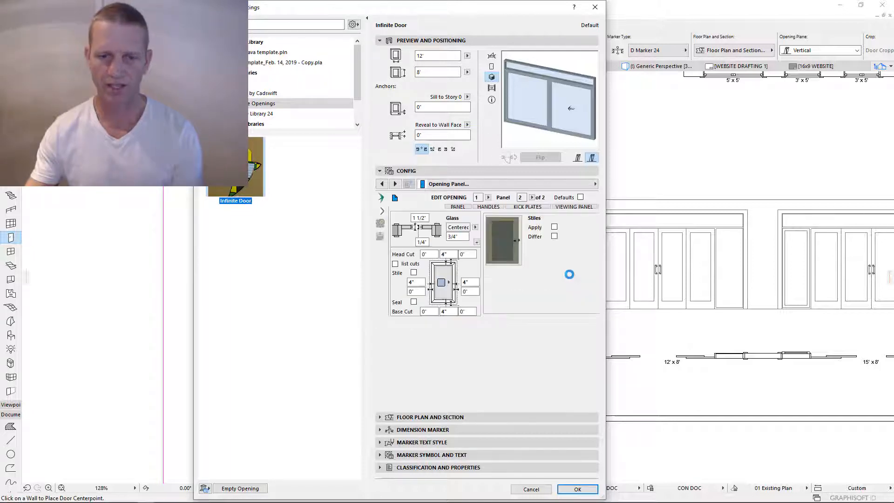
- Choose the Single Window panel style and set the base cut to 7 3/4"
{"action": "left_click", "coordinate": [503, 238]}
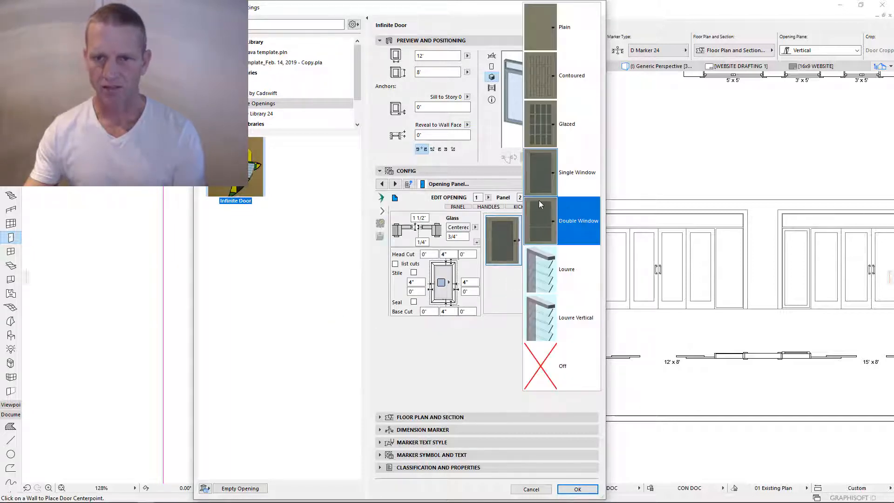
{"action": "left_click", "coordinate": [541, 167]}
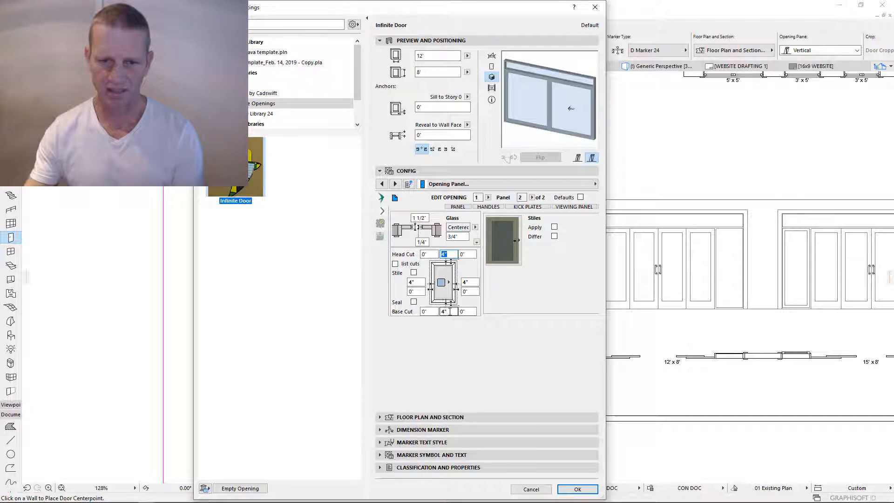
{"action": "type", "text": "7'"}
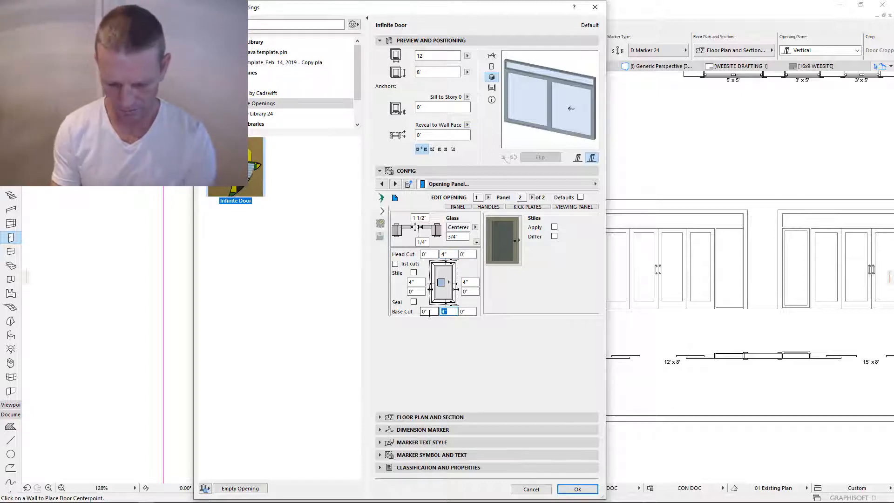
{"action": "type", "text": "-3/"}
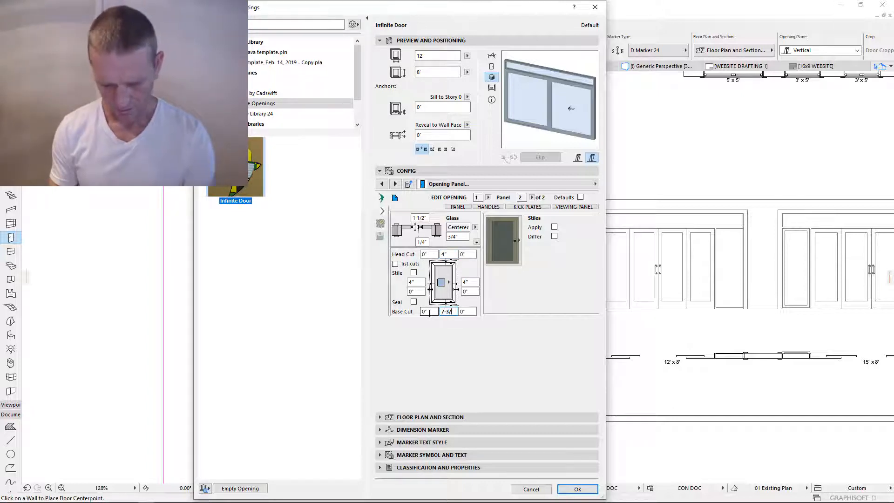
{"action": "type", "text": "4"}
{"action": "key", "text": "Return"}
{"action": "right_click", "coordinate": [446, 311]}
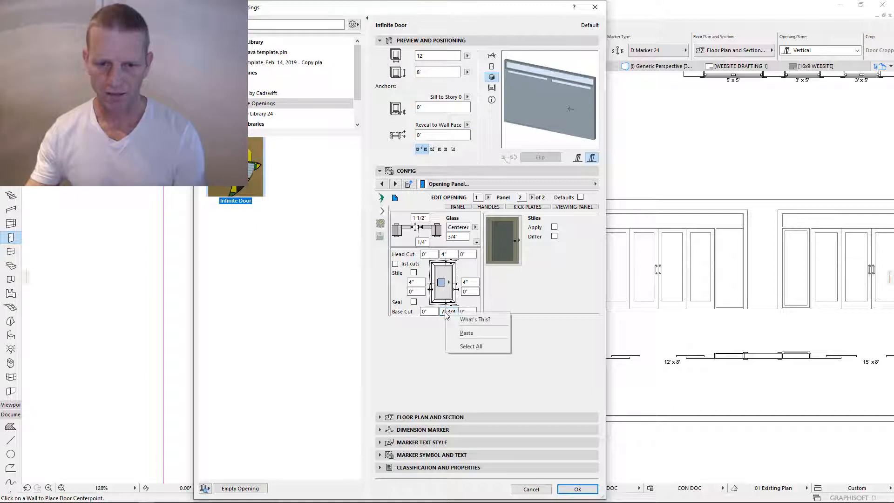
{"action": "left_click", "coordinate": [447, 311]}
{"action": "key", "text": "BackSpace"}
{"action": "type", "text": "\""}
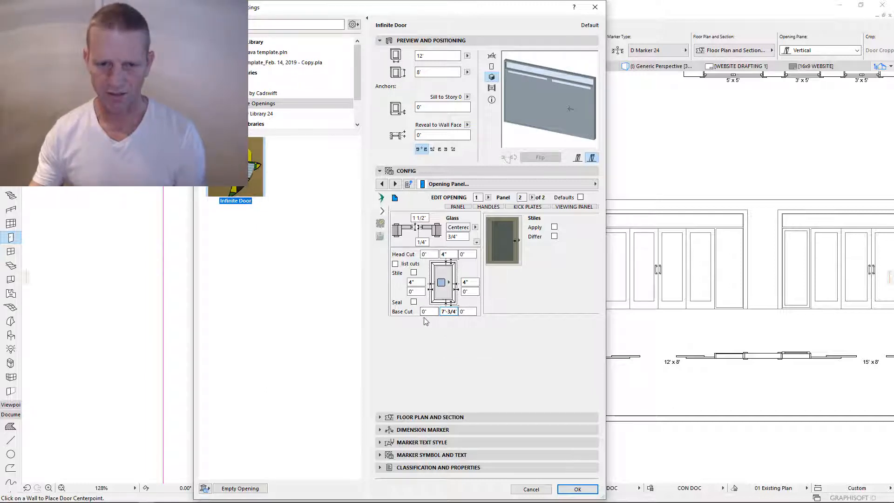
{"action": "key", "text": "Tab"}
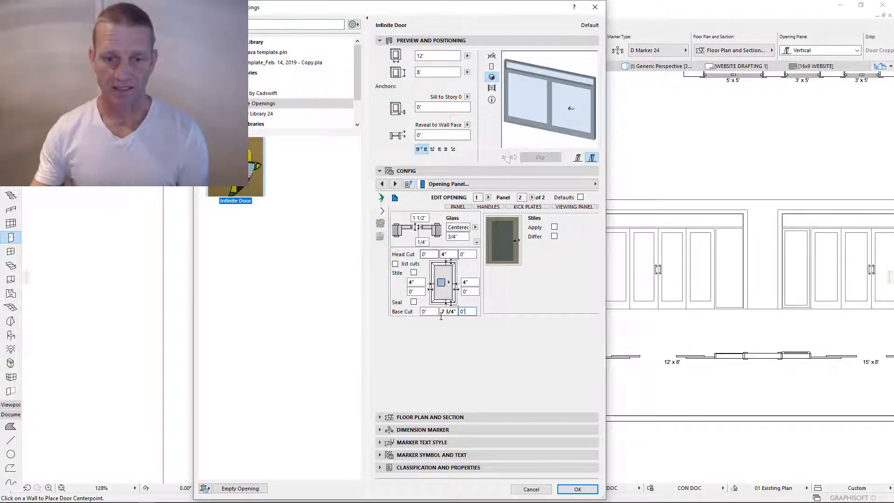
- Edit the glass thickness value and return to the door's component list
{"action": "left_click", "coordinate": [427, 218]}
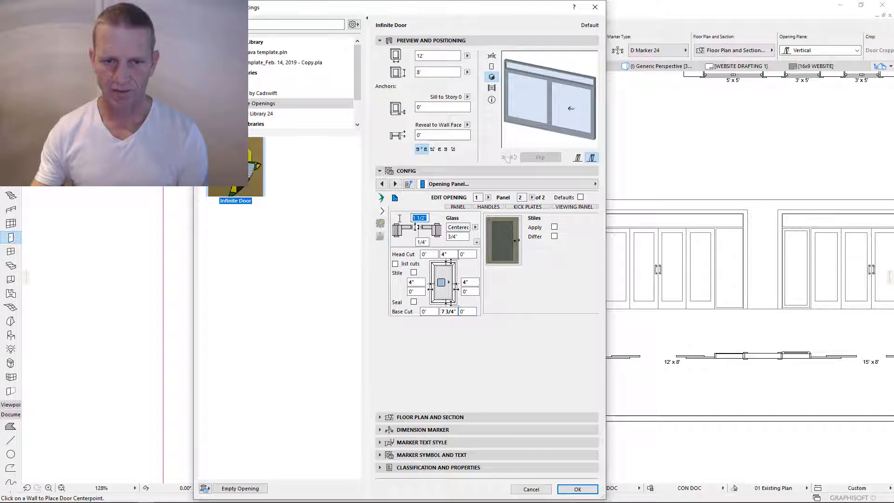
{"action": "key", "text": "Tab"}
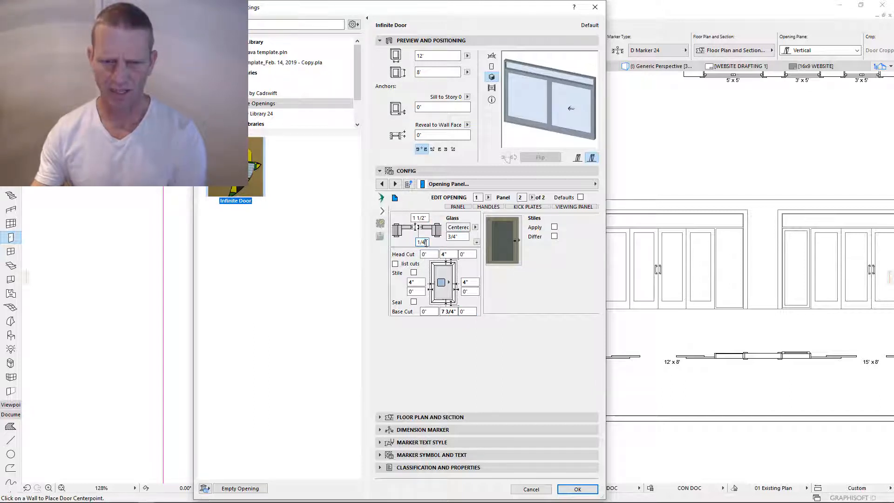
{"action": "type", "text": "1/"}
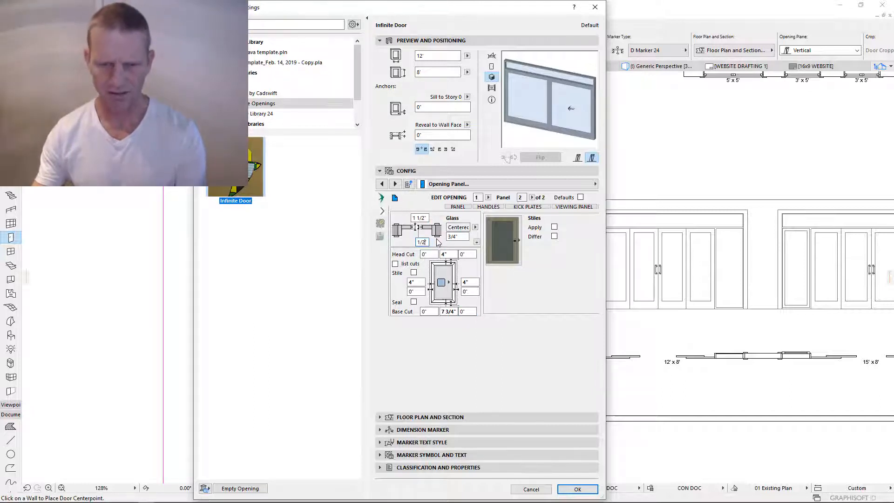
{"action": "key", "text": "Return"}
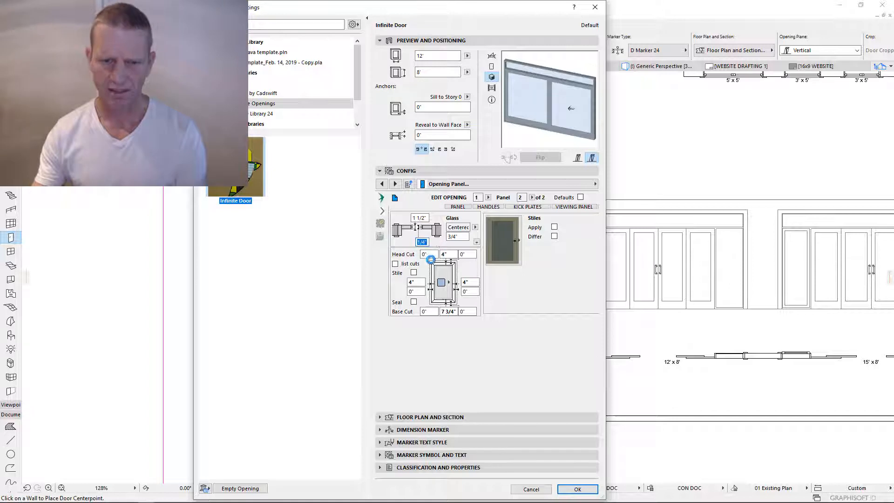
{"action": "left_click", "coordinate": [395, 198]}
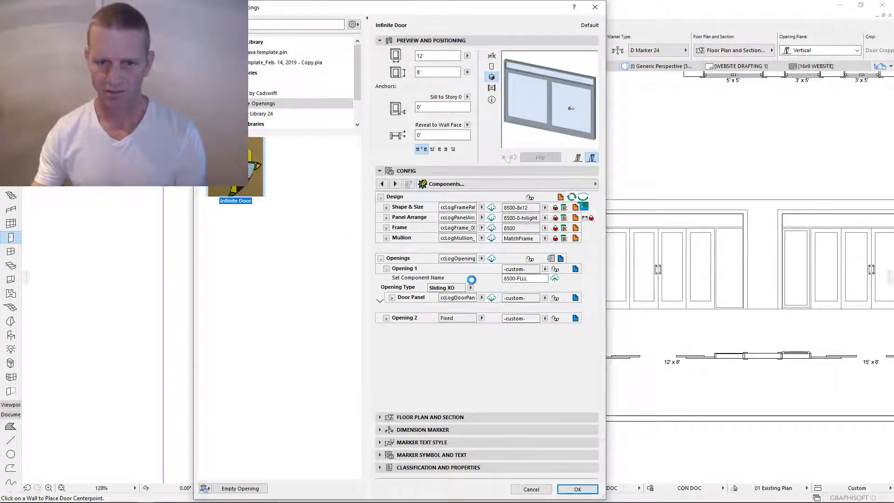
- Save the Door Panel settings as component 8500 and apply it to Opening 1's Door Panel
{"action": "left_click_drag", "start_coordinate": [528, 278], "coordinate": [519, 278]}
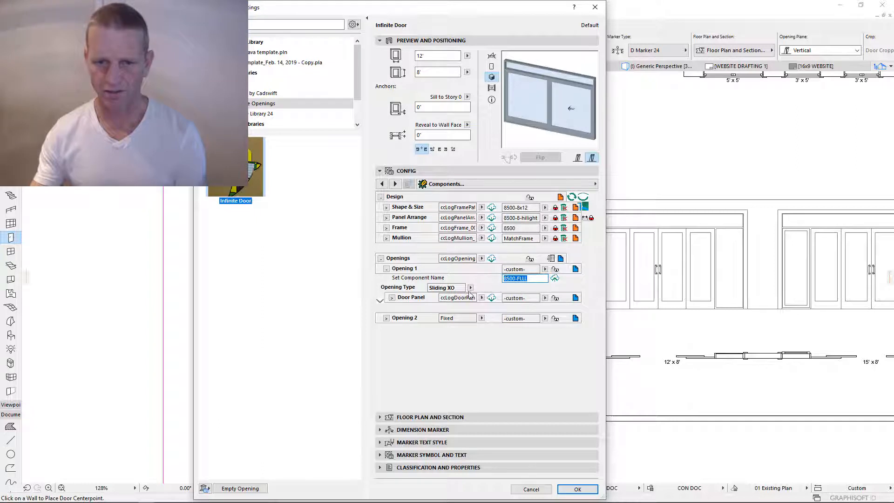
{"action": "left_click", "coordinate": [392, 298]}
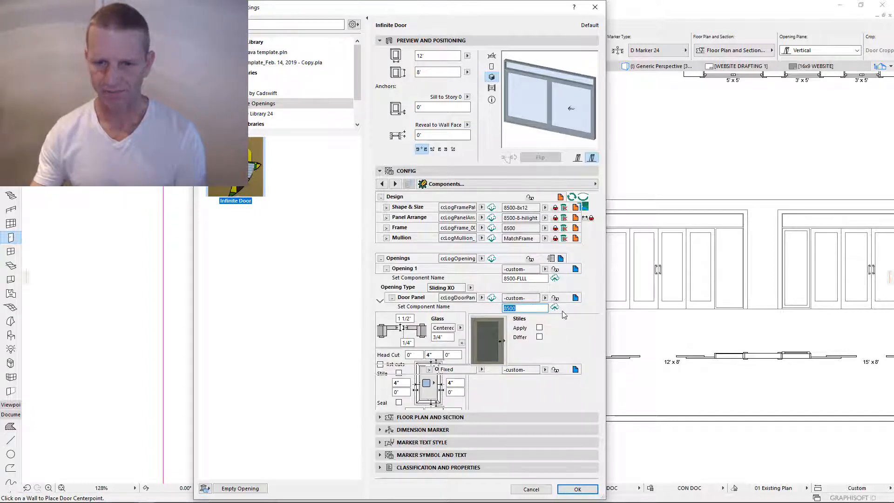
{"action": "left_click", "coordinate": [554, 308]}
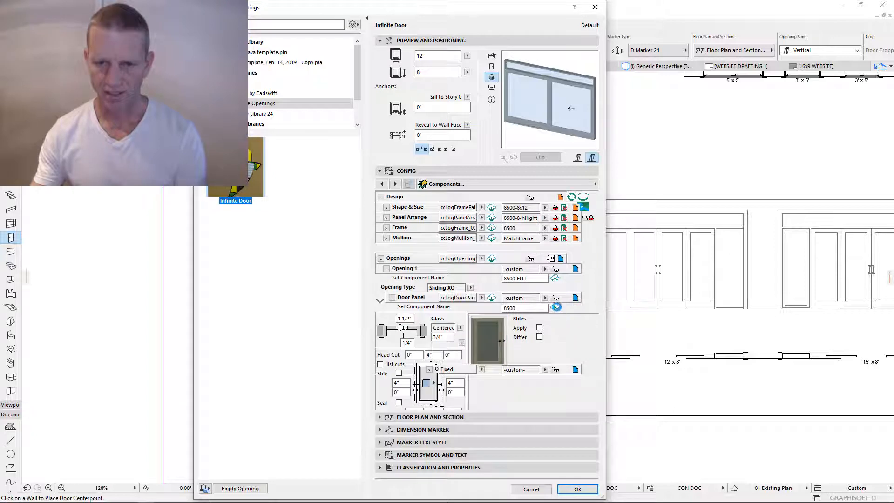
{"action": "left_click", "coordinate": [555, 298]}
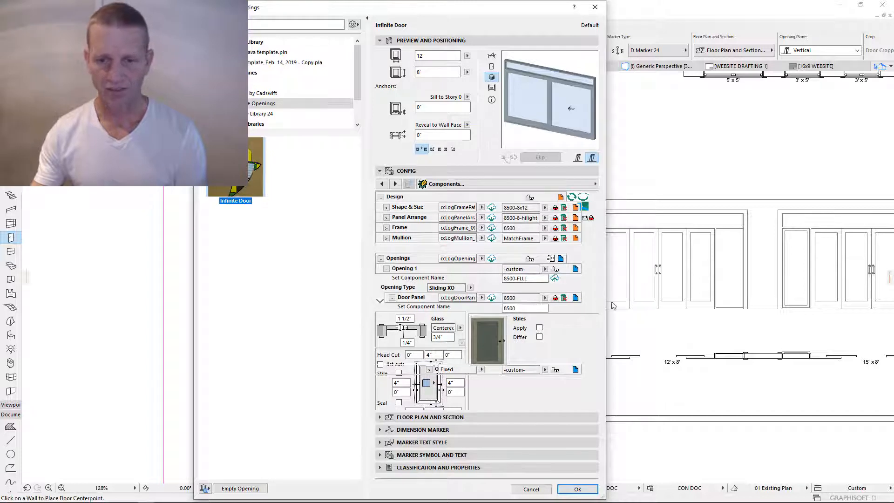
{"action": "left_click", "coordinate": [576, 299]}
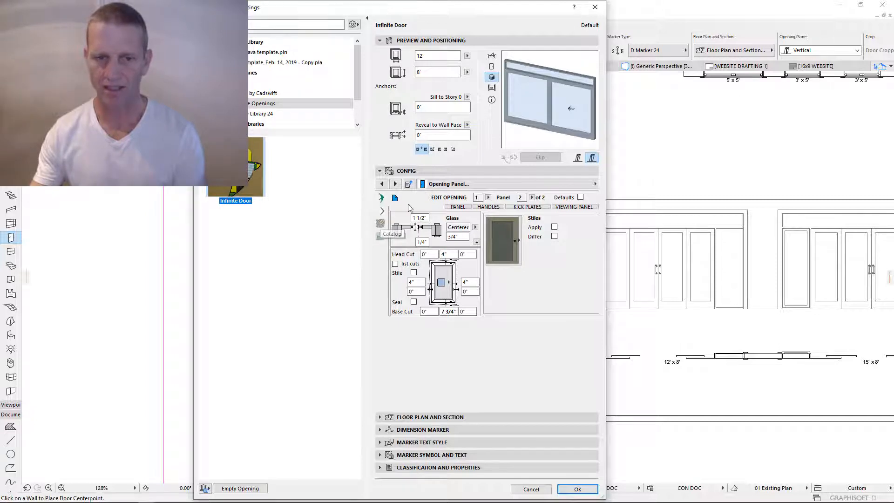
{"action": "left_click", "coordinate": [381, 226]}
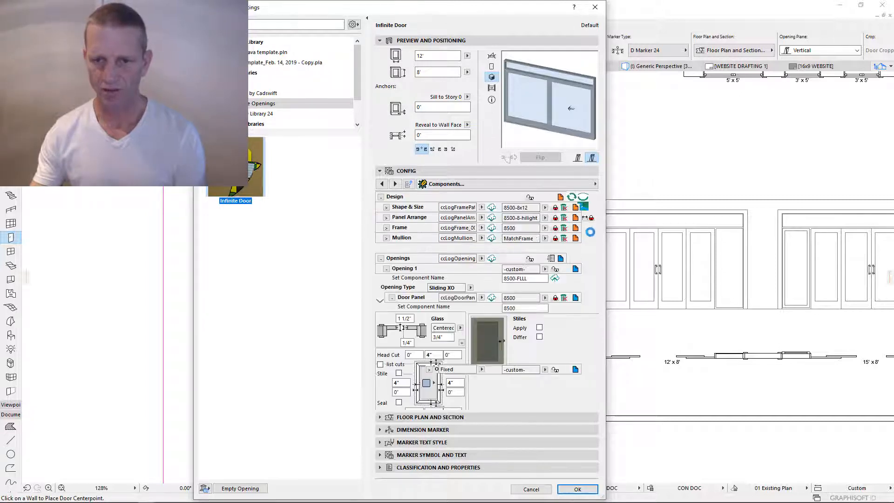
{"action": "left_click", "coordinate": [583, 207]}
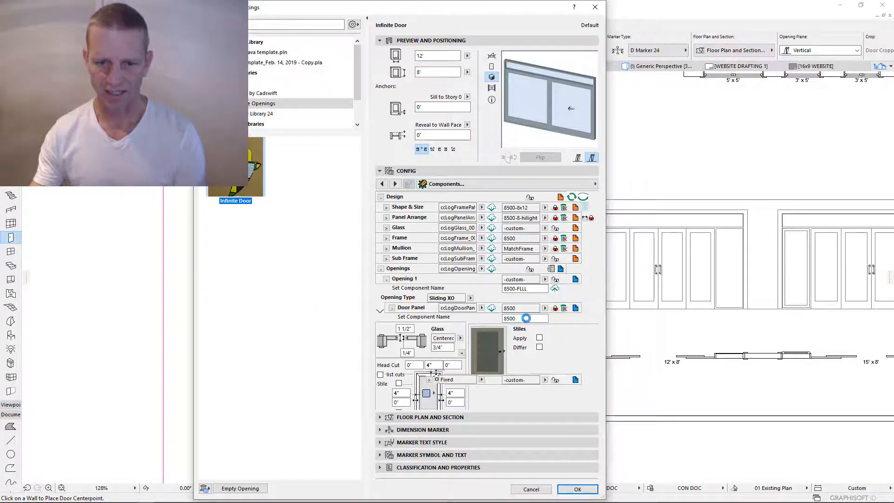
- Open the Door Panel editor, keep the saved 8500 panel preset, and list the configuration sections
{"action": "left_click", "coordinate": [576, 308]}
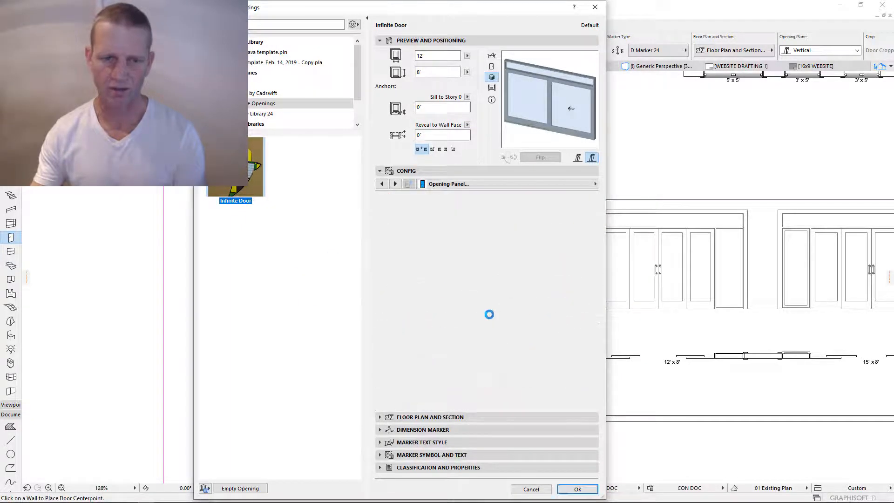
{"action": "left_click", "coordinate": [380, 224]}
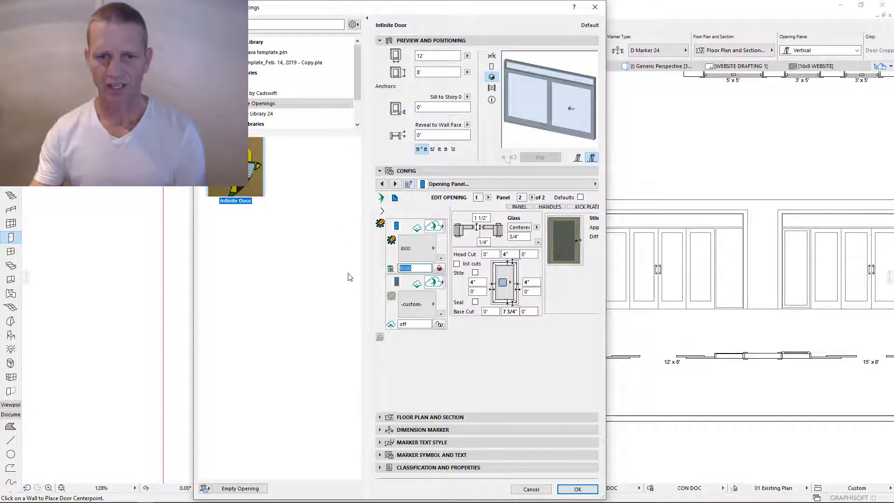
{"action": "left_click", "coordinate": [424, 247]}
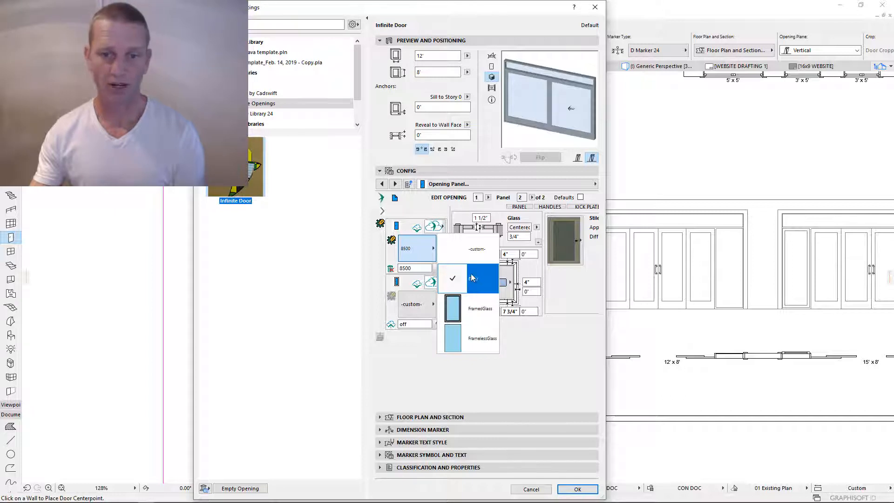
{"action": "left_click", "coordinate": [426, 247]}
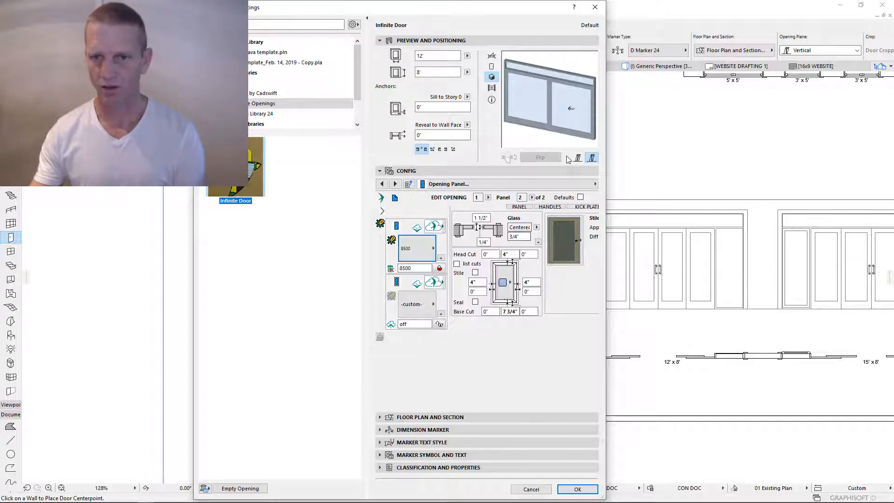
{"action": "left_click", "coordinate": [421, 247]}
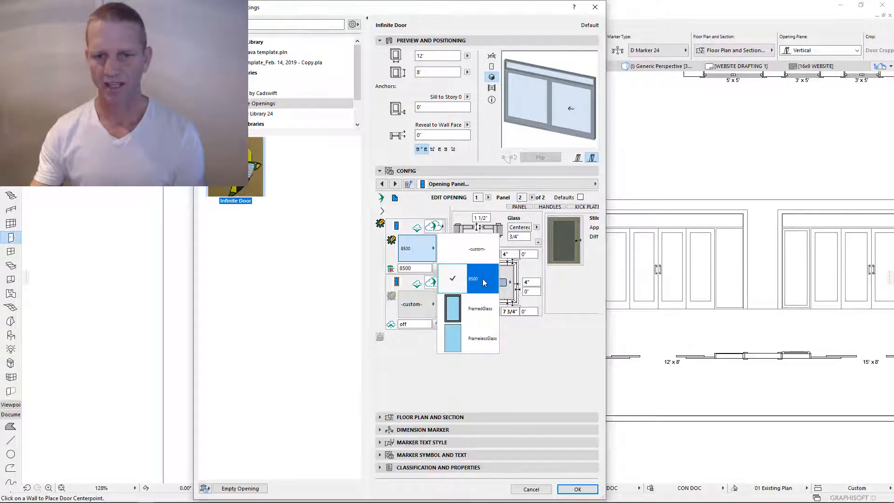
{"action": "left_click", "coordinate": [412, 255]}
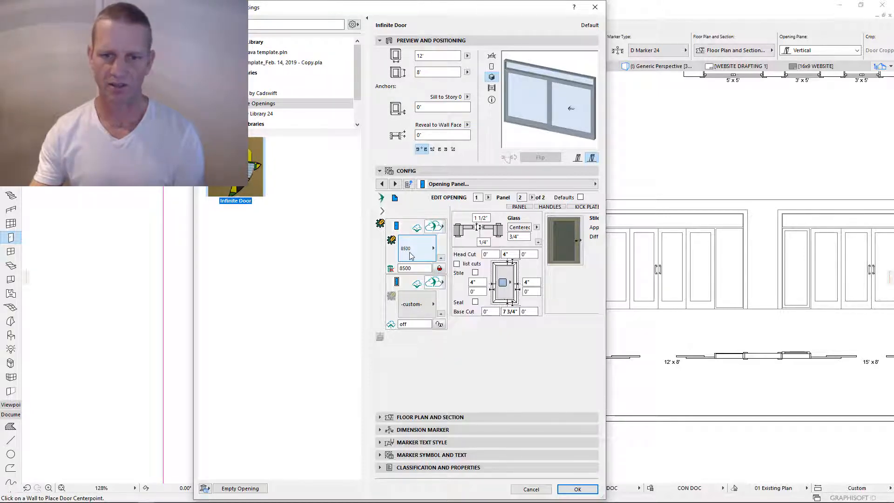
{"action": "left_click", "coordinate": [422, 250]}
{"action": "left_click", "coordinate": [429, 246]}
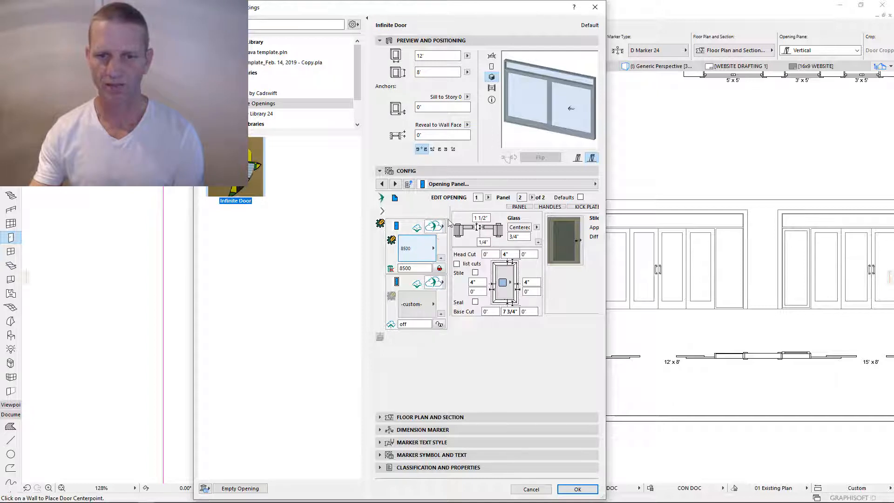
{"action": "left_click", "coordinate": [485, 184]}
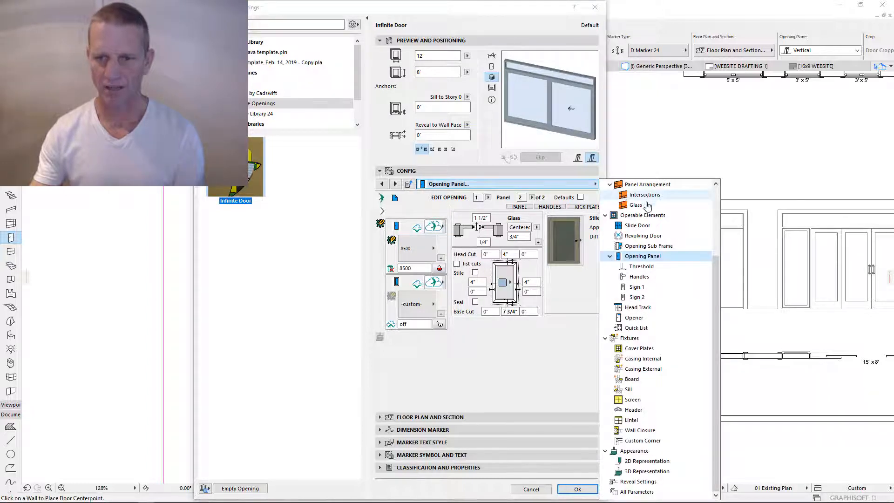
- Check the 8500 Door Panel name, then collapse the panel details to show Opening 1's components
{"action": "scroll", "coordinate": [643, 205], "scroll_direction": "up", "scroll_amount": 3}
{"action": "left_click", "coordinate": [395, 198]}
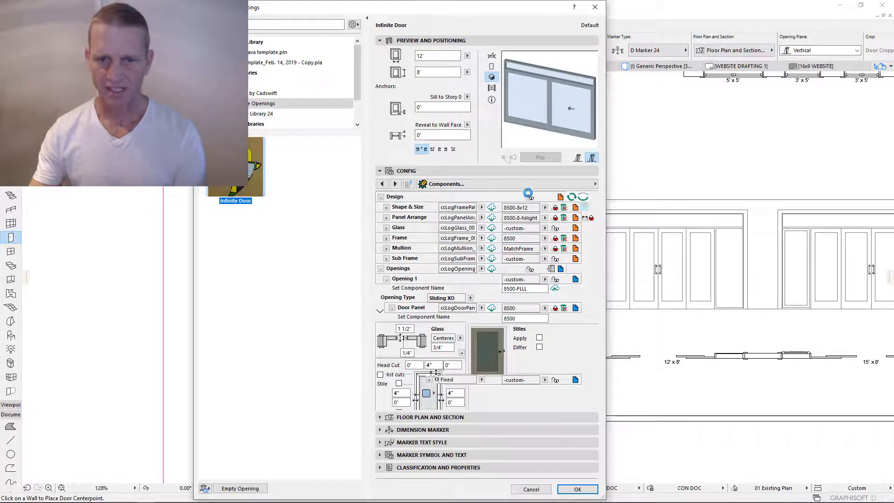
{"action": "left_click_drag", "start_coordinate": [509, 218], "coordinate": [491, 236]}
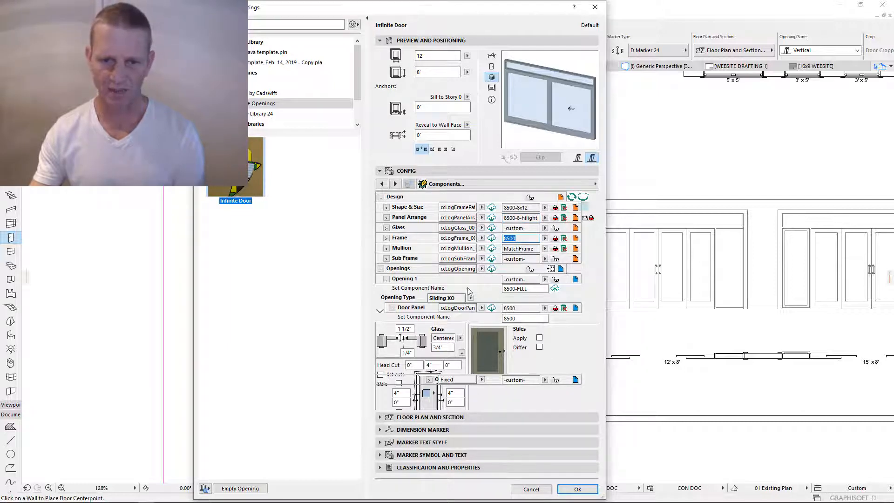
{"action": "left_click_drag", "start_coordinate": [522, 319], "coordinate": [503, 318]}
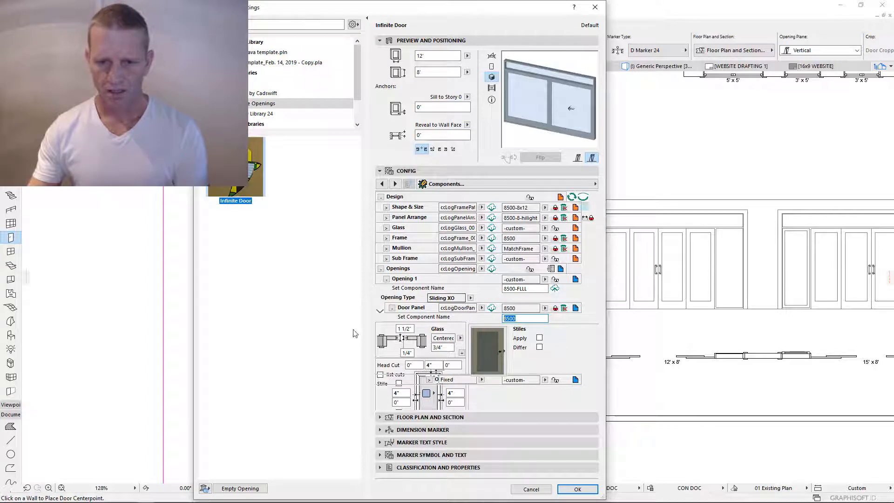
{"action": "left_click", "coordinate": [392, 308]}
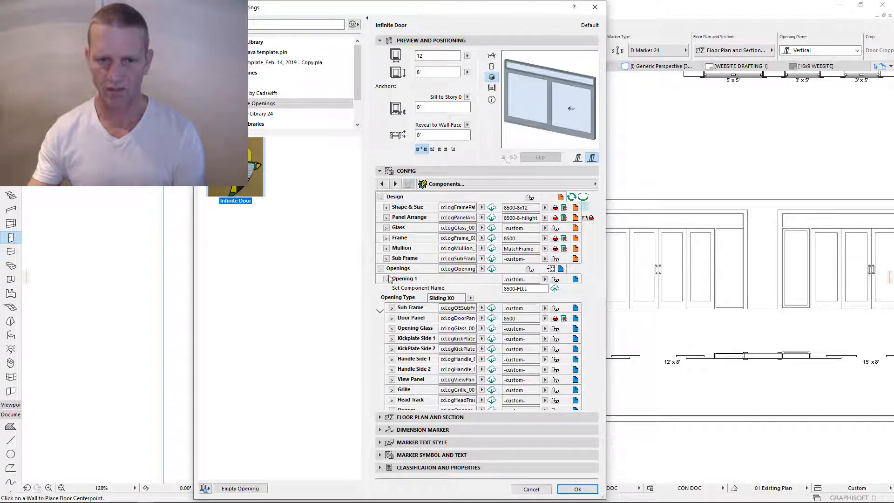
- Collapse the Design group and open the Opening Panel editor for opening 1, panel 2 of 2
{"action": "left_click", "coordinate": [381, 196]}
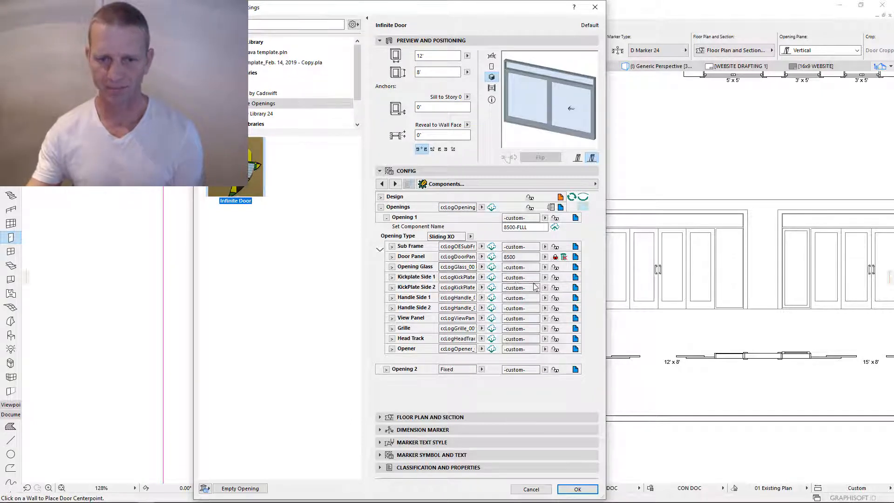
{"action": "left_click", "coordinate": [576, 257]}
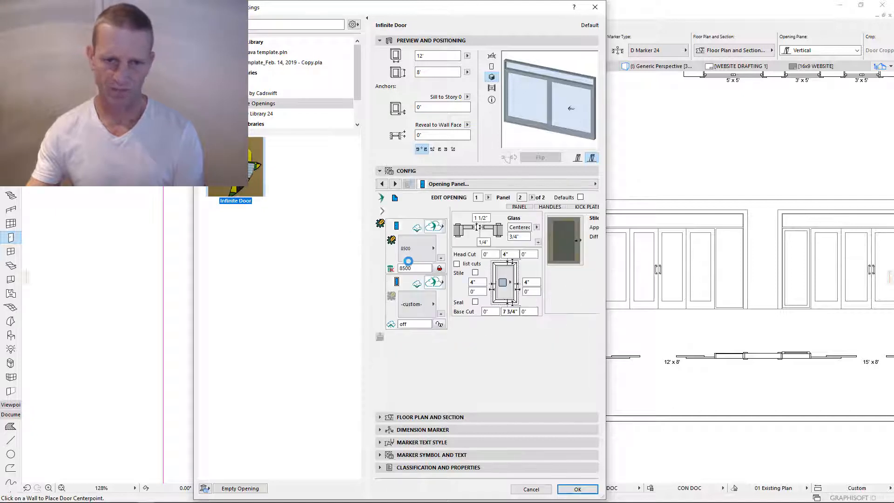
- Uncheck the panel's glass Panes and set the Opening Glass component to off
{"action": "left_click", "coordinate": [380, 224]}
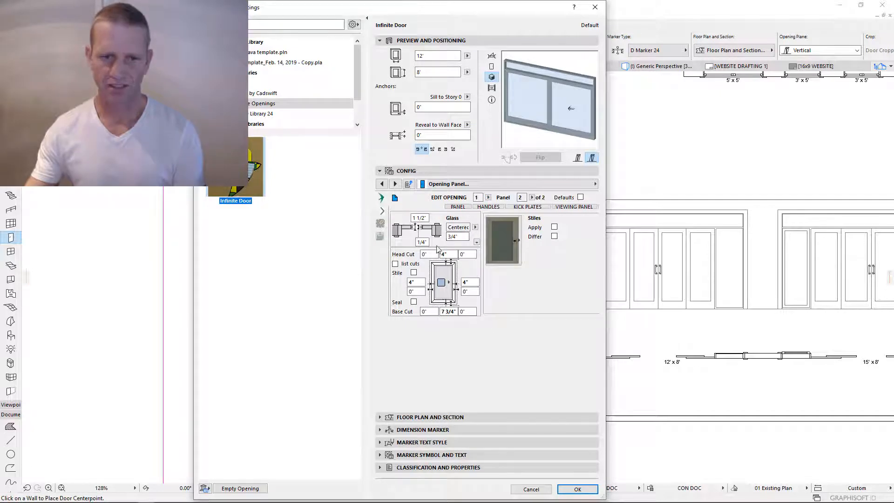
{"action": "left_click", "coordinate": [477, 242]}
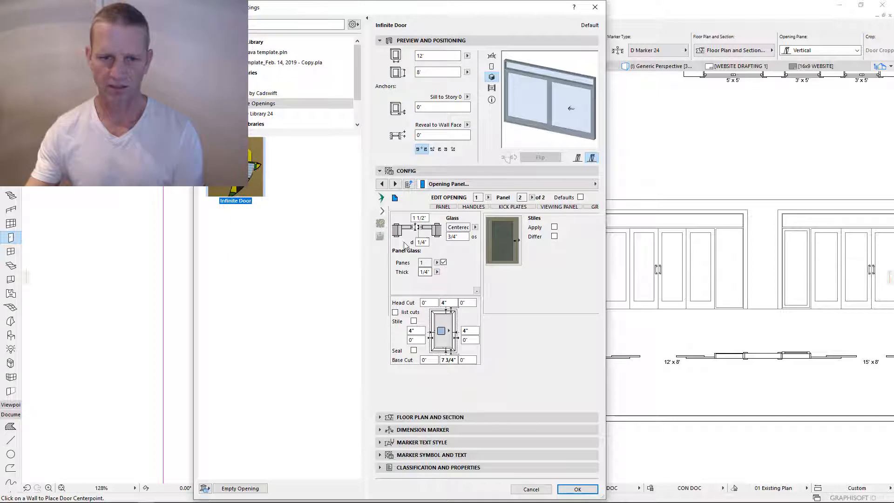
{"action": "left_click", "coordinate": [443, 262]}
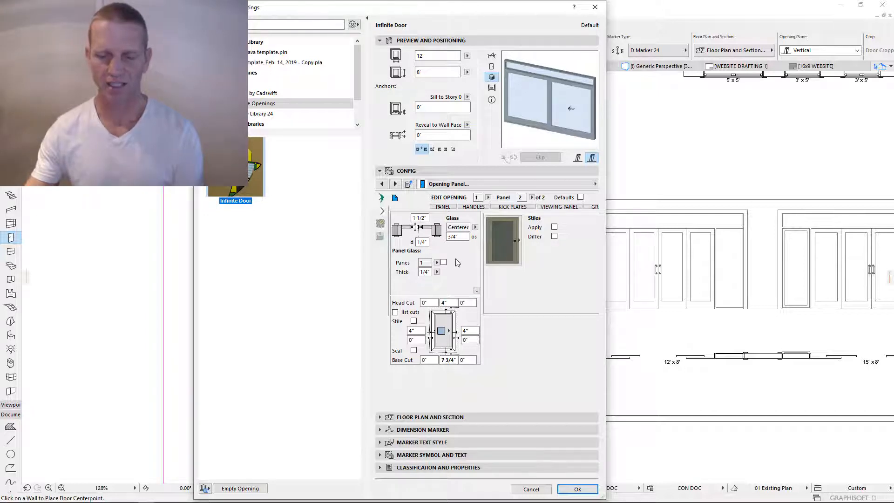
{"action": "left_click", "coordinate": [382, 227]}
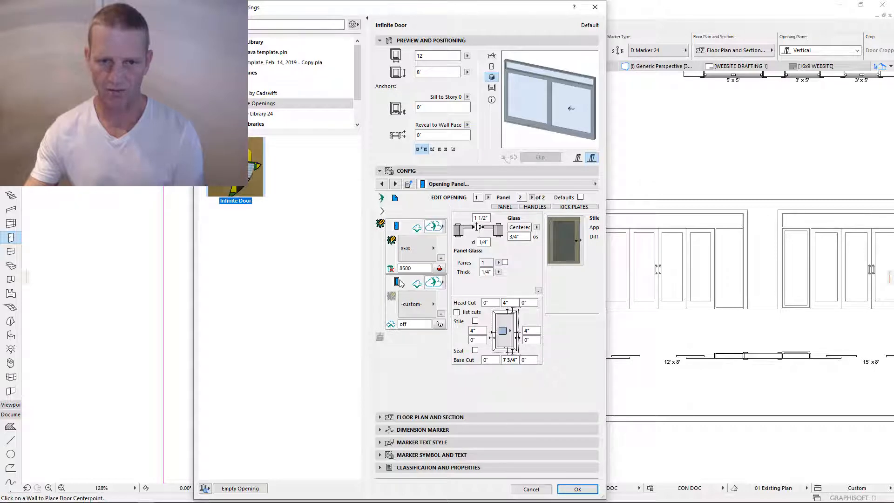
{"action": "left_click", "coordinate": [397, 282]}
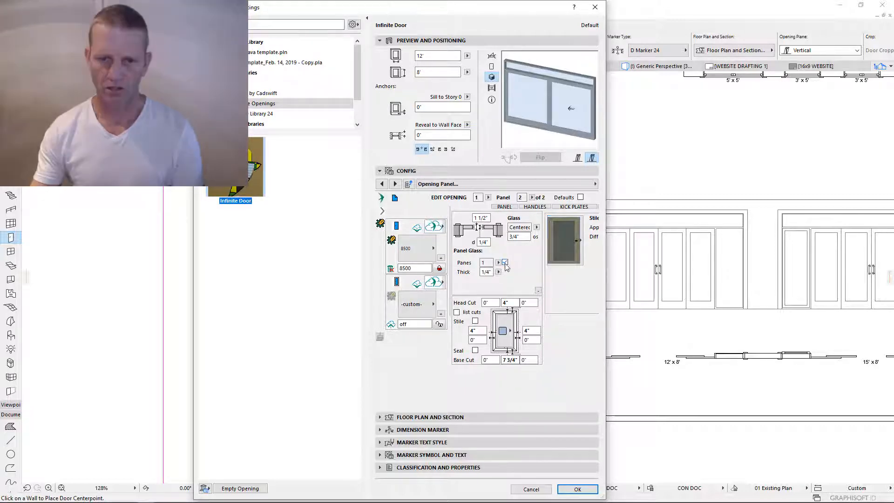
{"action": "left_click", "coordinate": [538, 291]}
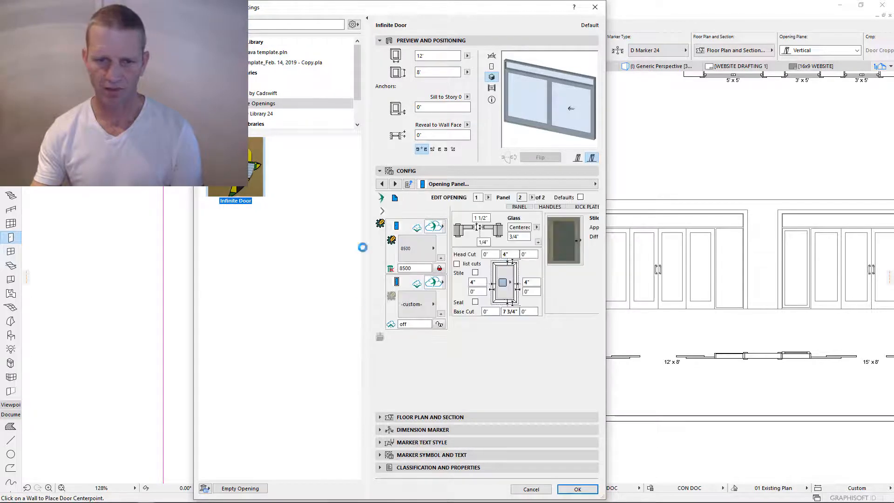
{"action": "left_click", "coordinate": [415, 306]}
{"action": "left_click", "coordinate": [453, 323]}
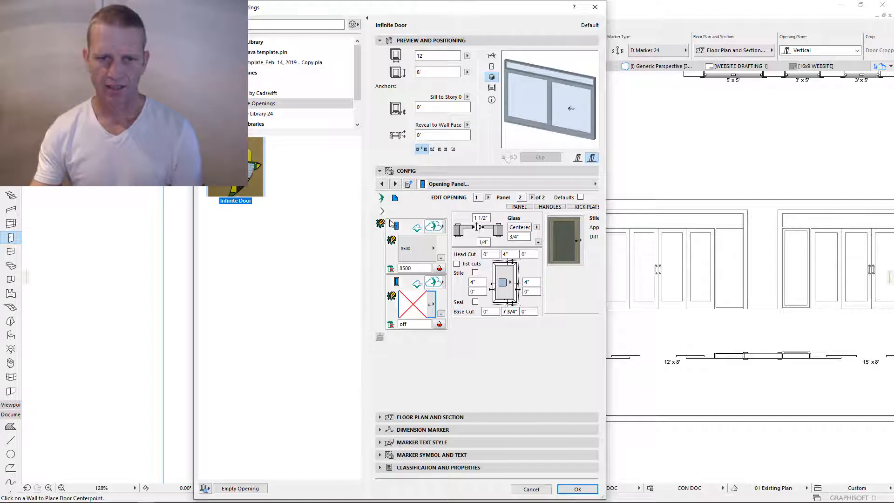
{"action": "left_click", "coordinate": [395, 197]}
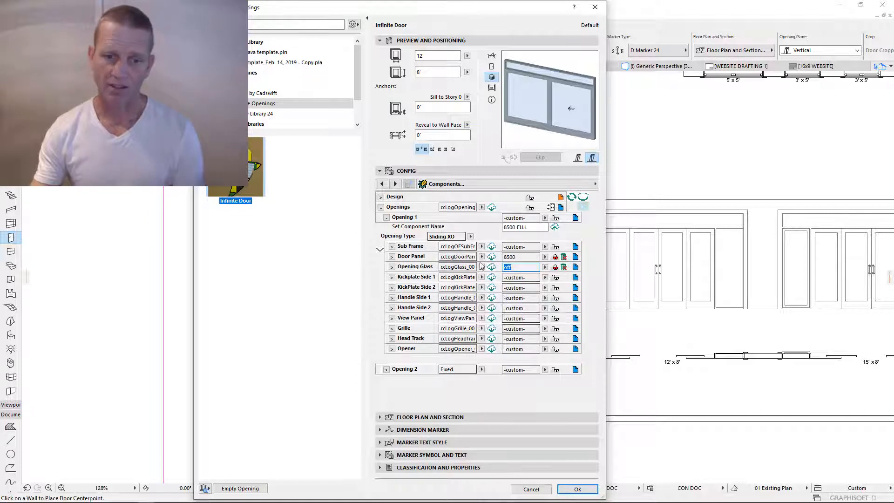
- Turn off Kickplate Side 1, Kickplate Side 2, View Panel and Grille for Opening 1
{"action": "left_click", "coordinate": [545, 277]}
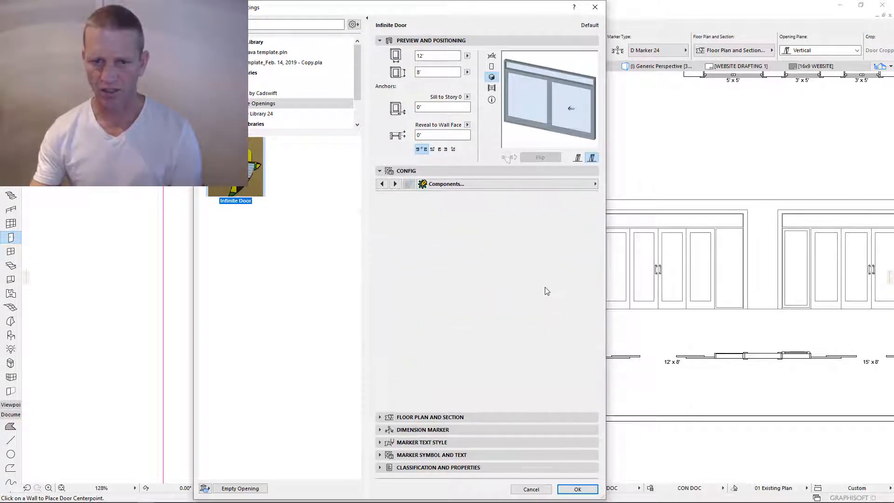
{"action": "left_click", "coordinate": [545, 287]}
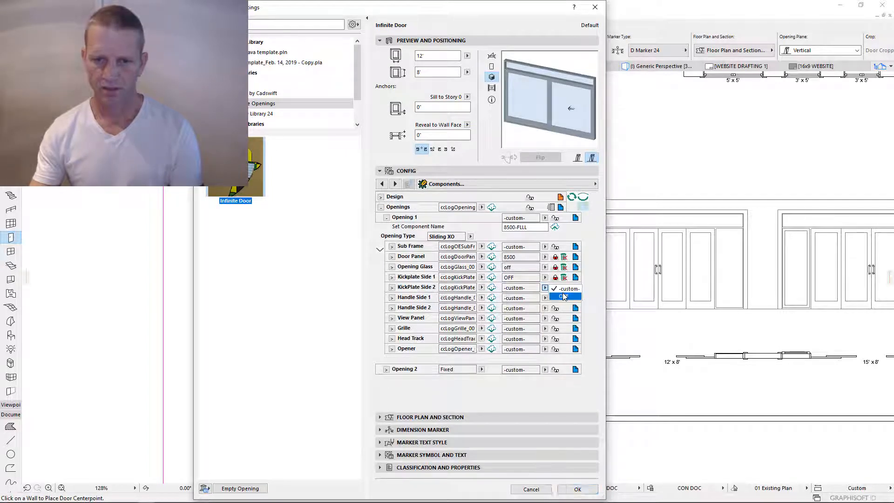
{"action": "left_click", "coordinate": [565, 296]}
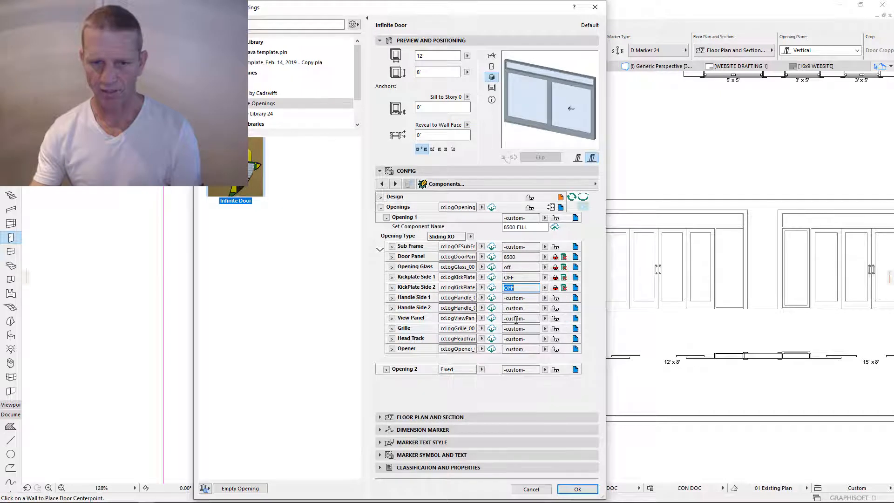
{"action": "left_click", "coordinate": [545, 318]}
{"action": "left_click", "coordinate": [562, 327]}
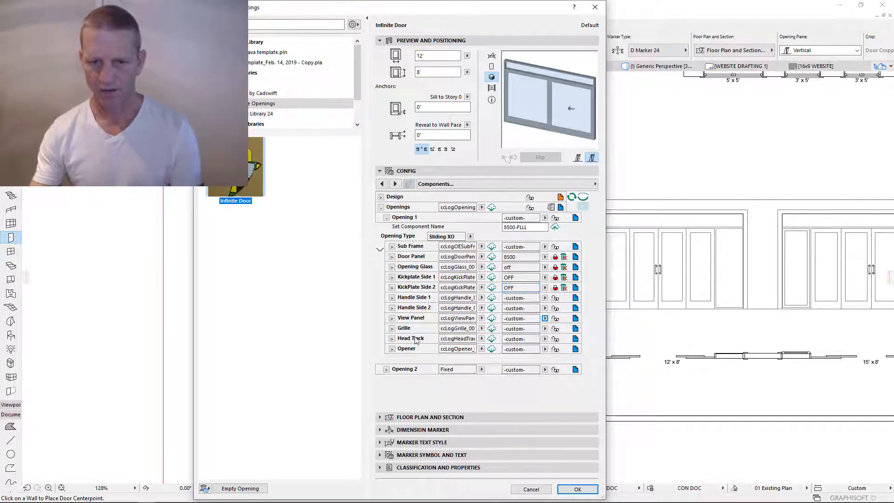
{"action": "left_click", "coordinate": [545, 329]}
{"action": "left_click", "coordinate": [562, 337]}
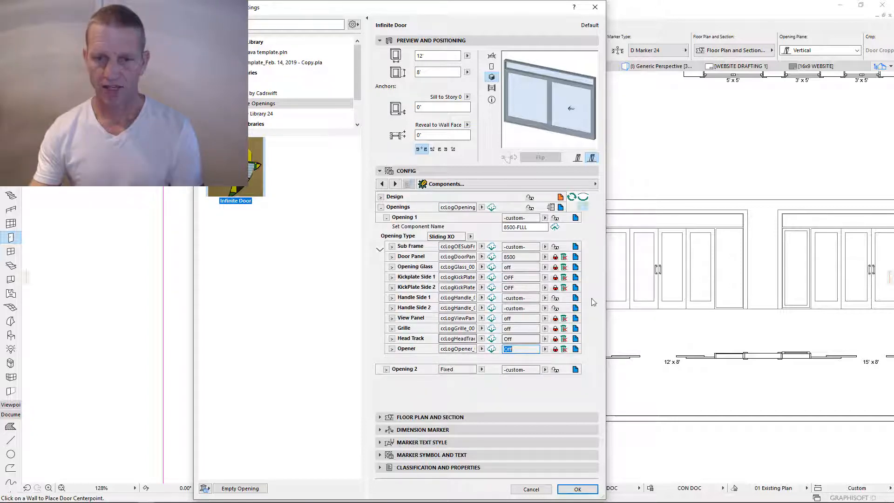
- Turn off the Sub Frame and bring up the panel's external handle style list
{"action": "left_click", "coordinate": [545, 247]}
{"action": "left_click", "coordinate": [564, 256]}
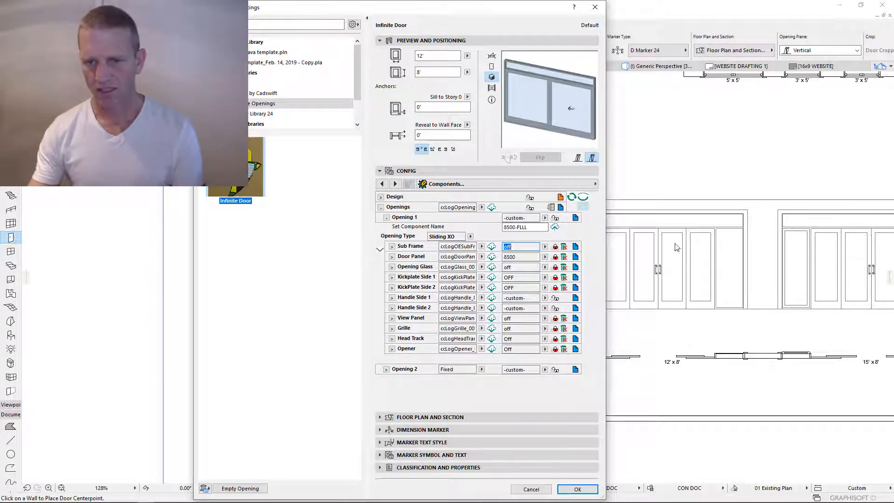
{"action": "left_click", "coordinate": [576, 298]}
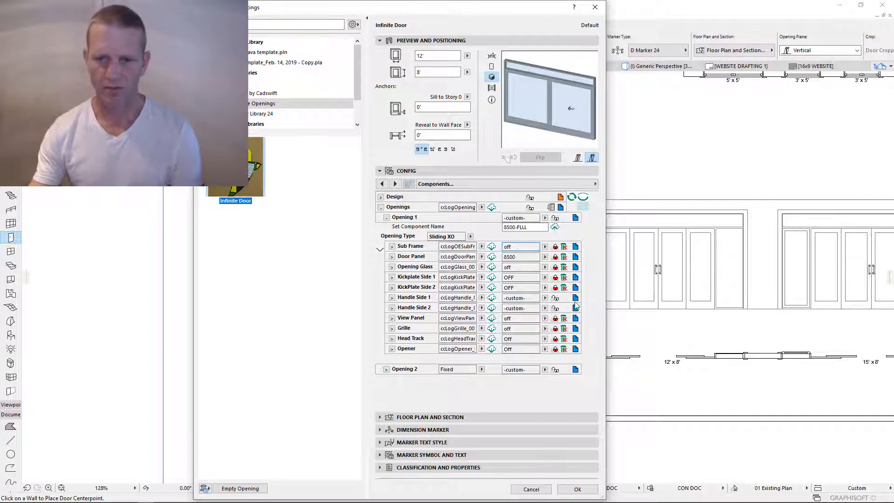
{"action": "left_click", "coordinate": [455, 238]}
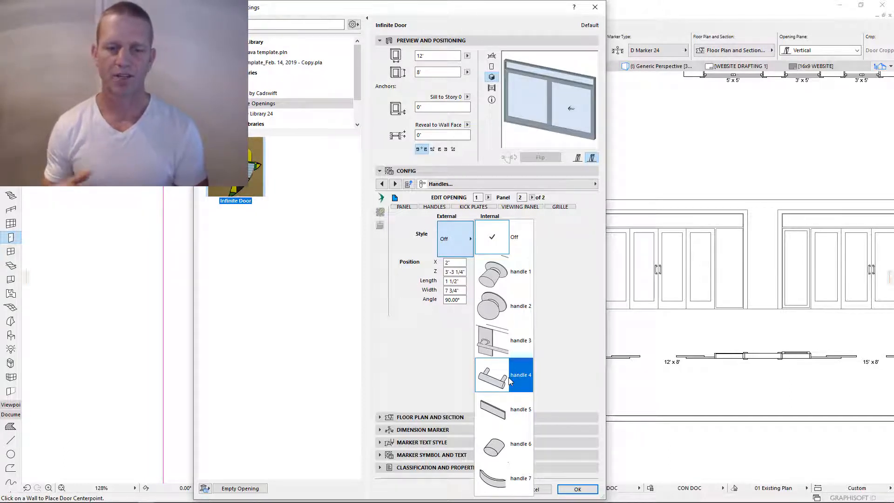
- Choose handle 4 as the external handle and save it as component 8500
{"action": "left_click", "coordinate": [509, 377]}
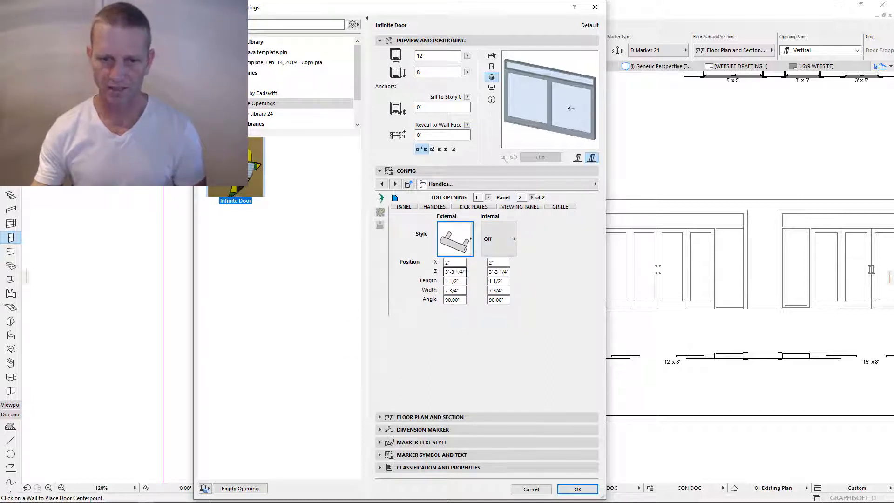
{"action": "left_click_drag", "start_coordinate": [464, 273], "coordinate": [445, 289]}
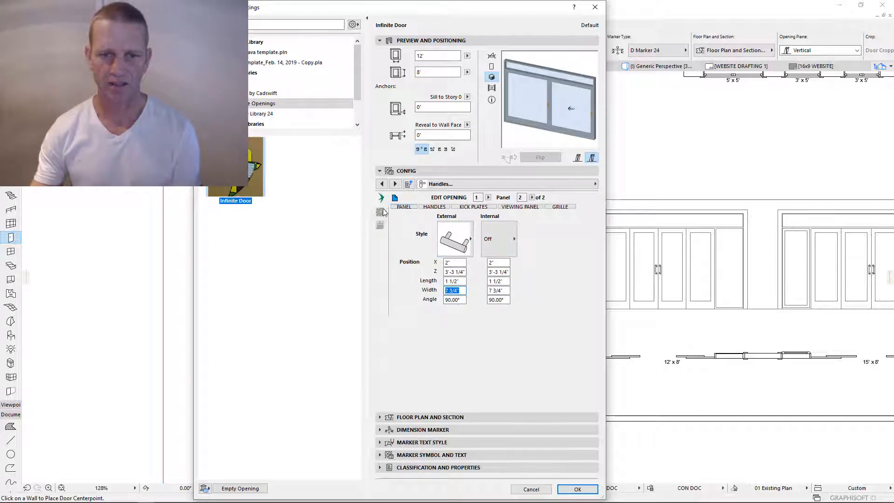
{"action": "left_click", "coordinate": [380, 213]}
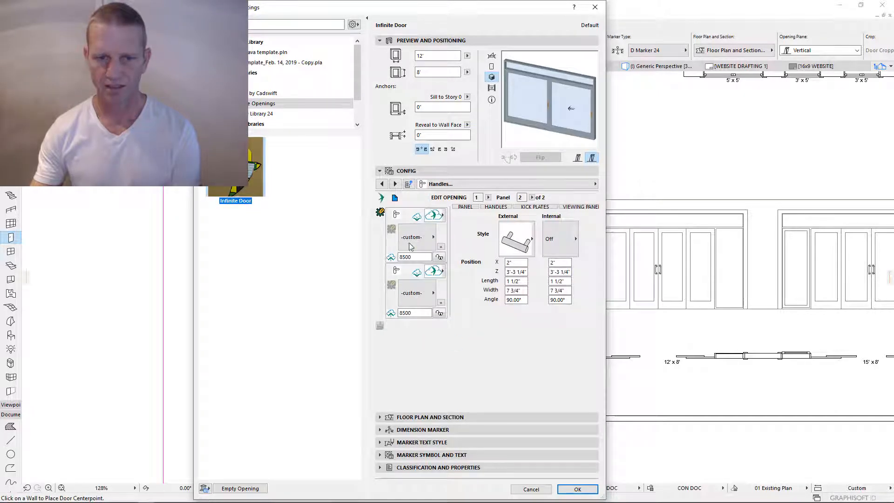
{"action": "left_click", "coordinate": [419, 257]}
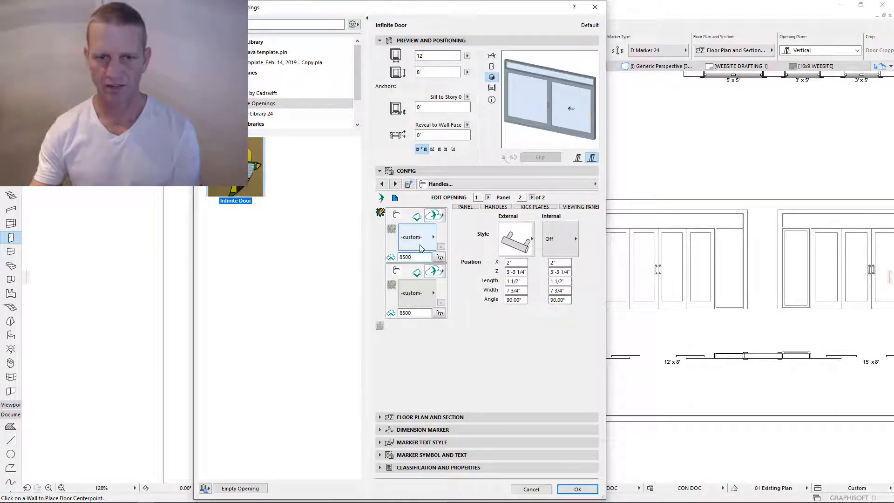
{"action": "left_click", "coordinate": [392, 259]}
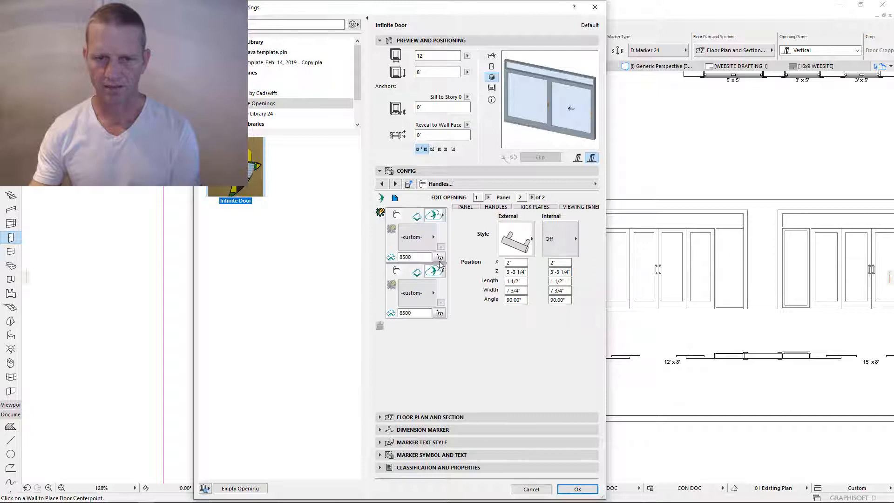
- Apply the 8500 handle component to both Handle Side 1 and Handle Side 2
{"action": "left_click", "coordinate": [424, 242]}
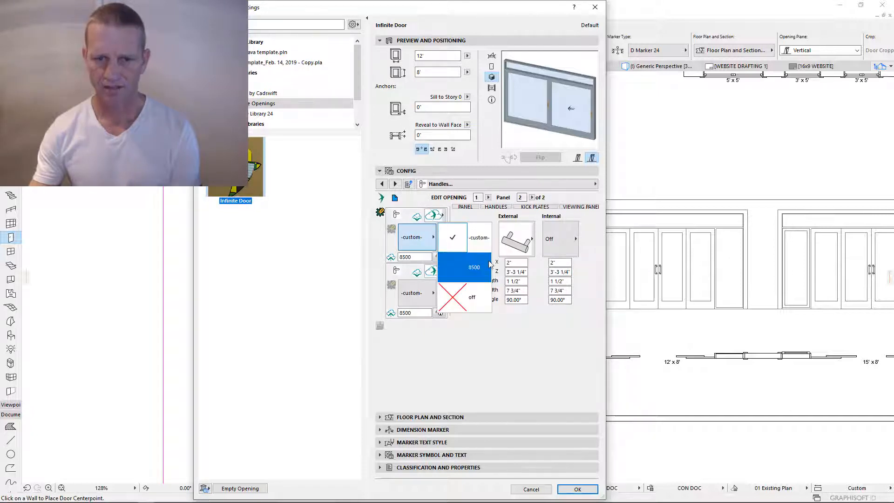
{"action": "left_click", "coordinate": [498, 253]}
{"action": "left_click", "coordinate": [439, 257]}
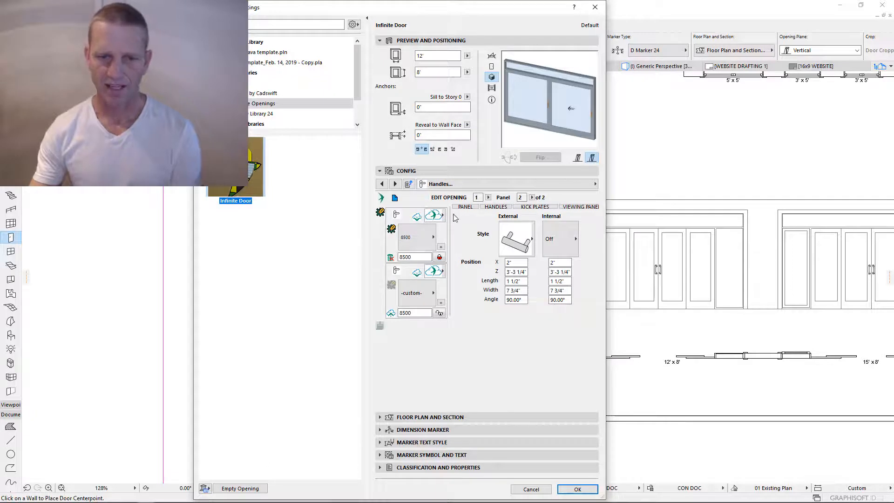
{"action": "left_click", "coordinate": [413, 295]}
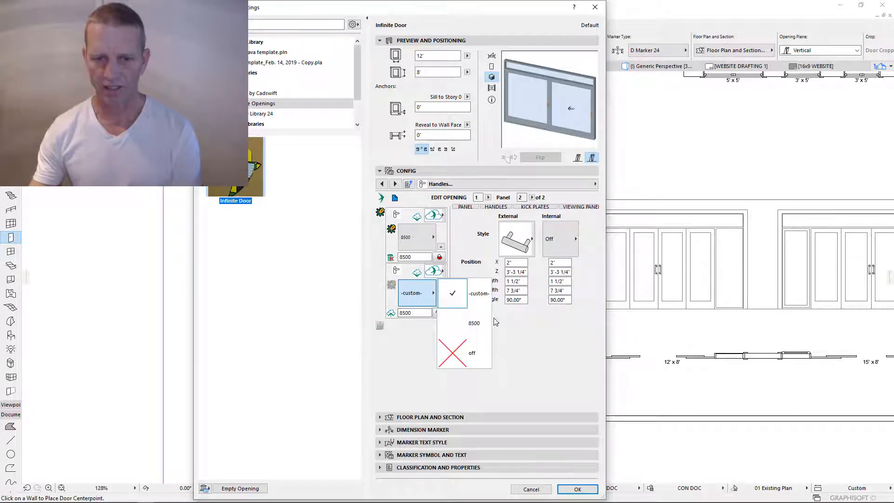
{"action": "left_click", "coordinate": [475, 323]}
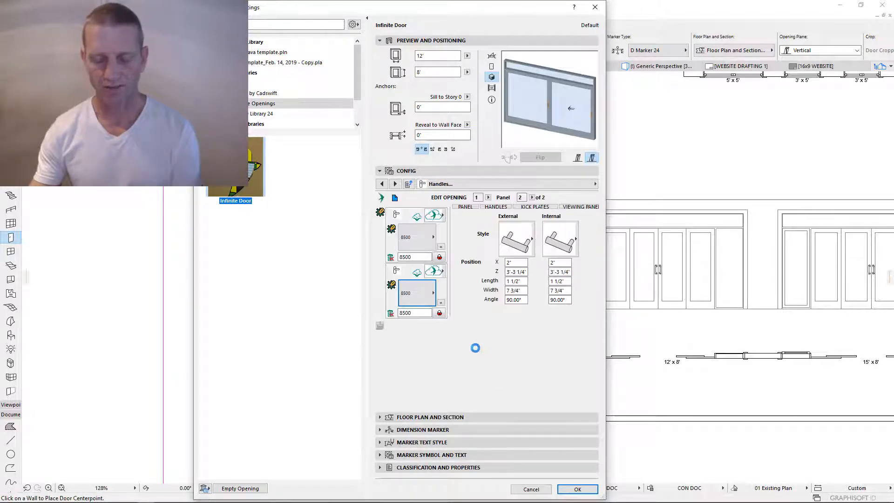
{"action": "left_click", "coordinate": [381, 213]}
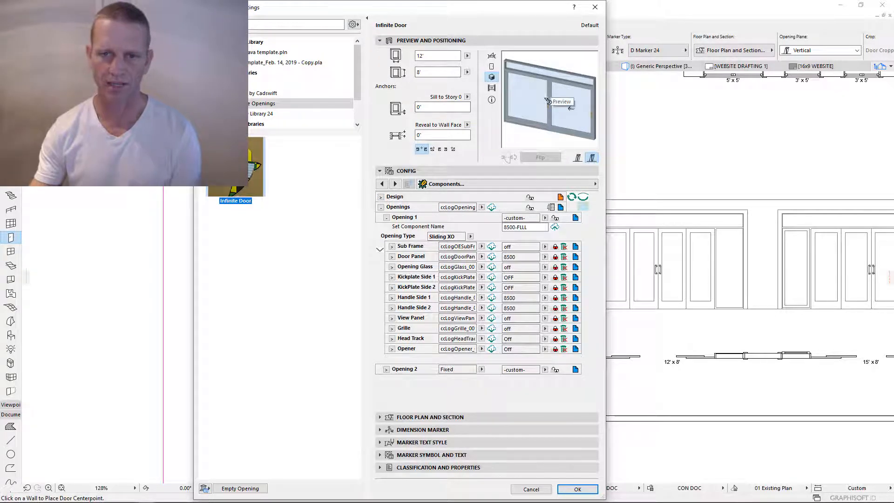
- Edit the component name field, review the Opening Type list, and switch to Operable Elements
{"action": "left_click", "coordinate": [438, 72]}
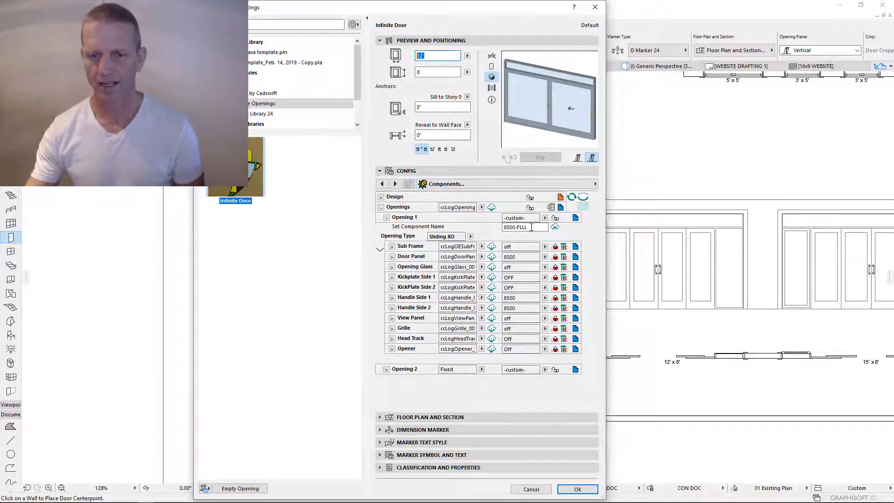
{"action": "double_click", "coordinate": [517, 228]}
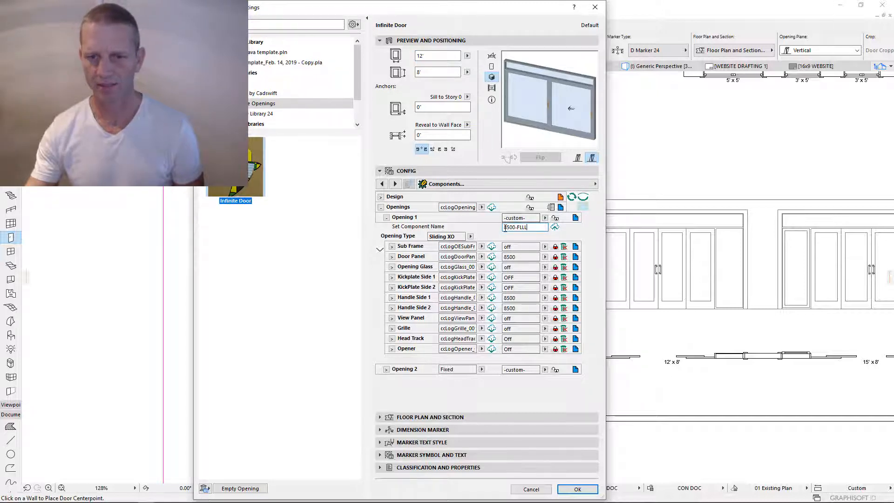
{"action": "double_click", "coordinate": [507, 227]}
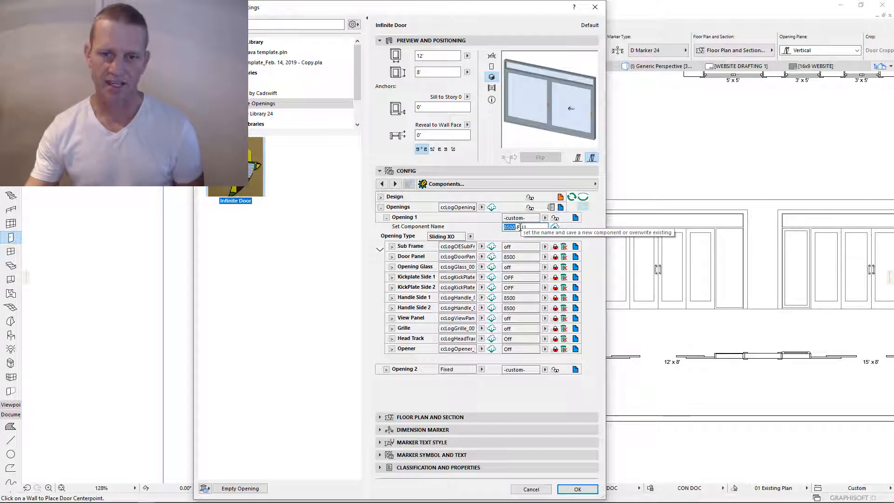
{"action": "left_click", "coordinate": [518, 228]}
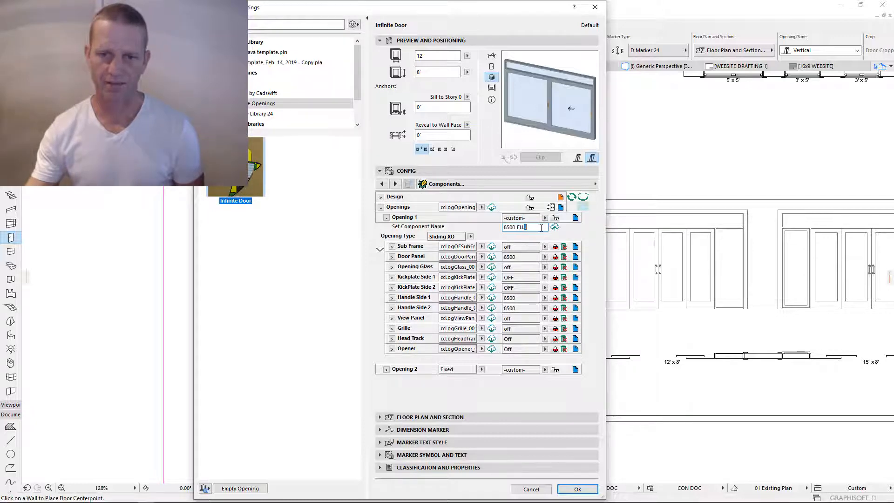
{"action": "left_click", "coordinate": [470, 237]}
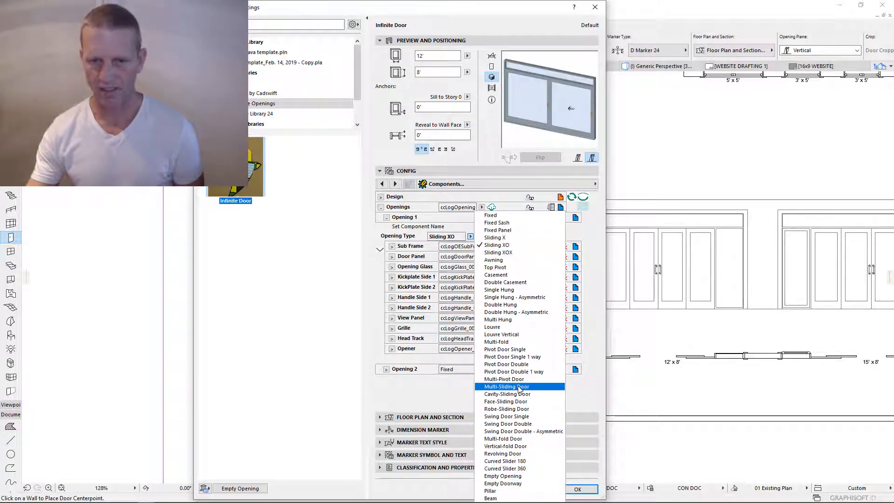
{"action": "left_click", "coordinate": [576, 220]}
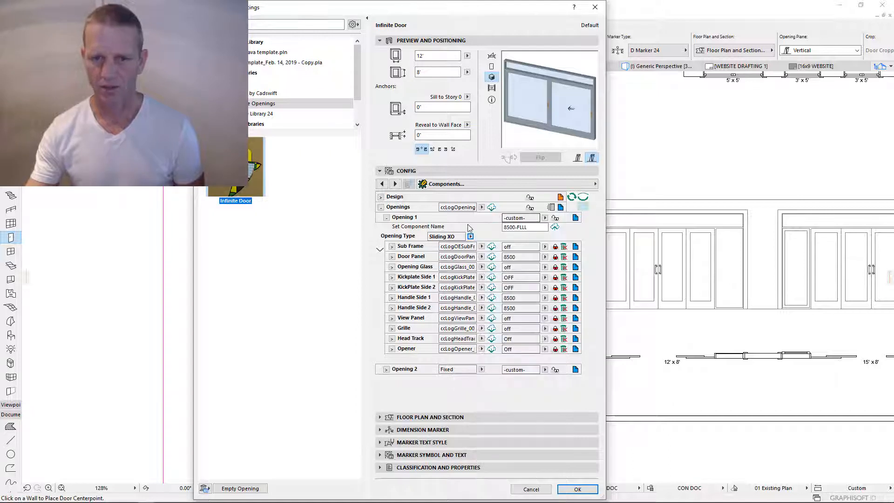
{"action": "left_click", "coordinate": [576, 218]}
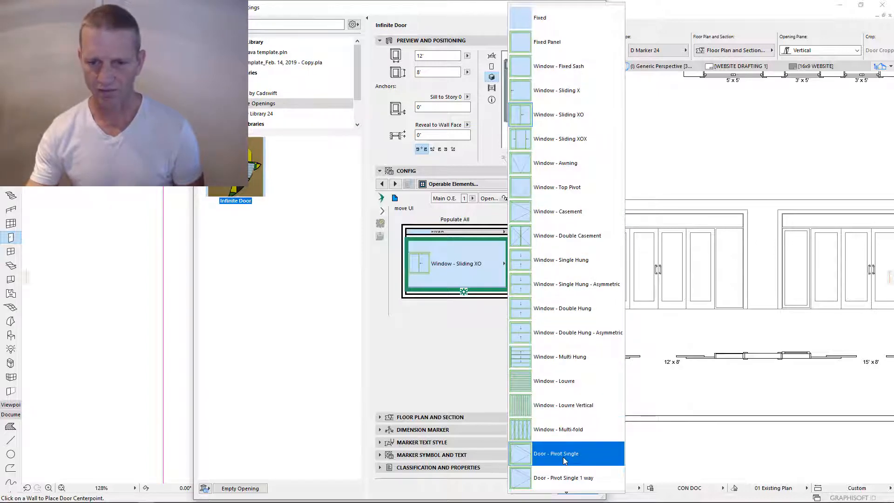
- Make the main element a Door - Multi-Slide and enable Differ Widths & Styles
{"action": "scroll", "coordinate": [566, 475], "scroll_direction": "down", "scroll_amount": 3}
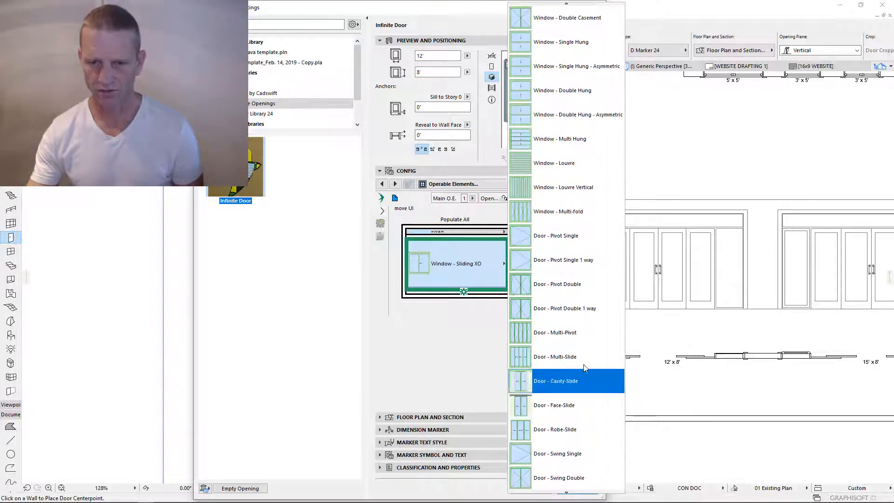
{"action": "left_click", "coordinate": [566, 356]}
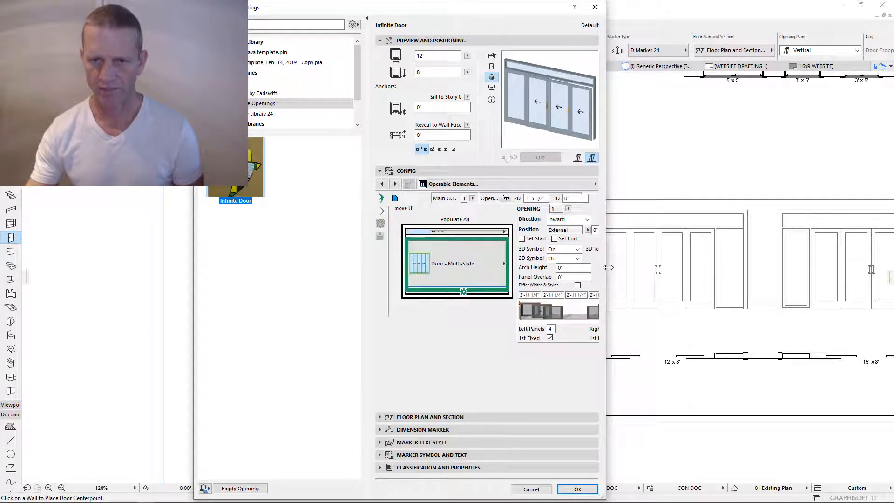
{"action": "left_click_drag", "start_coordinate": [609, 267], "coordinate": [675, 267]}
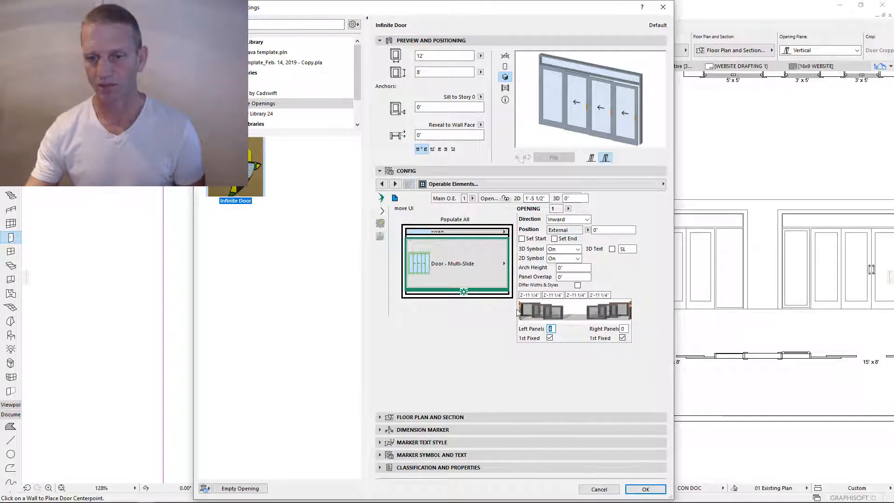
{"action": "left_click", "coordinate": [577, 286]}
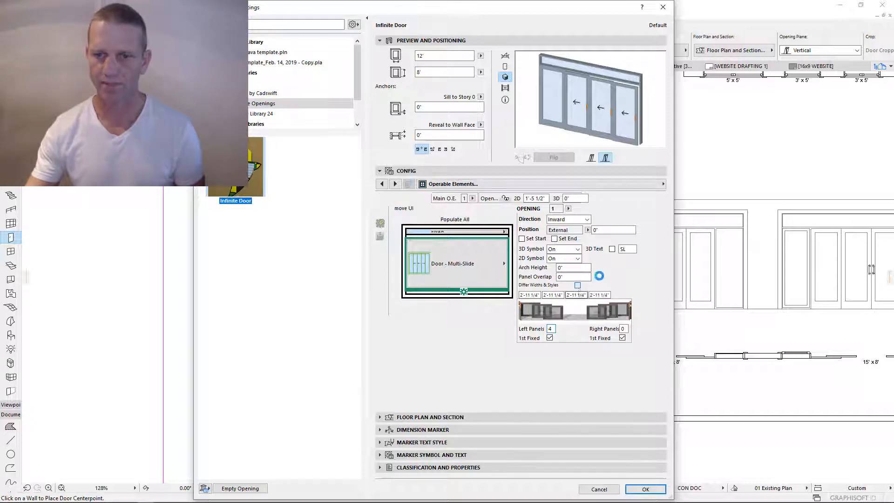
{"action": "left_click", "coordinate": [524, 184]}
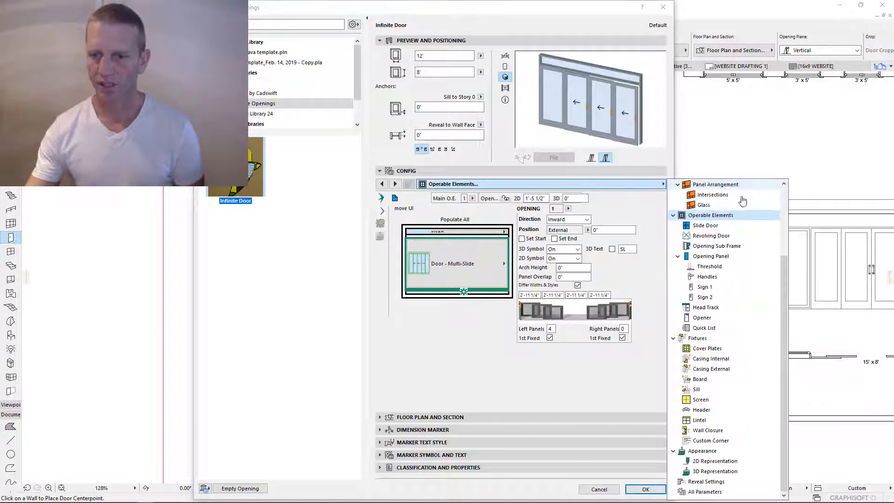
- Unlink the saved handle components and set panel 2's external and internal handles to Off
{"action": "left_click", "coordinate": [715, 258]}
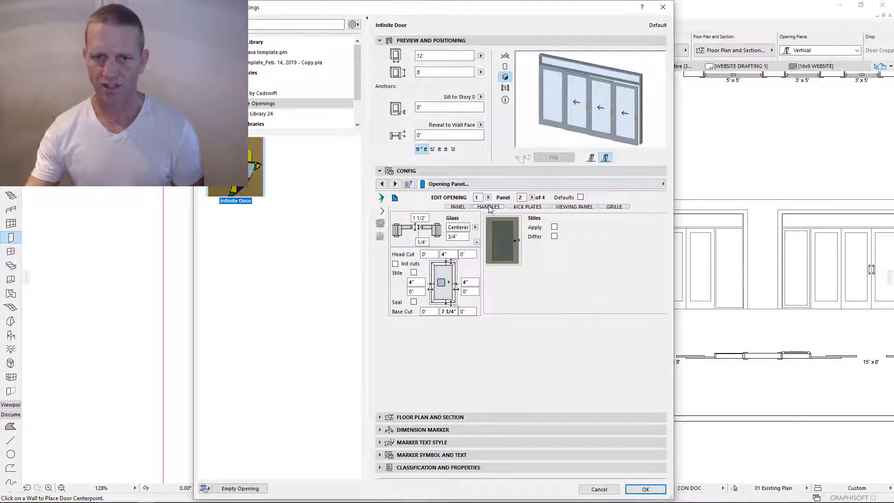
{"action": "left_click", "coordinate": [488, 207]}
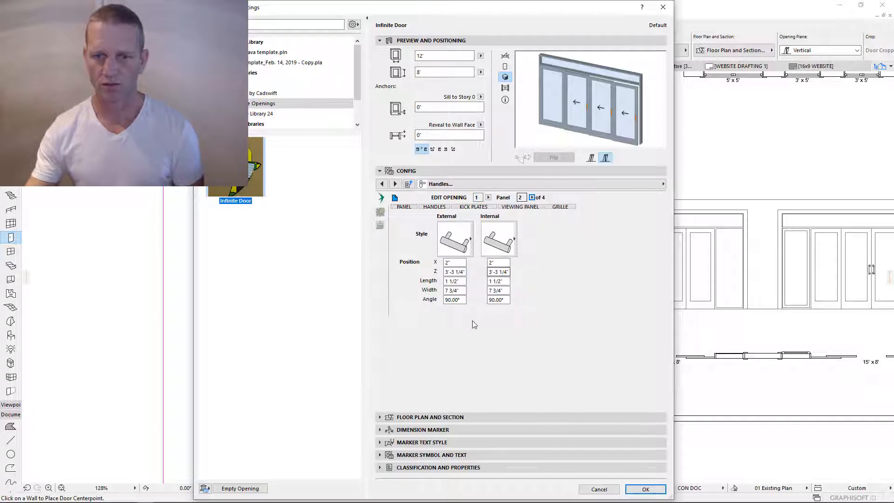
{"action": "left_click", "coordinate": [380, 212]}
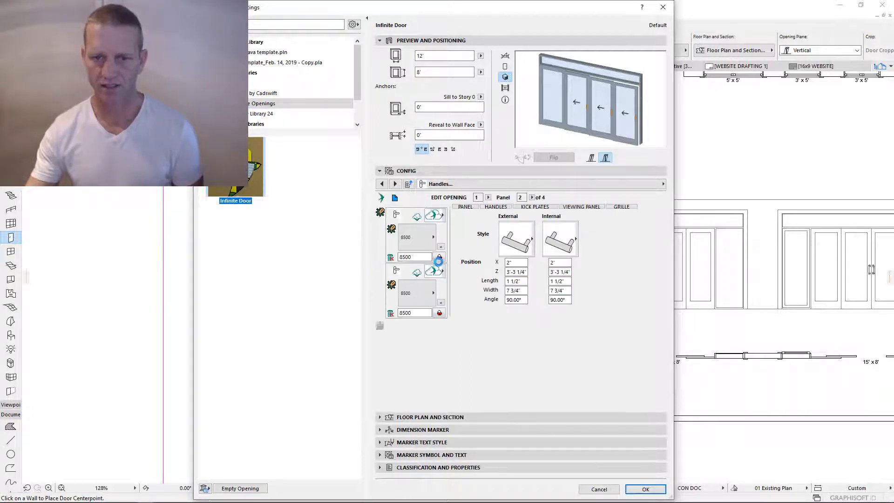
{"action": "left_click", "coordinate": [440, 258]}
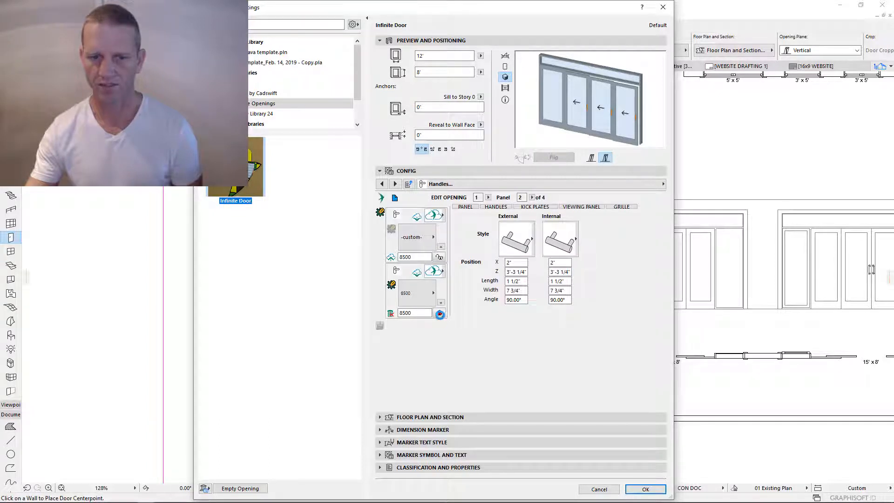
{"action": "left_click", "coordinate": [566, 244]}
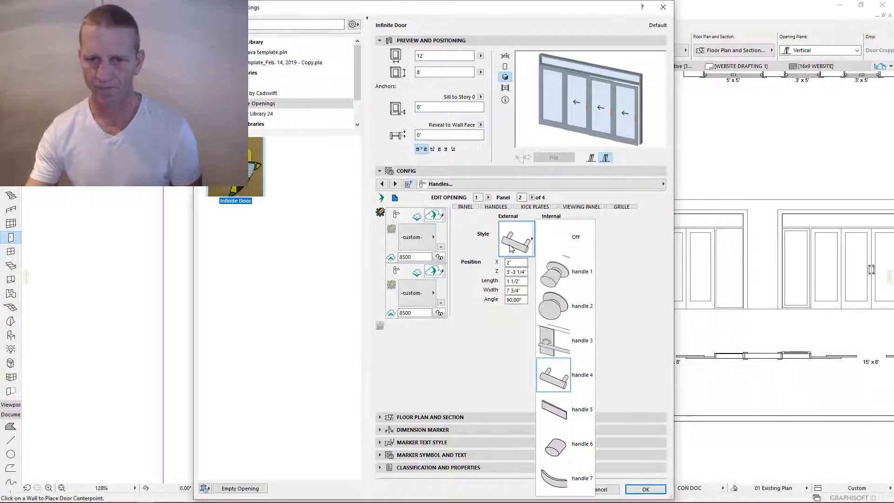
{"action": "left_click", "coordinate": [567, 244]}
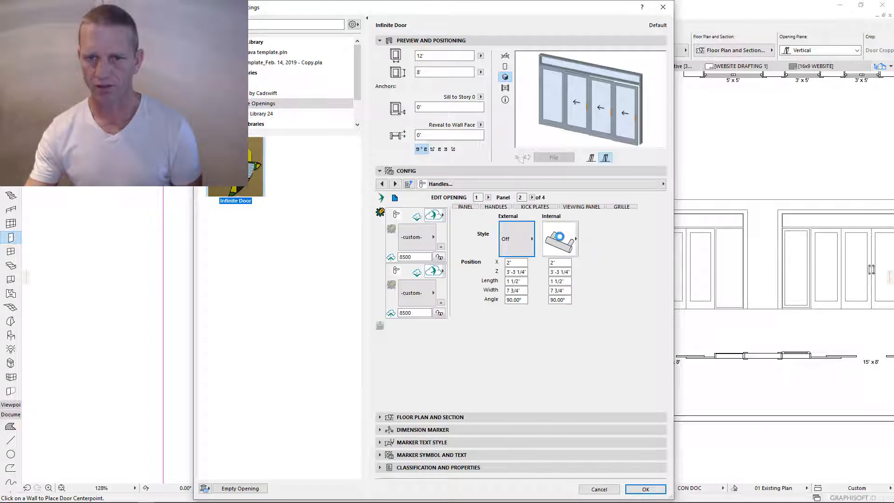
{"action": "left_click", "coordinate": [569, 239]}
{"action": "left_click", "coordinate": [566, 238]}
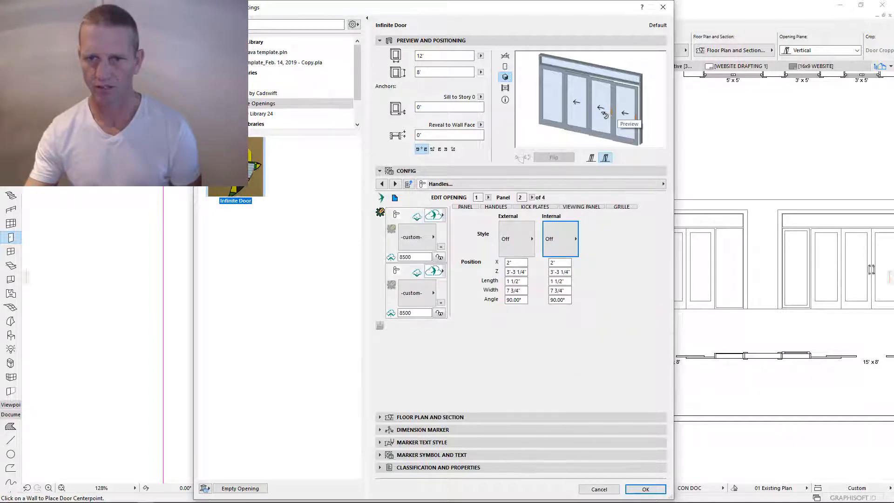
- Set panel 3's external and internal handle styles to Off
{"action": "left_click", "coordinate": [533, 198]}
{"action": "left_click", "coordinate": [544, 214]}
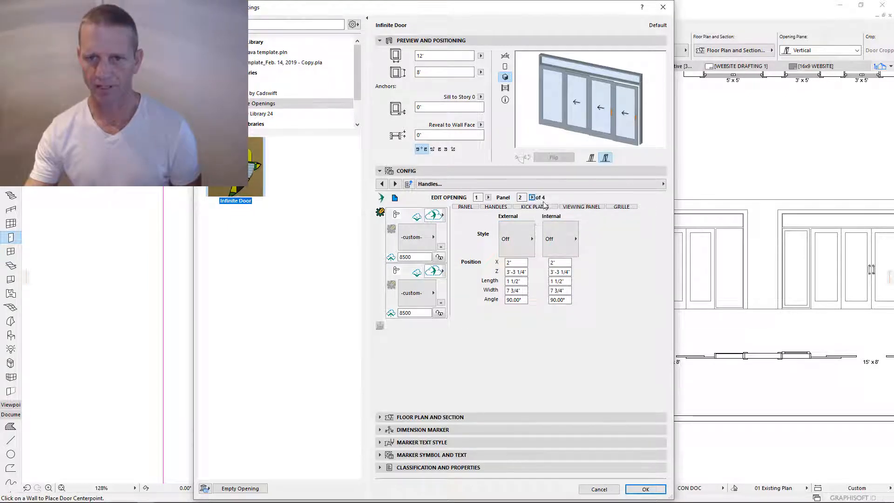
{"action": "left_click", "coordinate": [561, 240]}
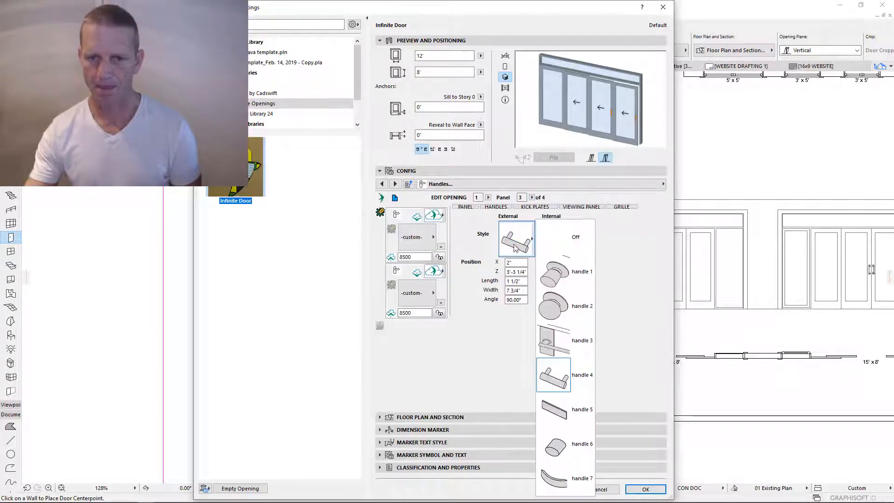
{"action": "left_click", "coordinate": [560, 237]}
{"action": "left_click", "coordinate": [561, 239]}
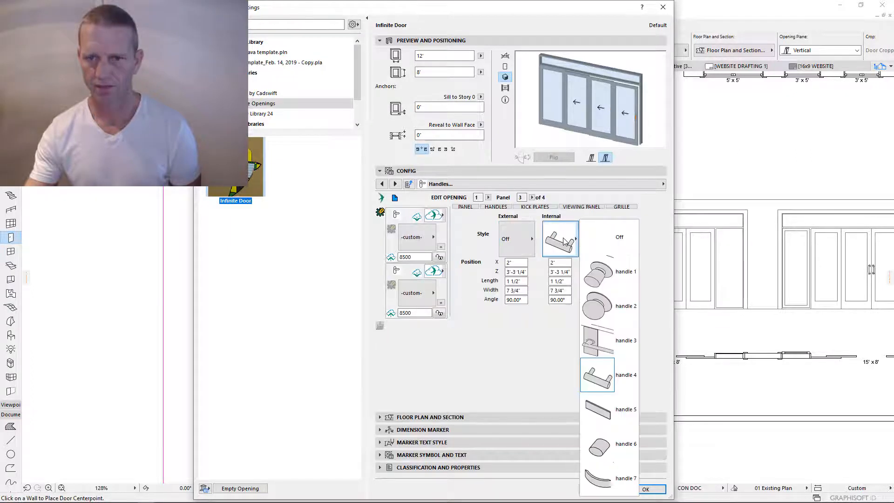
{"action": "left_click", "coordinate": [605, 241]}
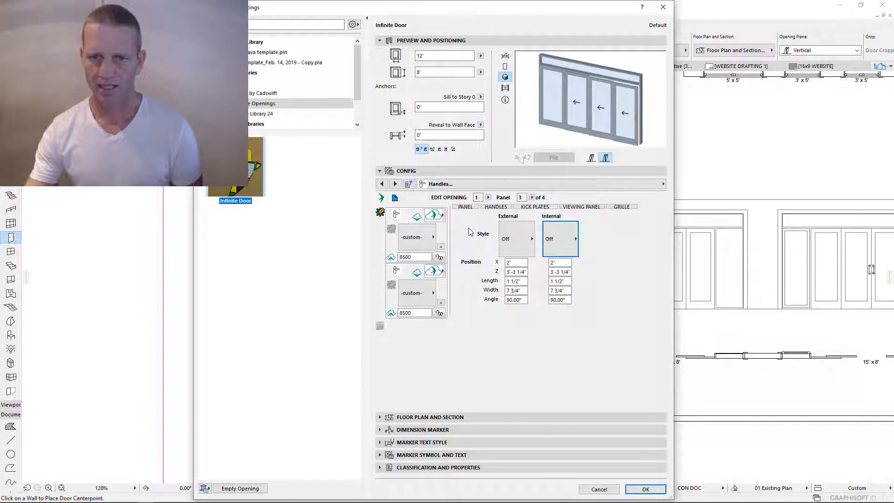
- Relink panel 4's handles to the saved 8500 component and accept the door settings
{"action": "left_click", "coordinate": [532, 197]}
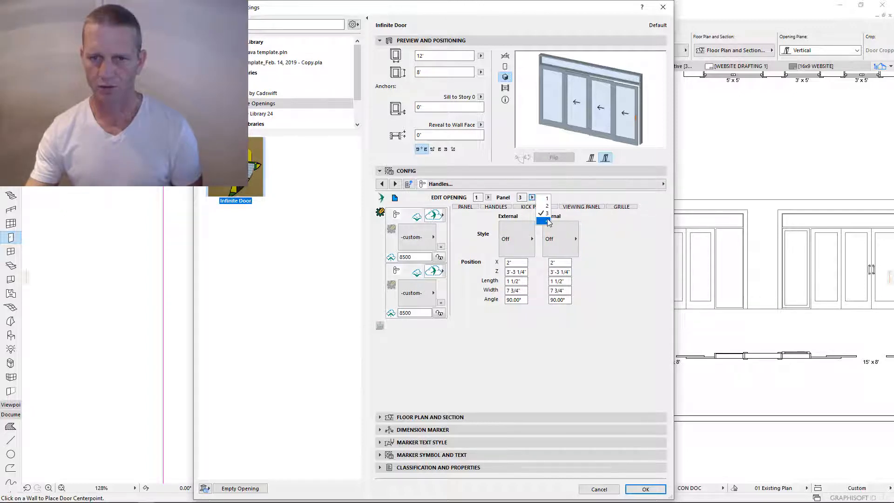
{"action": "left_click", "coordinate": [532, 197]}
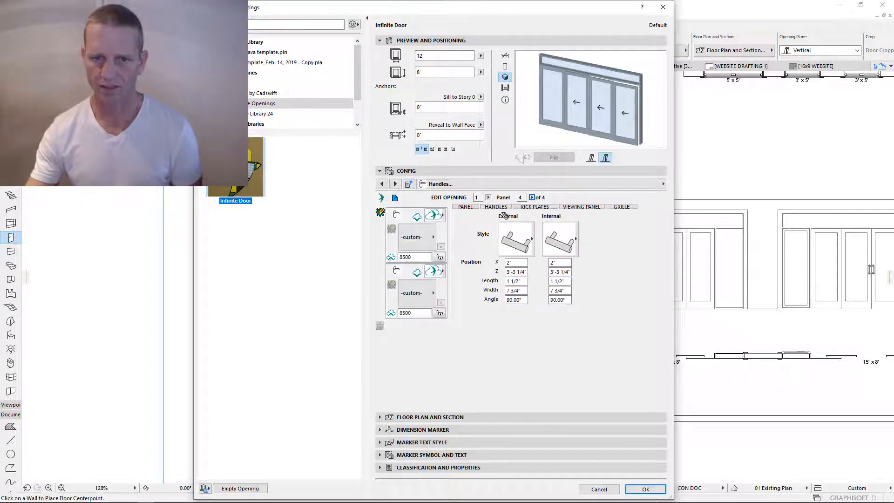
{"action": "left_click", "coordinate": [439, 258]}
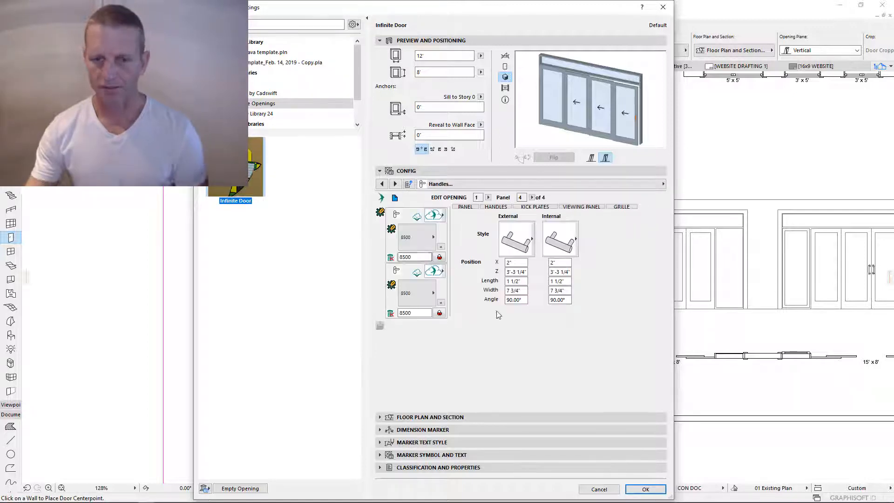
{"action": "left_click", "coordinate": [646, 489]}
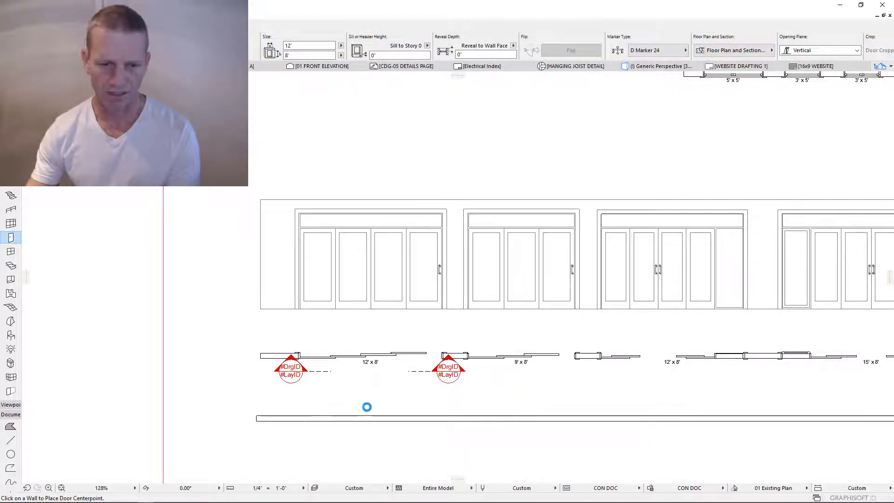
- Place the 12' x 8' door in the lower wall, select it, and open its settings with Ctrl+T
{"action": "left_click", "coordinate": [367, 414]}
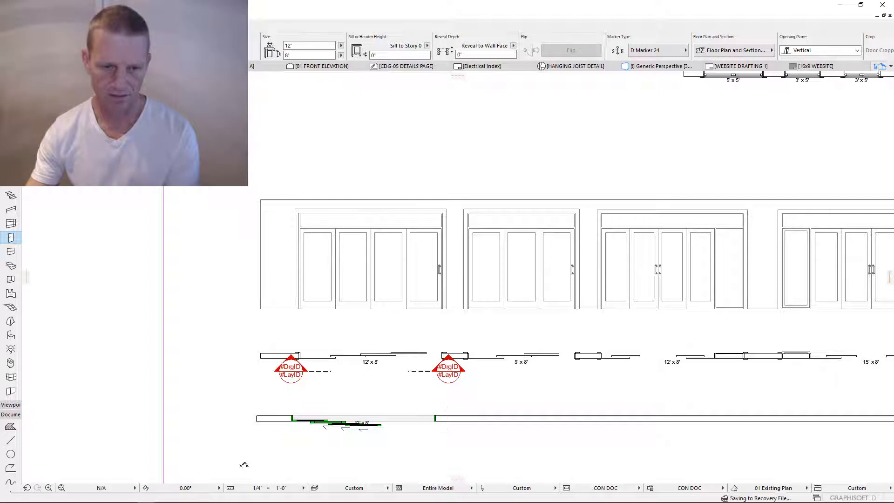
{"action": "scroll", "coordinate": [282, 437], "scroll_direction": "up", "scroll_amount": 4}
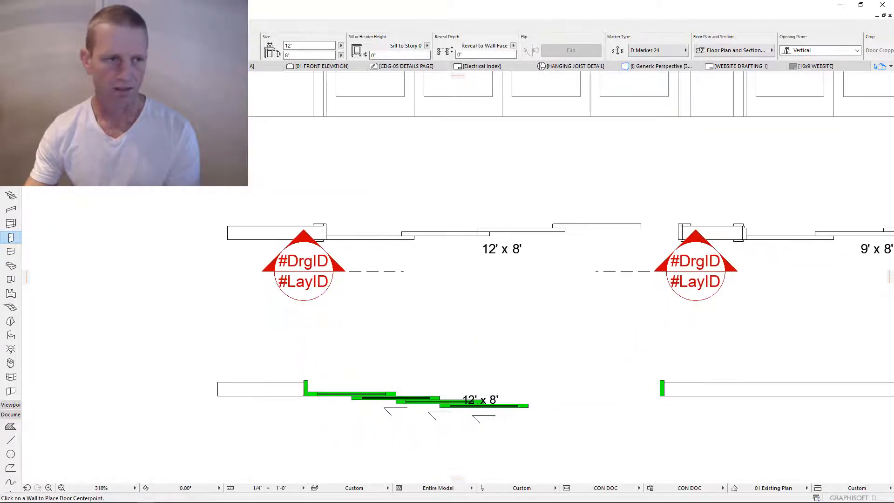
{"action": "key", "text": "Escape"}
{"action": "left_click", "coordinate": [316, 388]}
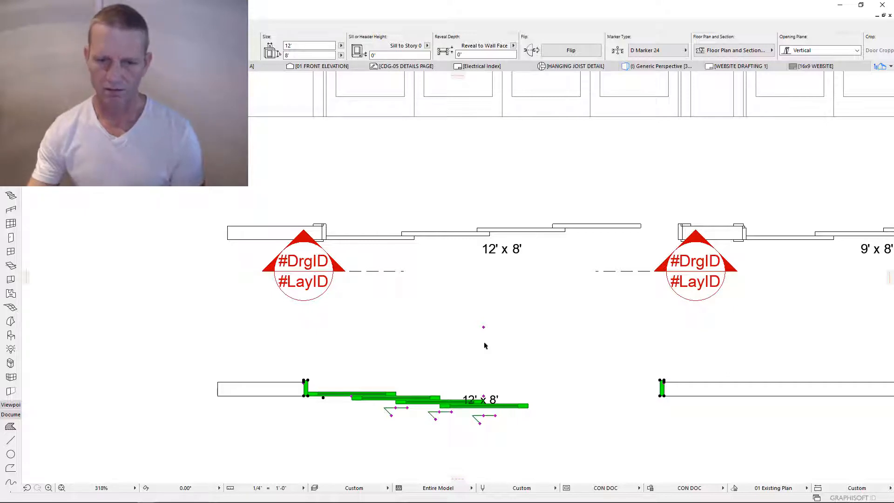
{"action": "key", "text": "ctrl+t"}
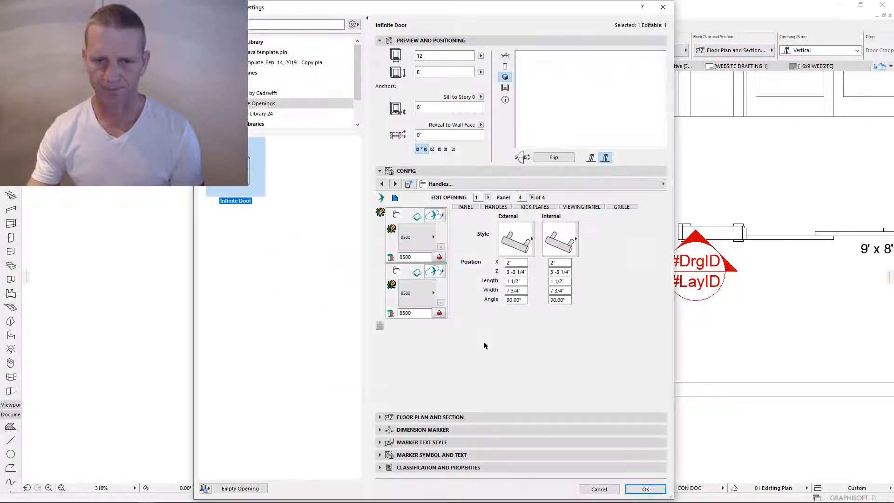
- Set the multi-slide door's opening direction to Inward and show the Components page
{"action": "left_click", "coordinate": [588, 219]}
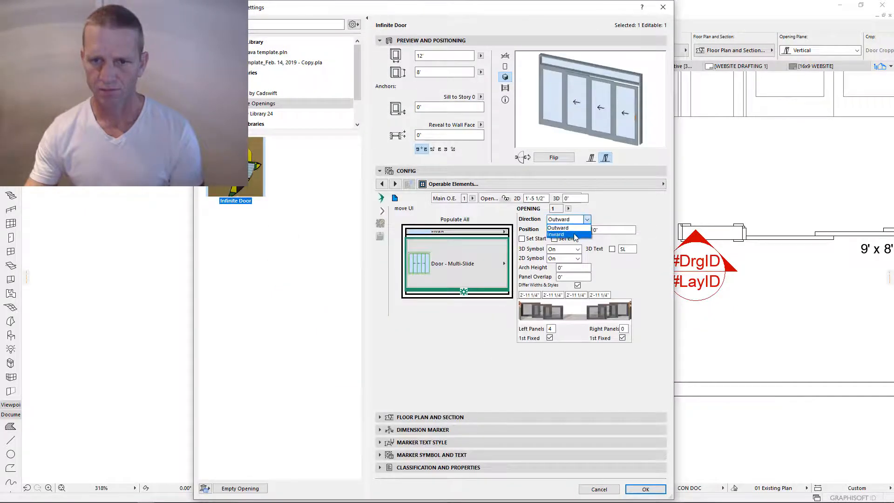
{"action": "left_click", "coordinate": [559, 234]}
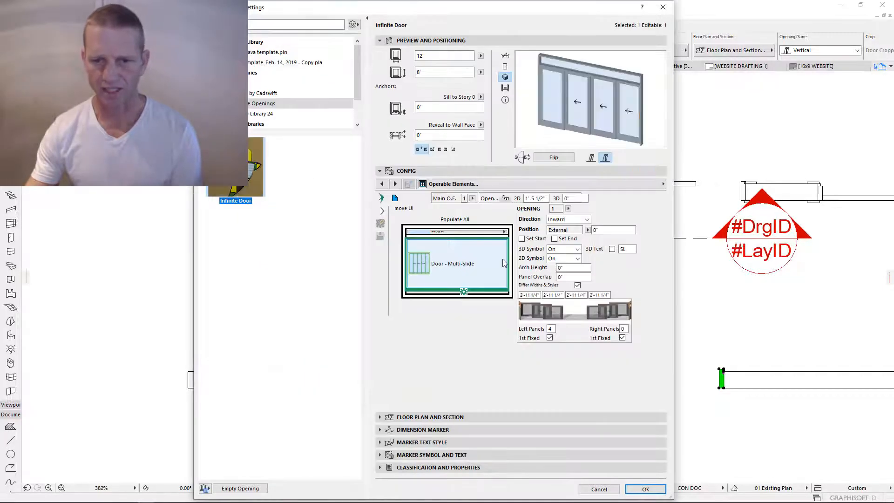
{"action": "left_click", "coordinate": [420, 275]}
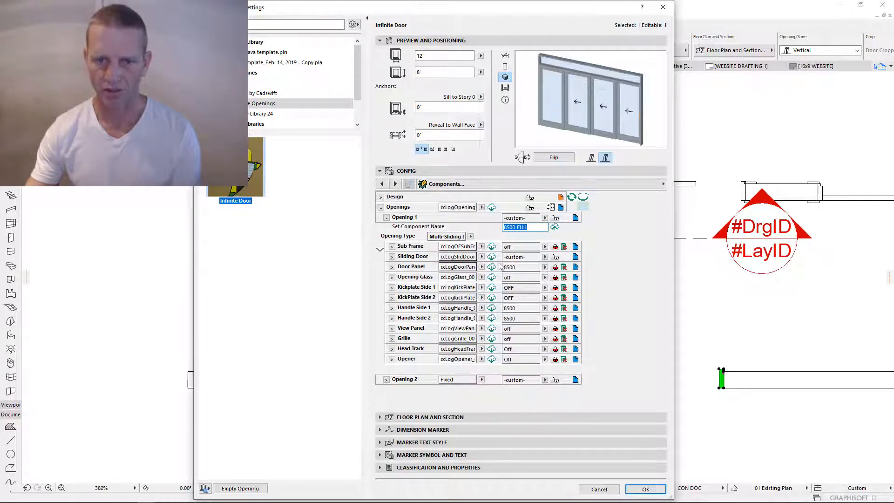
- Save Opening 1 as the 8500-FLLL component and collapse the openings group
{"action": "left_click", "coordinate": [556, 227]}
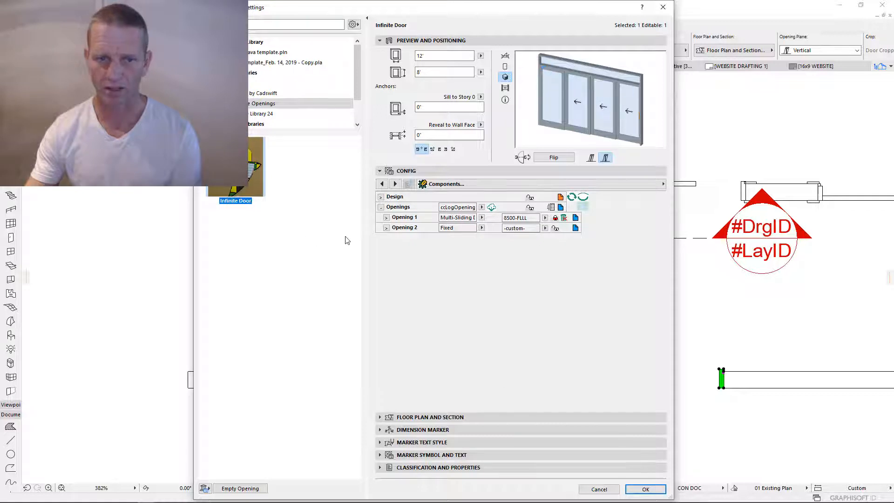
{"action": "left_click", "coordinate": [386, 230]}
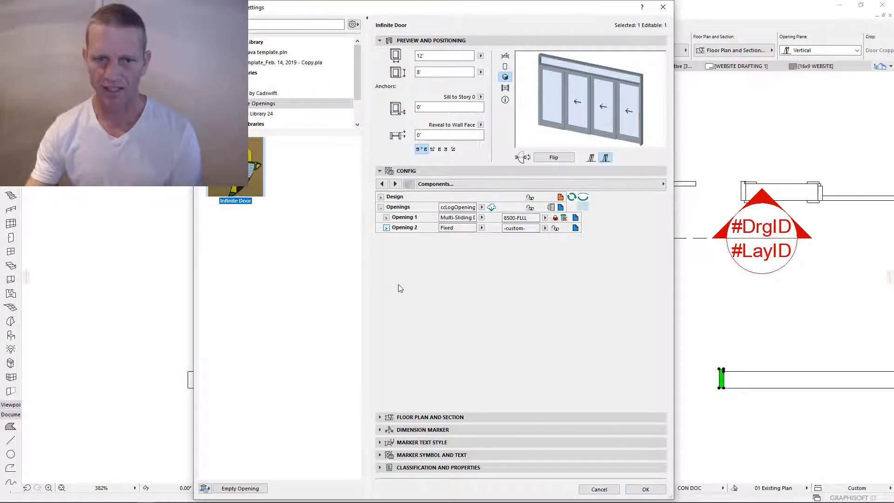
{"action": "left_click", "coordinate": [380, 208]}
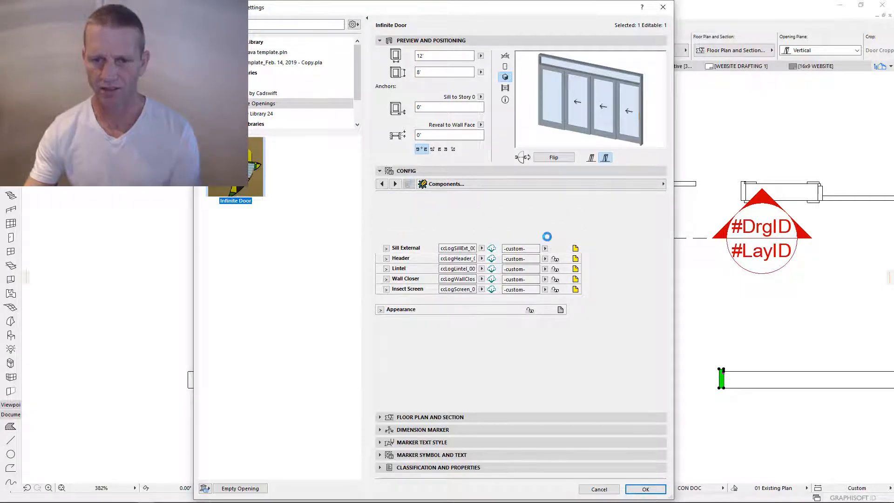
- Switch off the internal and external sills, header, lintel, wall closer and insect screen
{"action": "left_click", "coordinate": [545, 238]}
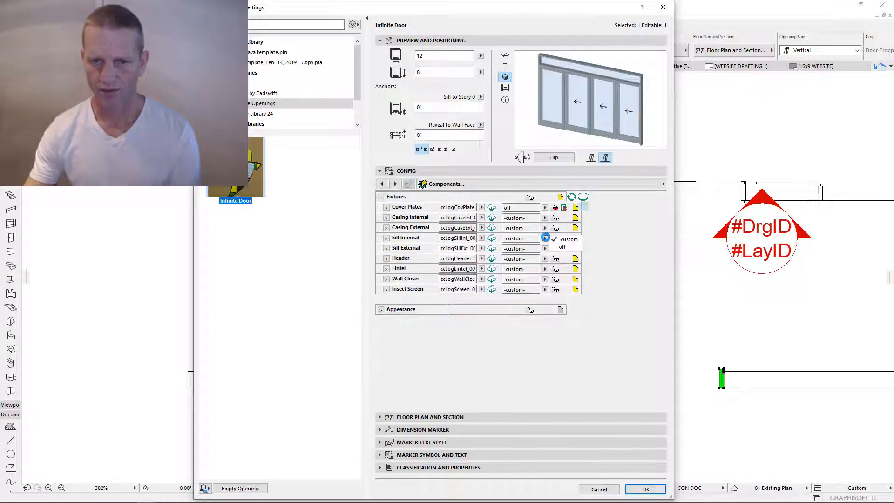
{"action": "left_click", "coordinate": [545, 248]}
{"action": "left_click", "coordinate": [545, 258]}
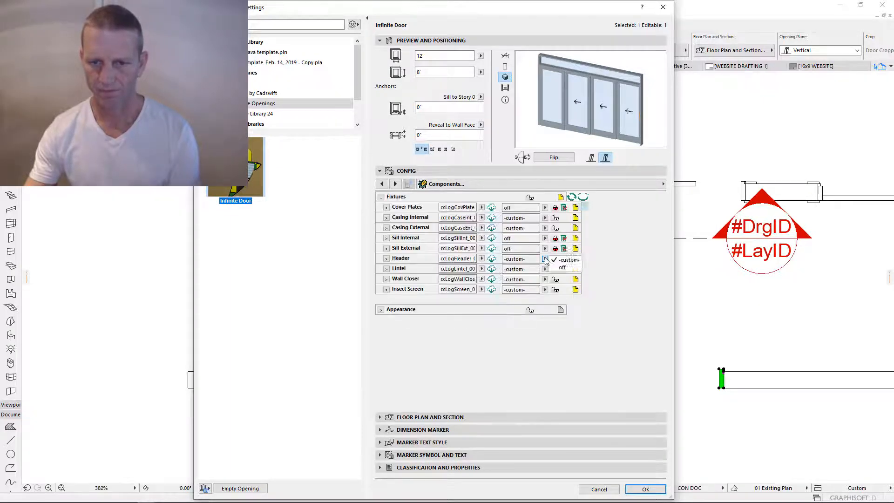
{"action": "left_click", "coordinate": [545, 269]}
{"action": "left_click", "coordinate": [545, 279]}
{"action": "left_click", "coordinate": [545, 289]}
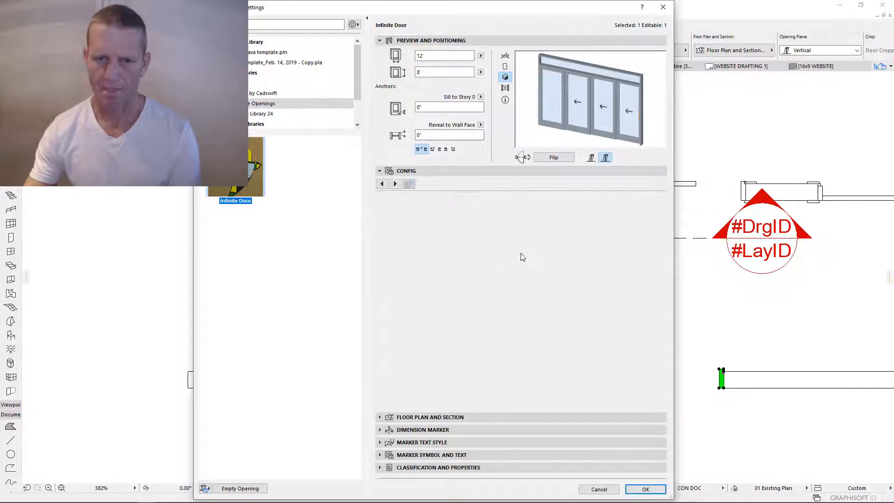
{"action": "left_click", "coordinate": [576, 218]}
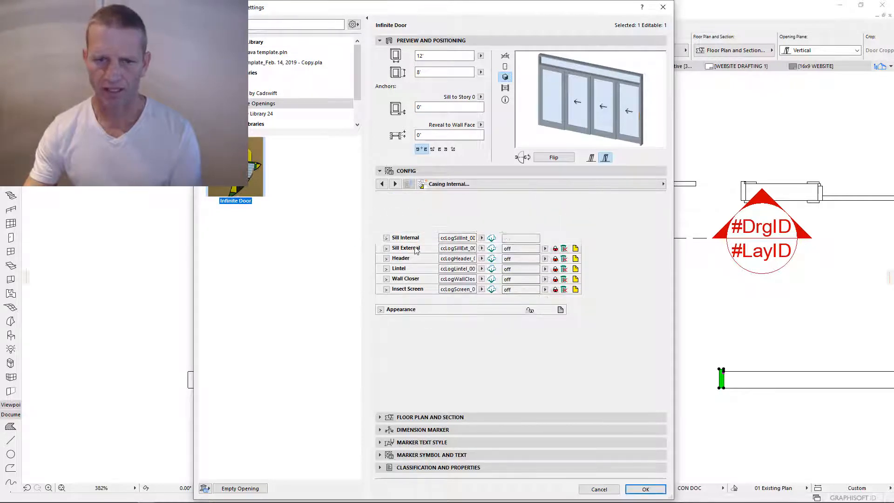
- Turn on the inside casing, checking widths of 4" top and sides and 0" bottom
{"action": "left_click", "coordinate": [394, 211]}
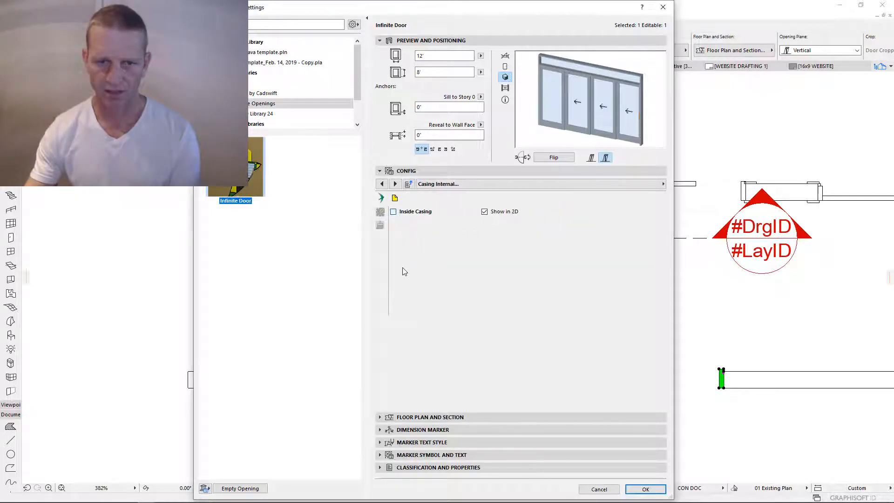
{"action": "left_click_drag", "start_coordinate": [410, 266], "coordinate": [392, 264]}
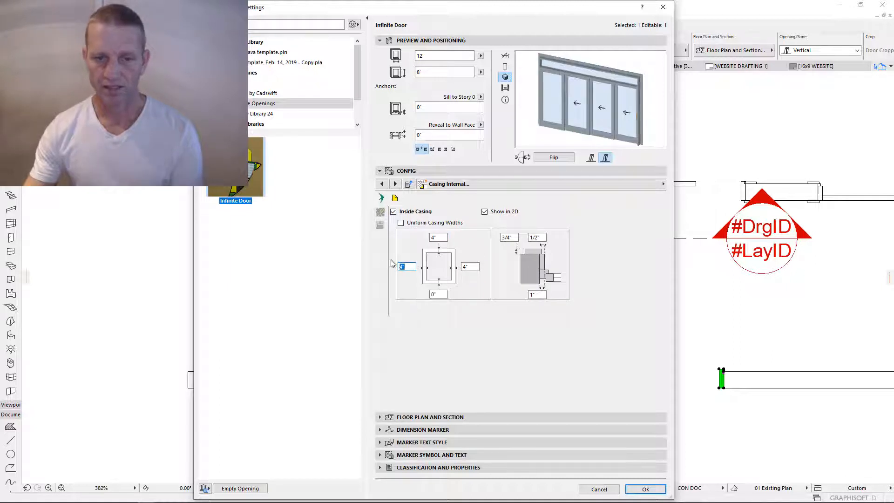
{"action": "left_click_drag", "start_coordinate": [442, 239], "coordinate": [414, 240]}
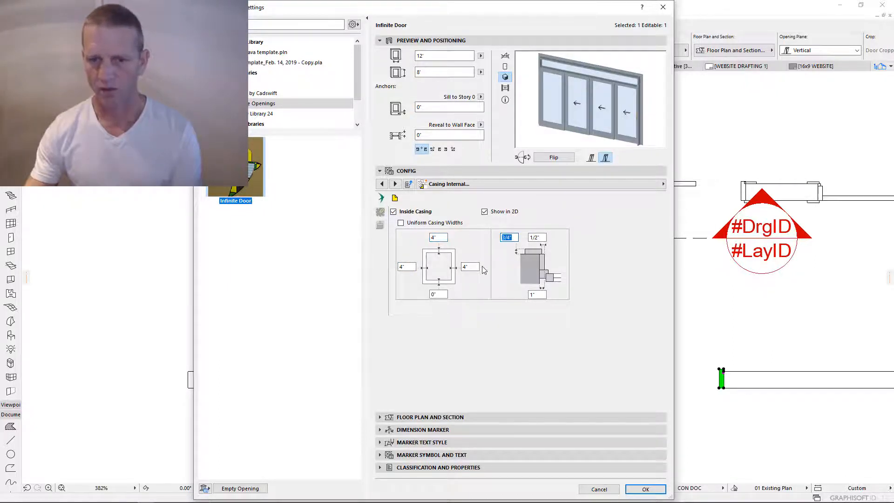
{"action": "left_click", "coordinate": [540, 294]}
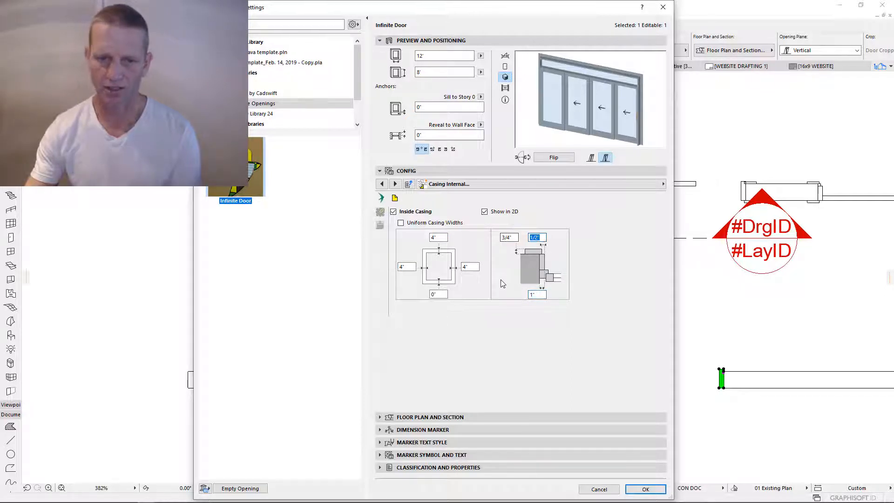
{"action": "left_click", "coordinate": [443, 295]}
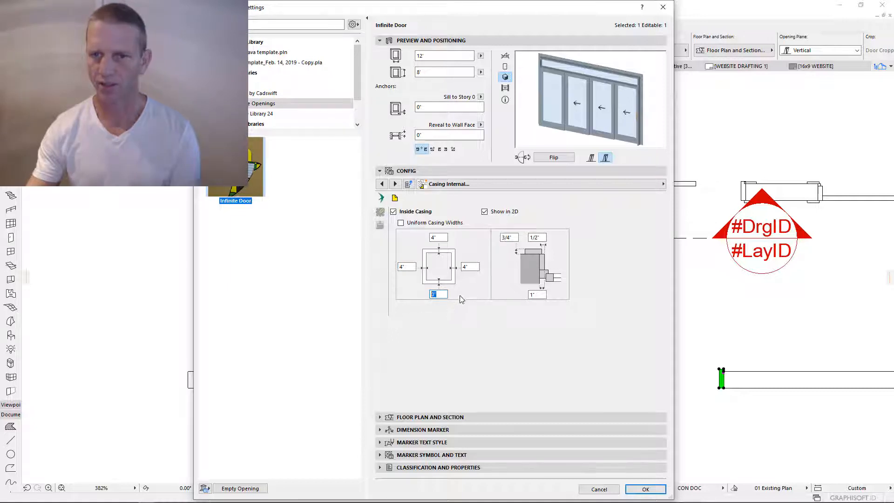
- Save the inside casing settings as the 8500 component and lock them to it
{"action": "left_click", "coordinate": [380, 212]}
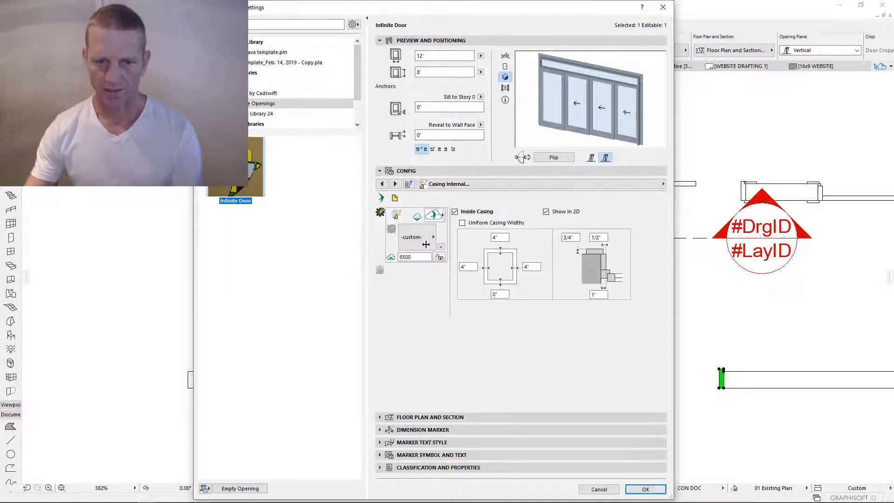
{"action": "left_click", "coordinate": [391, 258]}
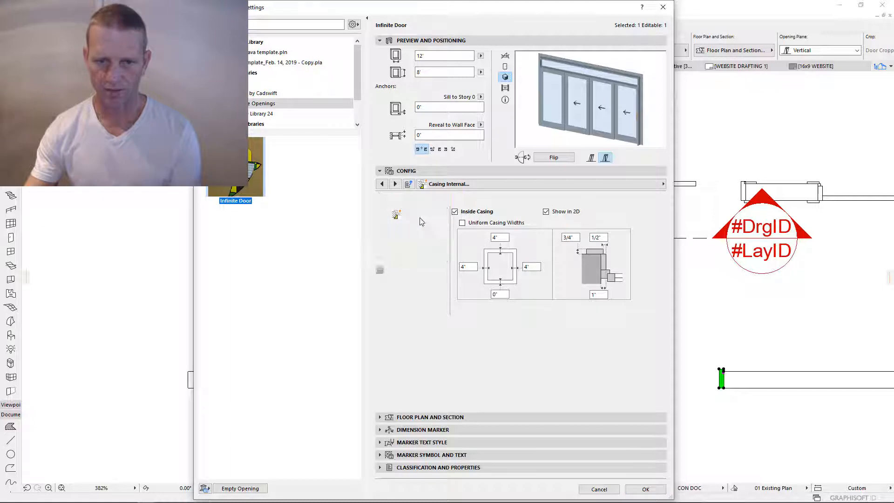
{"action": "left_click", "coordinate": [417, 217]}
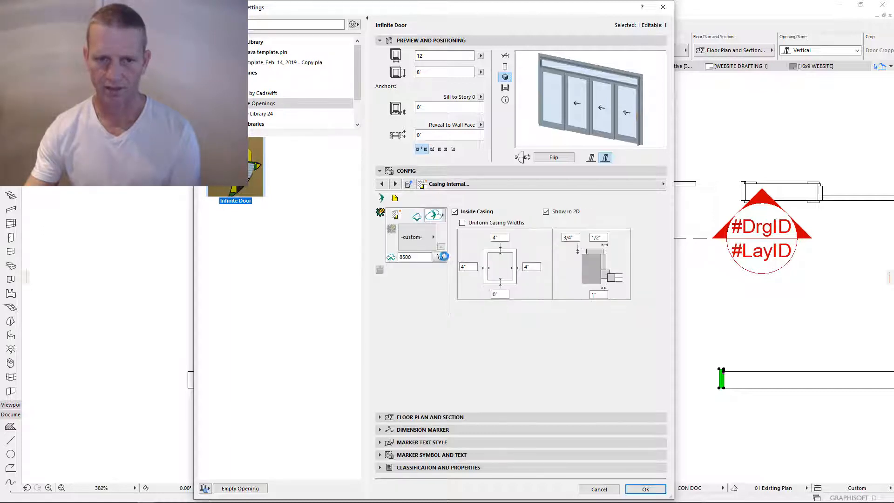
{"action": "left_click", "coordinate": [439, 256]}
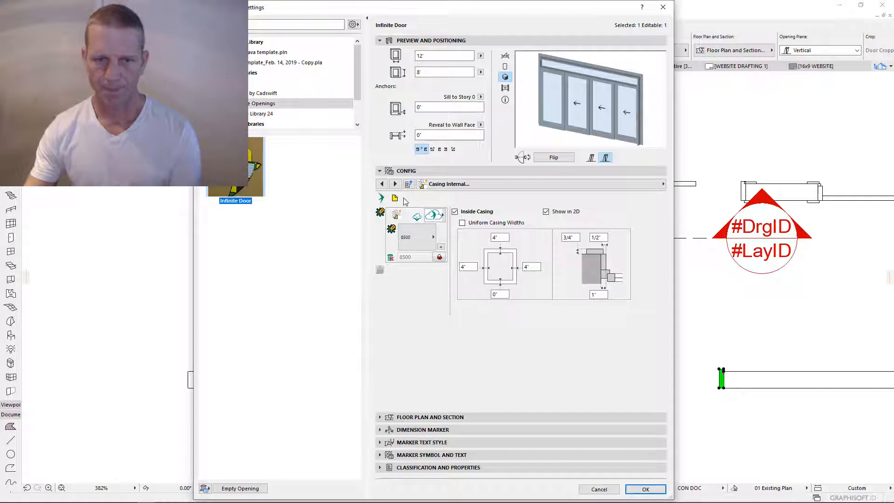
{"action": "left_click", "coordinate": [472, 184]}
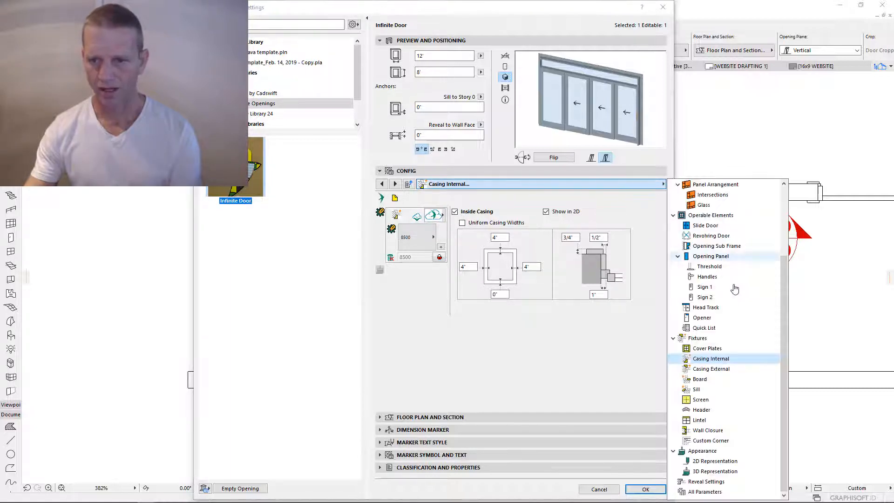
- Enable the external casing with a 0" bottom width and save it as the 8500 component
{"action": "left_click", "coordinate": [712, 369]}
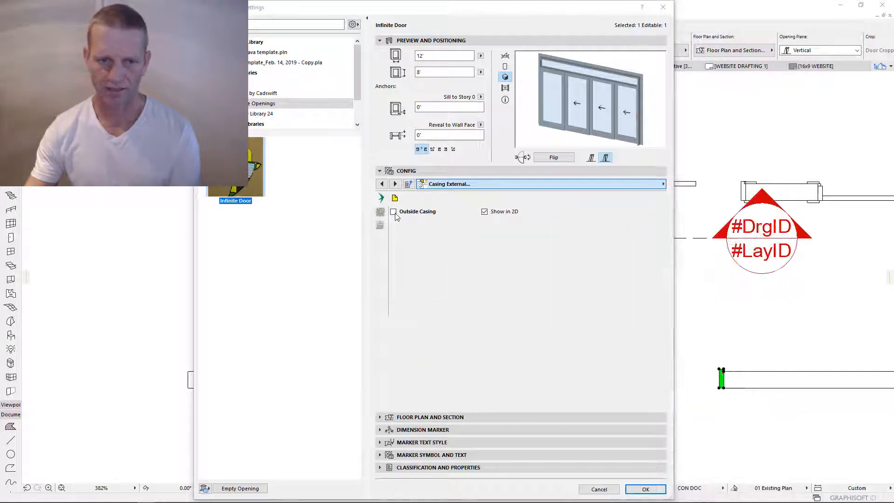
{"action": "left_click", "coordinate": [394, 211]}
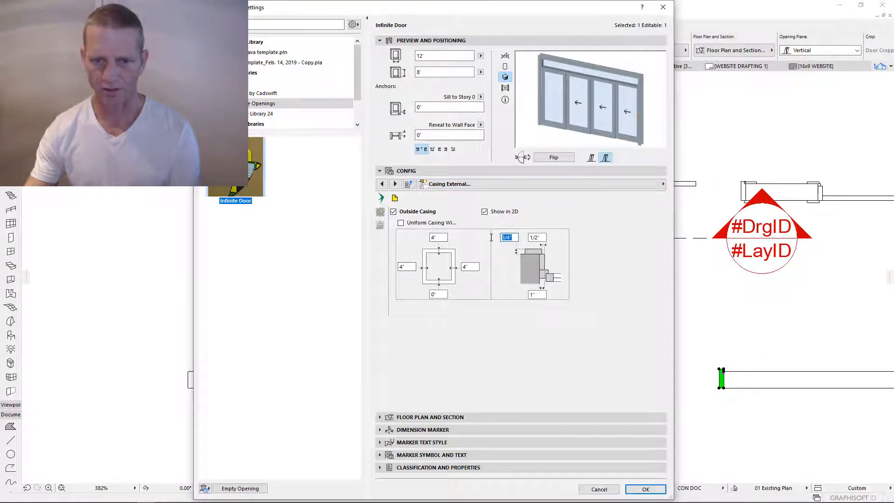
{"action": "left_click", "coordinate": [433, 293]}
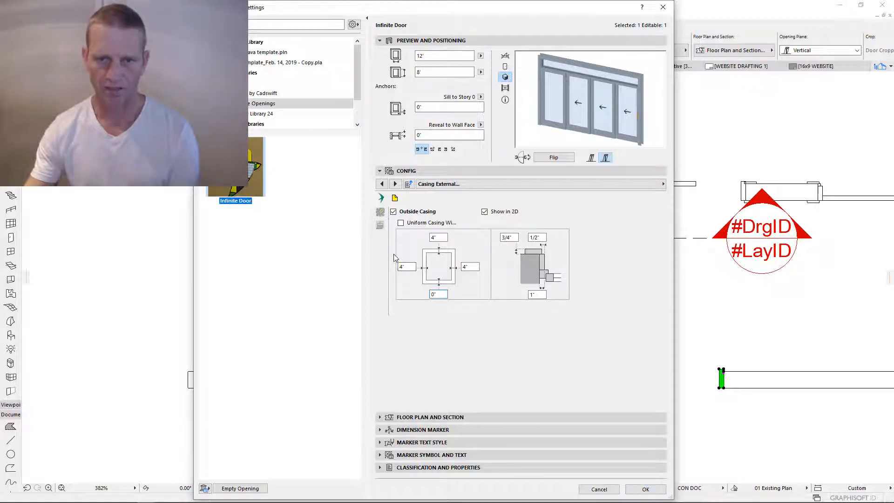
{"action": "left_click", "coordinate": [380, 212]}
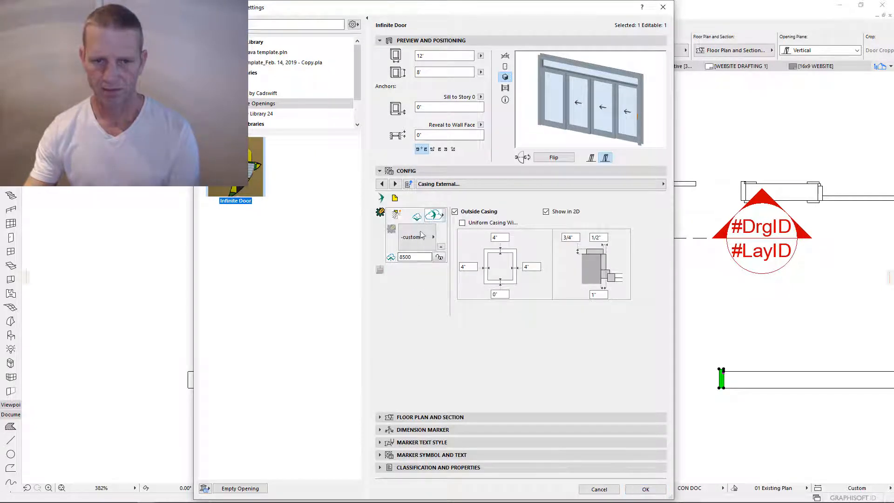
{"action": "left_click", "coordinate": [418, 217]}
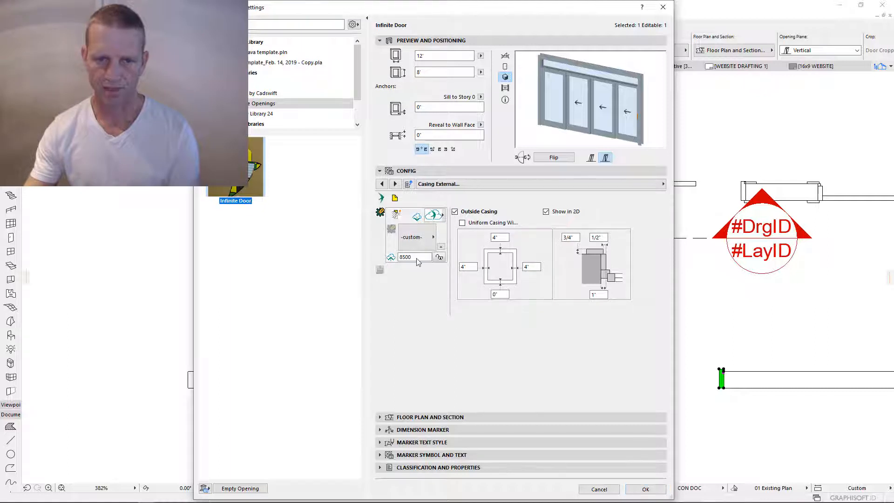
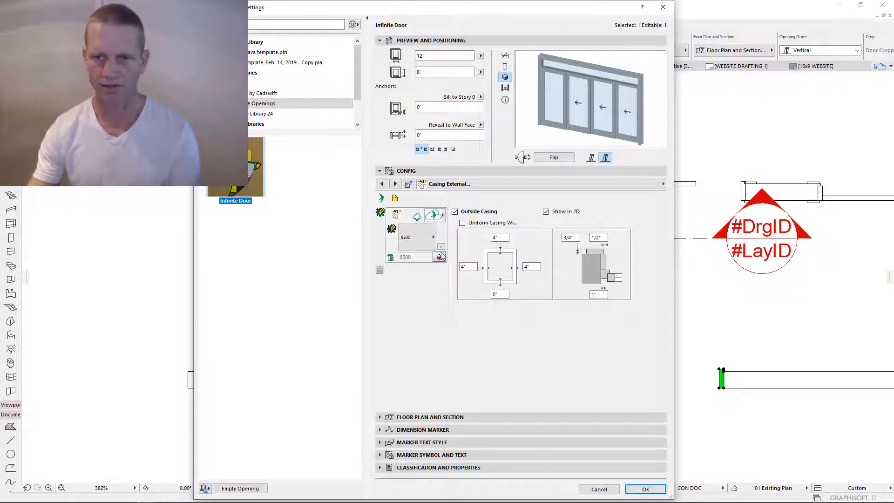
- Show the Infinite Door's Components page and collapse the Fixtures group
{"action": "left_click", "coordinate": [381, 212]}
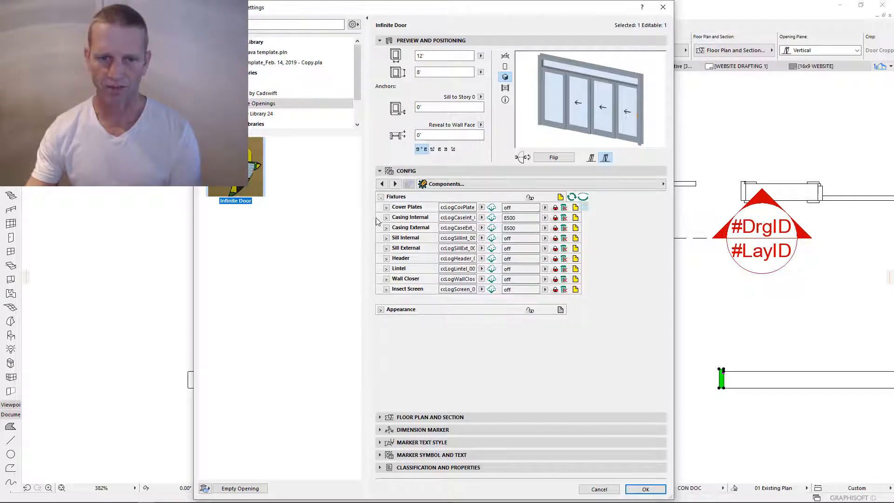
{"action": "left_click", "coordinate": [381, 197]}
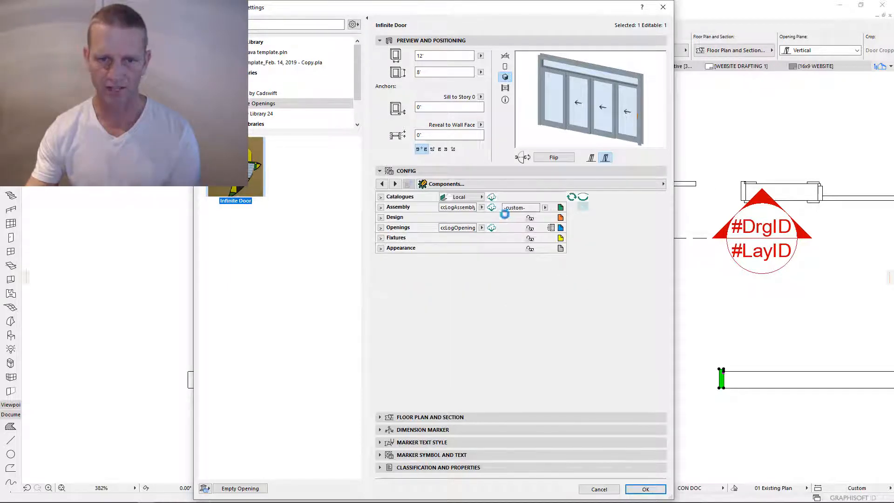
- Set the Glass component in the Design group to off
{"action": "left_click", "coordinate": [381, 217]}
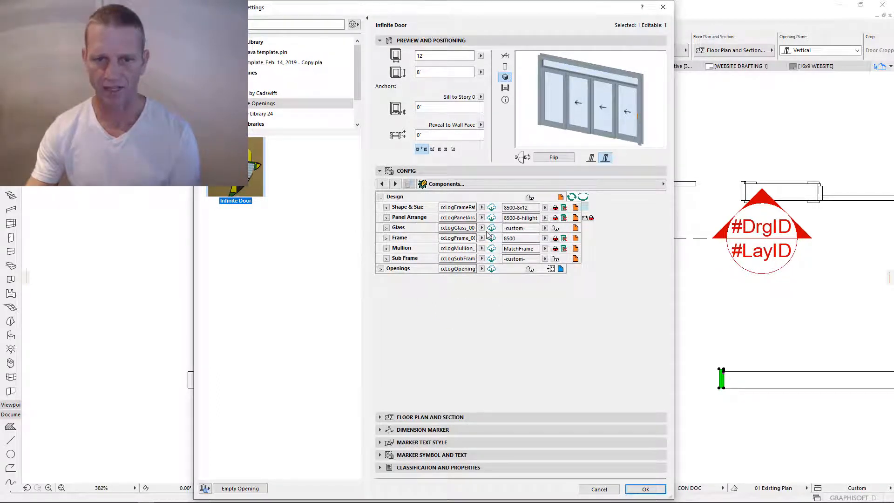
{"action": "left_click", "coordinate": [545, 227]}
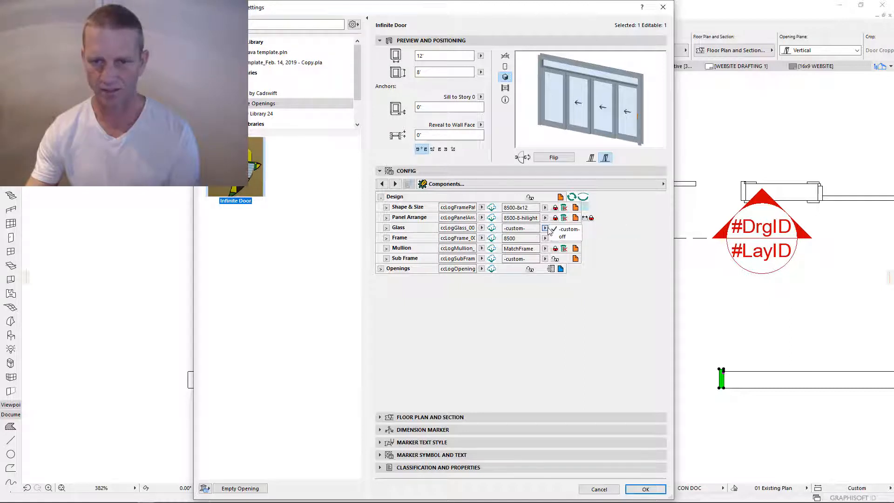
{"action": "left_click", "coordinate": [563, 237]}
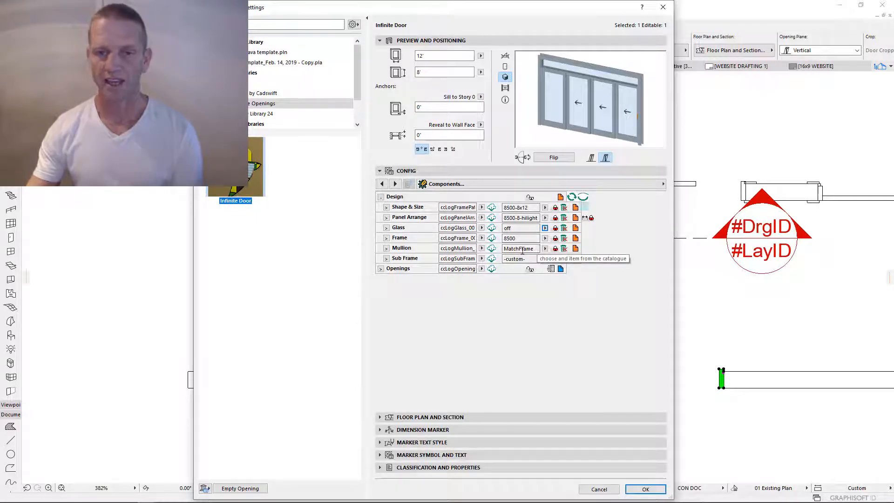
{"action": "left_click", "coordinate": [381, 197]}
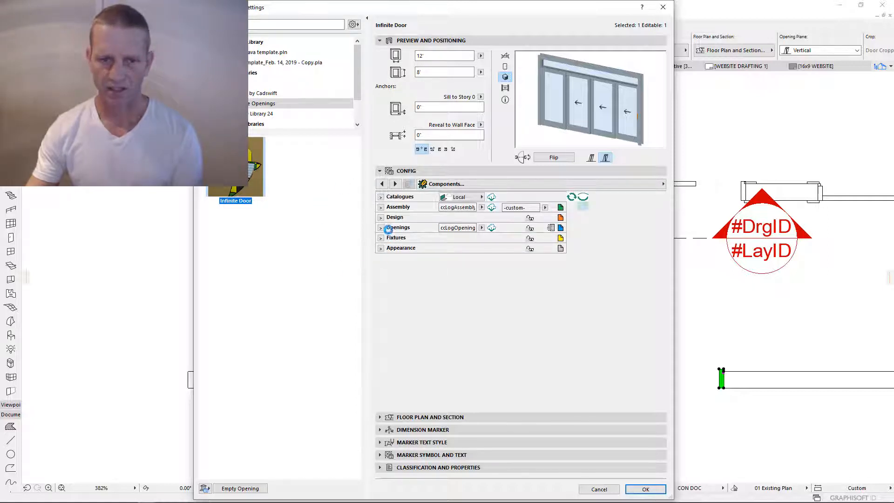
- Rename the assembly component from 8500-FLLL to 8500-8-FLLL and save it as a new component
{"action": "left_click", "coordinate": [381, 207]}
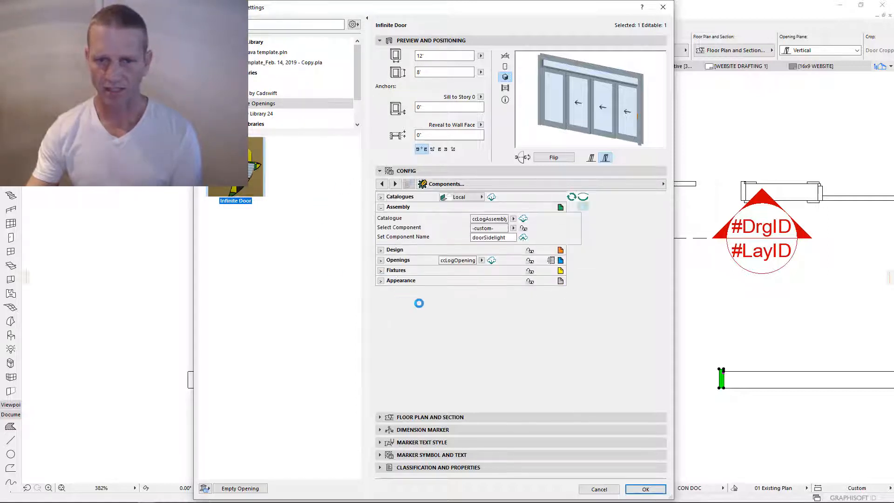
{"action": "left_click", "coordinate": [512, 238]}
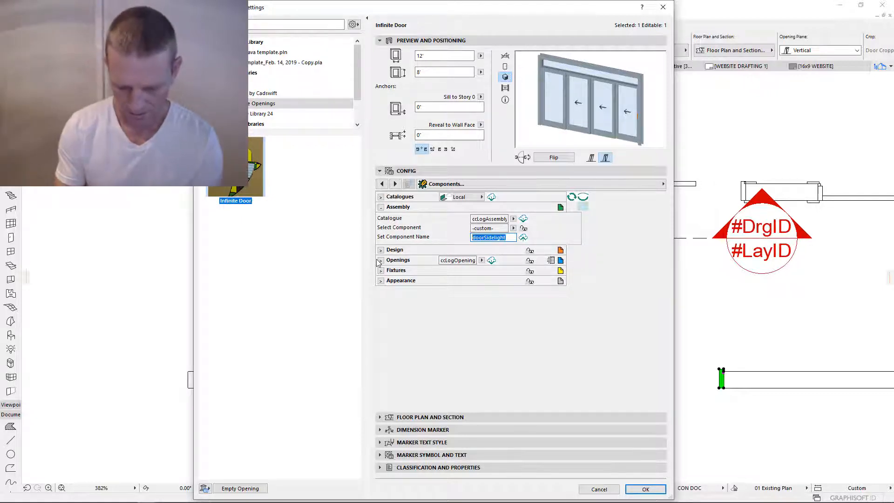
{"action": "type", "text": "8500"}
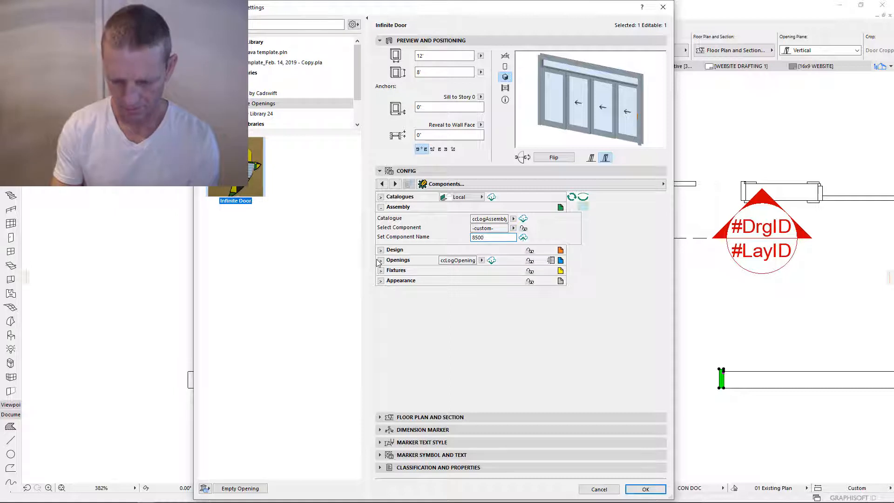
{"action": "type", "text": "-"}
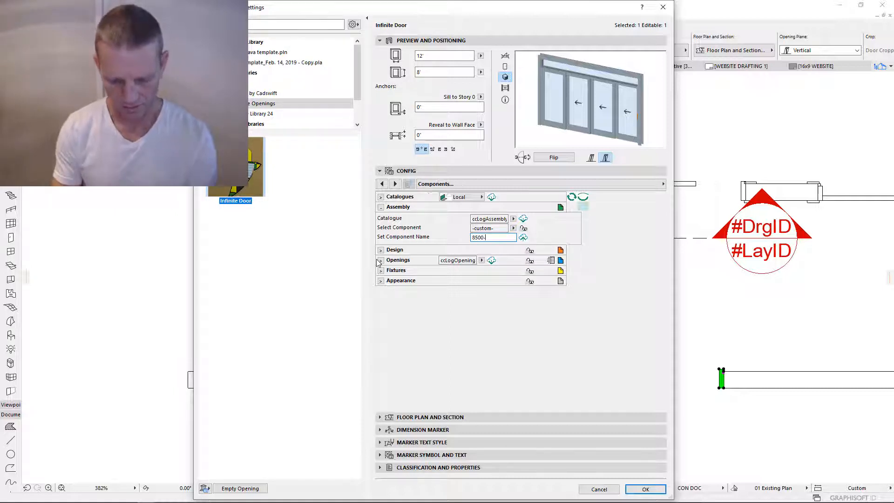
{"action": "type", "text": "FLLL"}
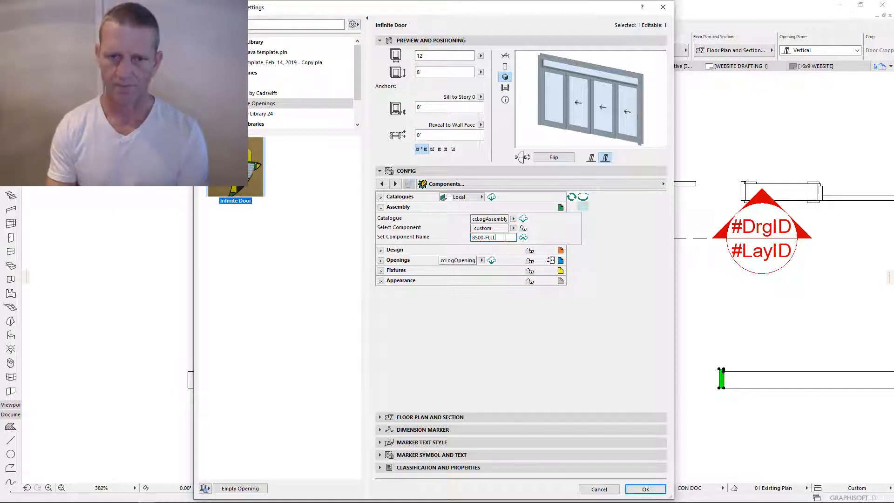
{"action": "key", "text": "Tab"}
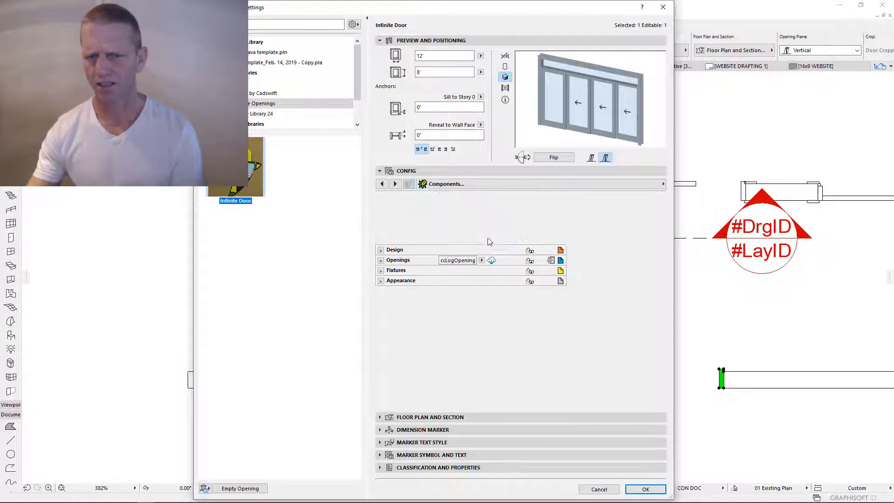
{"action": "left_click", "coordinate": [512, 237]}
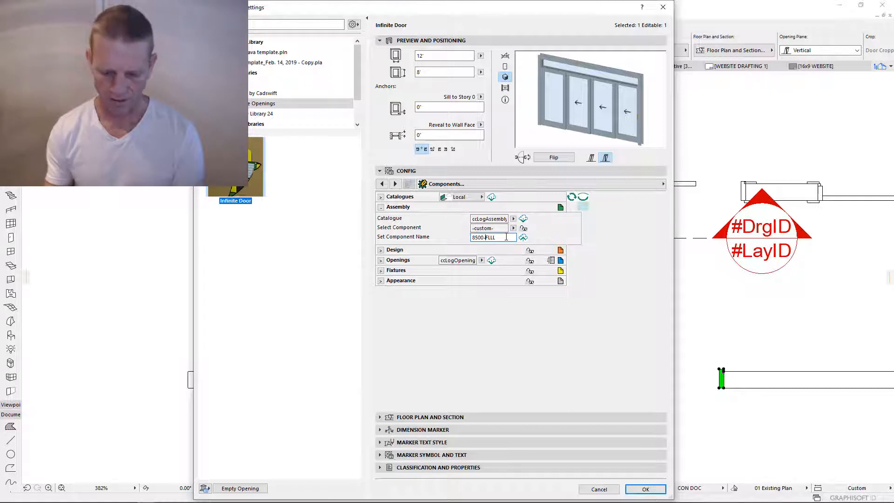
{"action": "type", "text": "8"}
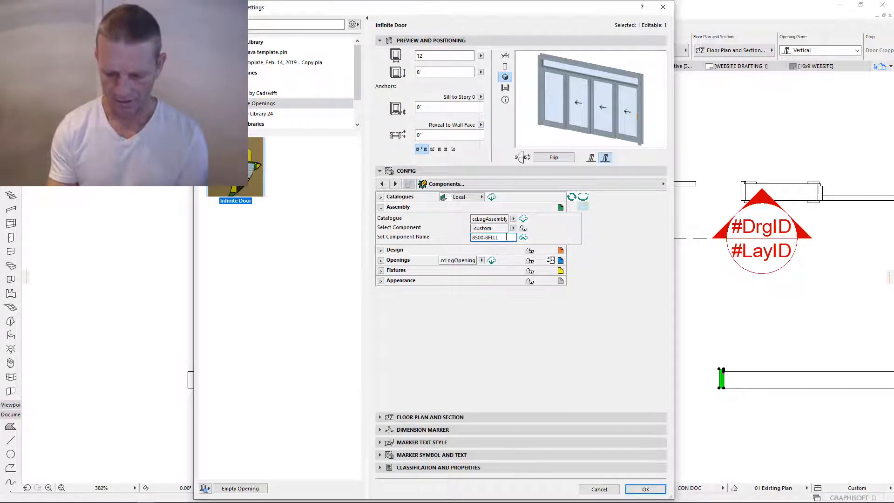
{"action": "type", "text": "-"}
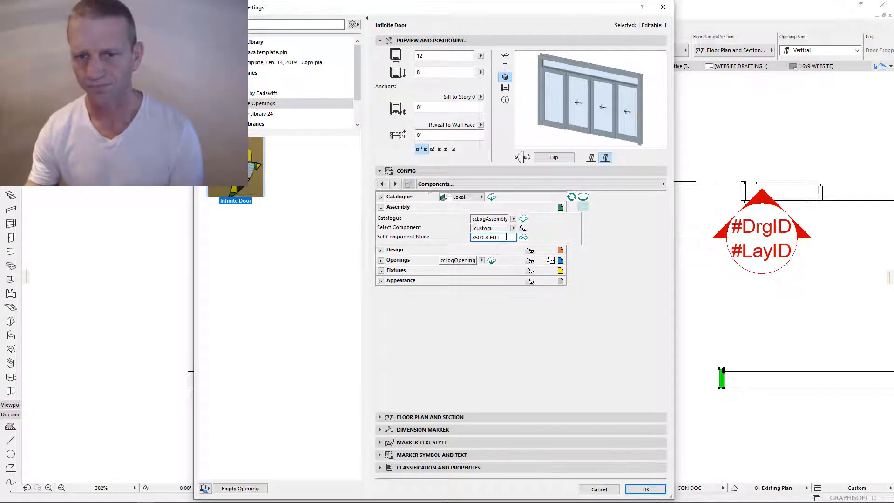
{"action": "key", "text": "Return"}
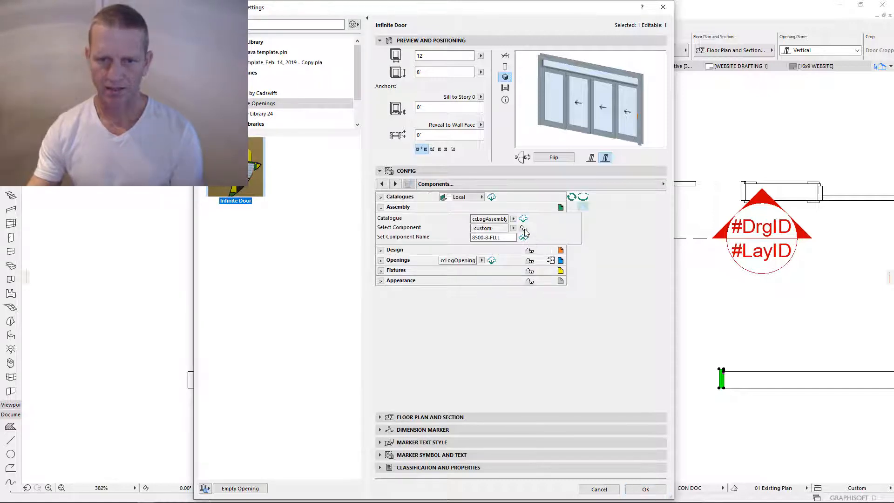
{"action": "left_click", "coordinate": [524, 229]}
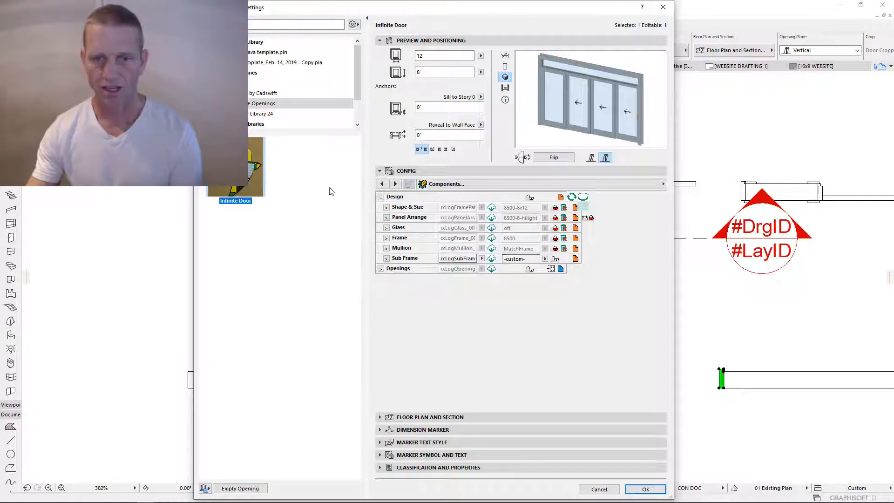
- Switch Sub Frame off, refresh the catalogue, and reassign the door to the 8500-8-FLLL assembly
{"action": "left_click", "coordinate": [584, 199]}
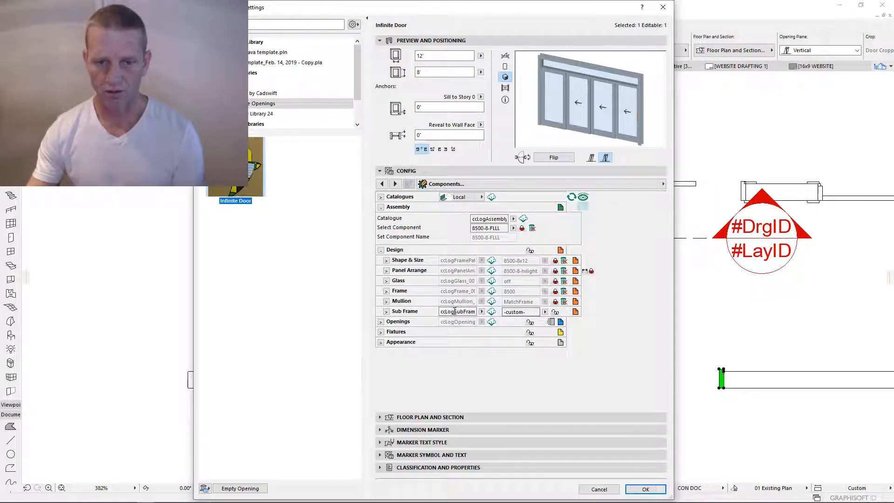
{"action": "left_click", "coordinate": [545, 311]}
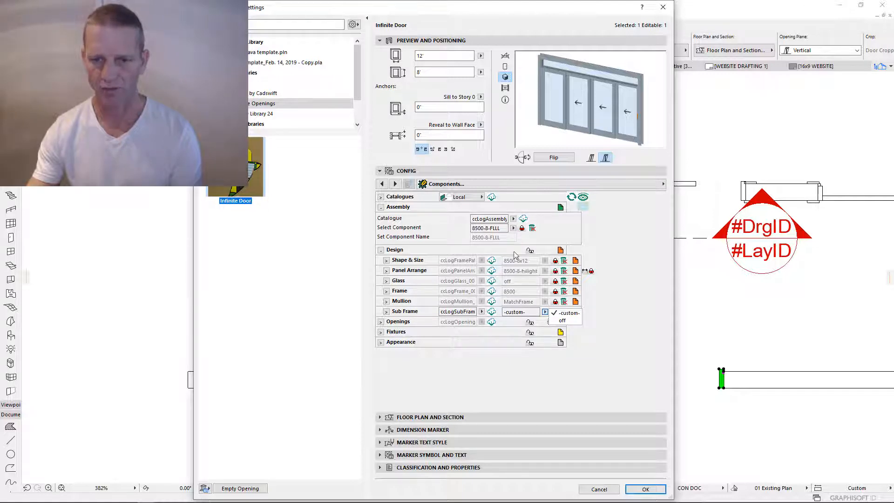
{"action": "left_click", "coordinate": [545, 313]}
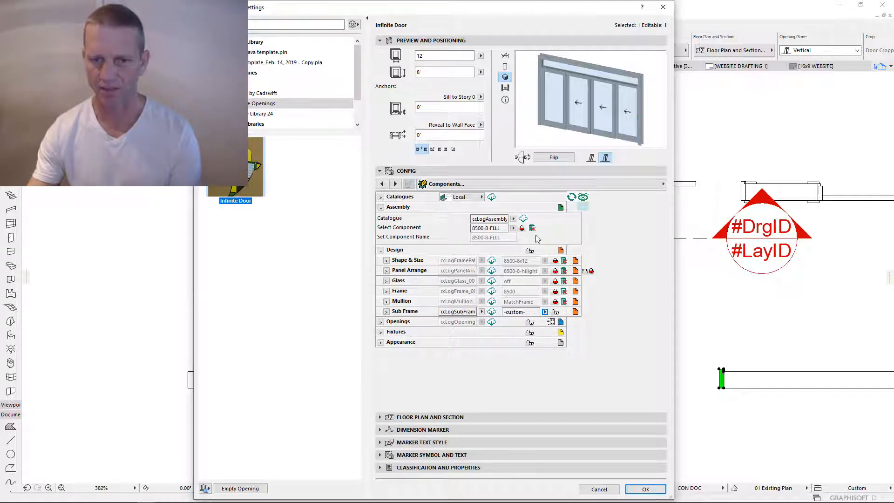
{"action": "left_click", "coordinate": [522, 228]}
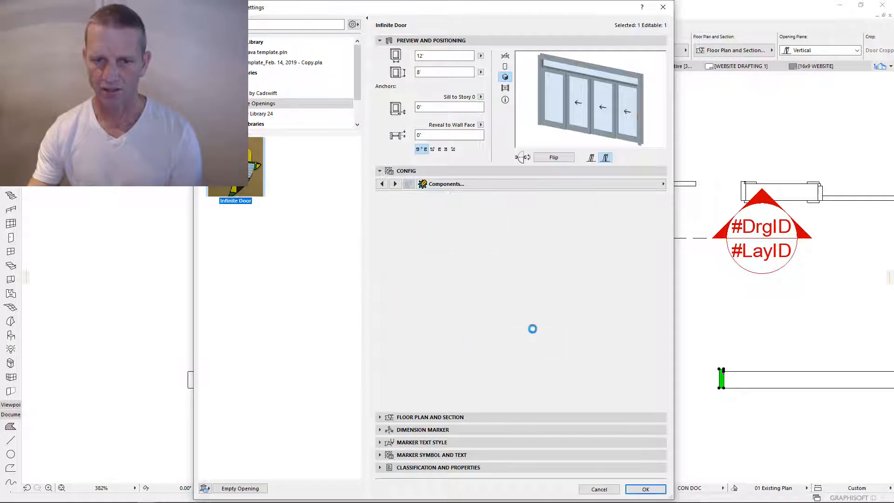
{"action": "left_click", "coordinate": [545, 311]}
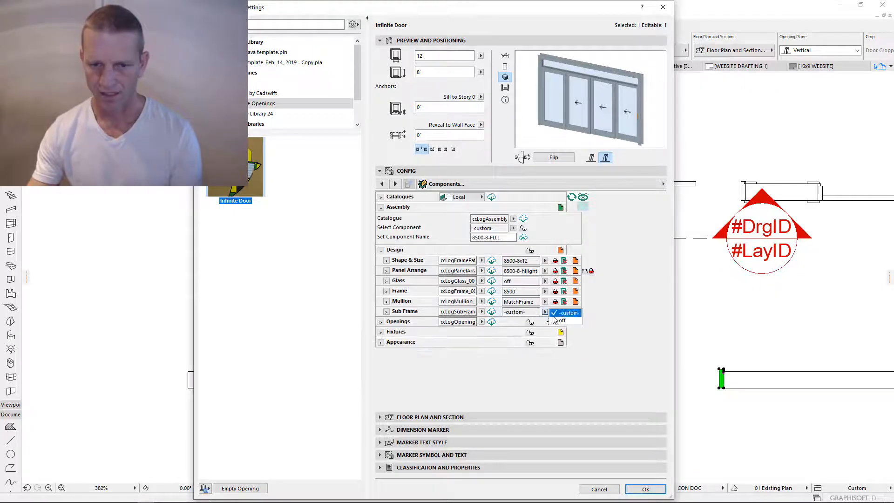
{"action": "left_click", "coordinate": [560, 322]}
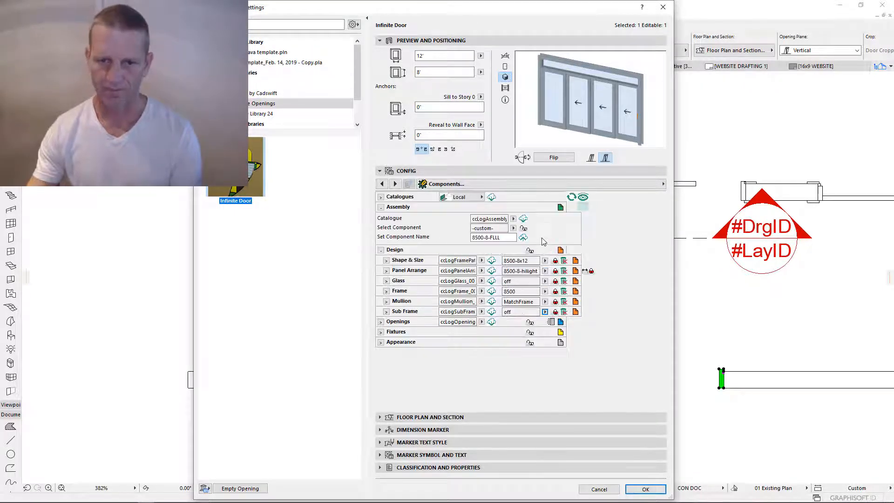
{"action": "left_click", "coordinate": [523, 219]}
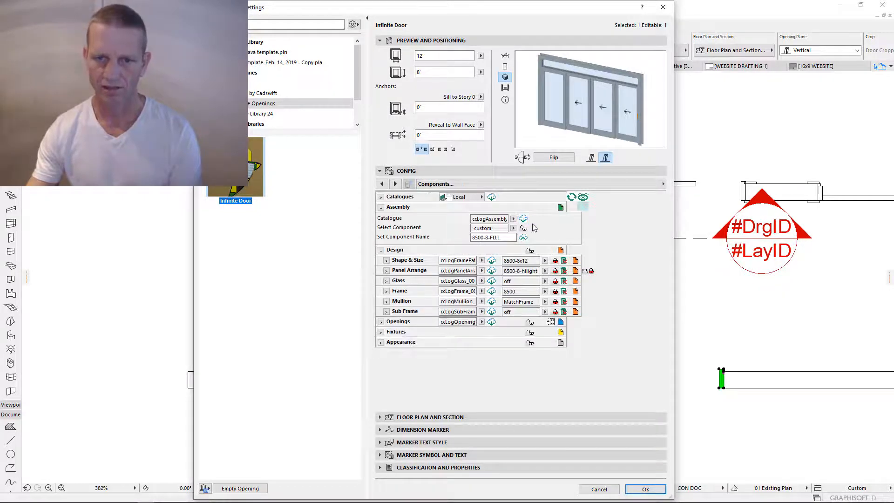
{"action": "left_click", "coordinate": [525, 228]}
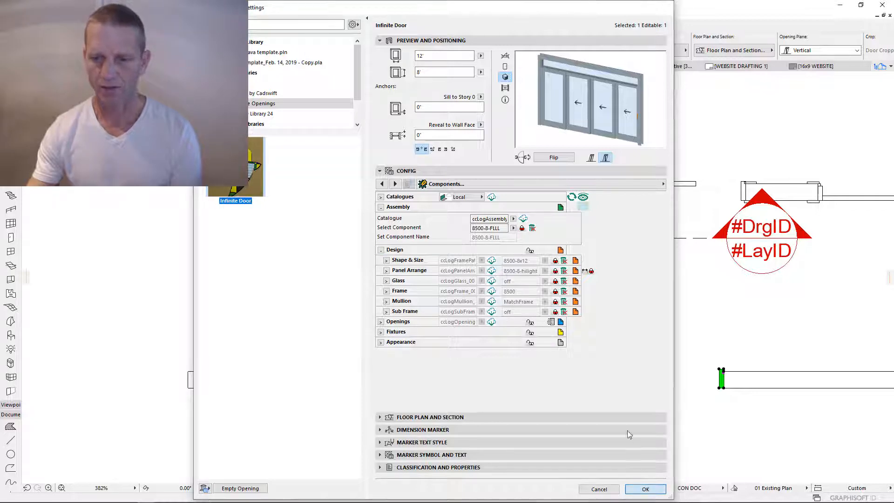
- Apply the door settings, inspect the sliding doors in 3D, and return to the floor plan
{"action": "key", "text": "Return"}
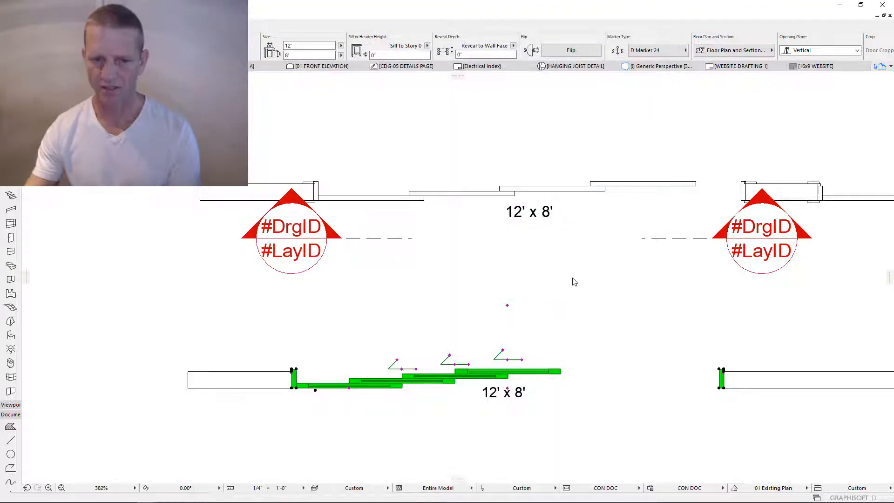
{"action": "scroll", "coordinate": [515, 306], "scroll_direction": "down", "scroll_amount": 3}
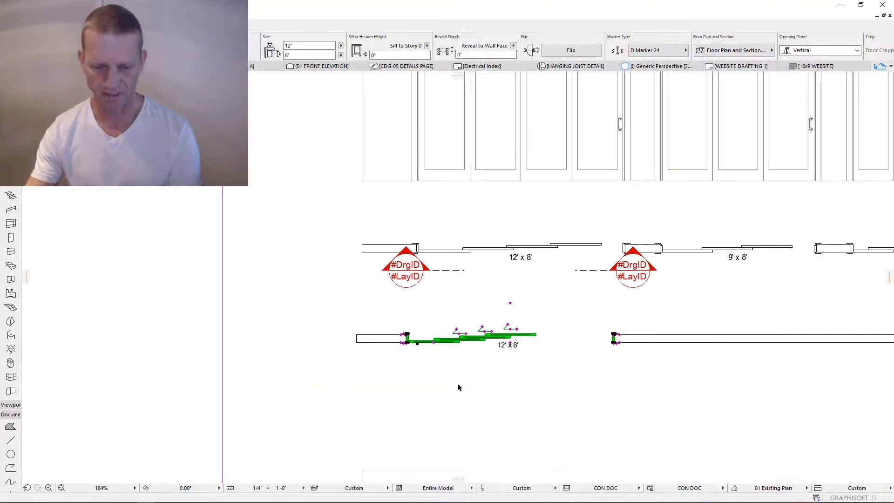
{"action": "key", "text": "F3"}
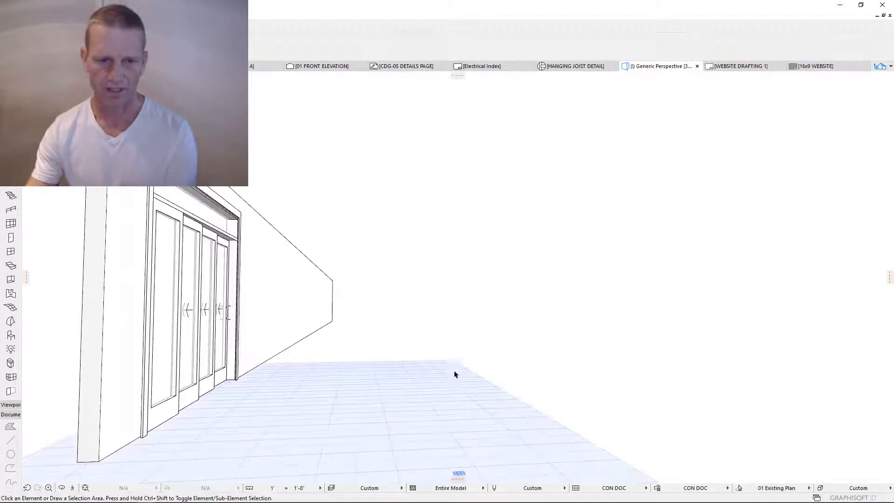
{"action": "middle_click_drag", "start_coordinate": [456, 354], "coordinate": [262, 347], "text": "shift"}
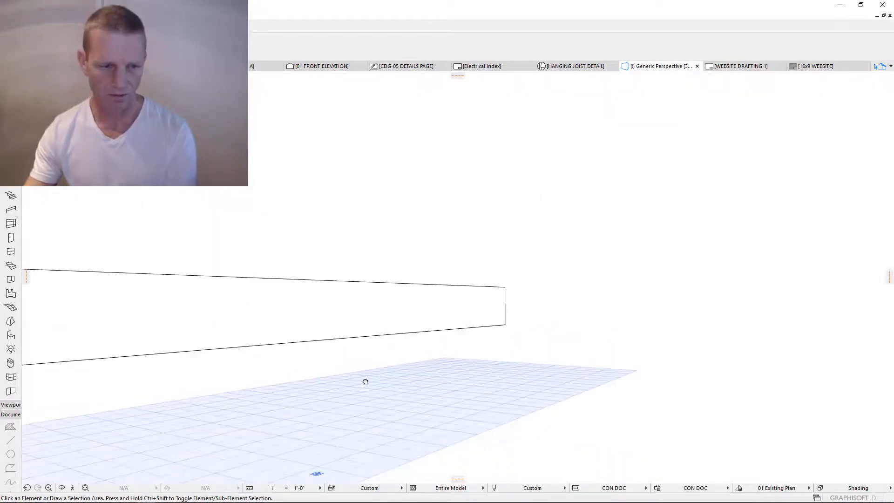
{"action": "middle_click_drag", "start_coordinate": [365, 379], "coordinate": [704, 367]}
{"action": "middle_click_drag", "start_coordinate": [354, 361], "coordinate": [608, 371], "text": "shift"}
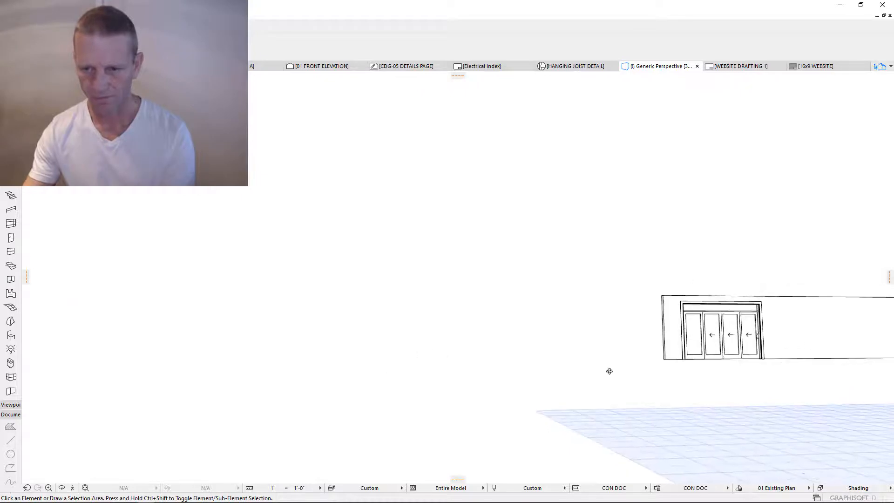
{"action": "scroll", "coordinate": [743, 319], "scroll_direction": "up", "scroll_amount": 3}
{"action": "scroll", "coordinate": [763, 359], "scroll_direction": "up", "scroll_amount": 8}
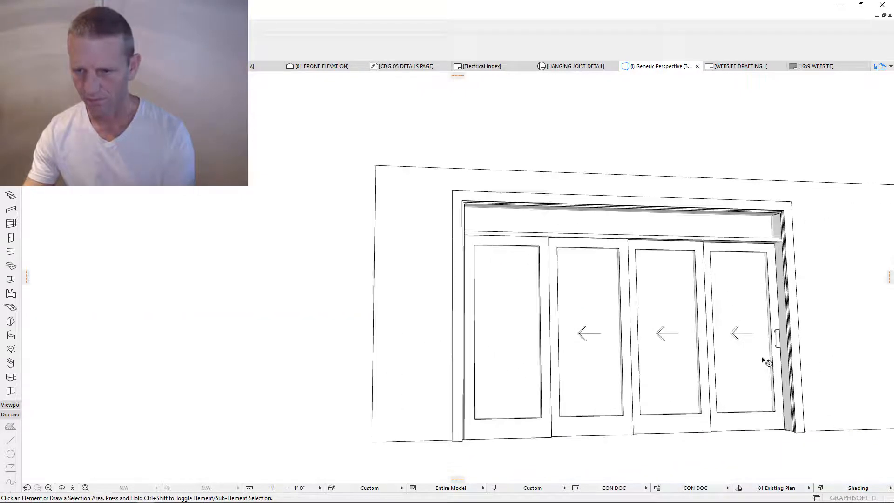
{"action": "middle_click_drag", "start_coordinate": [627, 383], "coordinate": [457, 392], "text": "shift"}
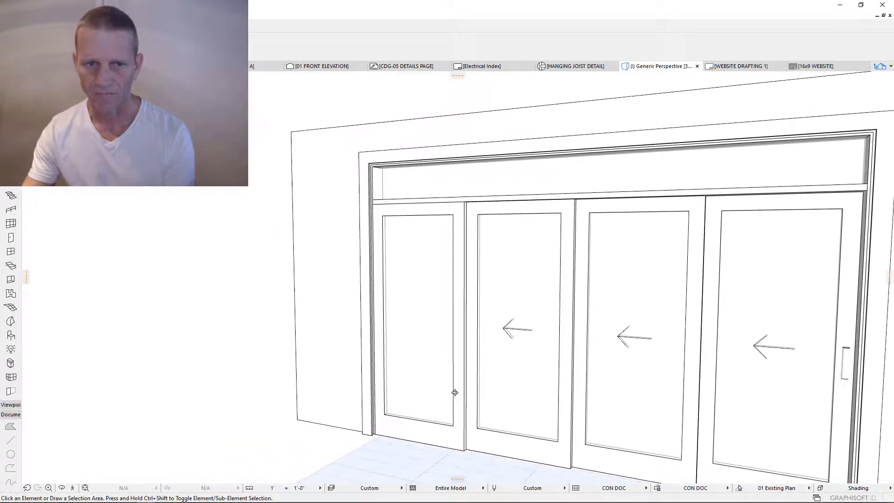
{"action": "key", "text": "F2"}
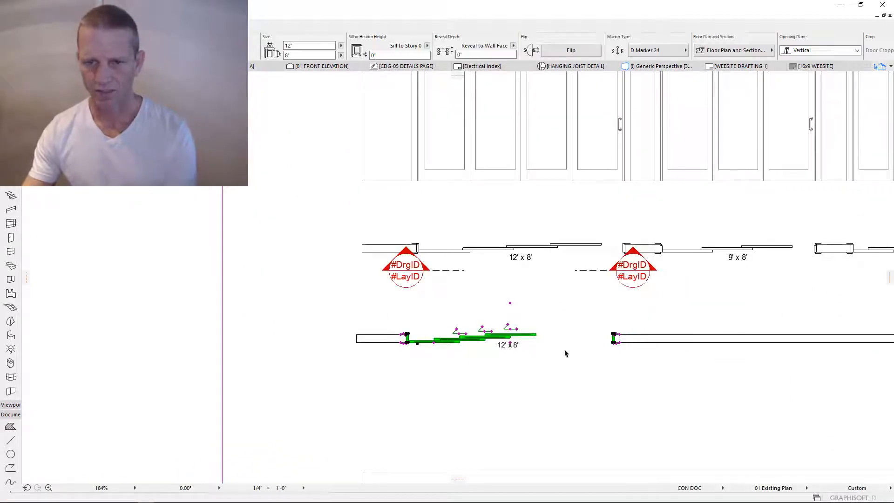
- Copy the 12' x 8' sliding door to several points along the lower wall and select one copy
{"action": "scroll", "coordinate": [543, 356], "scroll_direction": "down", "scroll_amount": 4}
{"action": "mouse_move", "coordinate": [673, 364]}
{"action": "middle_mouse_down"}
{"action": "mouse_move", "coordinate": [486, 371]}
{"action": "mouse_move", "coordinate": [381, 356]}
{"action": "middle_mouse_up"}
{"action": "scroll", "coordinate": [400, 361], "scroll_direction": "down", "scroll_amount": 1}
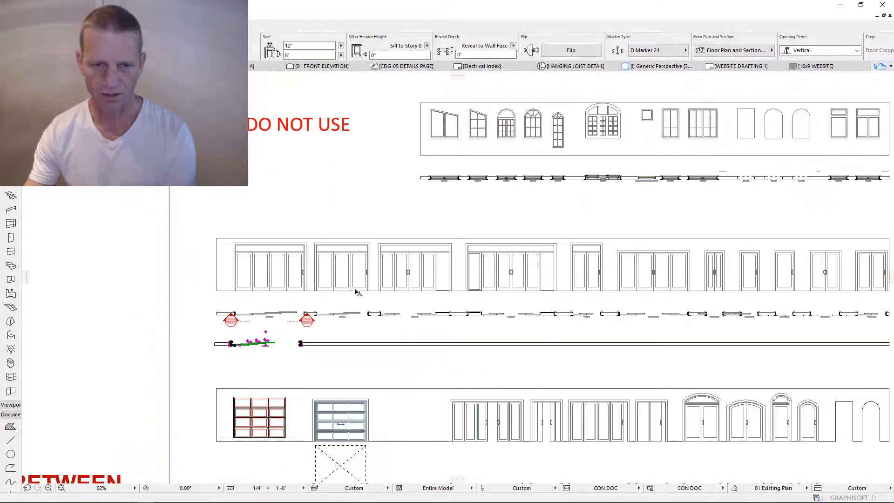
{"action": "scroll", "coordinate": [386, 289], "scroll_direction": "up", "scroll_amount": 3}
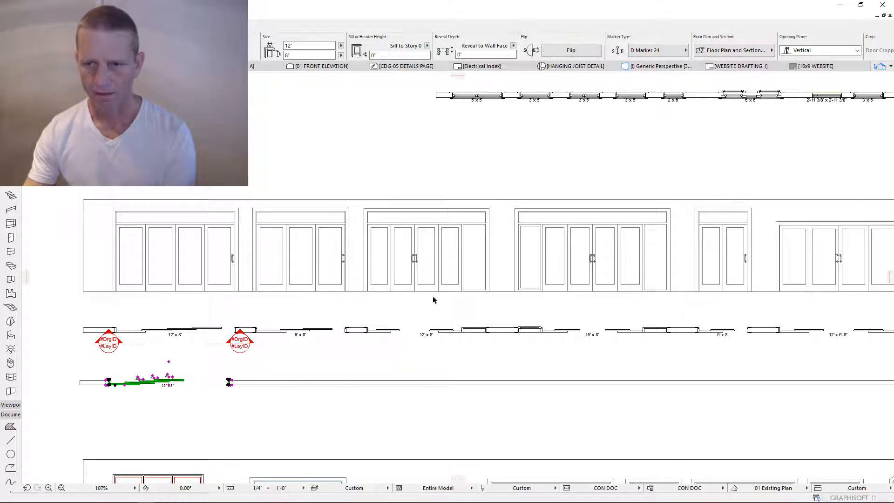
{"action": "scroll", "coordinate": [433, 300], "scroll_direction": "down", "scroll_amount": 1}
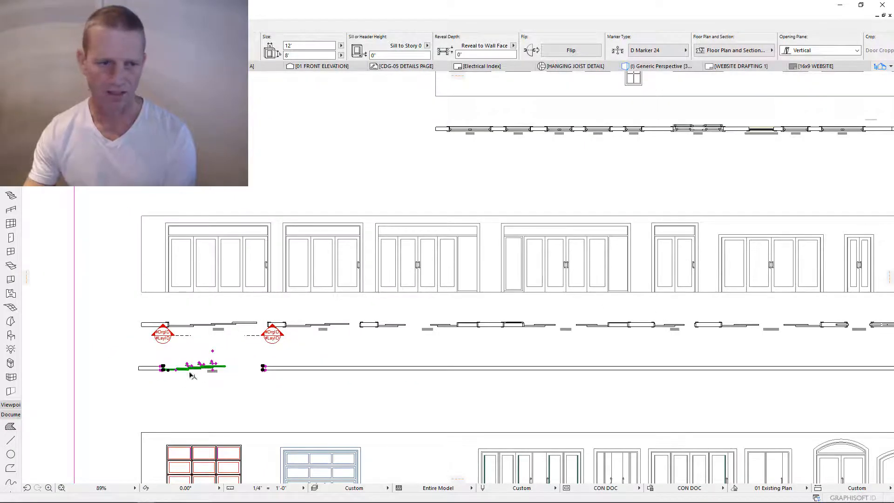
{"action": "scroll", "coordinate": [155, 375], "scroll_direction": "up", "scroll_amount": 5}
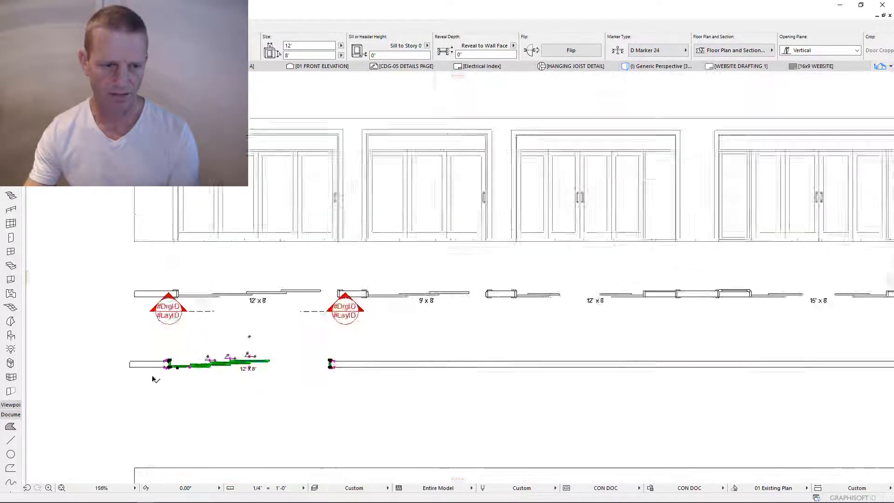
{"action": "scroll", "coordinate": [178, 361], "scroll_direction": "down", "scroll_amount": 3}
{"action": "key", "text": "ctrl+alt+d"}
{"action": "left_click", "coordinate": [180, 359]}
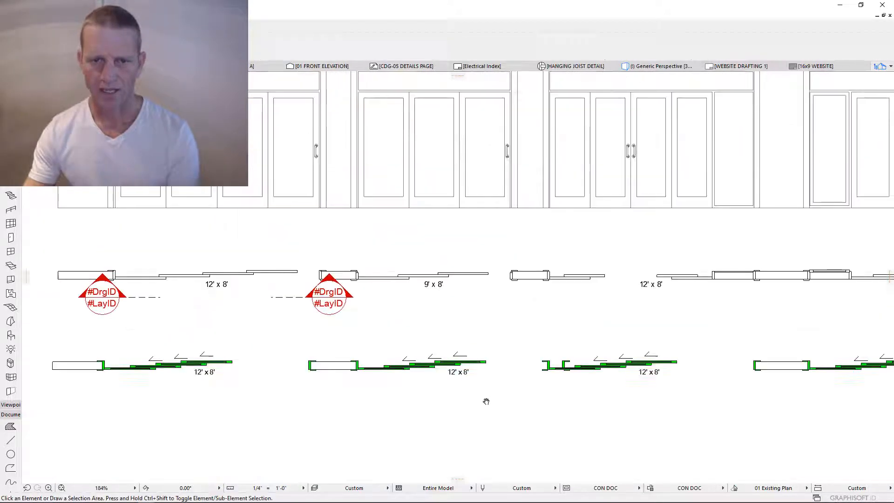
{"action": "middle_click_drag", "start_coordinate": [486, 400], "coordinate": [540, 414]}
{"action": "scroll", "coordinate": [531, 407], "scroll_direction": "down", "scroll_amount": 3}
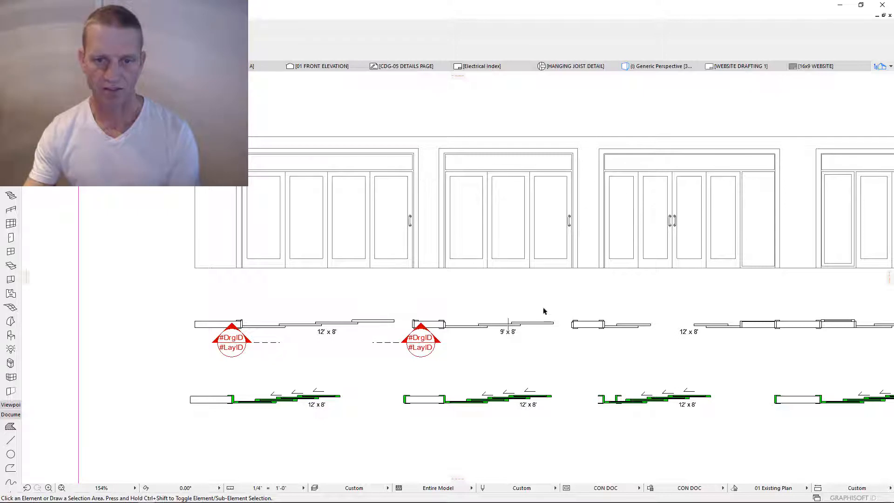
{"action": "left_click", "coordinate": [451, 405]}
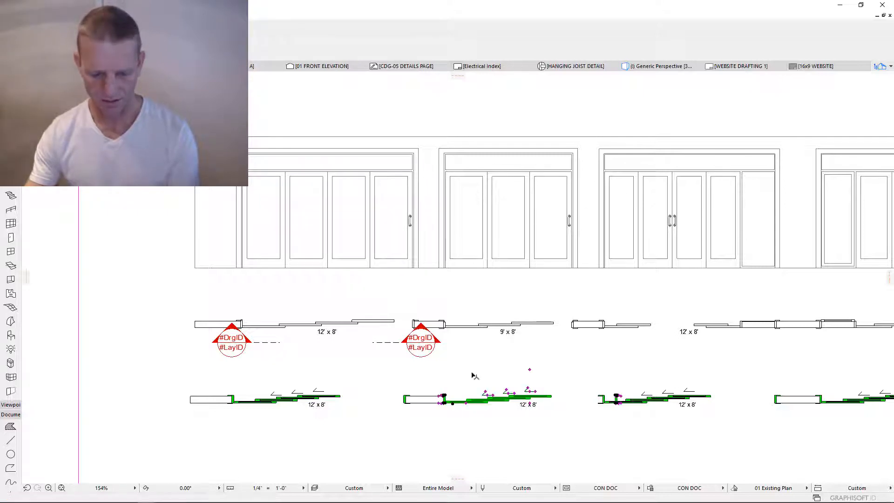
- Unlock the selected door's Shape & Size component and set its width to 9'
{"action": "key", "text": "ctrl+t"}
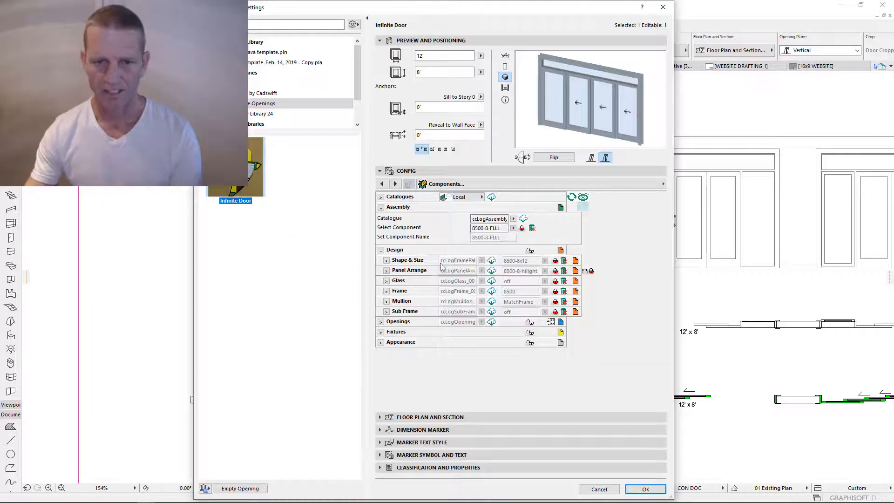
{"action": "left_click", "coordinate": [556, 262]}
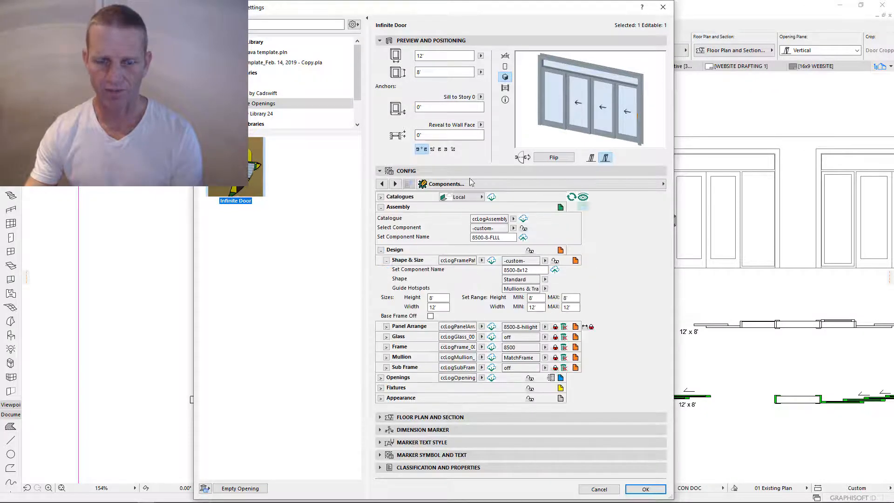
{"action": "left_click_drag", "start_coordinate": [544, 20], "coordinate": [631, 31]}
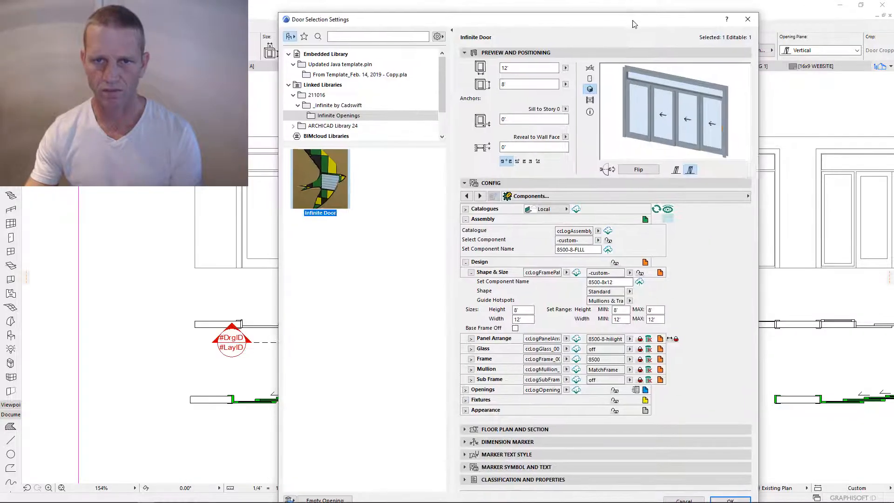
{"action": "double_click", "coordinate": [506, 67]}
{"action": "type", "text": "9"}
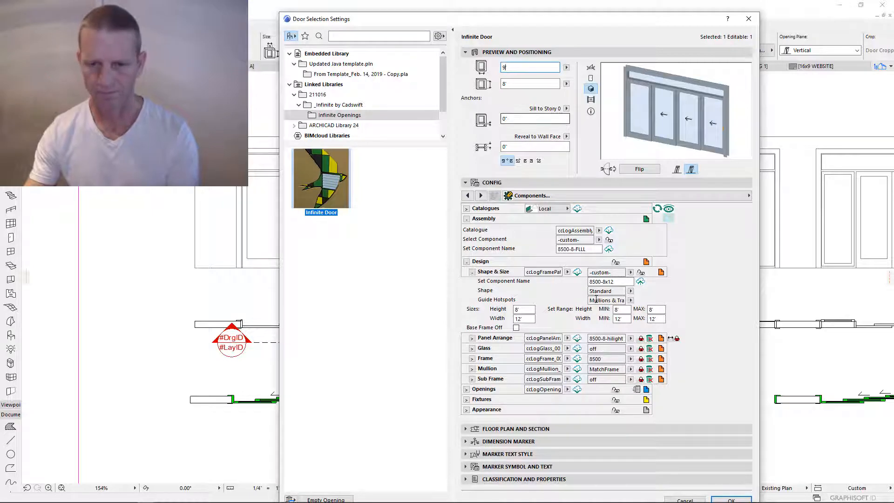
{"action": "left_click", "coordinate": [622, 319]}
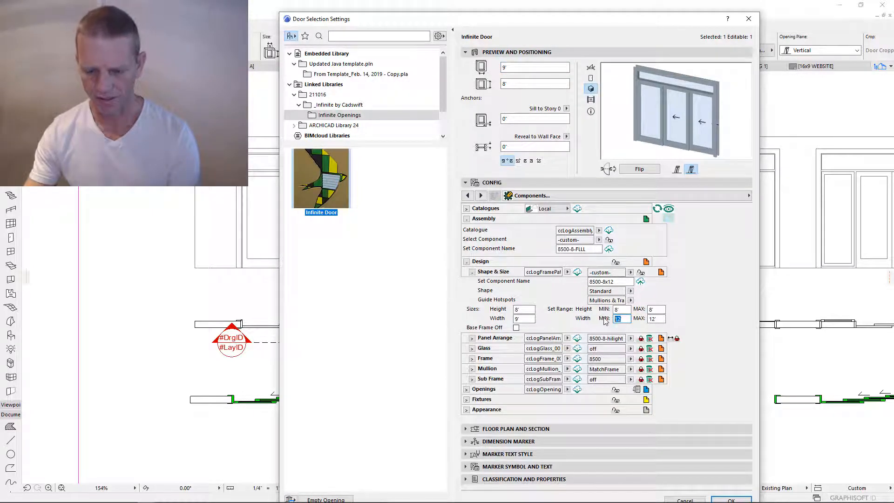
- Set the MIN/MAX width and height limits to 0, enter 12 in the width field, and collapse Shape & Size
{"action": "double_click", "coordinate": [618, 318]}
{"action": "double_click", "coordinate": [626, 310]}
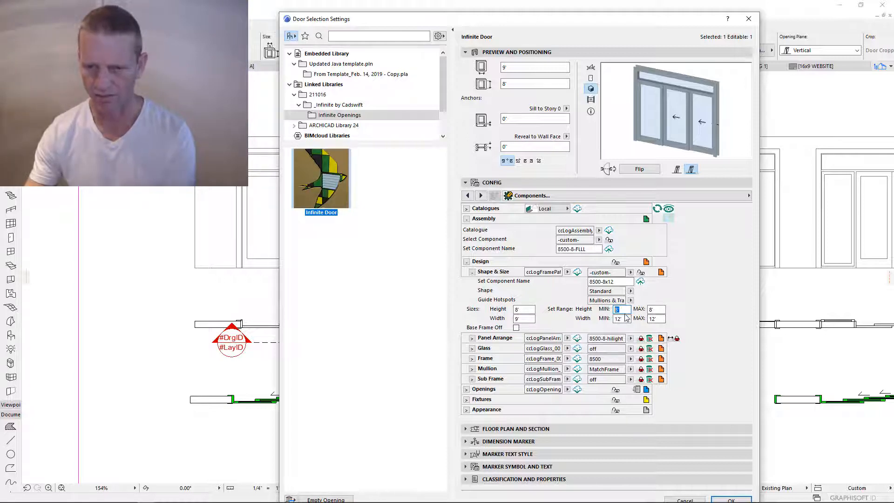
{"action": "type", "text": "0"}
{"action": "key", "text": "Tab"}
{"action": "type", "text": "0"}
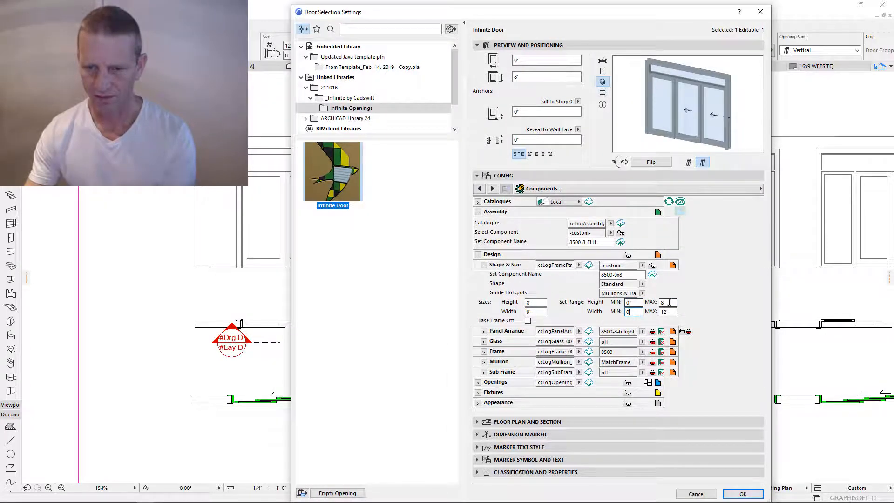
{"action": "left_click", "coordinate": [671, 302]}
{"action": "type", "text": "0"}
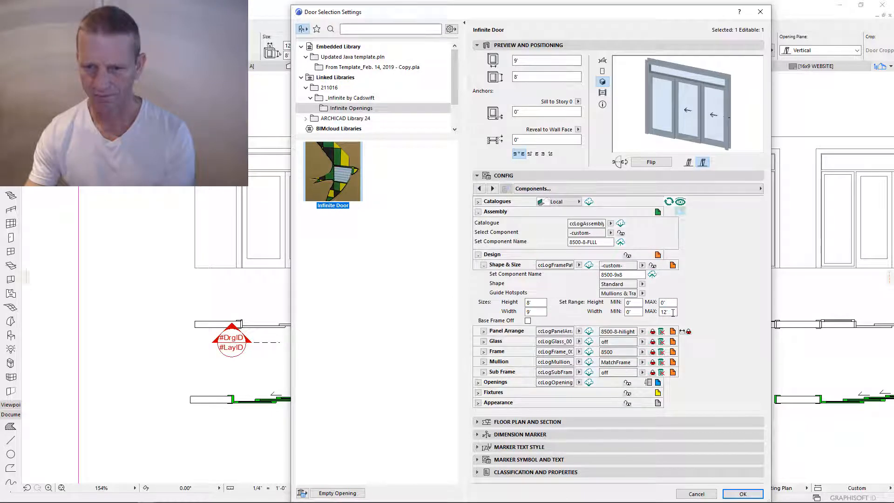
{"action": "left_click", "coordinate": [673, 312]}
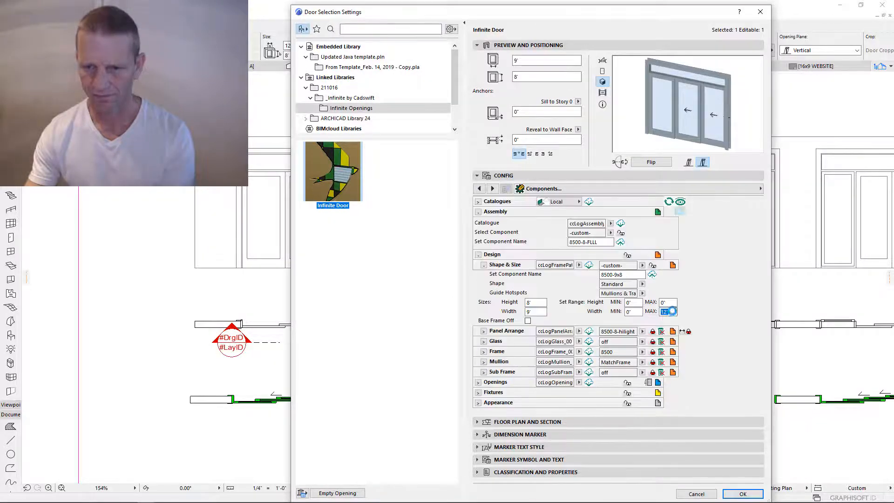
{"action": "type", "text": "0"}
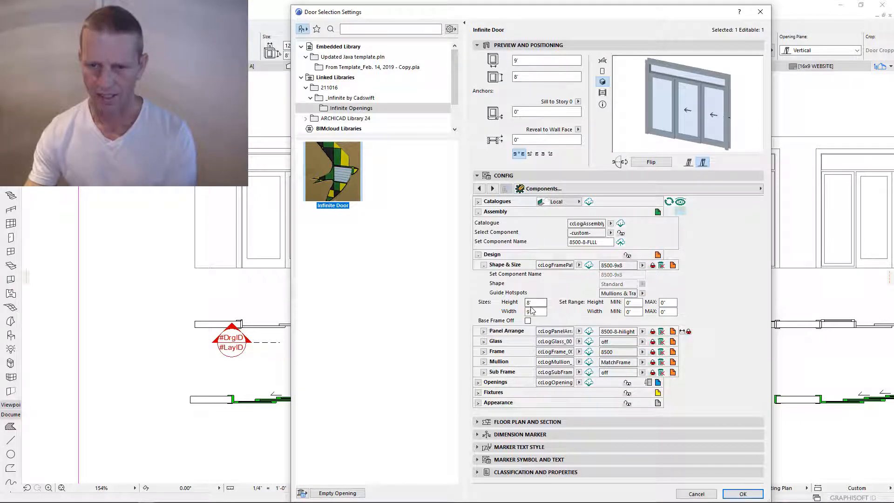
{"action": "left_click", "coordinate": [535, 312]}
{"action": "type", "text": "12"}
{"action": "left_click", "coordinate": [542, 304]}
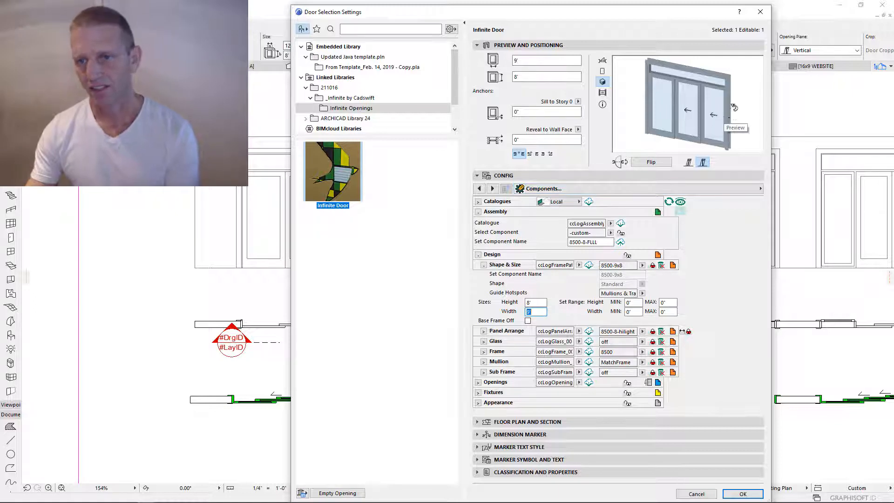
{"action": "left_click", "coordinate": [484, 265]}
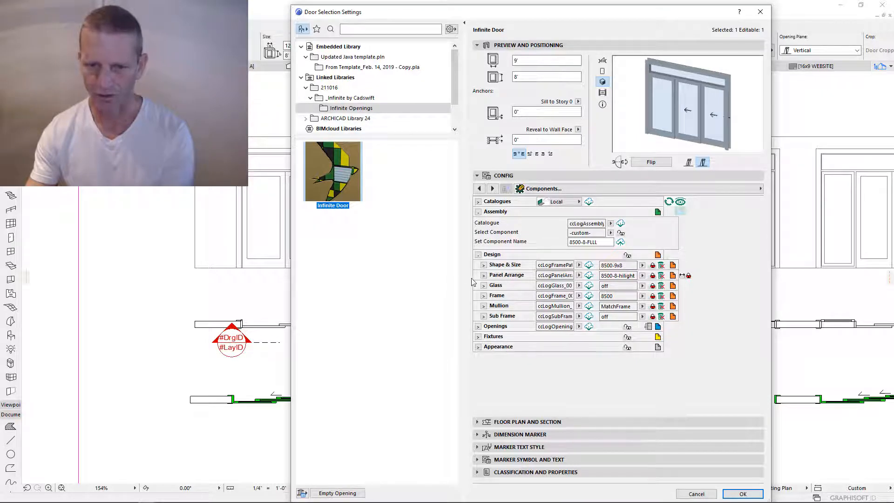
- Turn off differing panel widths for the sliding opening and set Left Panels to 3
{"action": "left_click", "coordinate": [478, 326]}
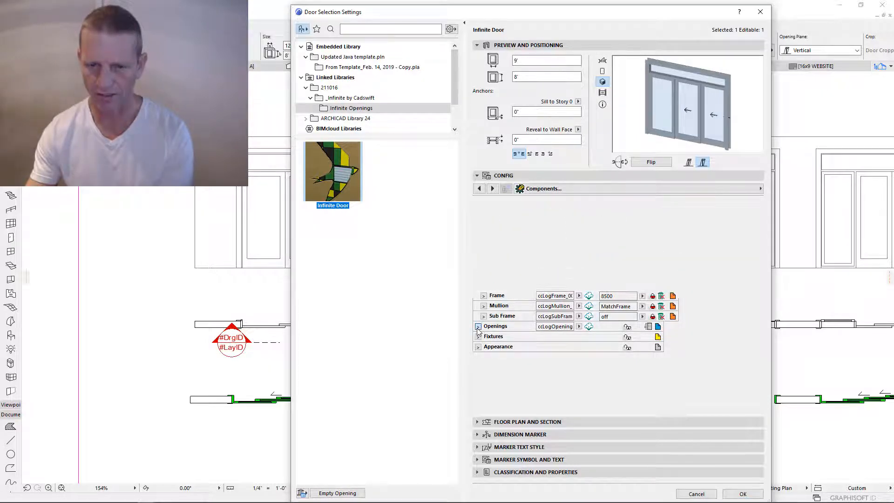
{"action": "left_click", "coordinate": [658, 326]}
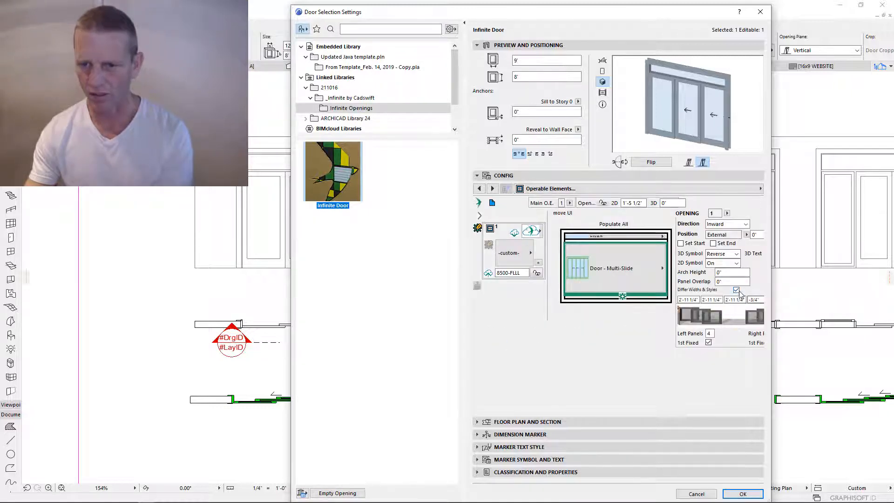
{"action": "left_click", "coordinate": [736, 290]}
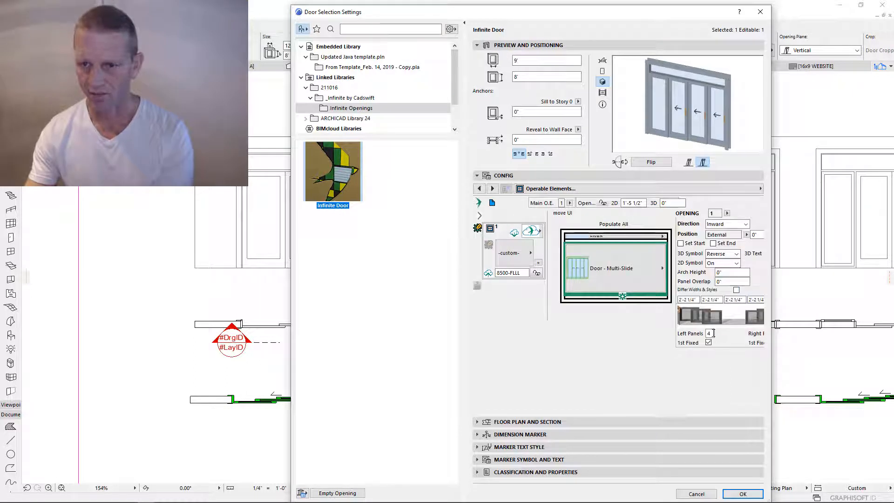
{"action": "left_click_drag", "start_coordinate": [713, 333], "coordinate": [707, 333]}
{"action": "type", "text": "3"}
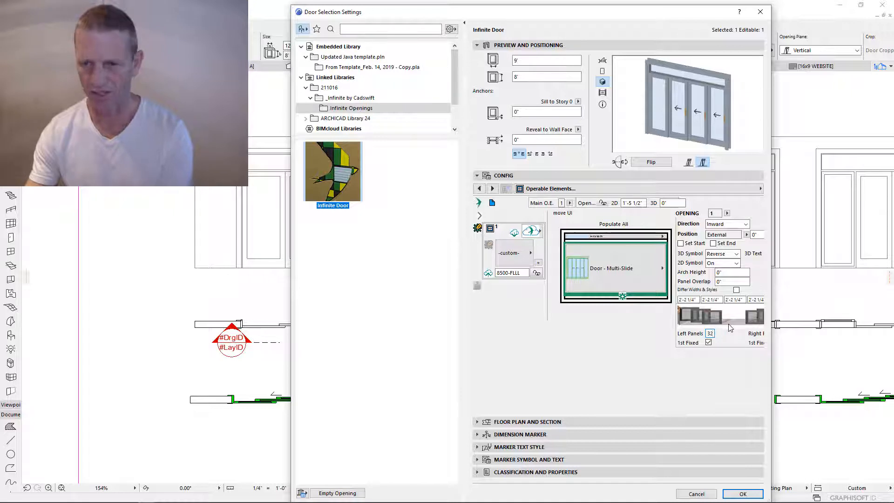
{"action": "key", "text": "Return"}
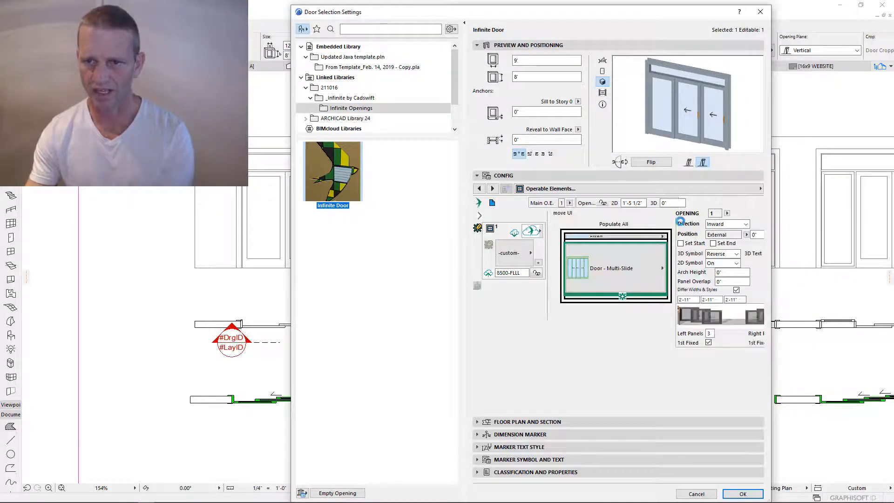
- Review the Threshold and Handles pages and switch off panel 2's external handle, keeping the internal one
{"action": "left_click", "coordinate": [583, 190]}
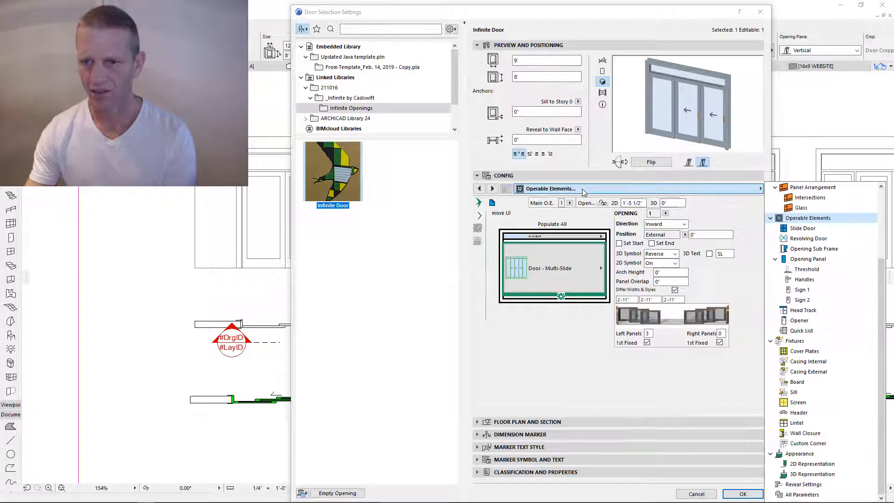
{"action": "left_click", "coordinate": [805, 269]}
{"action": "left_click", "coordinate": [804, 279]}
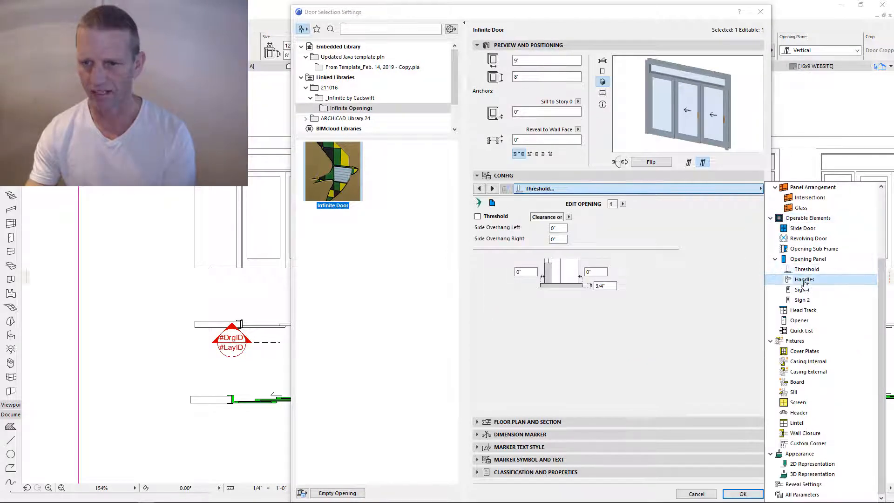
{"action": "left_click", "coordinate": [658, 303]}
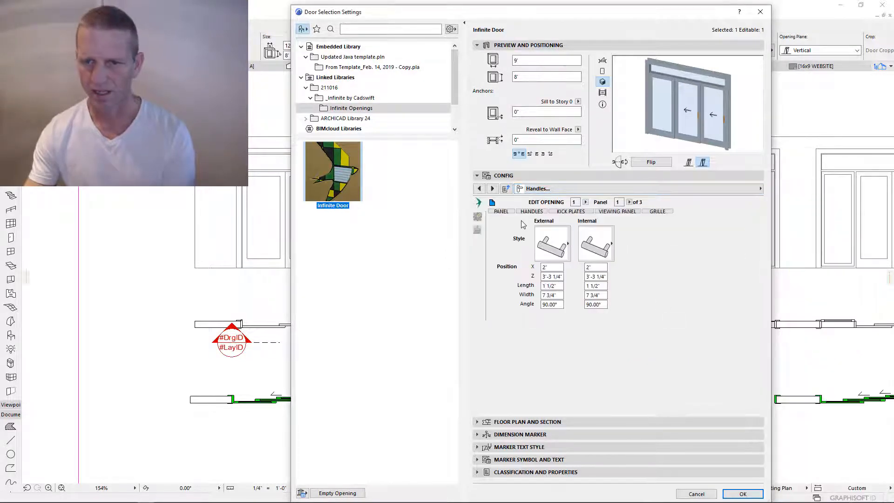
{"action": "left_click", "coordinate": [630, 202]}
{"action": "left_click", "coordinate": [640, 212]}
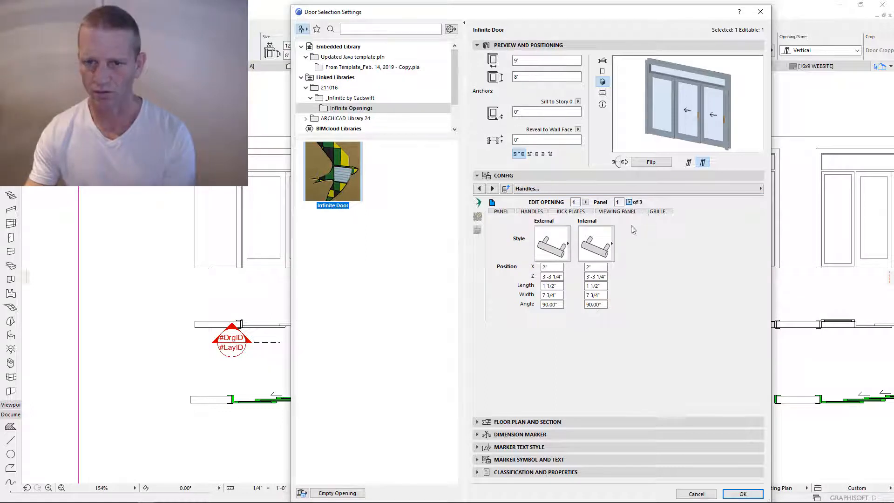
{"action": "left_click", "coordinate": [553, 254]}
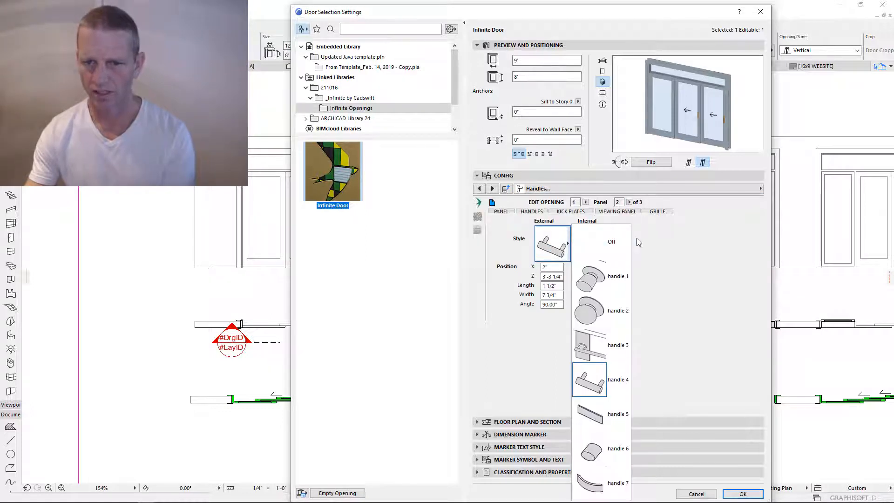
{"action": "left_click", "coordinate": [637, 239]}
{"action": "left_click", "coordinate": [559, 250]}
{"action": "left_click", "coordinate": [591, 243]}
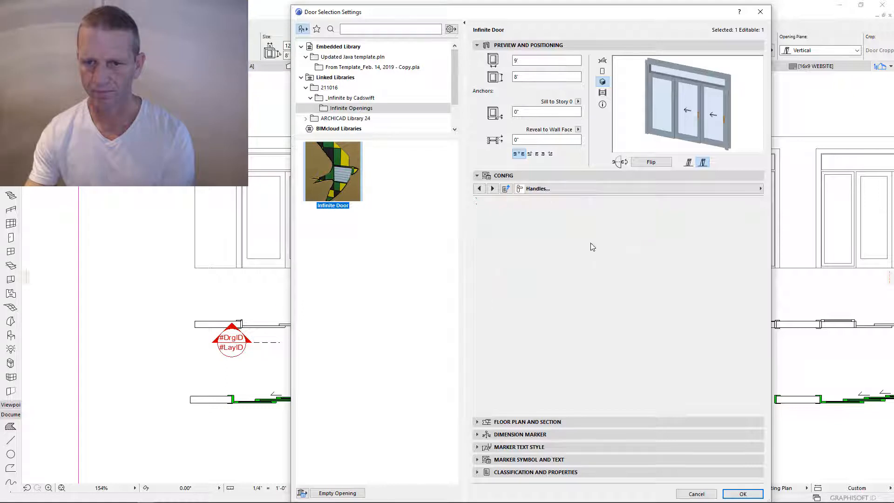
{"action": "left_click", "coordinate": [596, 243]}
{"action": "left_click", "coordinate": [676, 242]}
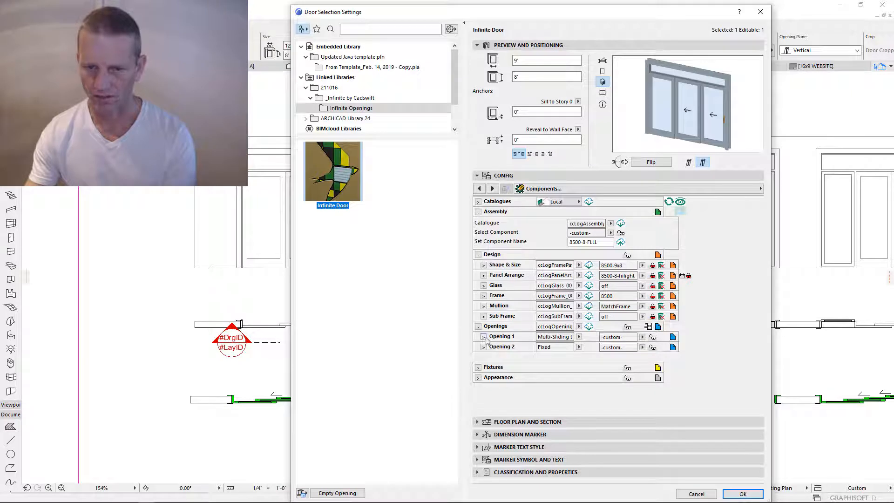
- Turn the Sliding Door off and save Opening 1 as the 8500-FLL component
{"action": "left_click", "coordinate": [484, 337]}
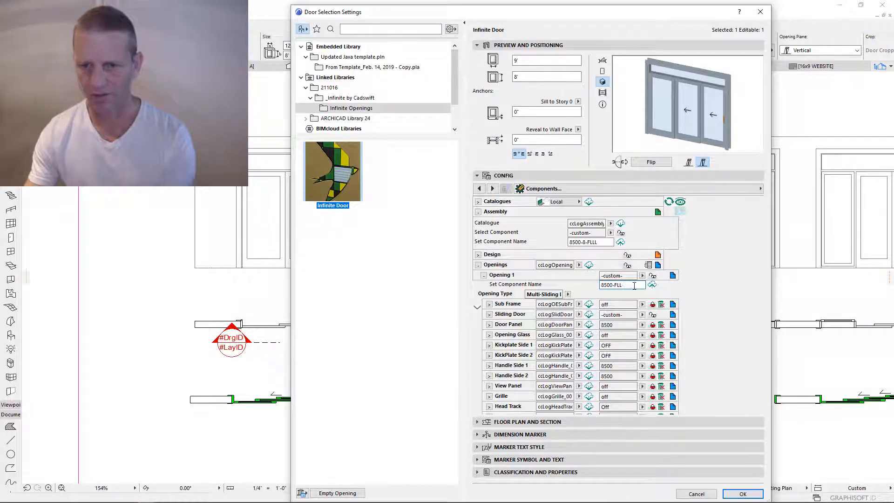
{"action": "left_click", "coordinate": [652, 285]}
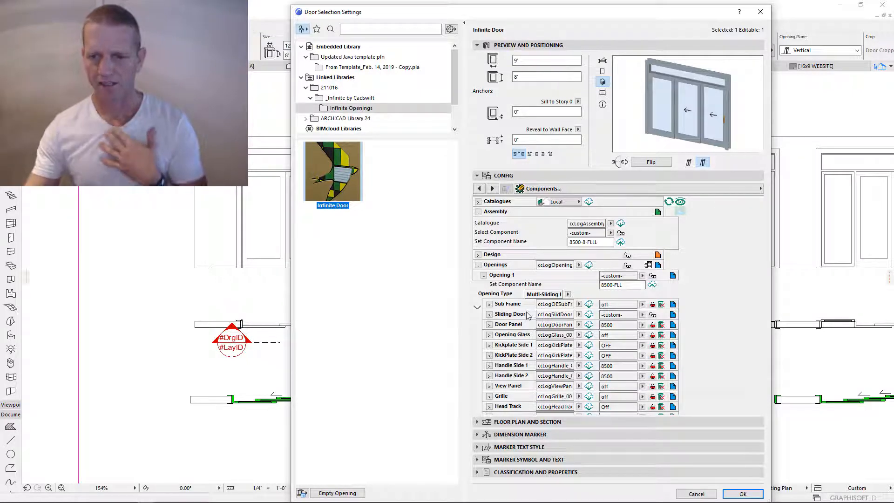
{"action": "left_click", "coordinate": [673, 315]}
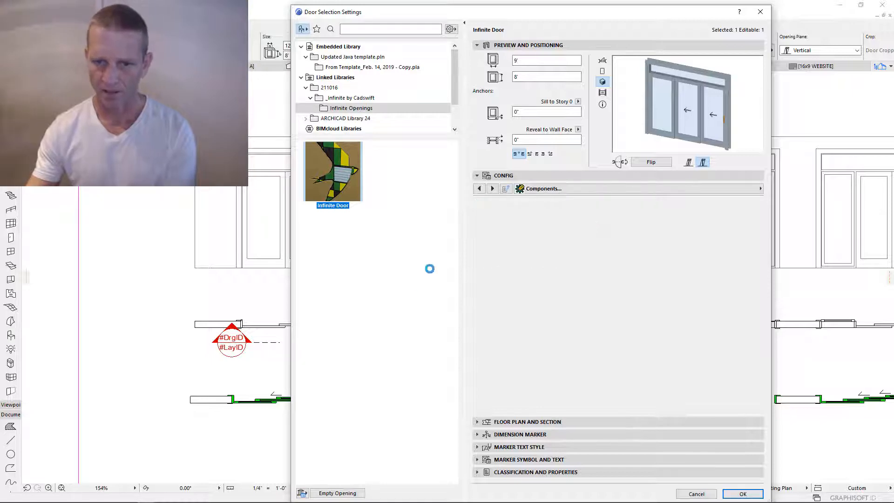
{"action": "left_click", "coordinate": [642, 315]}
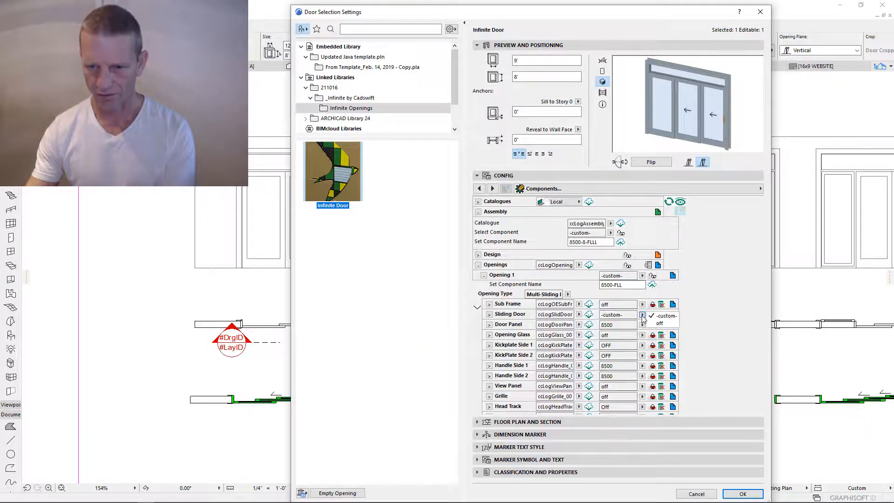
{"action": "left_click", "coordinate": [661, 328]}
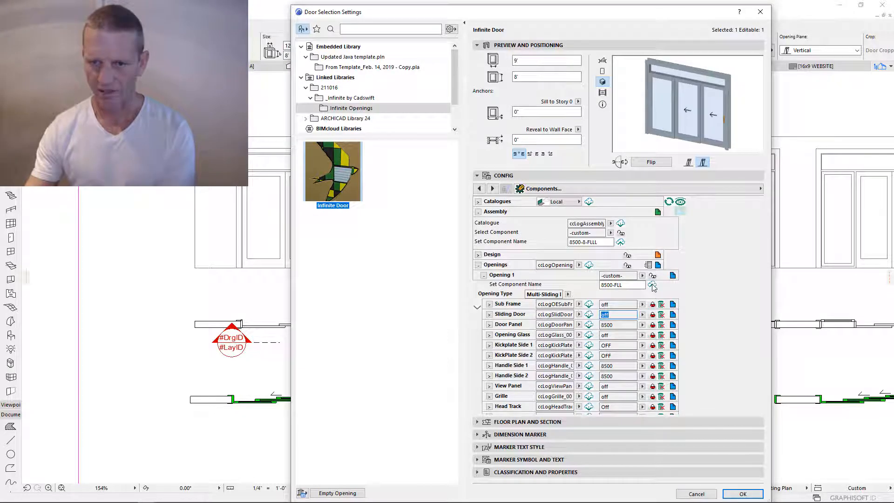
{"action": "left_click", "coordinate": [588, 266]}
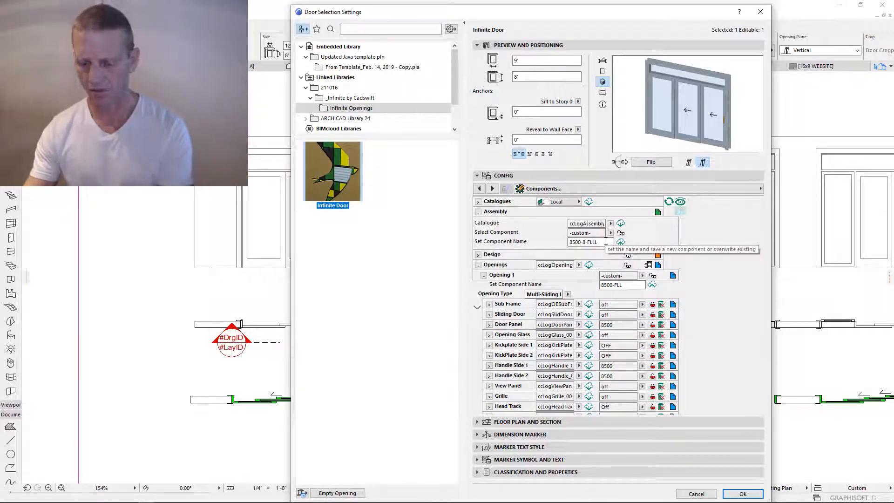
- Trim the assembly name to 8500-8-FLL and save it as a component
{"action": "left_click", "coordinate": [605, 242]}
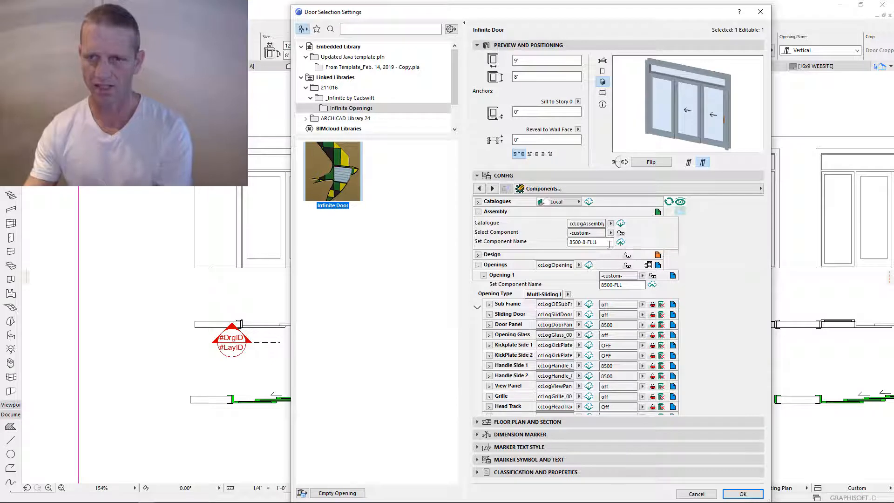
{"action": "key", "text": "BackSpace"}
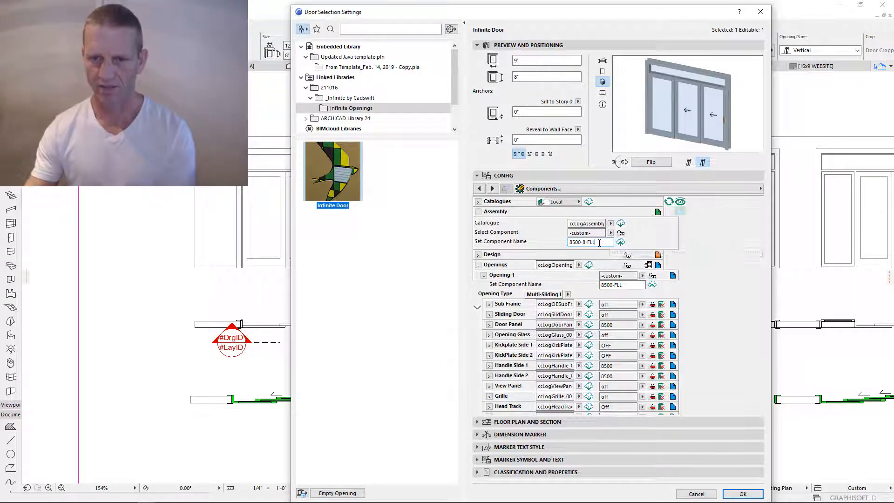
{"action": "left_click", "coordinate": [594, 251]}
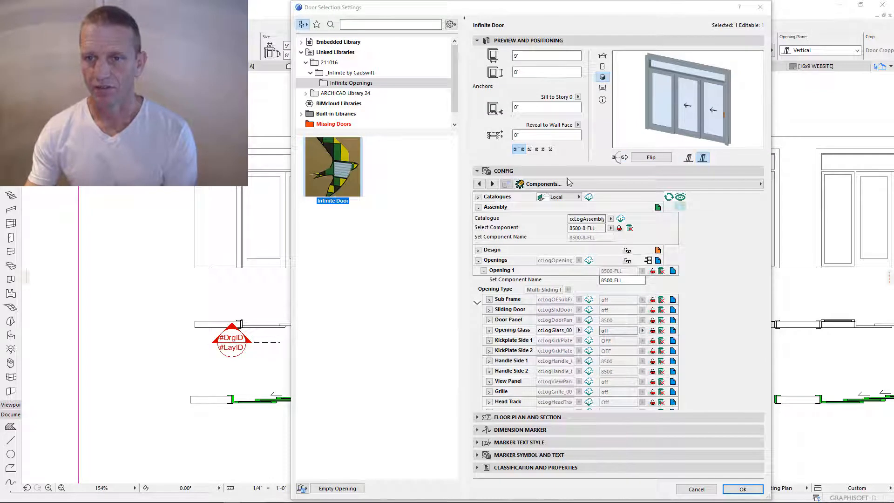
- Apply the 8500-8-FLL assembly component, accept the settings, and open the 12' x 8' door's settings
{"action": "left_click", "coordinate": [610, 228]}
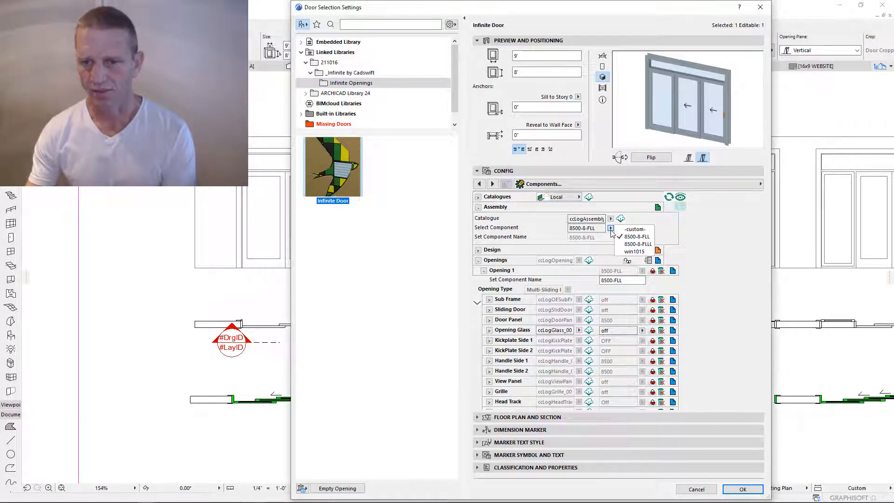
{"action": "left_click", "coordinate": [634, 245]}
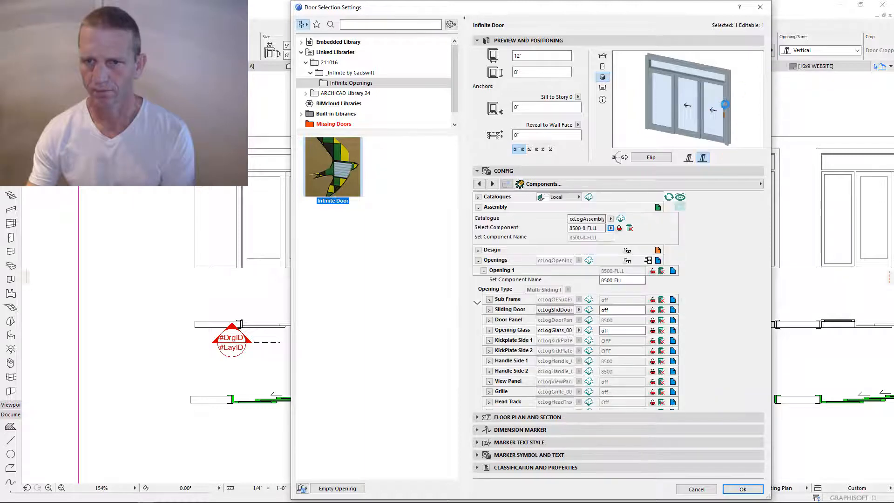
{"action": "left_click", "coordinate": [611, 228]}
{"action": "left_click", "coordinate": [634, 237]}
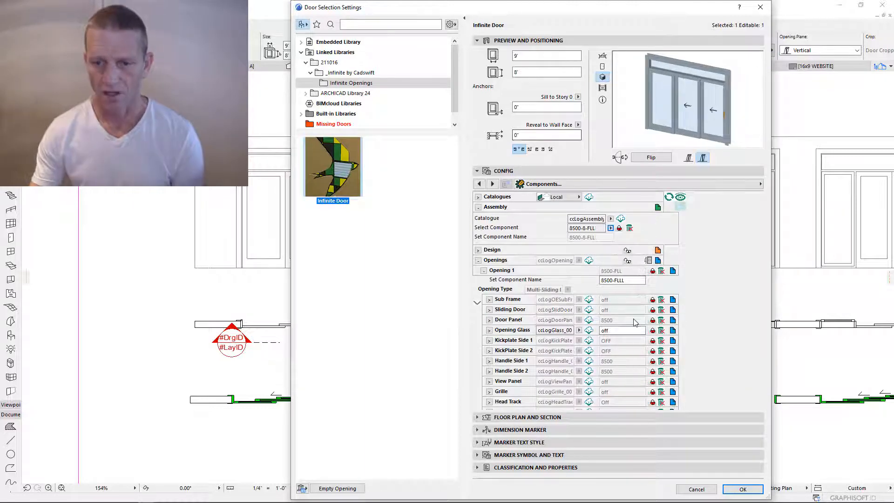
{"action": "left_click", "coordinate": [742, 489]}
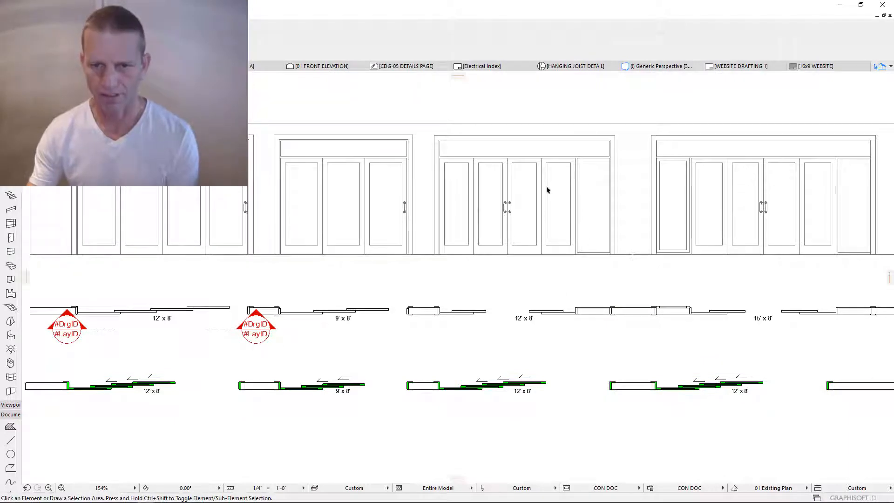
{"action": "double_click", "coordinate": [438, 392]}
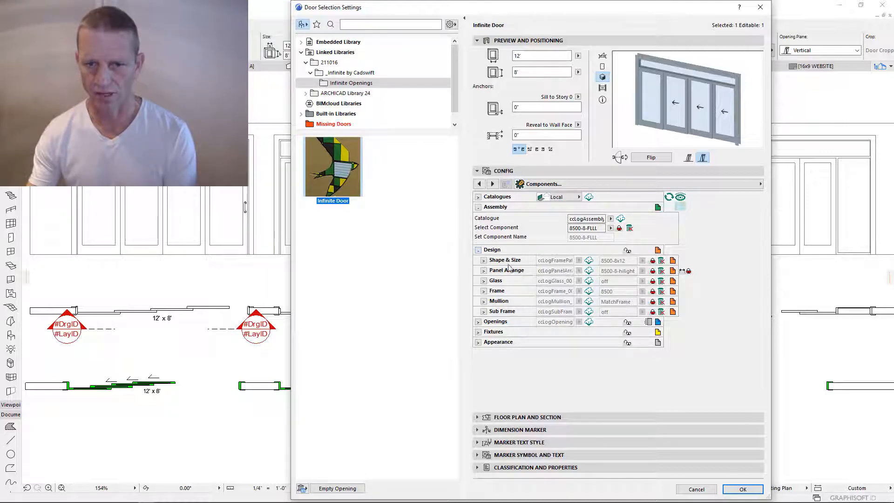
- Switch to Panel Arrangement and set the number of columns to 2
{"action": "left_click", "coordinate": [673, 271]}
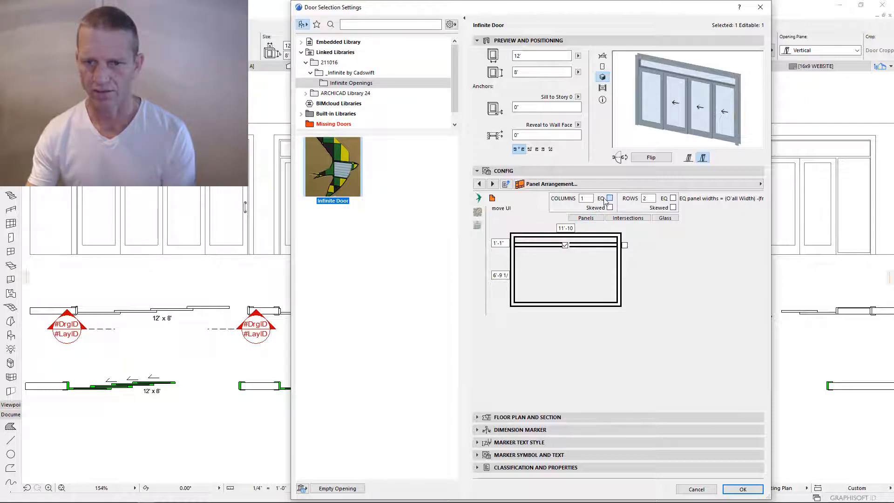
{"action": "left_click_drag", "start_coordinate": [588, 197], "coordinate": [562, 200]}
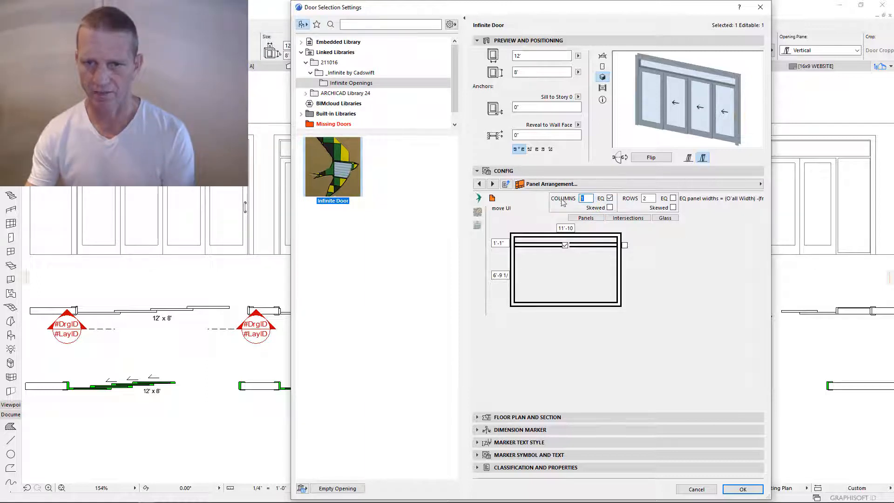
{"action": "type", "text": "2"}
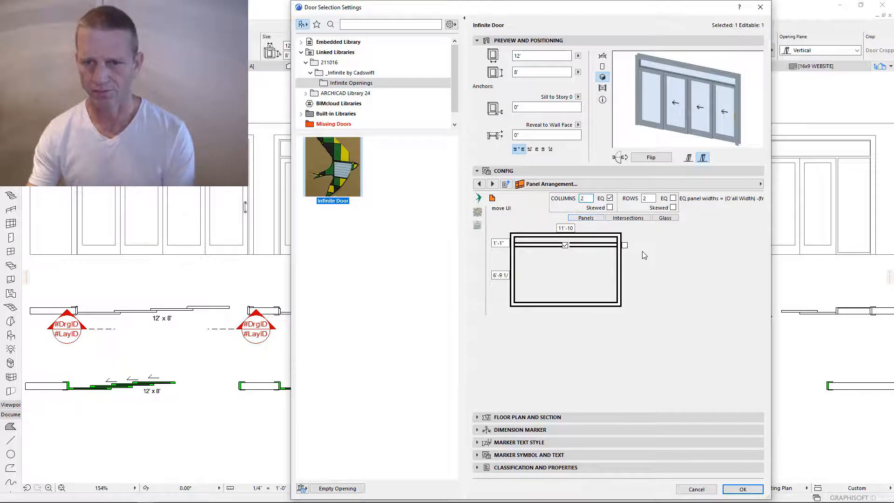
{"action": "left_click", "coordinate": [610, 199]}
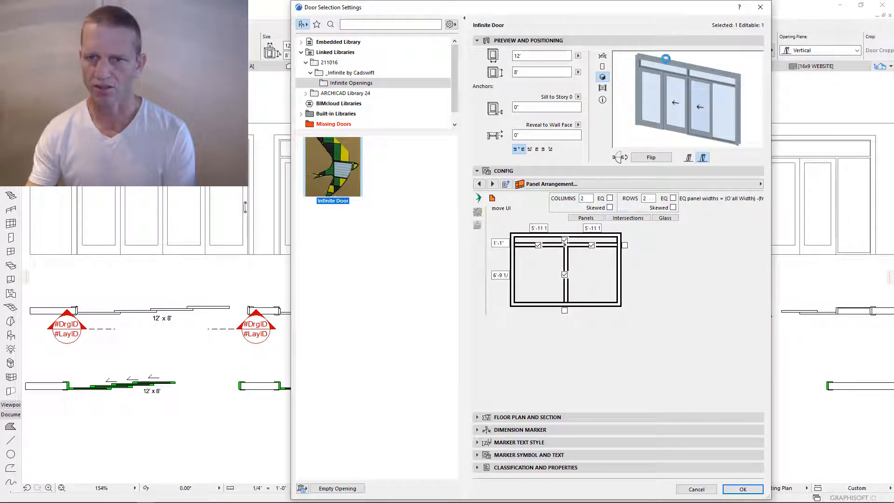
- Set the top row size to 340 and the lower row to 260, then hide the row fields
{"action": "mouse_move", "coordinate": [642, 13]}
{"action": "left_mouse_down"}
{"action": "mouse_move", "coordinate": [598, 74]}
{"action": "mouse_move", "coordinate": [514, 350]}
{"action": "mouse_move", "coordinate": [595, 225]}
{"action": "mouse_move", "coordinate": [595, 34]}
{"action": "mouse_move", "coordinate": [636, 11]}
{"action": "left_mouse_up"}
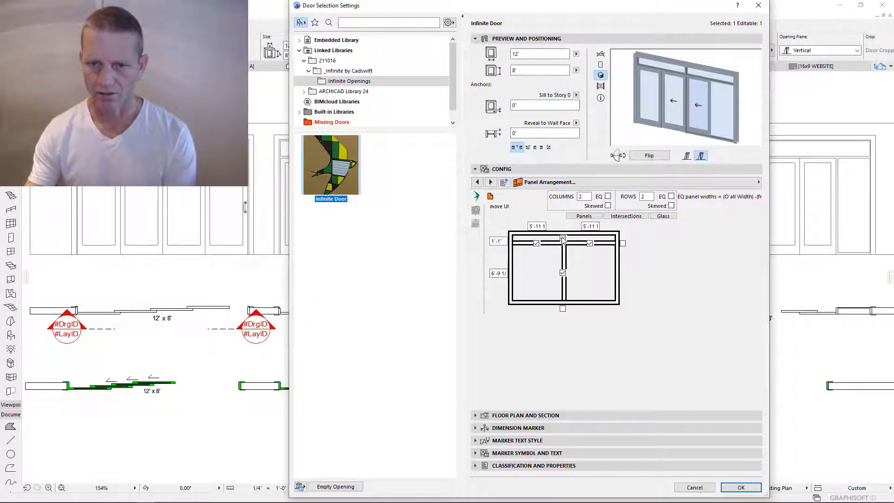
{"action": "left_click", "coordinate": [563, 238]}
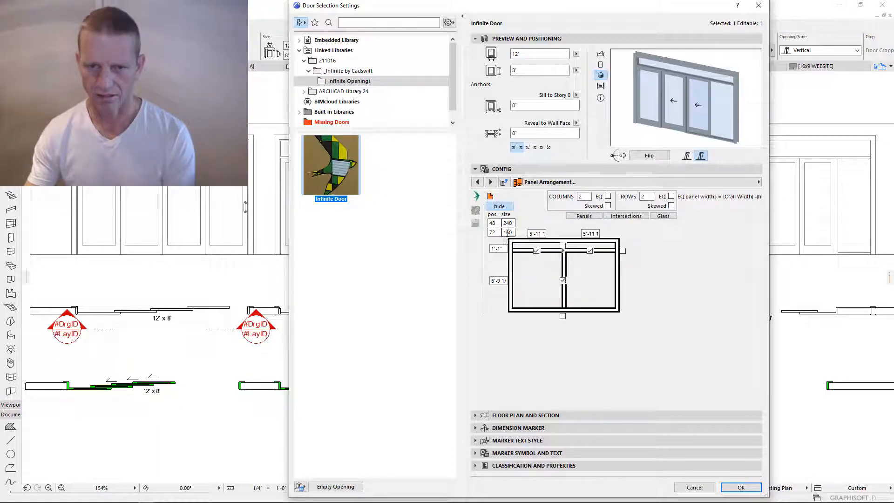
{"action": "type", "text": "2"}
{"action": "left_click", "coordinate": [508, 223]}
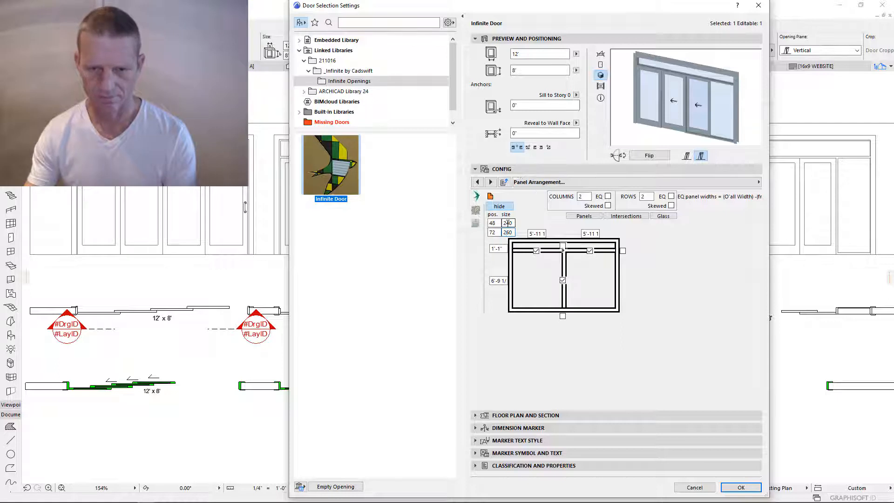
{"action": "type", "text": "340"}
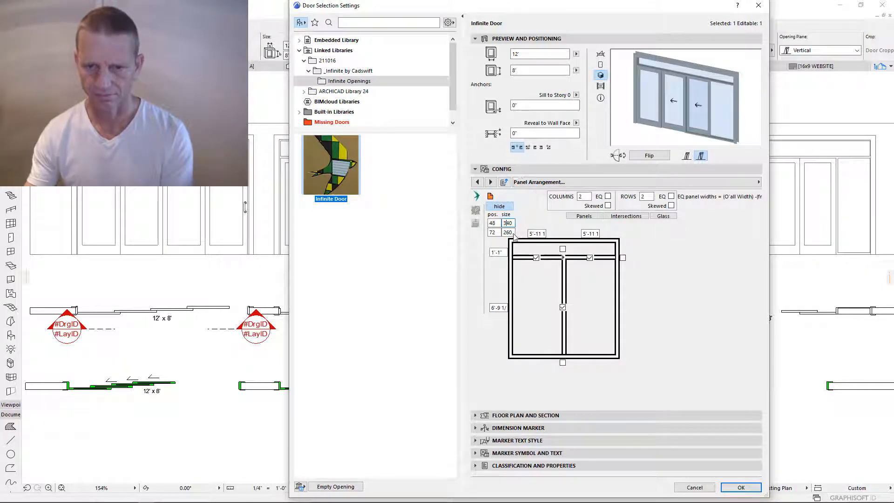
{"action": "key", "text": "Return"}
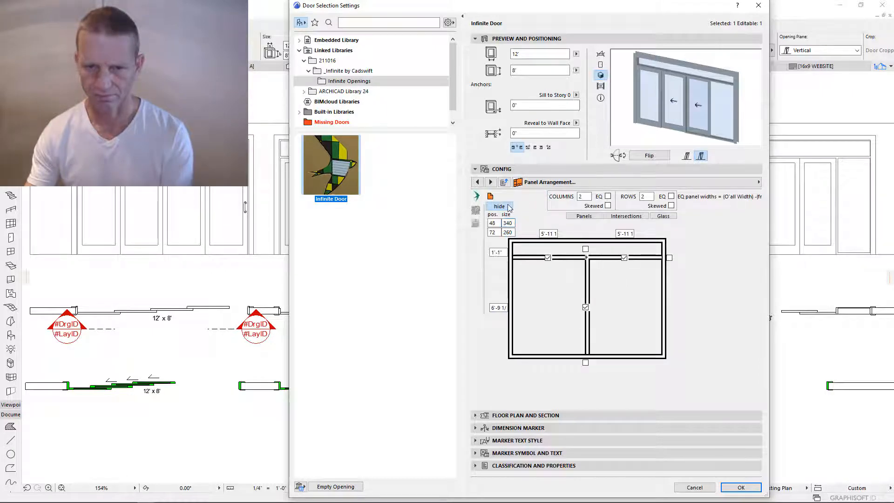
{"action": "left_click", "coordinate": [506, 207]}
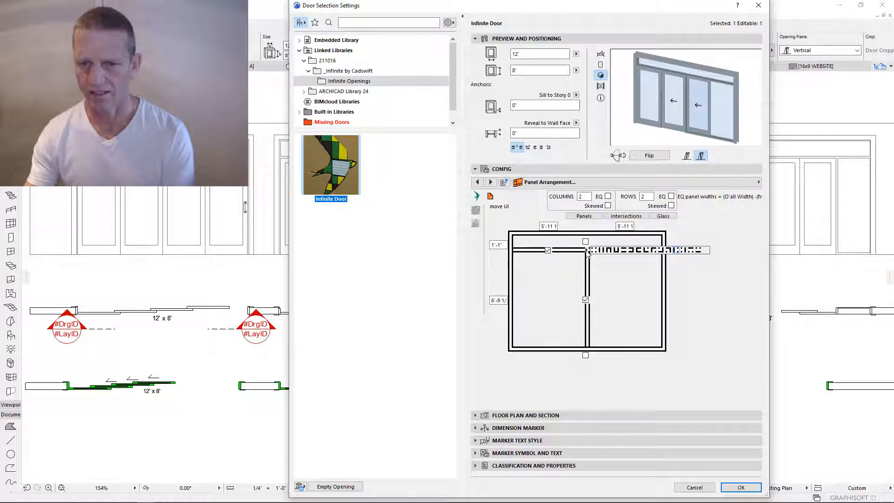
{"action": "left_click", "coordinate": [626, 252]}
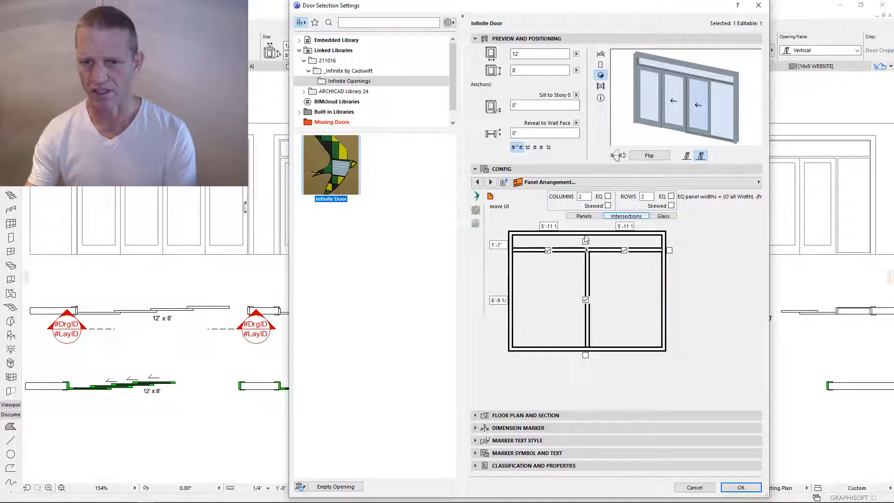
- Enter 9'-6 as the left column width, leaving the right column about 2'-4
{"action": "mouse_move", "coordinate": [641, 7]}
{"action": "left_mouse_down"}
{"action": "mouse_move", "coordinate": [621, 18]}
{"action": "mouse_move", "coordinate": [511, 365]}
{"action": "mouse_move", "coordinate": [531, 235]}
{"action": "mouse_move", "coordinate": [498, 281]}
{"action": "mouse_move", "coordinate": [376, 279]}
{"action": "mouse_move", "coordinate": [674, 252]}
{"action": "mouse_move", "coordinate": [671, 10]}
{"action": "mouse_move", "coordinate": [657, 5]}
{"action": "left_mouse_up"}
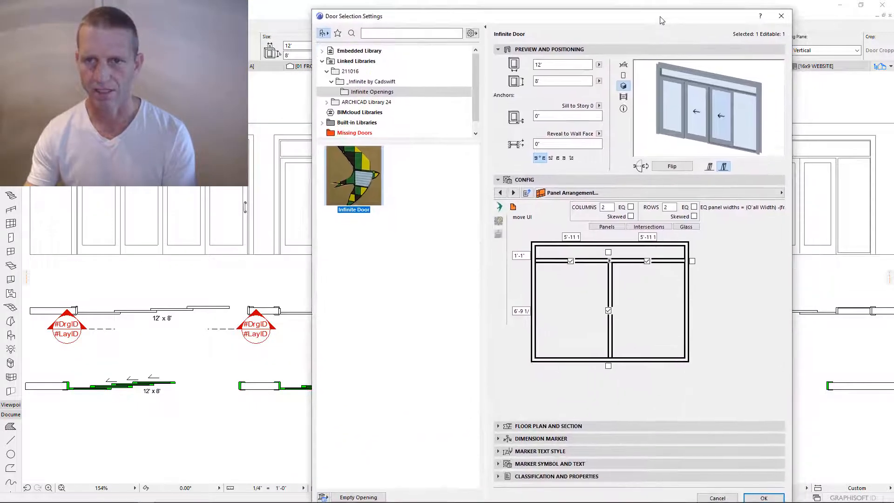
{"action": "left_click", "coordinate": [561, 231]}
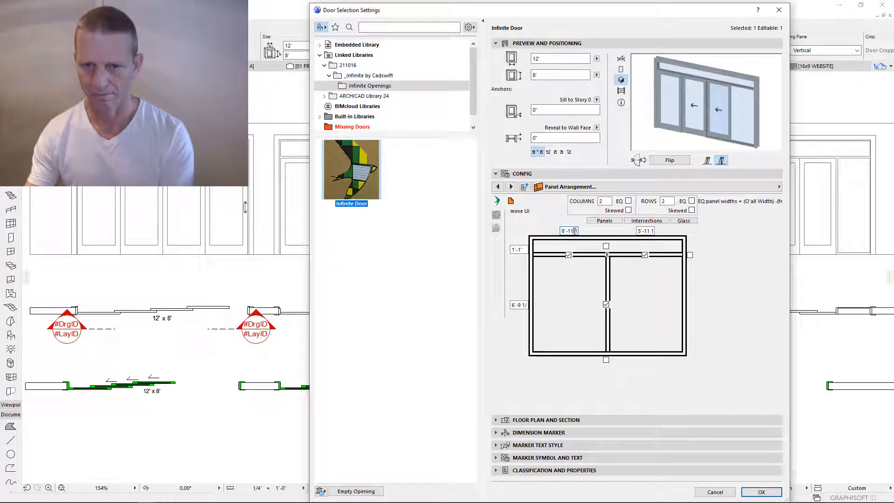
{"action": "key", "text": "Return"}
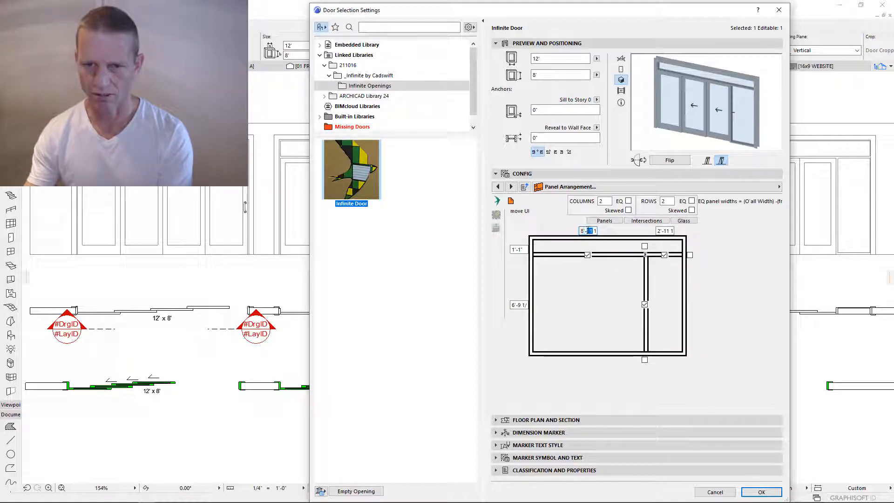
{"action": "double_click", "coordinate": [582, 231]}
{"action": "type", "text": "9"}
{"action": "key", "text": "Return"}
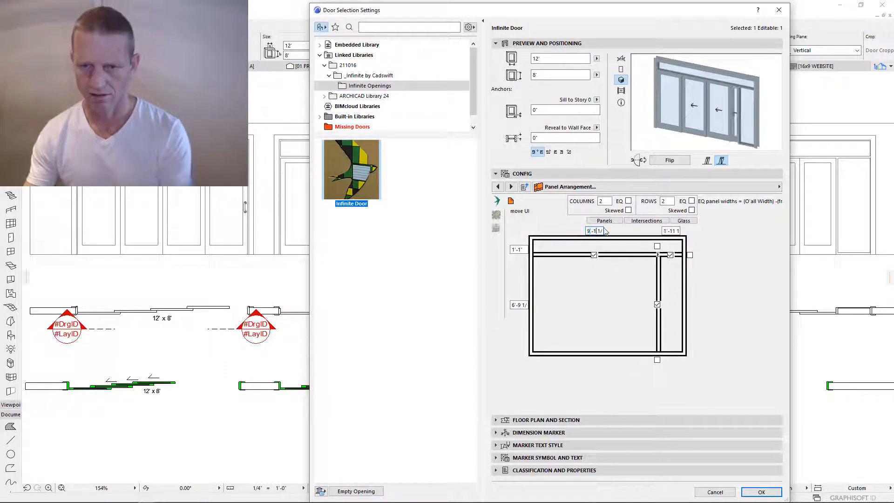
{"action": "type", "text": "6"}
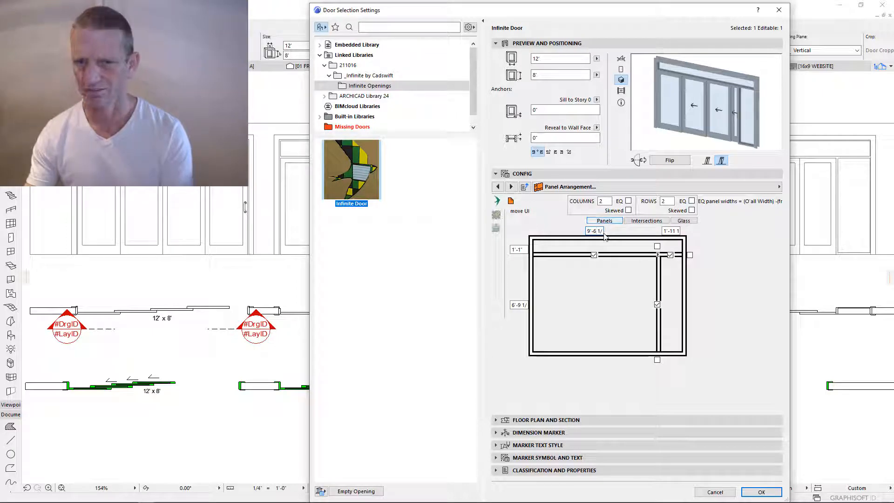
{"action": "key", "text": "Return"}
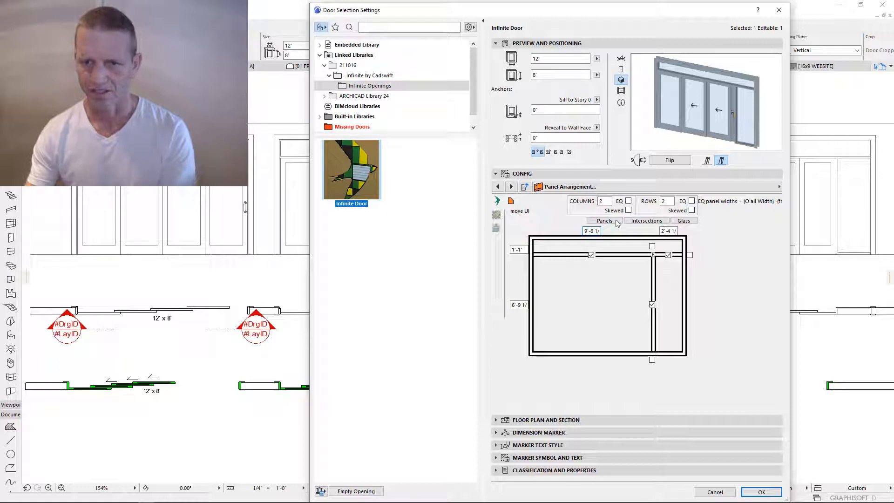
{"action": "left_click", "coordinate": [496, 215]}
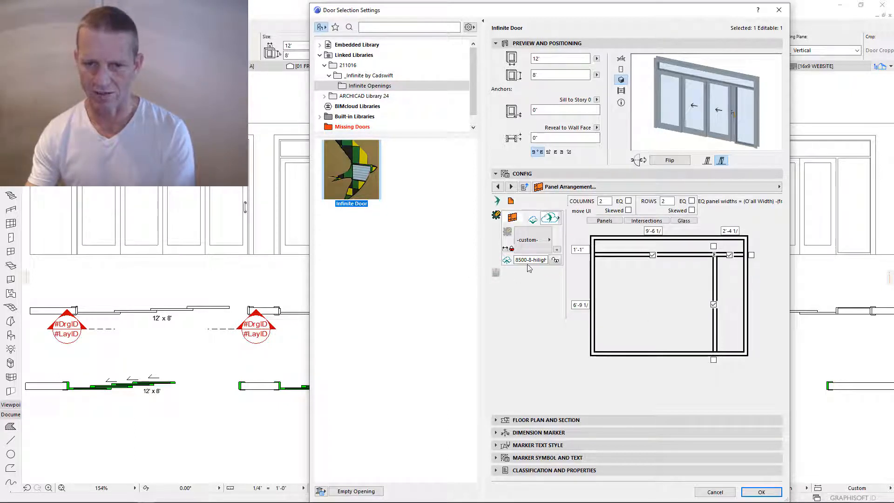
- Rename the panel arrangement component to 8500-8-H-S1 and save it as a component
{"action": "mouse_move", "coordinate": [531, 259]}
{"action": "left_mouse_down"}
{"action": "mouse_move", "coordinate": [554, 260]}
{"action": "mouse_move", "coordinate": [529, 259]}
{"action": "left_mouse_up"}
{"action": "type", "text": "H"}
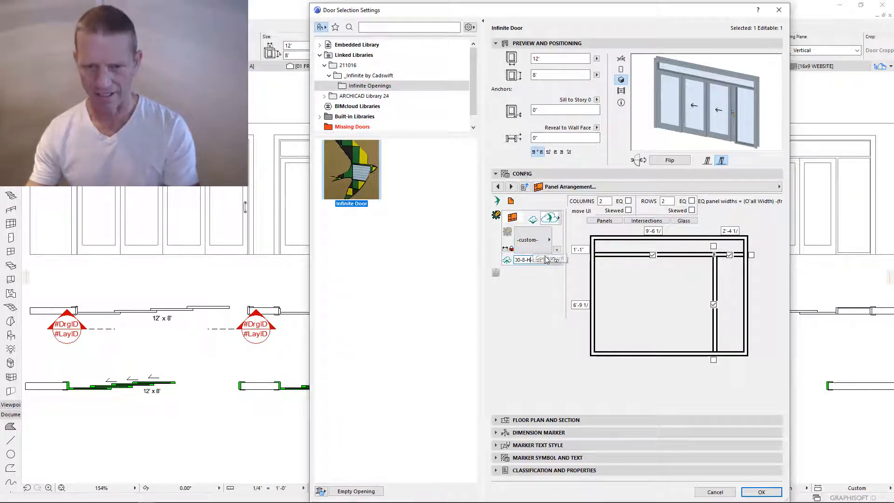
{"action": "type", "text": "-sidel"}
{"action": "key", "text": "Return"}
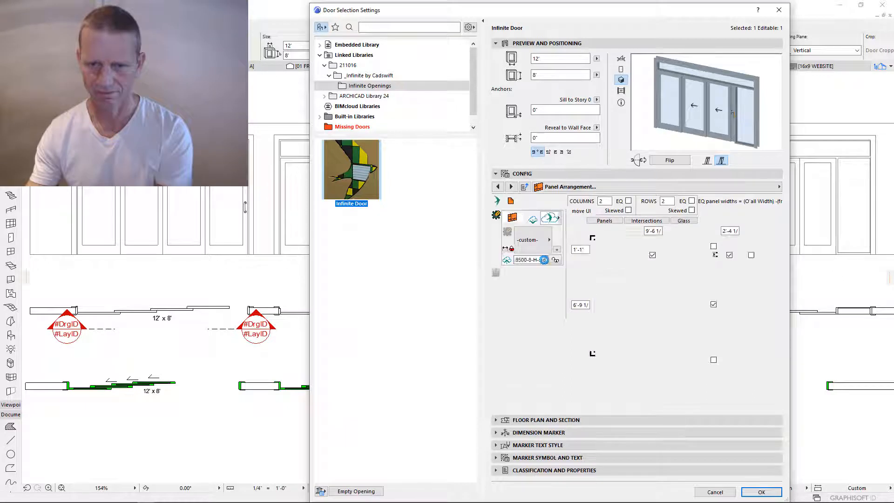
{"action": "left_click", "coordinate": [542, 259]}
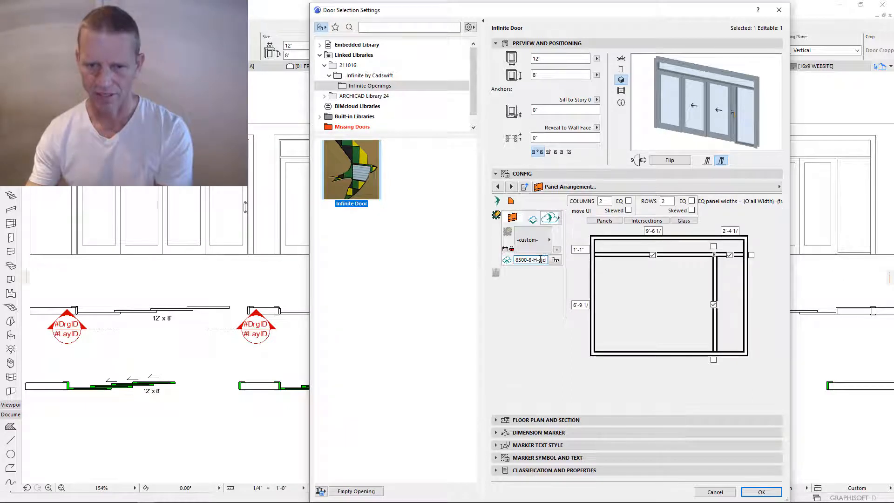
{"action": "left_click_drag", "start_coordinate": [542, 259], "coordinate": [549, 260]}
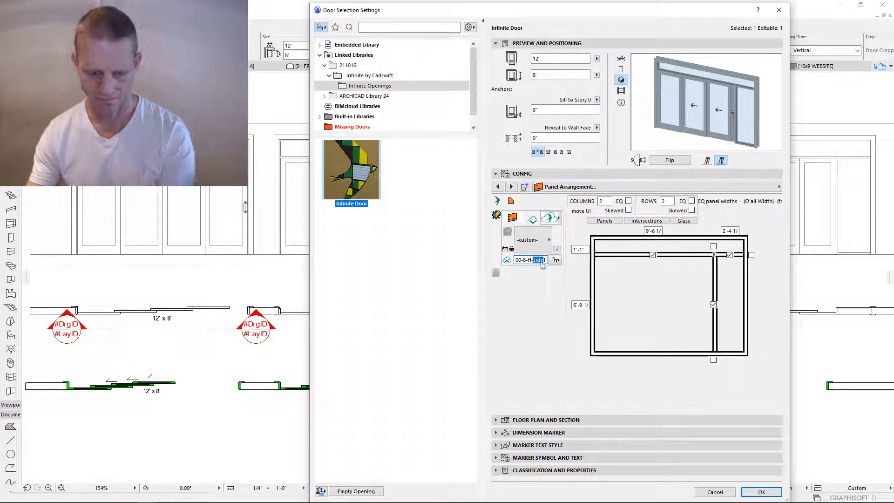
{"action": "type", "text": "S"}
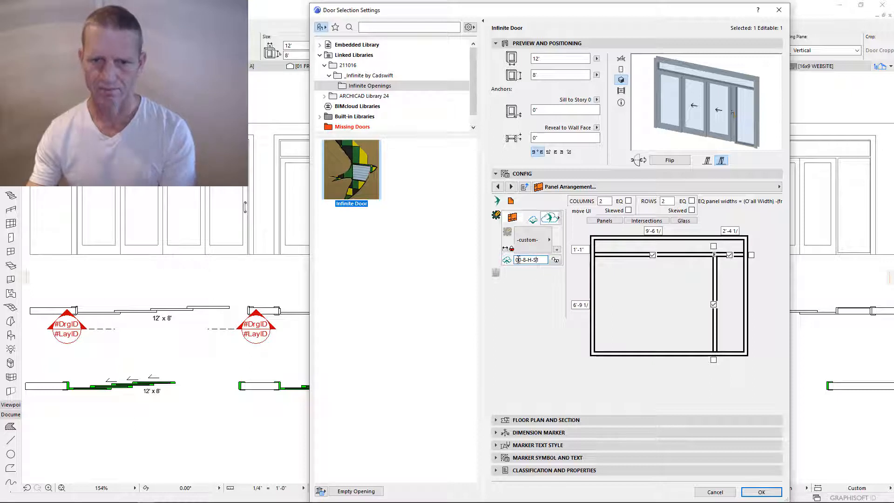
{"action": "key", "text": "Return"}
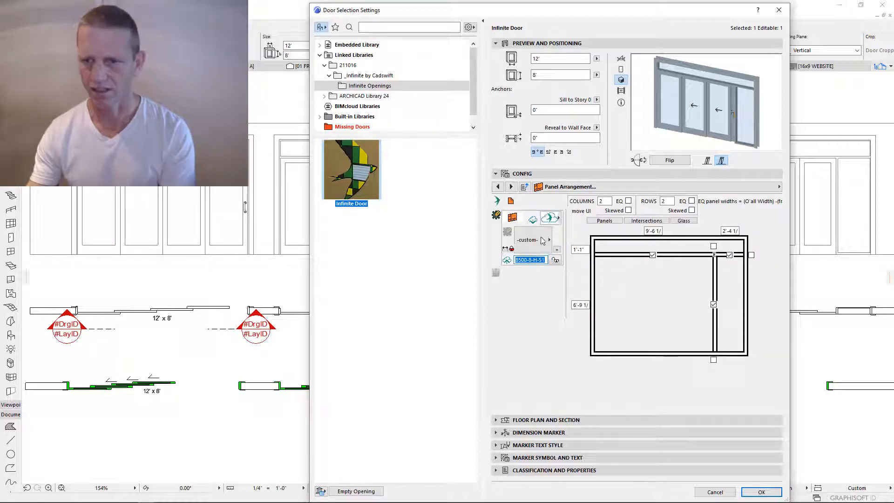
{"action": "left_click", "coordinate": [508, 261]}
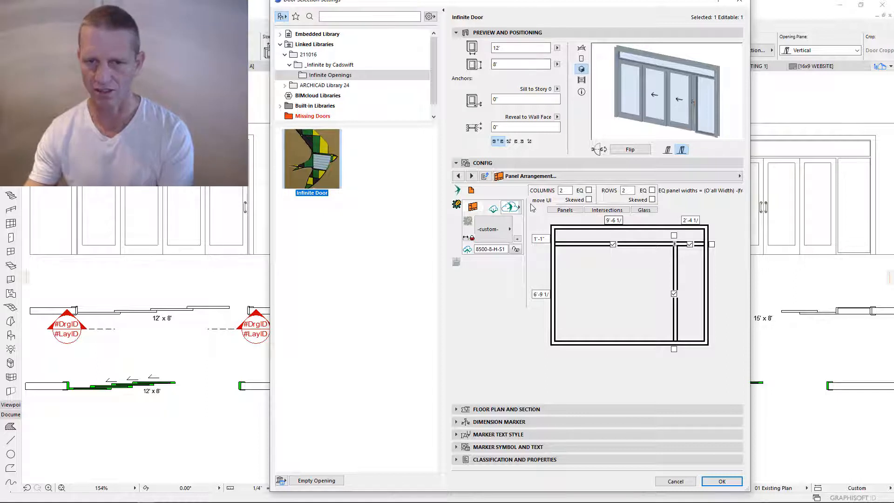
- Apply the saved 8500-8-H-S1 arrangement from the preset list, then retype the left column width
{"action": "left_click", "coordinate": [494, 209]}
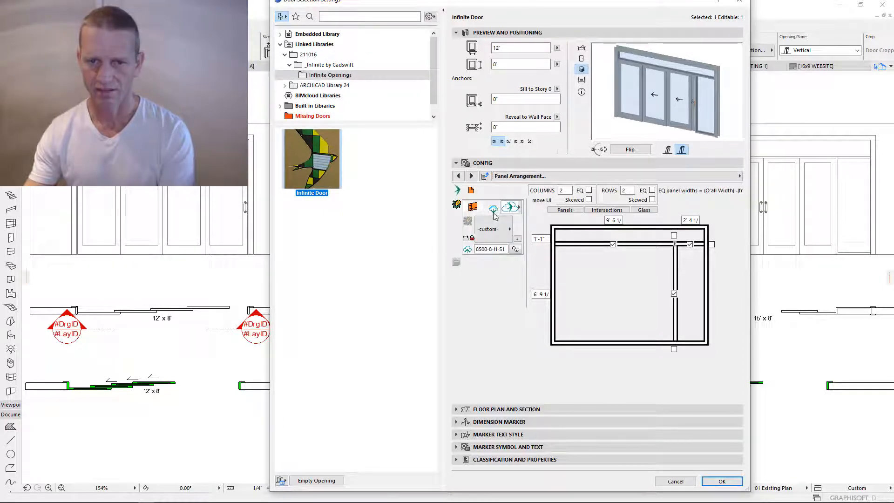
{"action": "left_click", "coordinate": [514, 249]}
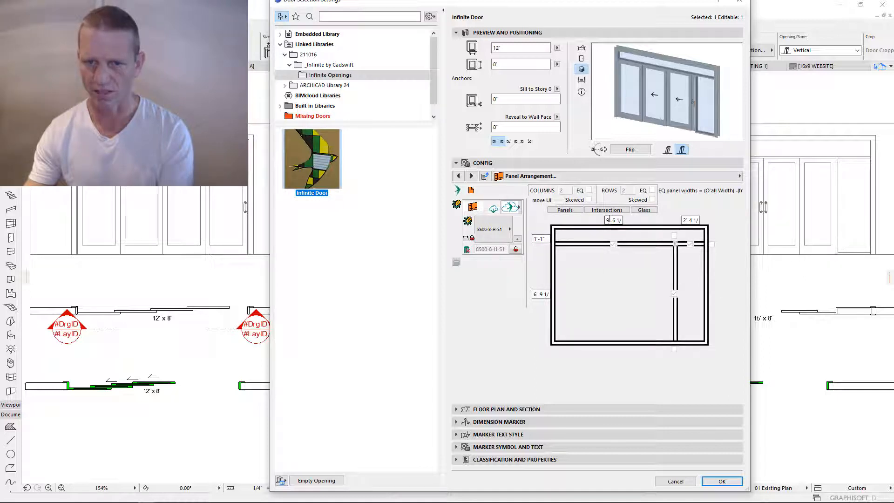
{"action": "left_click_drag", "start_coordinate": [610, 219], "coordinate": [602, 220]}
{"action": "type", "text": "6"}
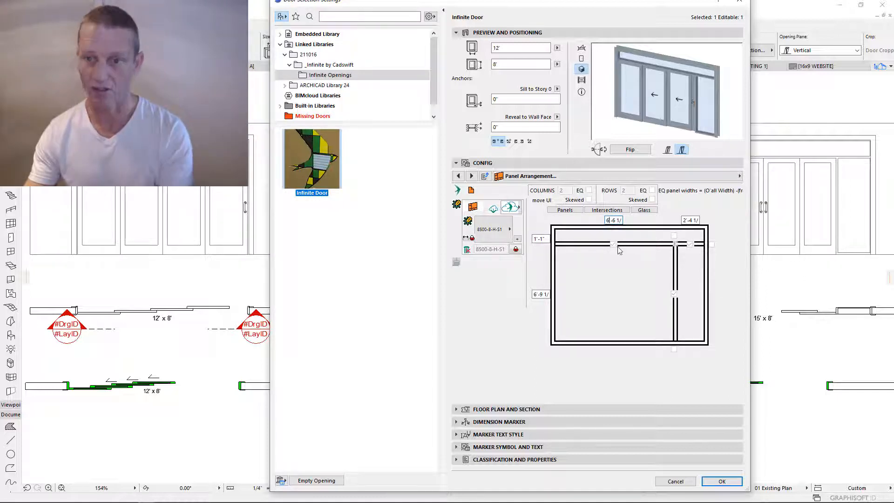
{"action": "key", "text": "Return"}
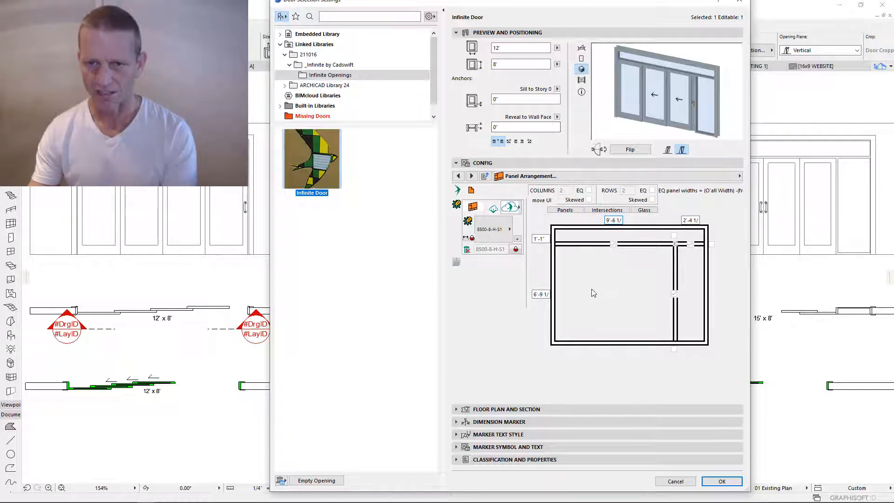
- On the Components page, collapse Design, expand Openings, and bring up Opening 1's Operable Elements
{"action": "left_click", "coordinate": [471, 190]}
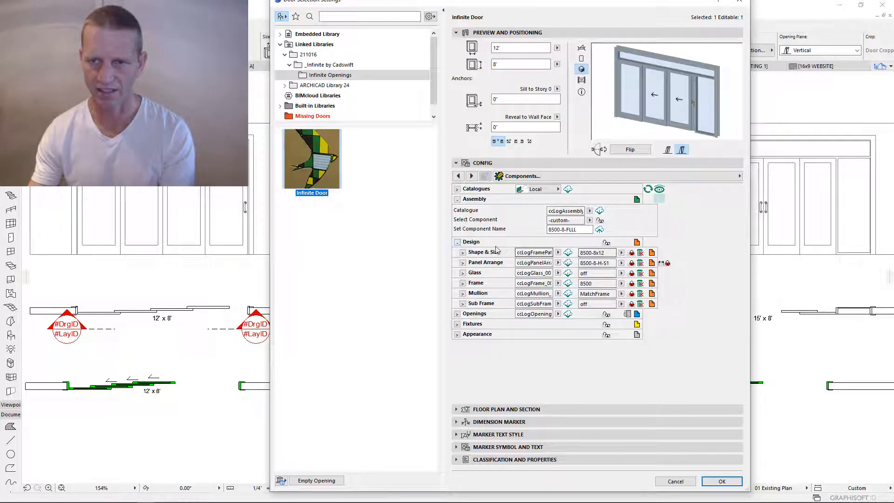
{"action": "left_click", "coordinate": [463, 304]}
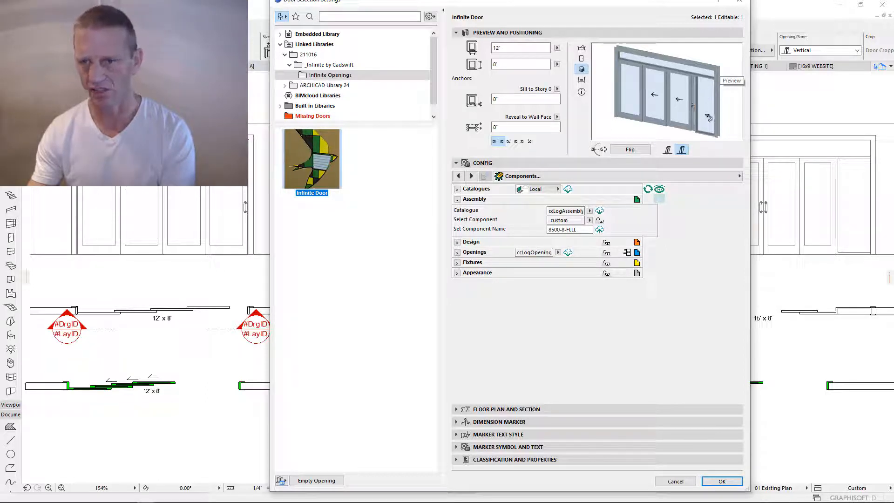
{"action": "left_click", "coordinate": [456, 254]}
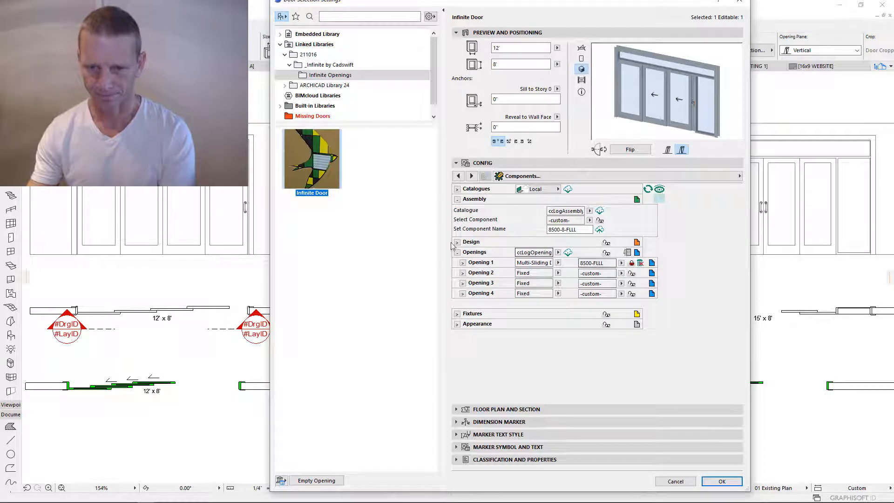
{"action": "left_click", "coordinate": [637, 252]}
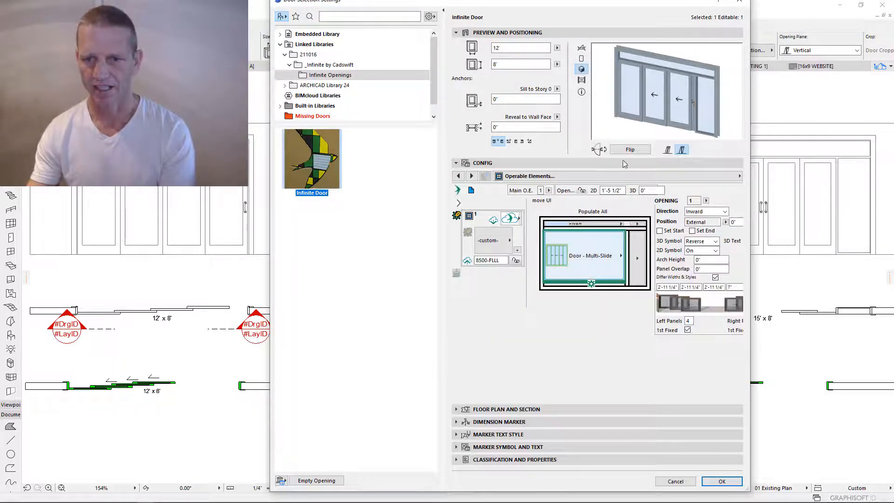
- Turn off Differ Widths & Styles and give the multi-slide opening 2 left and 2 right panels
{"action": "left_click_drag", "start_coordinate": [663, 9], "coordinate": [602, 18]}
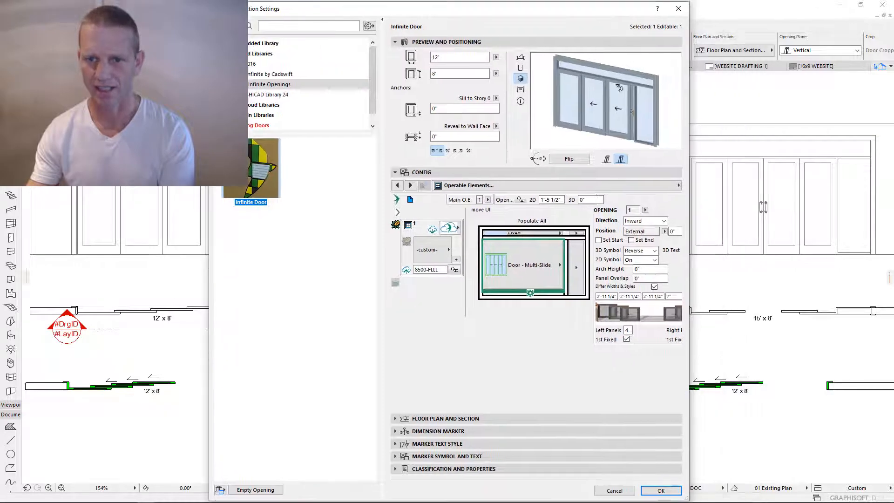
{"action": "left_click_drag", "start_coordinate": [691, 240], "coordinate": [743, 241]}
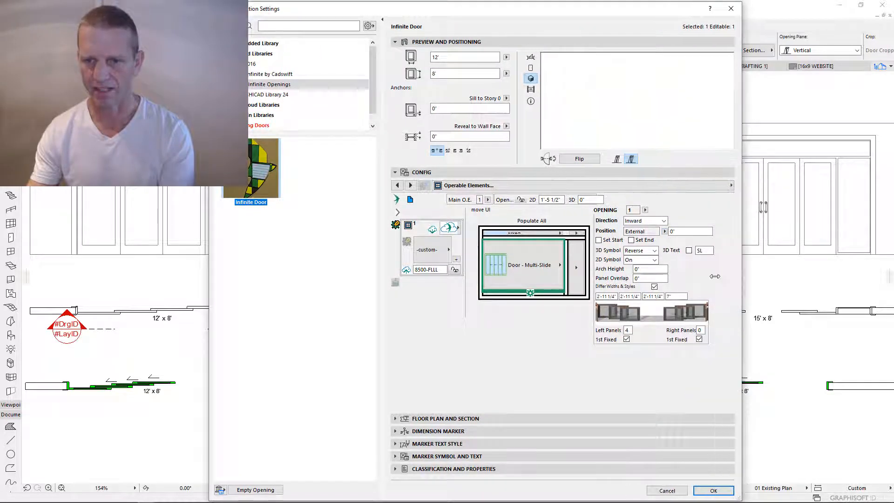
{"action": "left_click", "coordinate": [655, 287]}
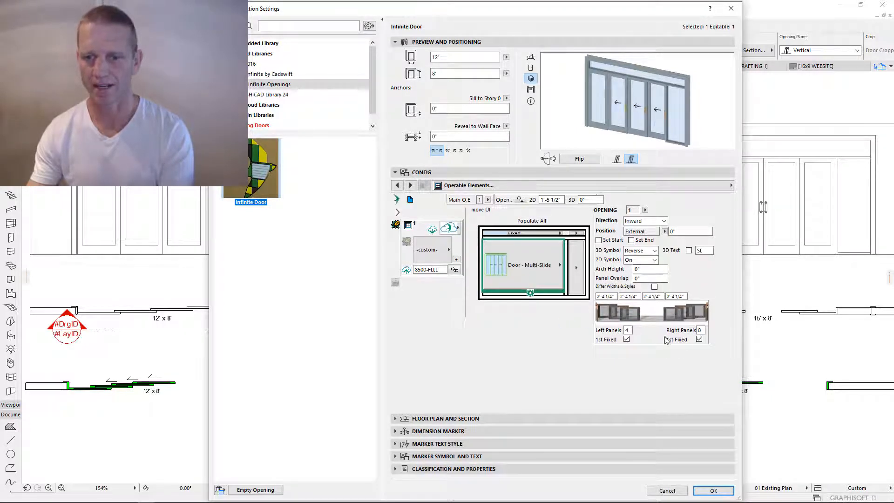
{"action": "double_click", "coordinate": [628, 329]}
{"action": "type", "text": "2"}
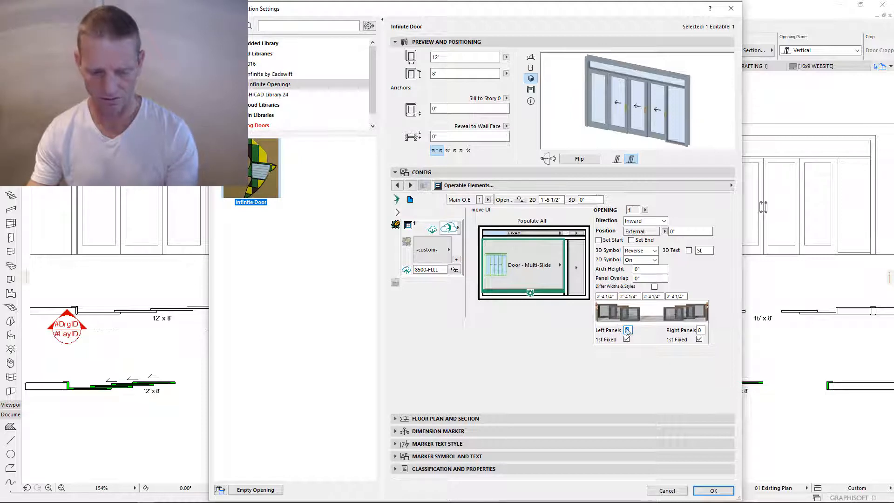
{"action": "left_click", "coordinate": [701, 329]}
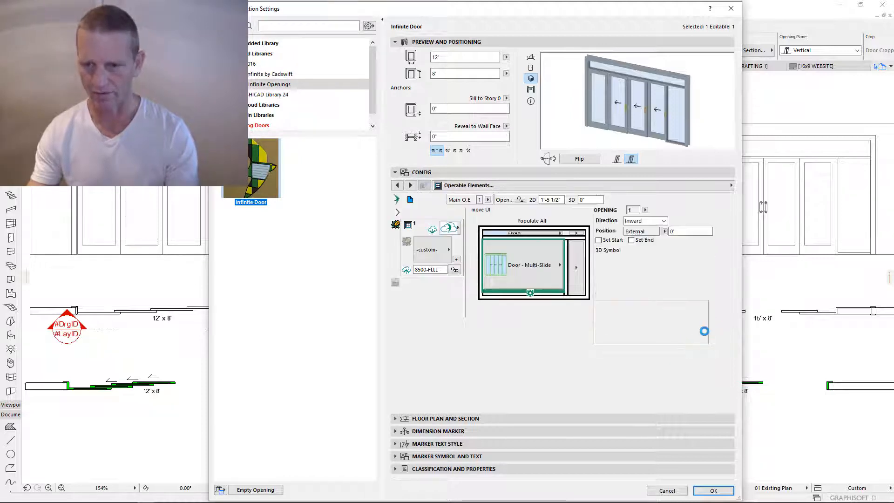
{"action": "type", "text": "2"}
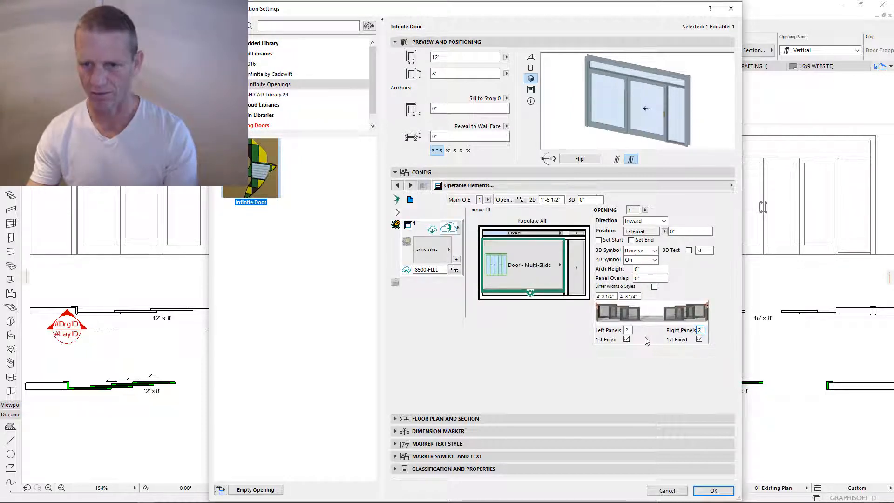
{"action": "key", "text": "Tab"}
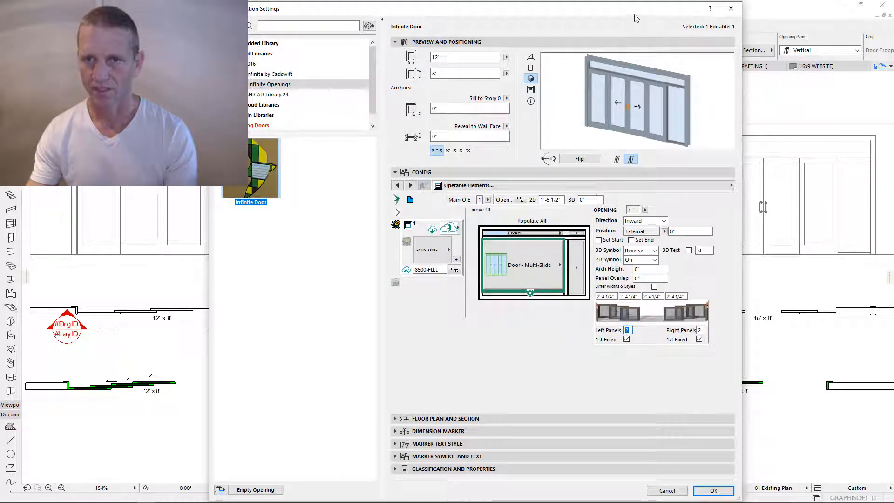
{"action": "left_click_drag", "start_coordinate": [634, 12], "coordinate": [616, 304]}
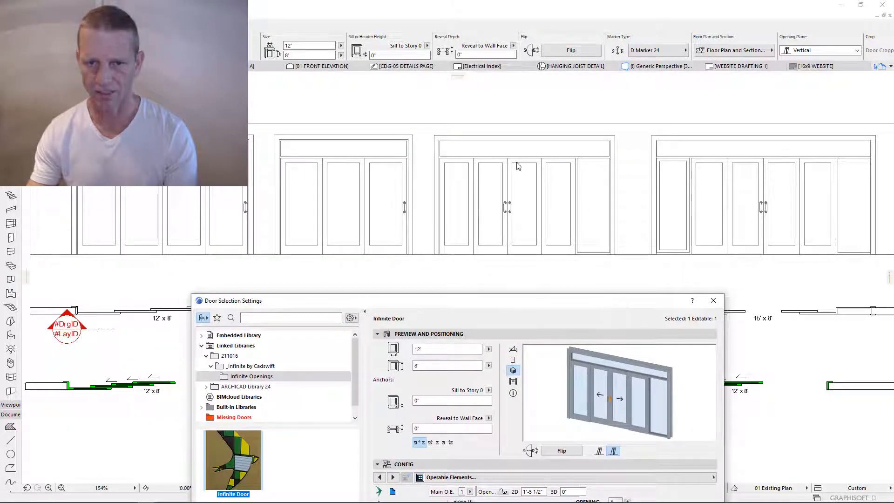
{"action": "left_click_drag", "start_coordinate": [385, 300], "coordinate": [421, 33]}
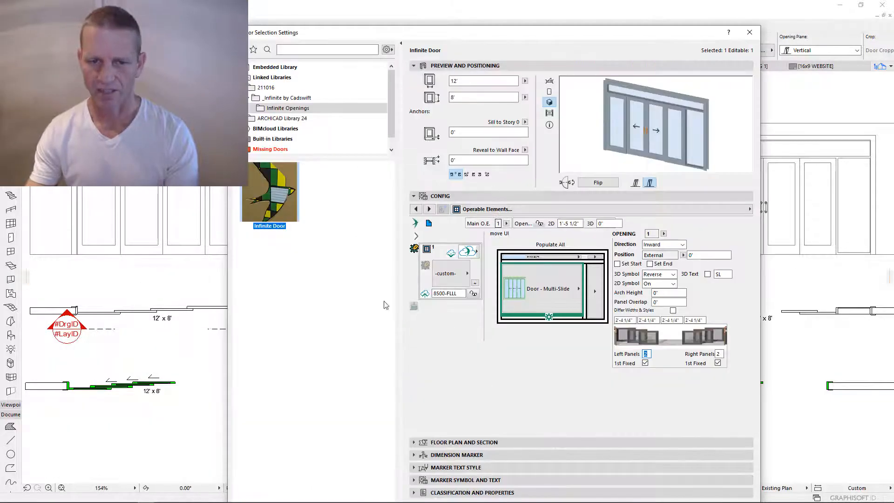
- Rename the opening component from 8500-FLLL to 8500-XOOX and save it to the catalogue
{"action": "left_click", "coordinate": [461, 294]}
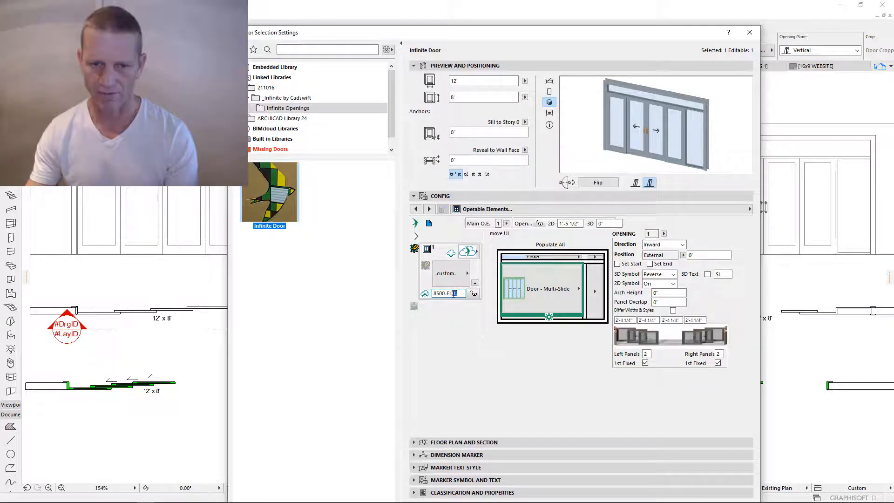
{"action": "type", "text": "RF"}
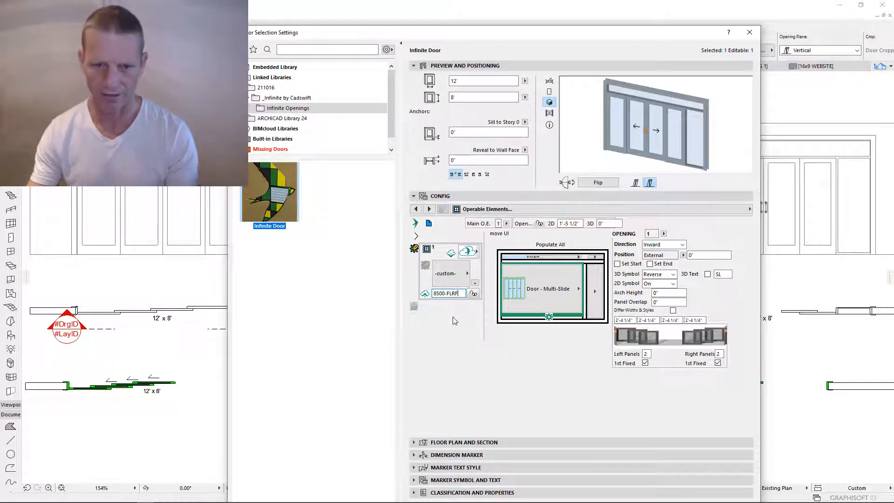
{"action": "key", "text": "Tab"}
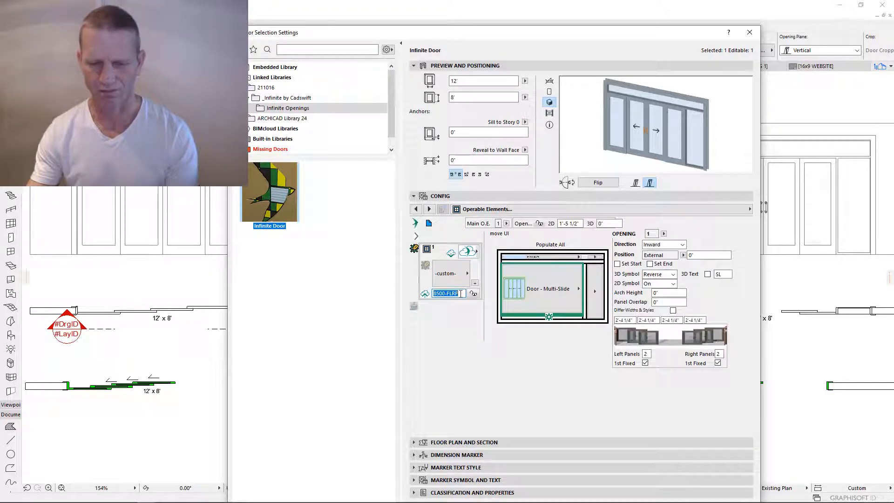
{"action": "left_click", "coordinate": [460, 294]}
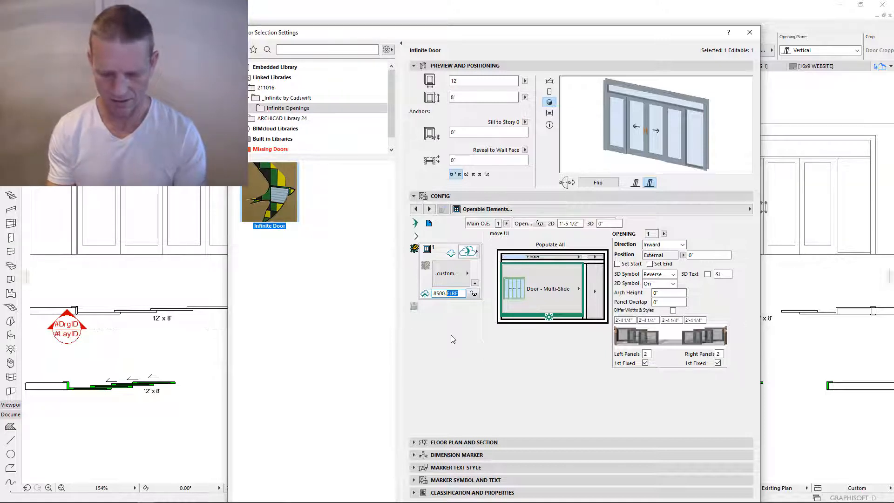
{"action": "type", "text": "XOOX"}
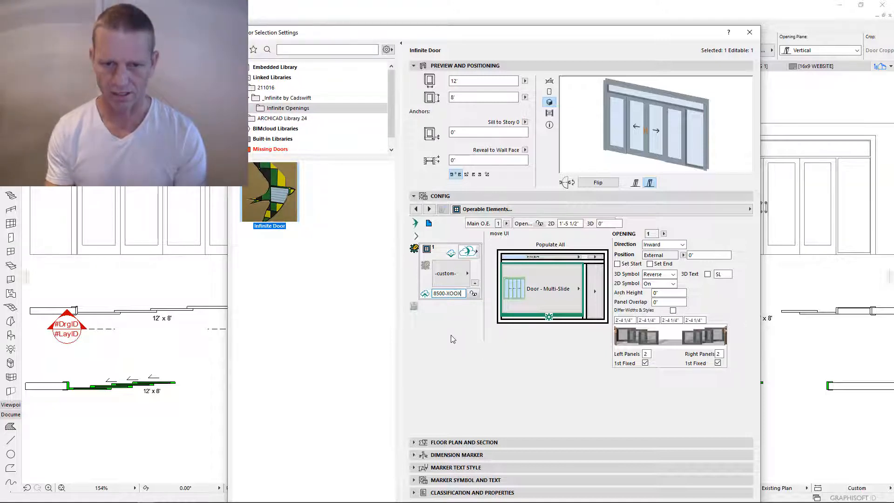
{"action": "key", "text": "Return"}
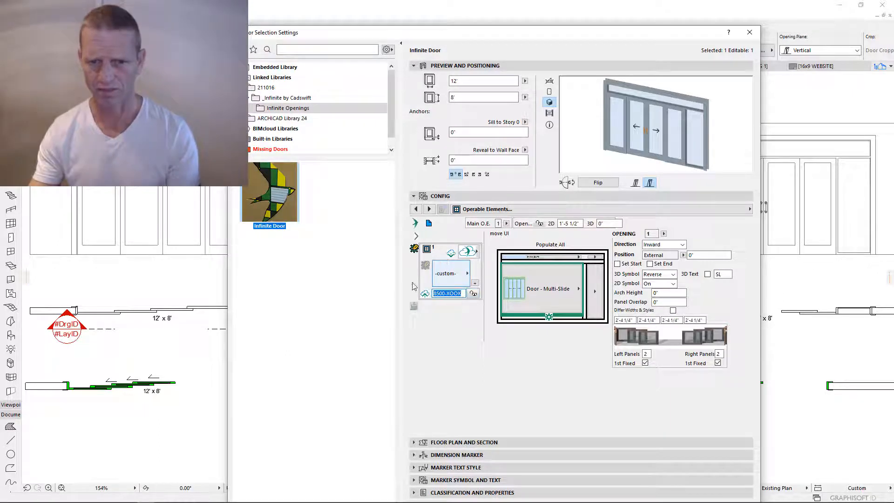
{"action": "left_click_drag", "start_coordinate": [462, 294], "coordinate": [450, 296]}
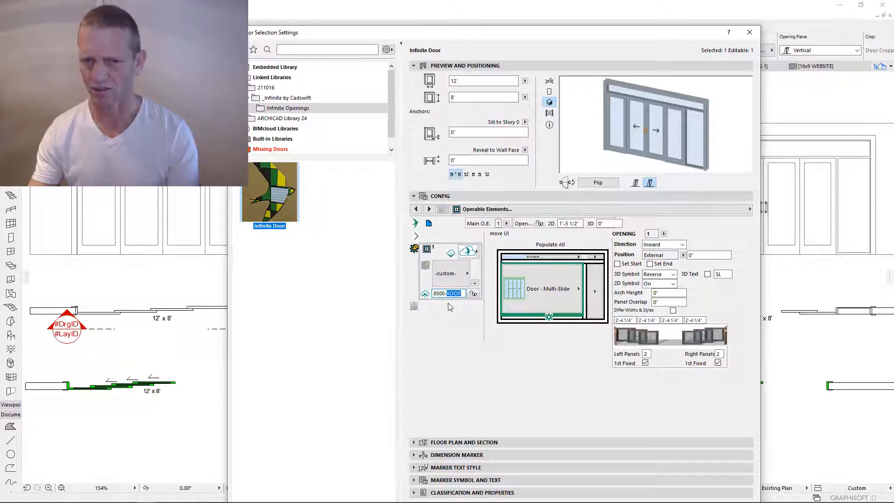
{"action": "left_click", "coordinate": [422, 295]}
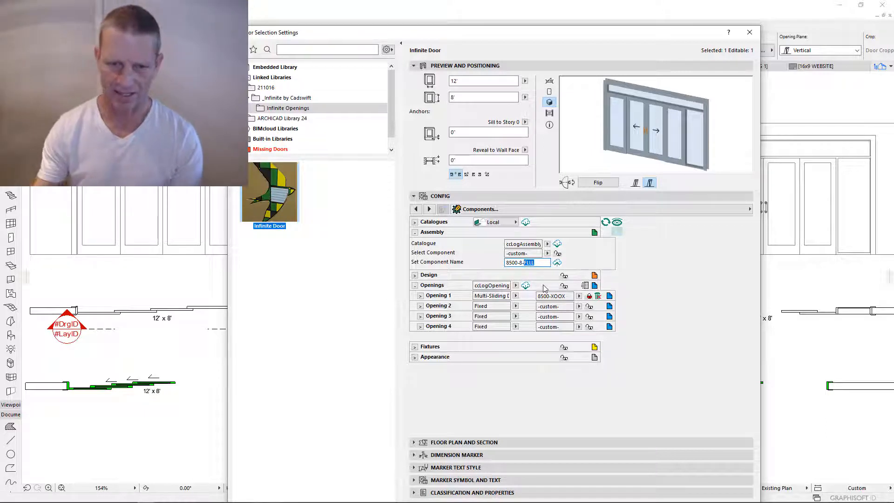
- Name the assembly component 8500-8-S1-XOOX, save it, and confirm the Door Selection Settings
{"action": "type", "text": "S1"}
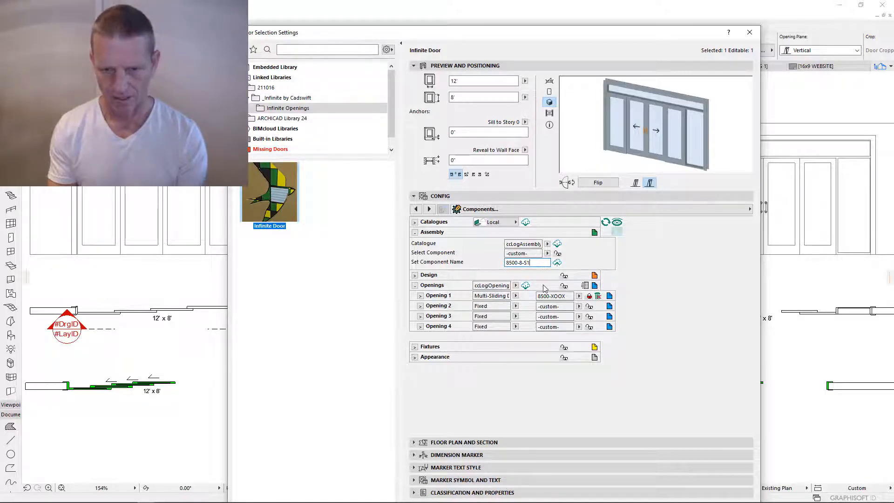
{"action": "type", "text": "-X"}
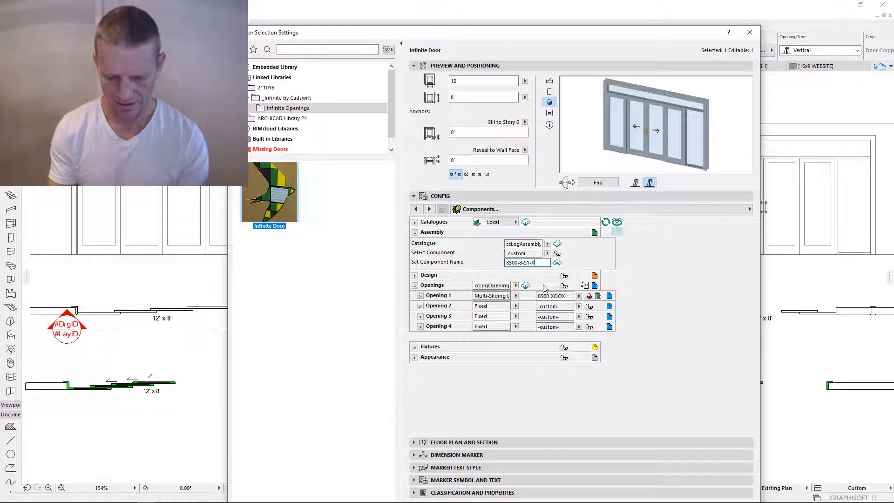
{"action": "type", "text": "OOX"}
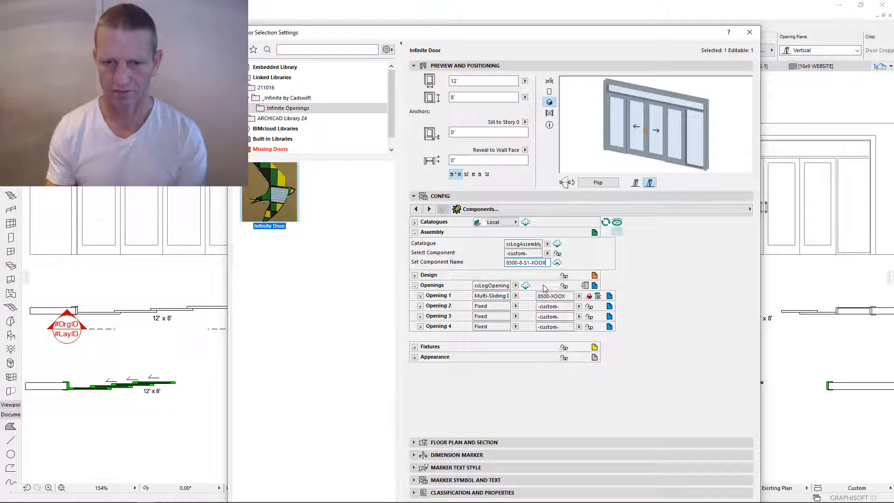
{"action": "left_click", "coordinate": [557, 262]}
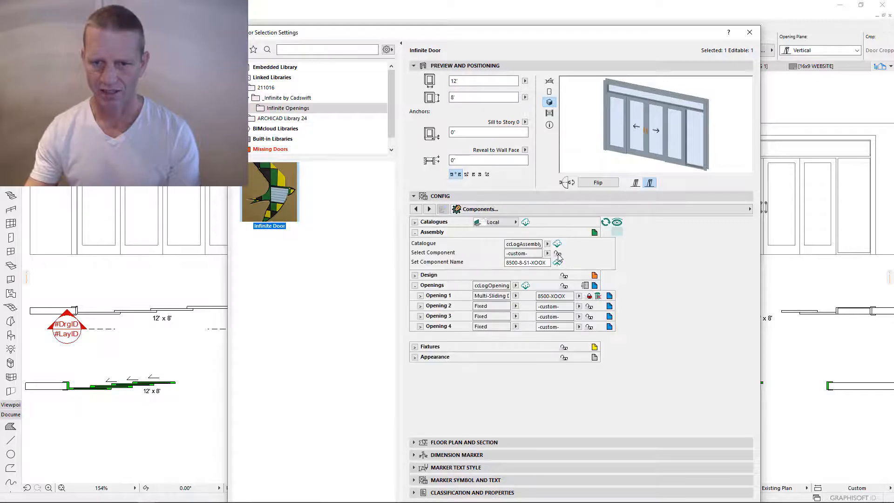
{"action": "left_click", "coordinate": [558, 255]}
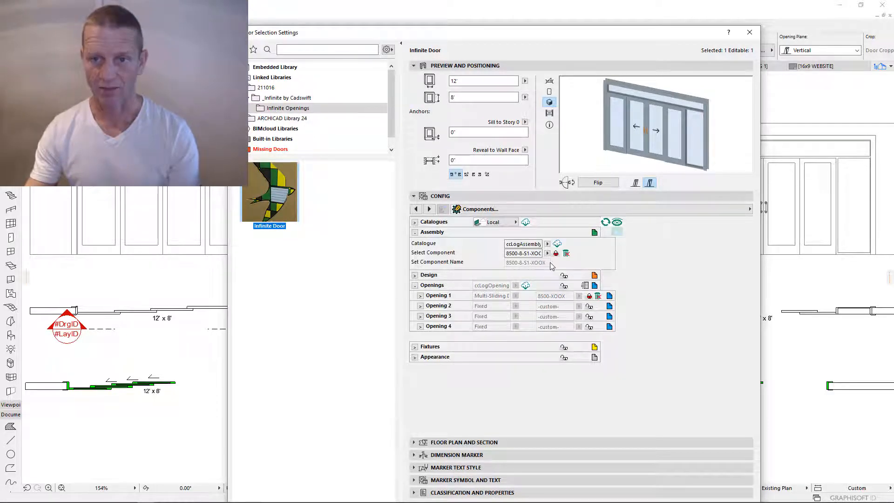
{"action": "left_click_drag", "start_coordinate": [583, 34], "coordinate": [565, 14]}
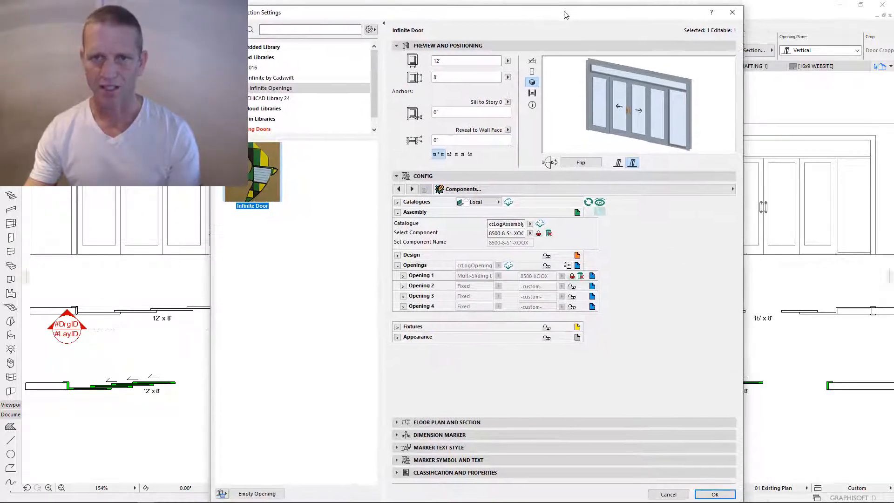
{"action": "left_click", "coordinate": [716, 494]}
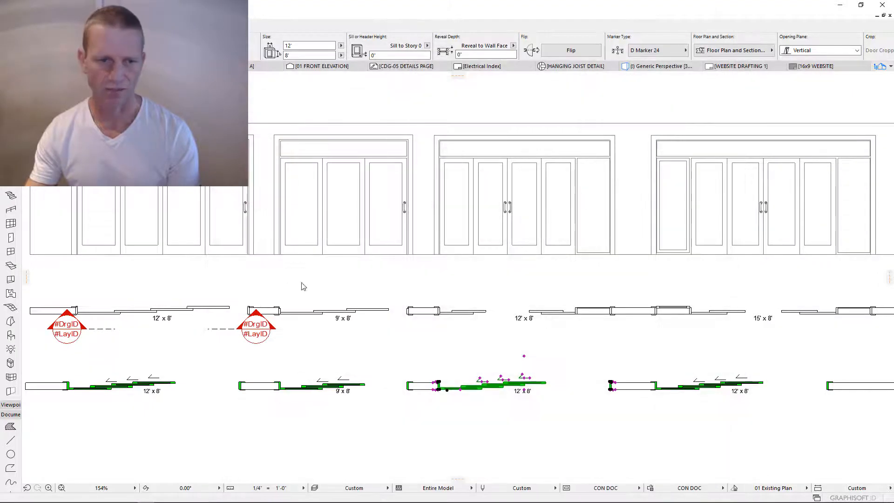
- Transfer the 8500-8-S1-XOOX sliding door's settings onto the neighbouring stacking door, then select a door
{"action": "left_click", "coordinate": [627, 354]}
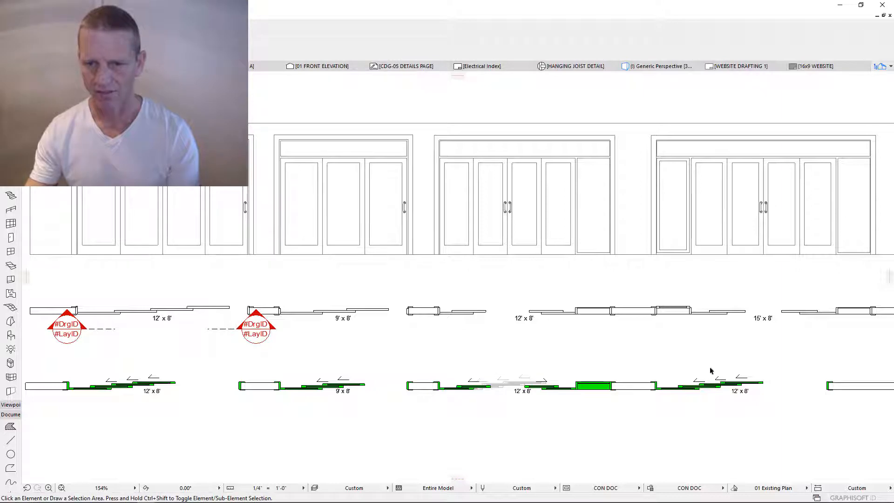
{"action": "middle_click_drag", "start_coordinate": [708, 369], "coordinate": [485, 339]}
{"action": "scroll", "coordinate": [383, 345], "scroll_direction": "up", "scroll_amount": 4}
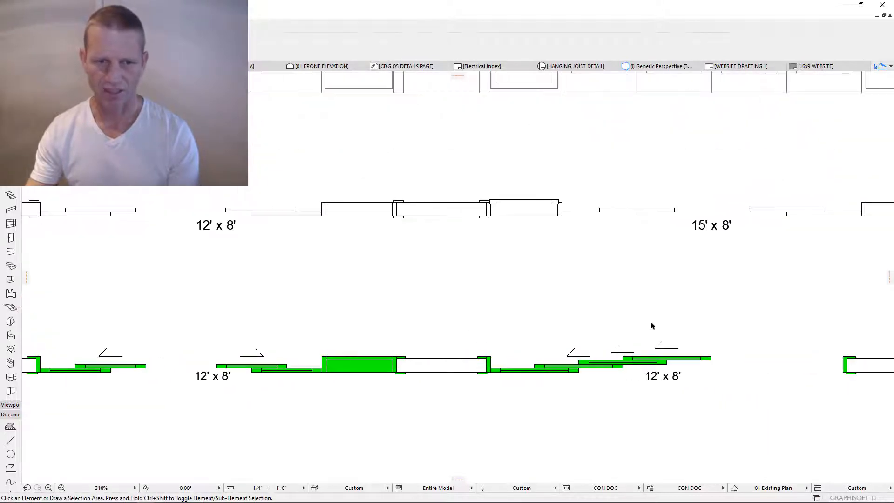
{"action": "middle_click_drag", "start_coordinate": [652, 326], "coordinate": [505, 328]}
{"action": "scroll", "coordinate": [377, 343], "scroll_direction": "down", "scroll_amount": 3}
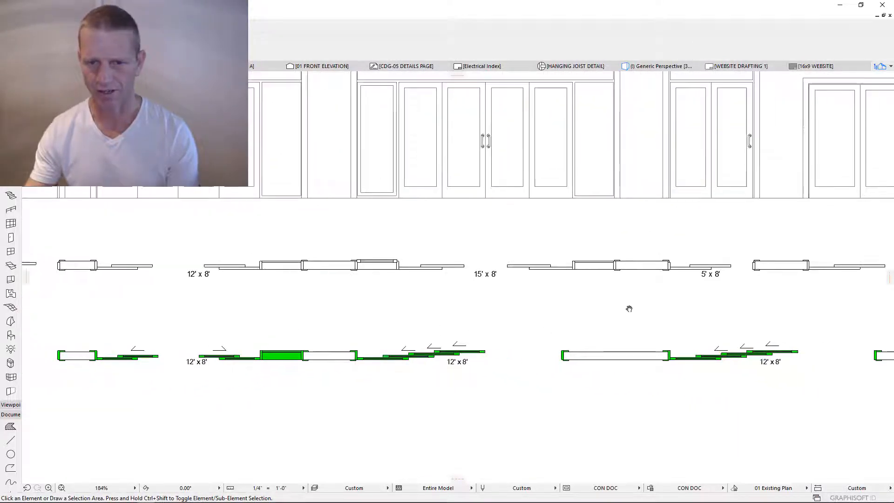
{"action": "middle_click_drag", "start_coordinate": [629, 308], "coordinate": [611, 319]}
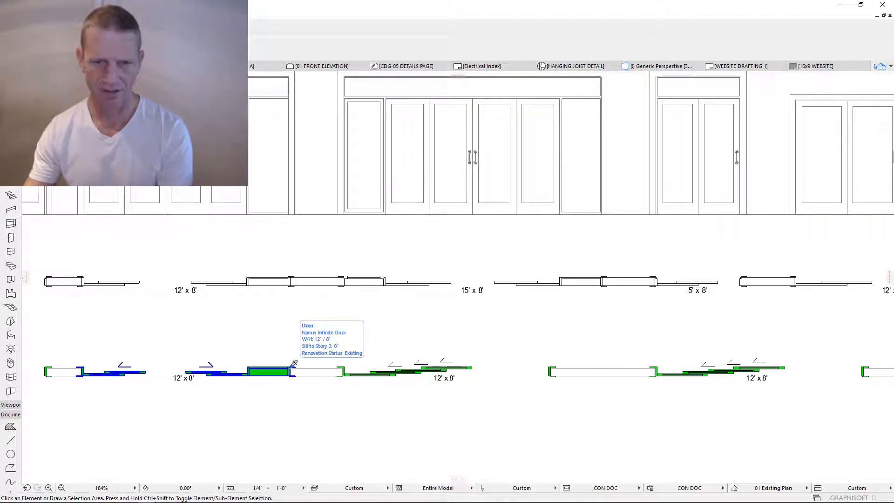
{"action": "left_click", "coordinate": [365, 339], "text": "alt"}
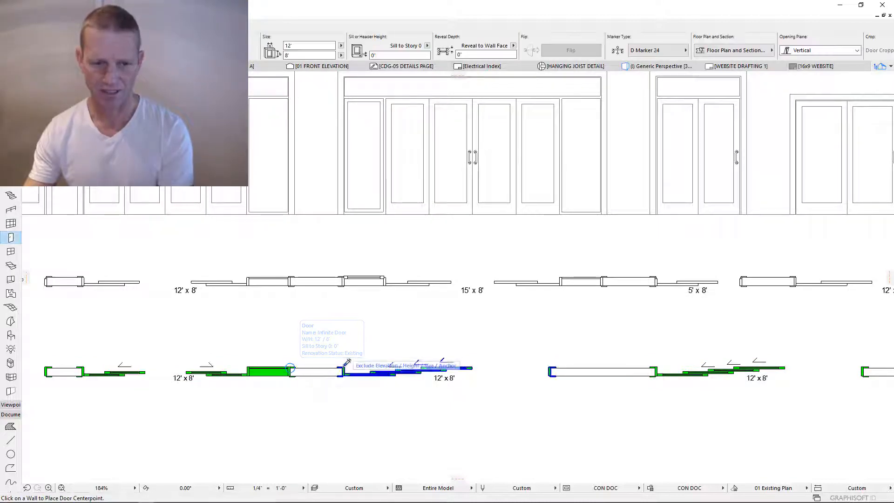
{"action": "key", "text": "ctrl+z"}
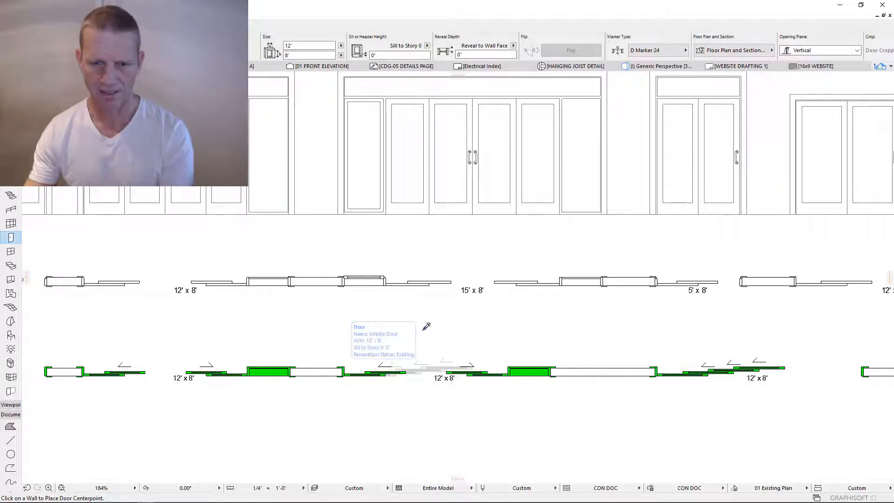
{"action": "key", "text": "Escape"}
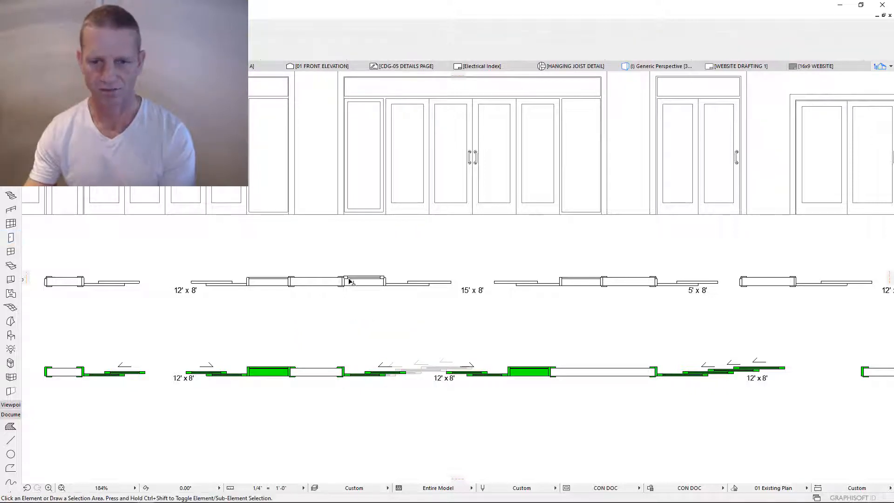
{"action": "left_click", "coordinate": [551, 378]}
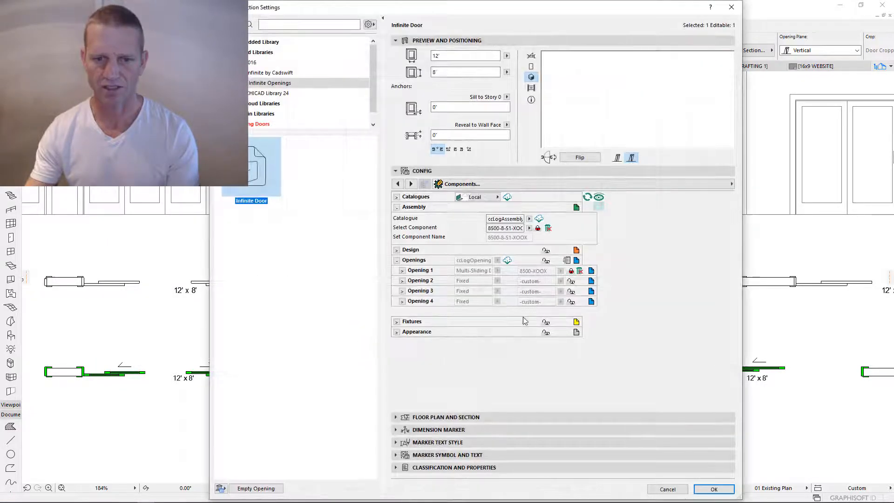
- Expand Design, Shape & Size and Panel Arrange in a larger dialog, then unlock Shape & Size
{"action": "left_click", "coordinate": [397, 251]}
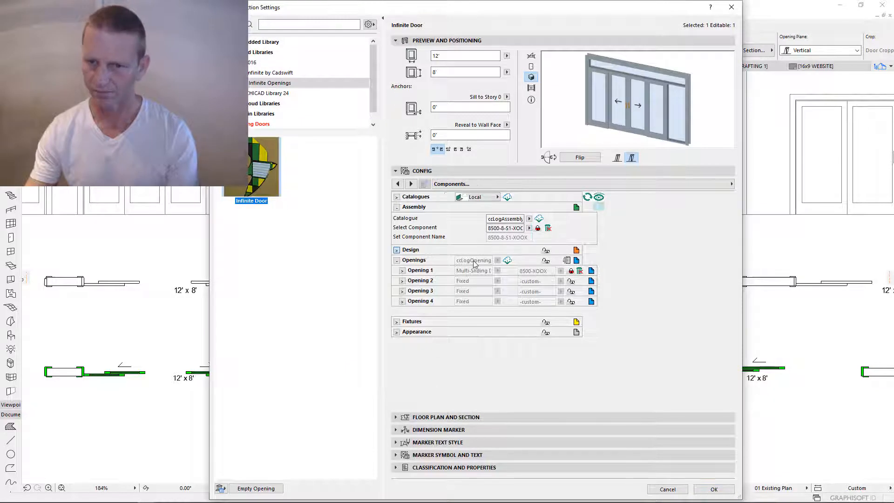
{"action": "left_click", "coordinate": [402, 261]}
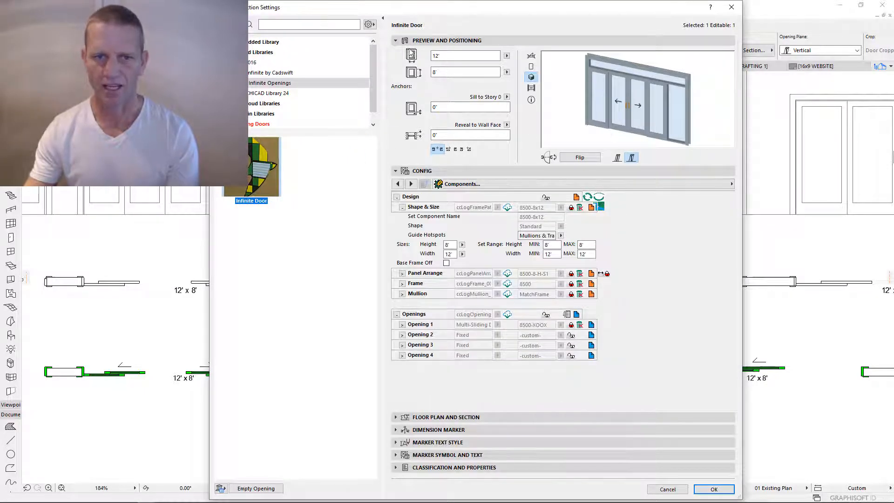
{"action": "left_click", "coordinate": [396, 40]}
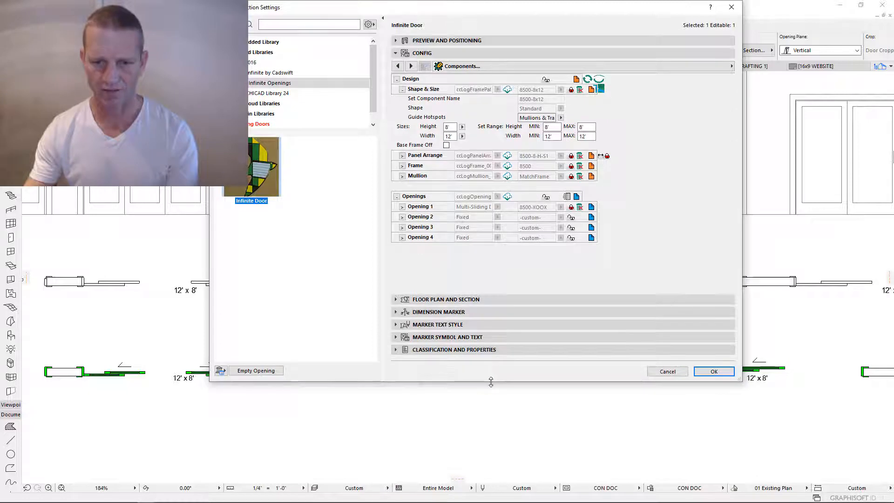
{"action": "left_click_drag", "start_coordinate": [485, 438], "coordinate": [475, 499]}
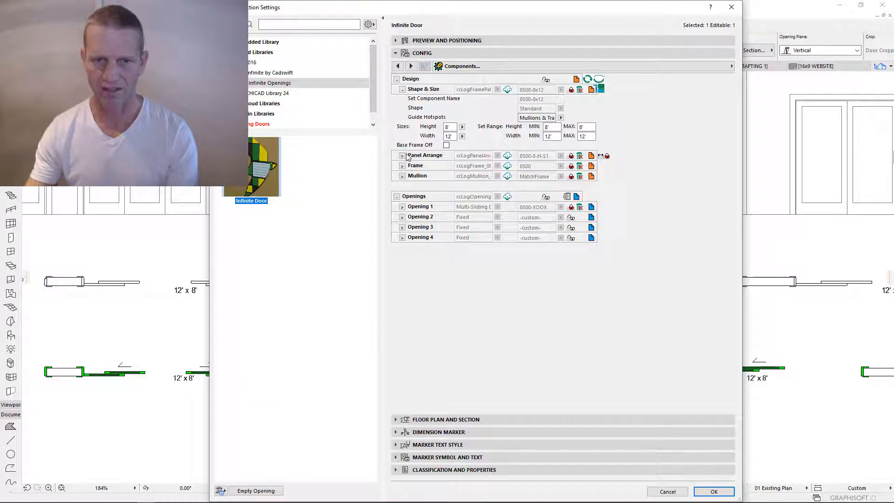
{"action": "left_click", "coordinate": [403, 156]}
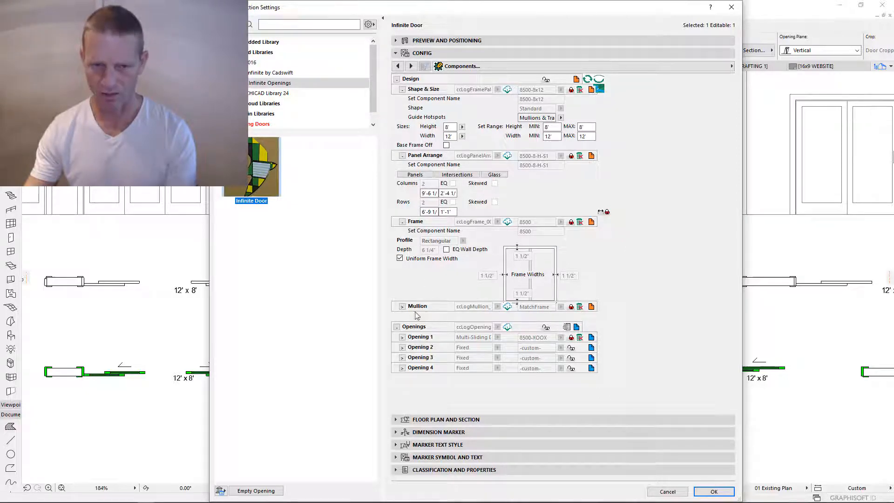
{"action": "left_click", "coordinate": [395, 41]}
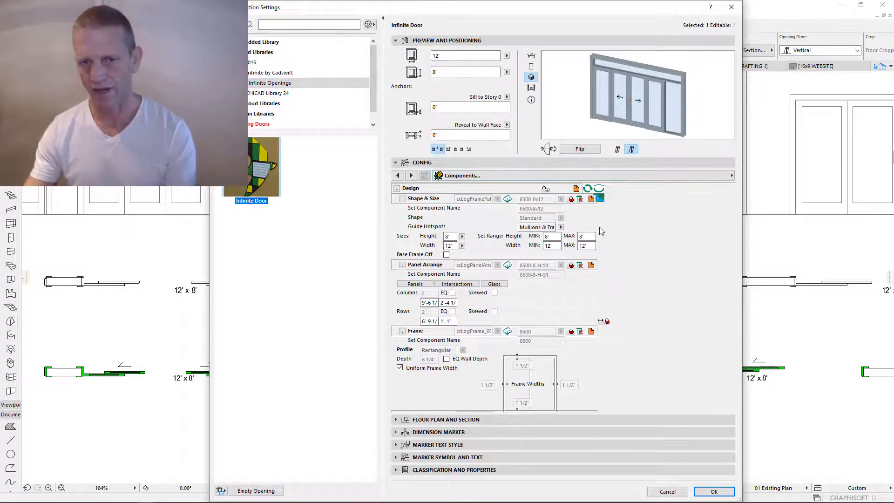
{"action": "left_click", "coordinate": [571, 199]}
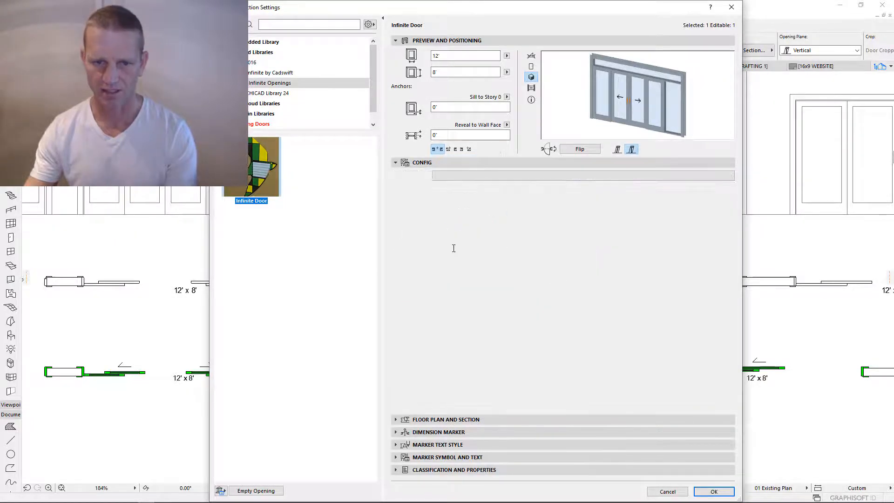
- Set the door width to 15' and the minimum and maximum height and width limits to 0'
{"action": "type", "text": "15"}
{"action": "key", "text": "Tab"}
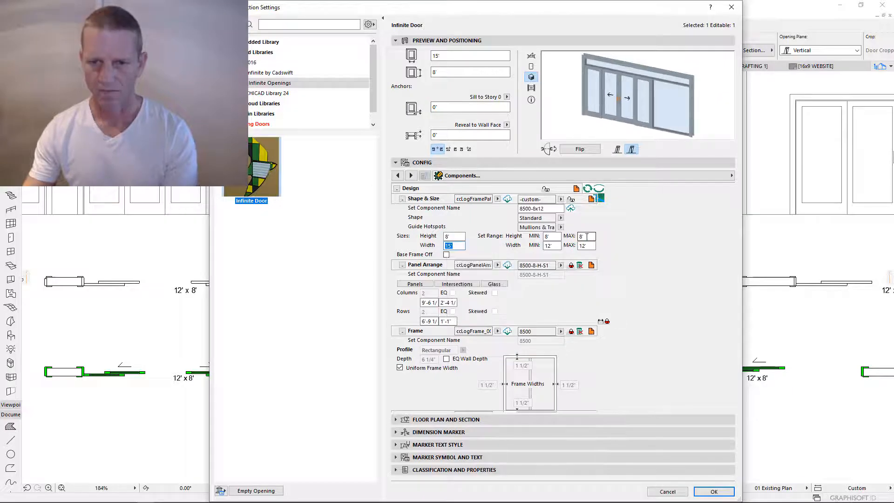
{"action": "type", "text": "0"}
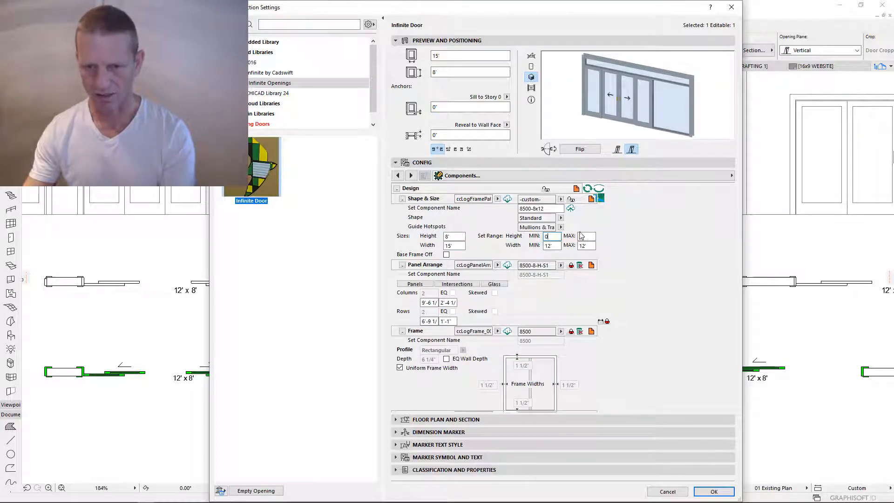
{"action": "key", "text": "Tab"}
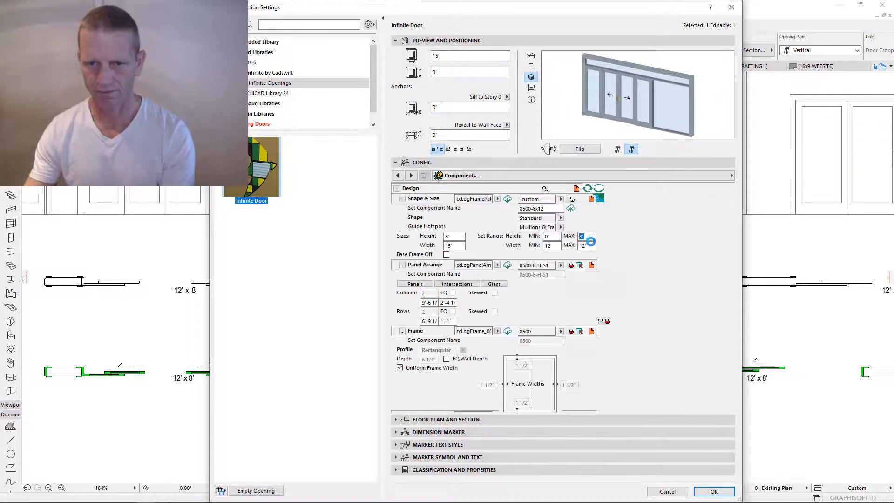
{"action": "type", "text": "0"}
{"action": "key", "text": "Tab"}
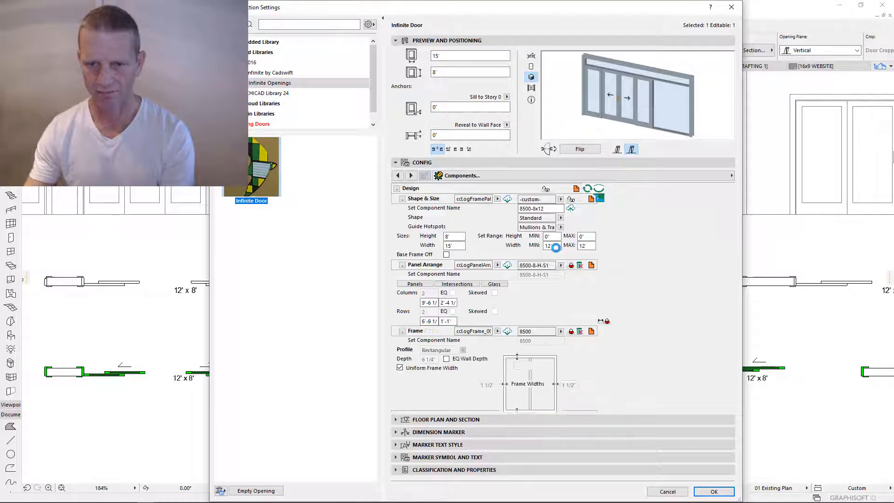
{"action": "type", "text": "0"}
{"action": "key", "text": "Tab"}
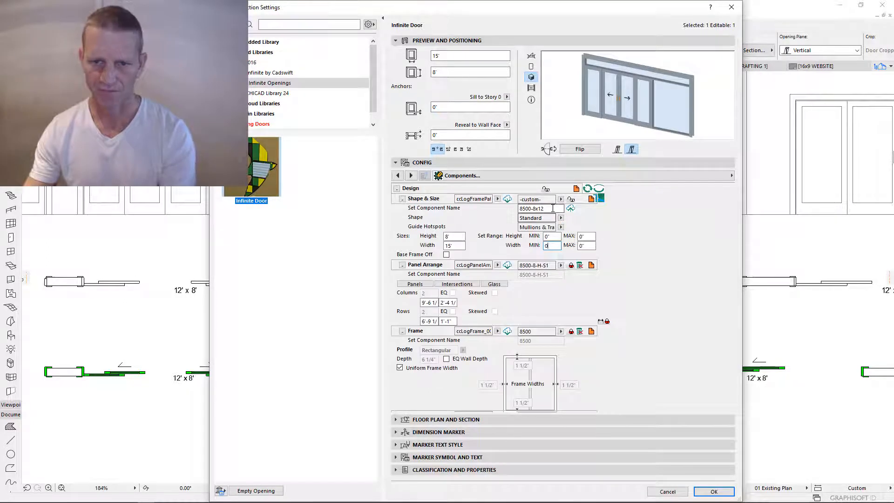
{"action": "type", "text": "0"}
{"action": "key", "text": "Tab"}
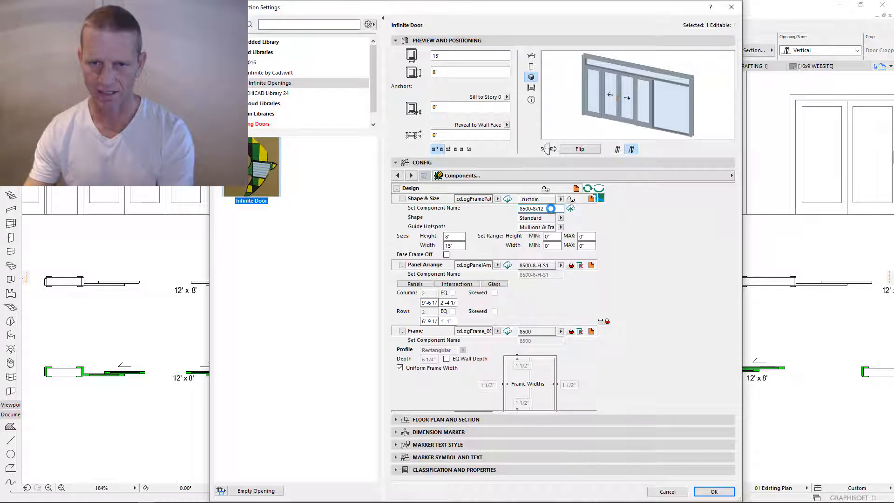
- Rename the Shape & Size component to 8500-15x8 and save it as a component
{"action": "key", "text": "BackSpace"}
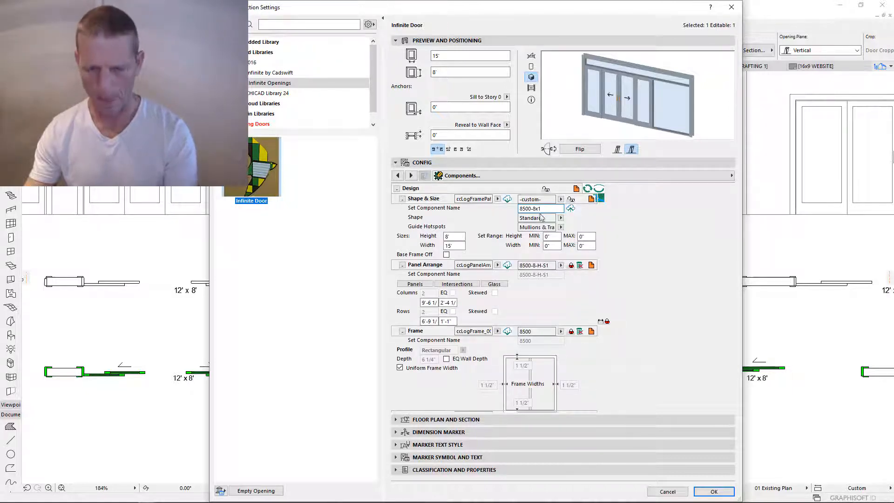
{"action": "type", "text": "5"}
{"action": "key", "text": "BackSpace"}
{"action": "key", "text": "BackSpace"}
{"action": "key", "text": "BackSpace"}
{"action": "key", "text": "BackSpace"}
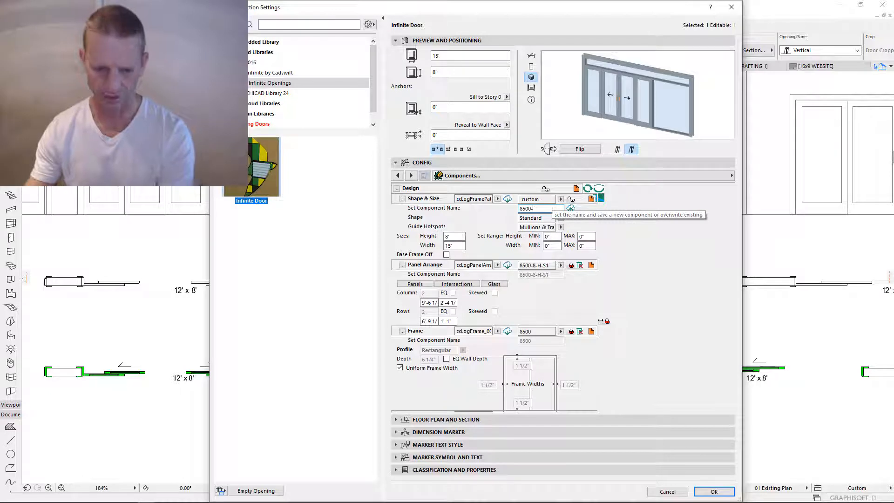
{"action": "type", "text": "15x8"}
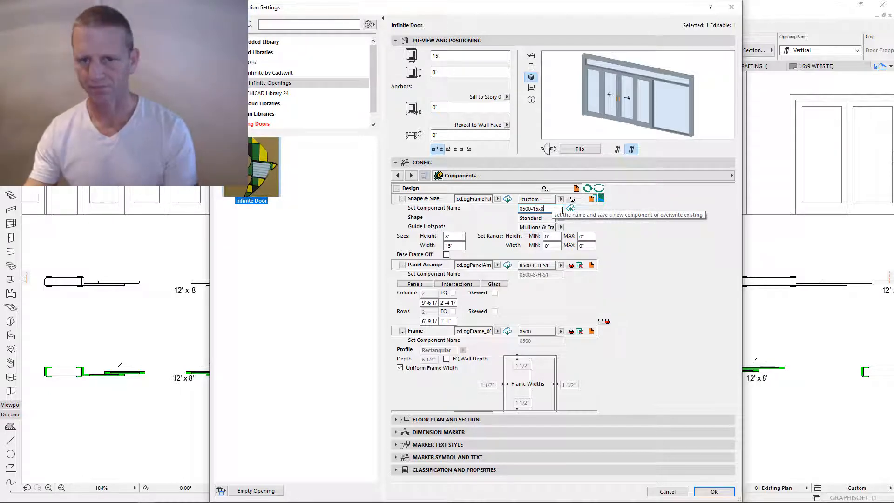
{"action": "key", "text": "Return"}
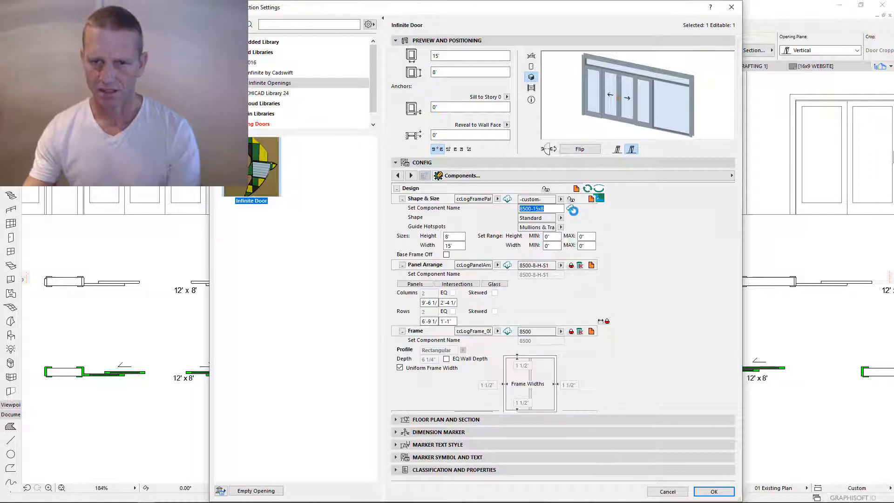
{"action": "left_click", "coordinate": [498, 207]}
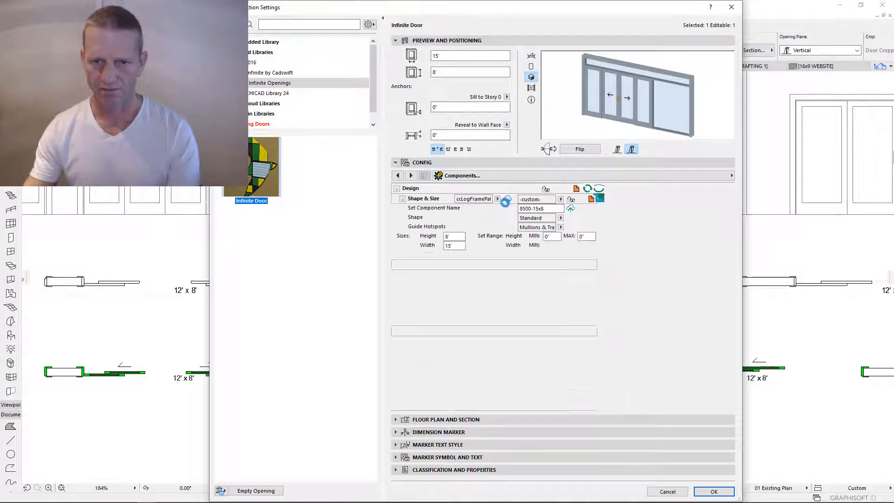
- Confirm the shape and size component, then unlock Panel Arrange and set it to 3 columns
{"action": "left_click", "coordinate": [508, 201]}
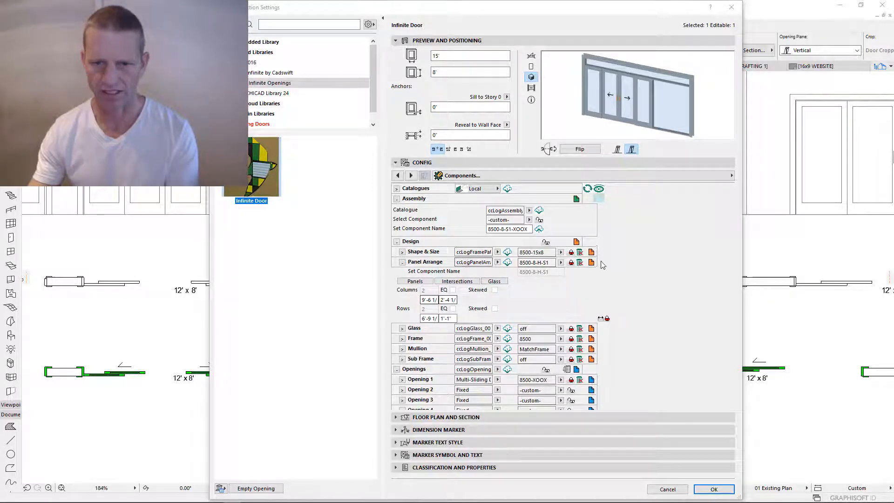
{"action": "left_click", "coordinate": [572, 263]}
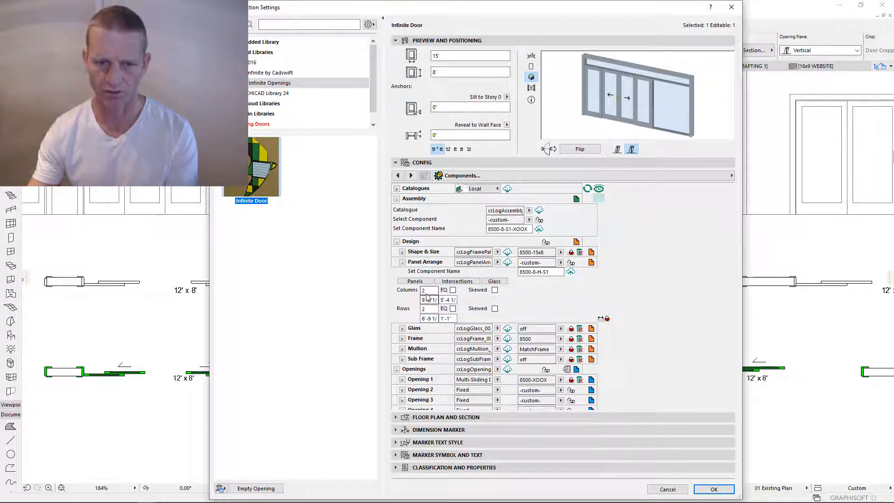
{"action": "left_click", "coordinate": [453, 290]}
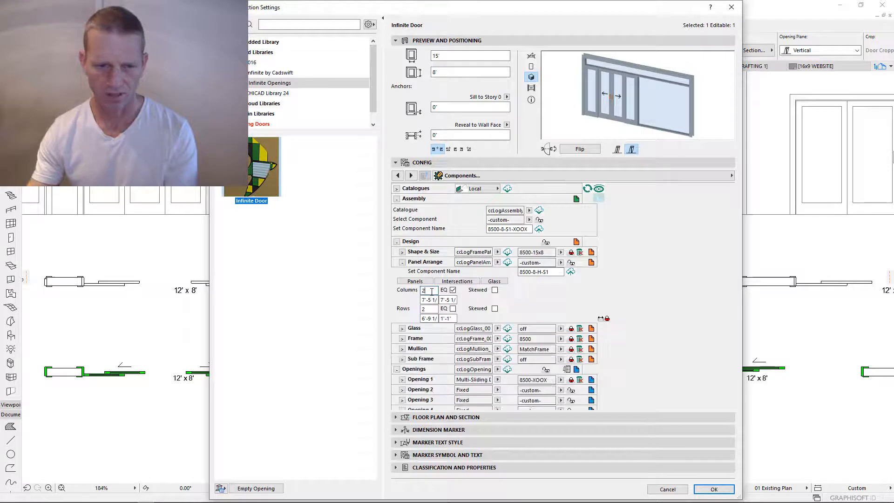
{"action": "type", "text": "3"}
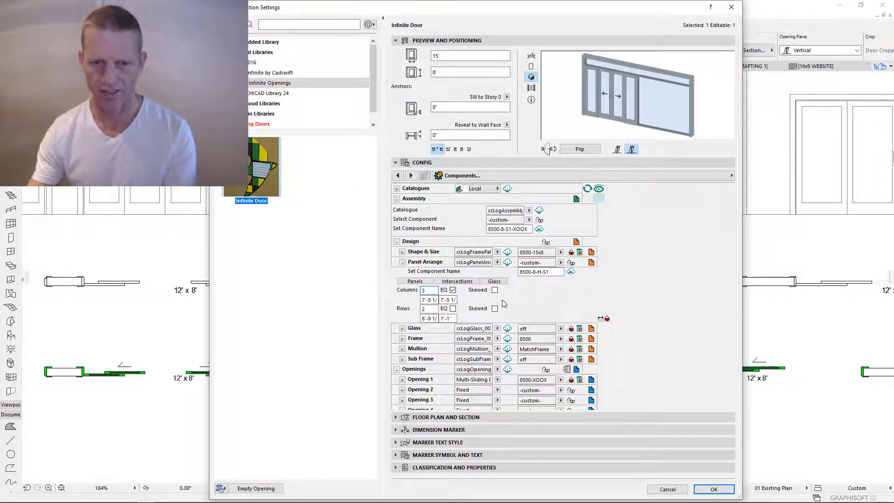
{"action": "key", "text": "Return"}
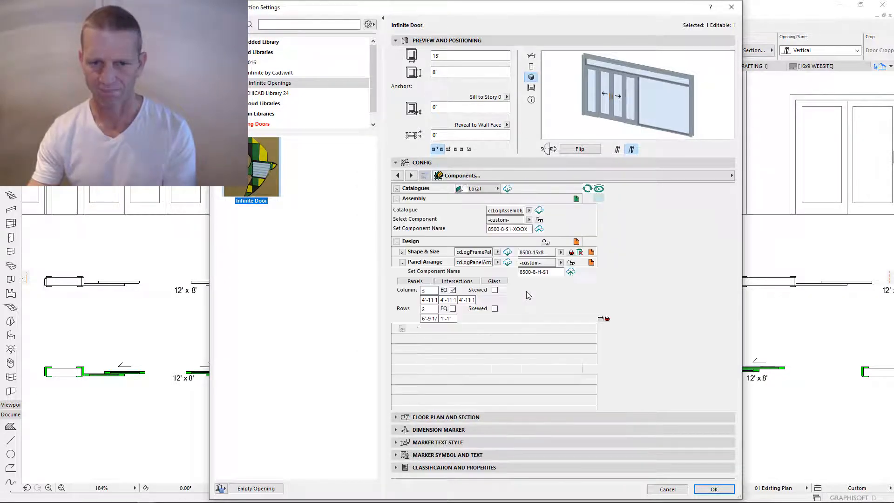
- Uncheck EQ and size the columns about 2'-4 1/2", 10'-1 1/2" and 2'-4 1/2" wide
{"action": "left_click", "coordinate": [453, 290]}
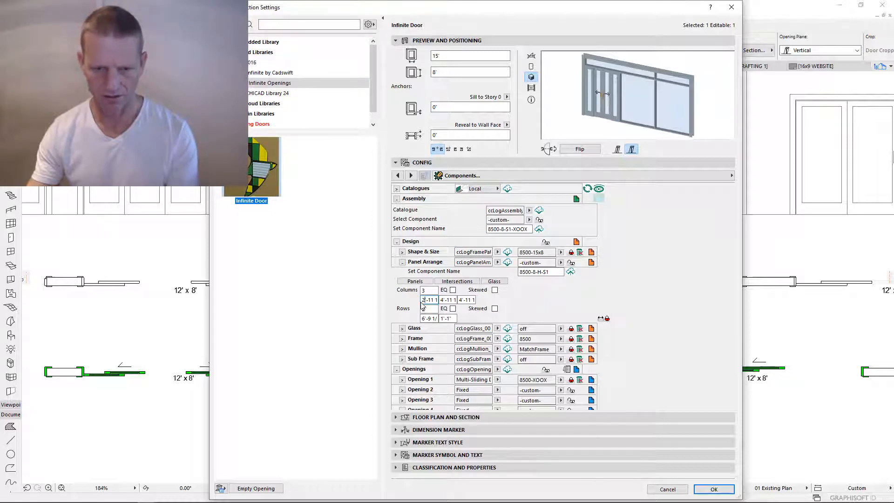
{"action": "key", "text": "Tab"}
{"action": "left_click", "coordinate": [454, 300]}
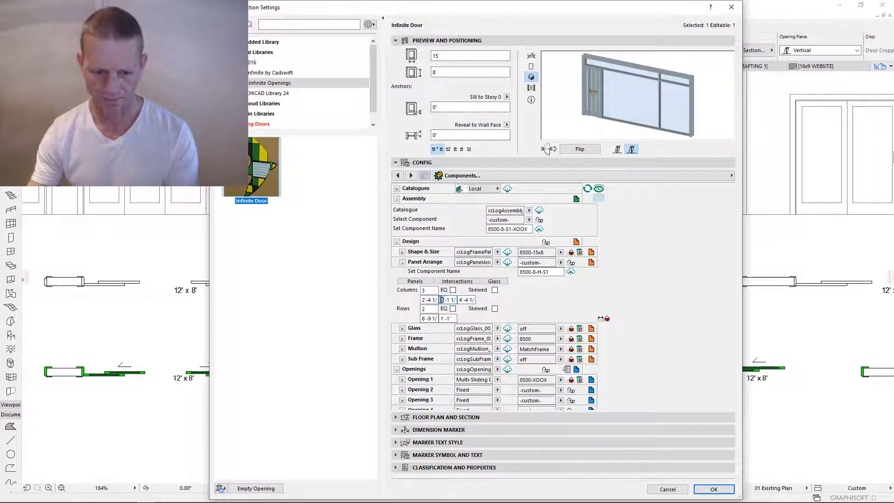
{"action": "type", "text": "10"}
{"action": "left_click", "coordinate": [473, 300]}
{"action": "left_click_drag", "start_coordinate": [428, 300], "coordinate": [485, 300]}
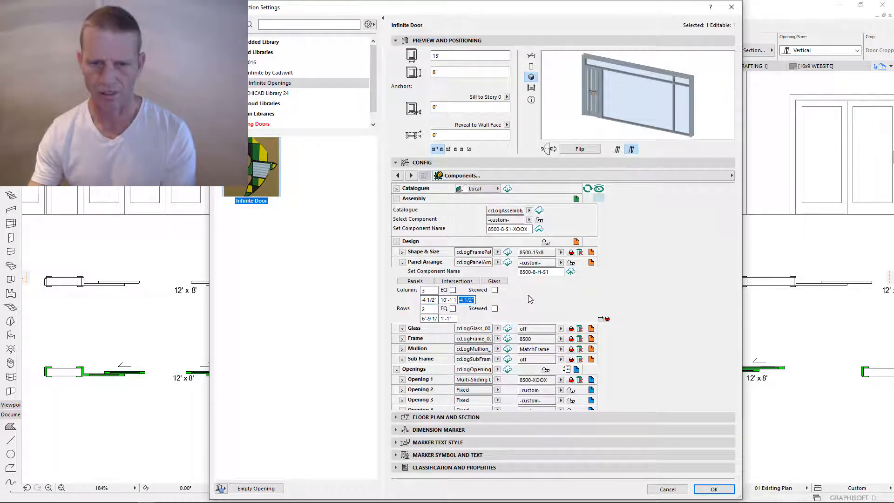
{"action": "left_click", "coordinate": [473, 231]}
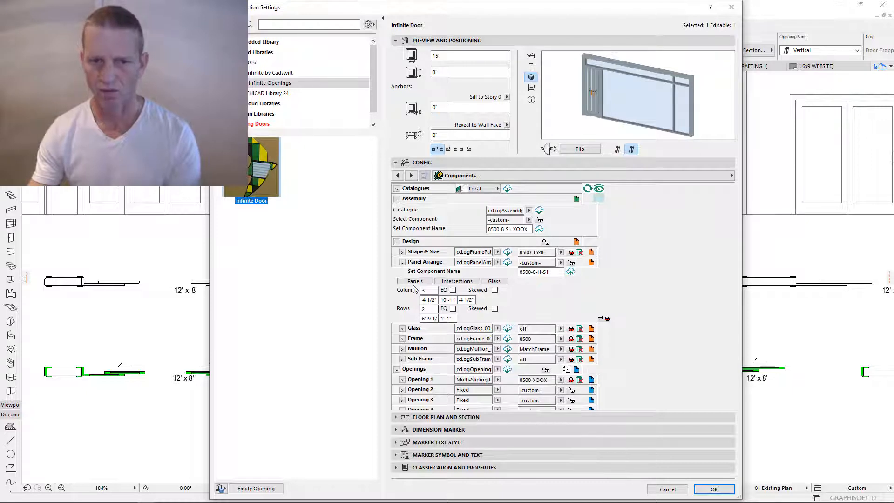
{"action": "left_click", "coordinate": [591, 262]}
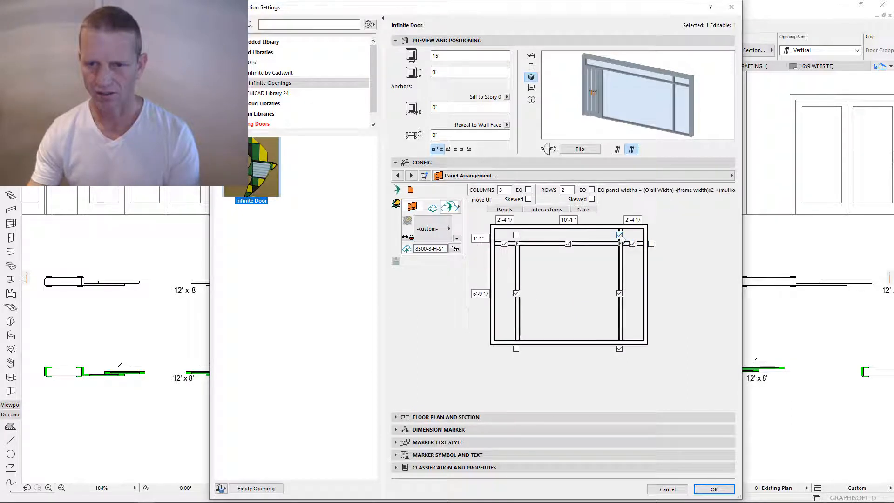
- Clear the right mullion joints so the top transom runs across the right panel
{"action": "left_click", "coordinate": [620, 349]}
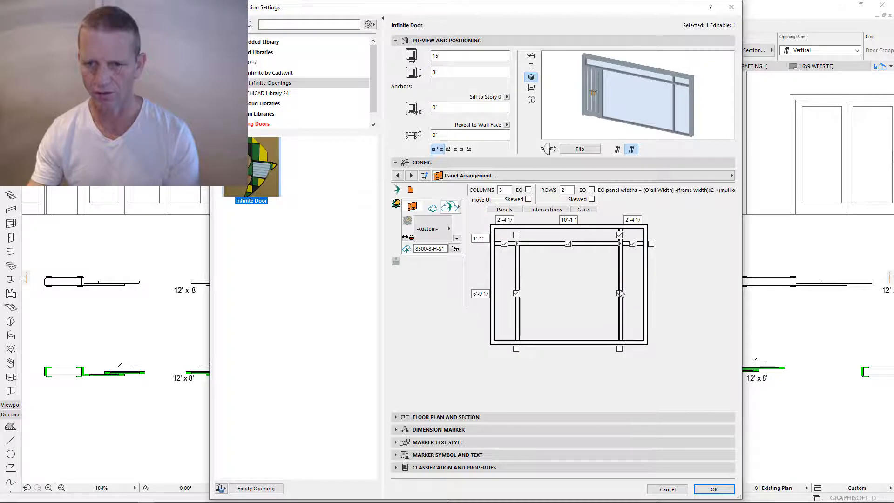
{"action": "left_click", "coordinate": [620, 235]}
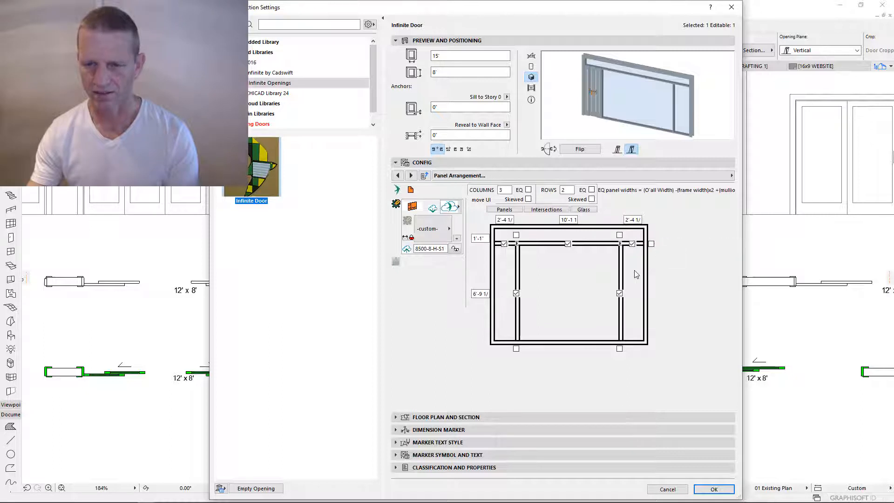
{"action": "left_click", "coordinate": [632, 244]}
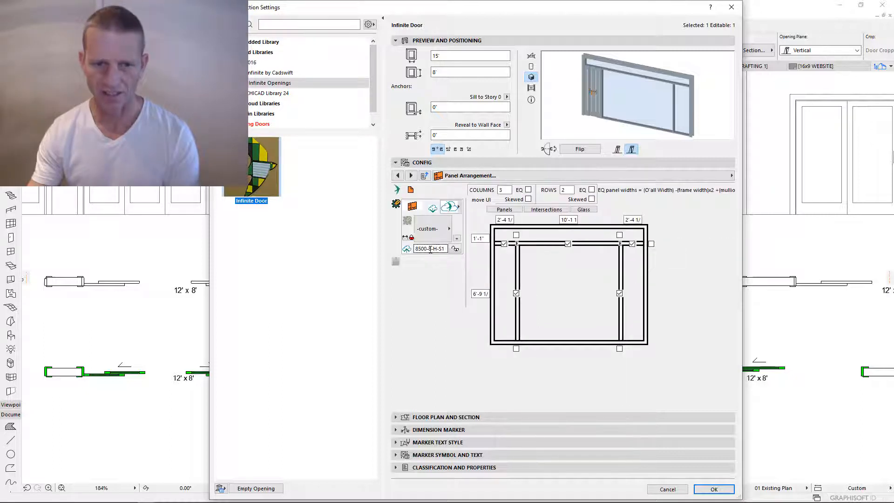
- Rename the panel arrangement component to 8500-8-H-S2 and save and lock it
{"action": "left_click_drag", "start_coordinate": [433, 250], "coordinate": [456, 252]}
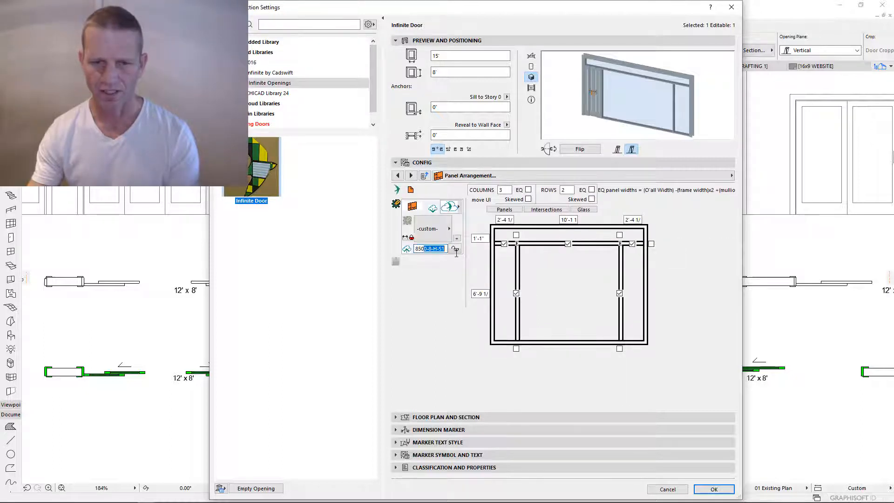
{"action": "left_click", "coordinate": [426, 250]}
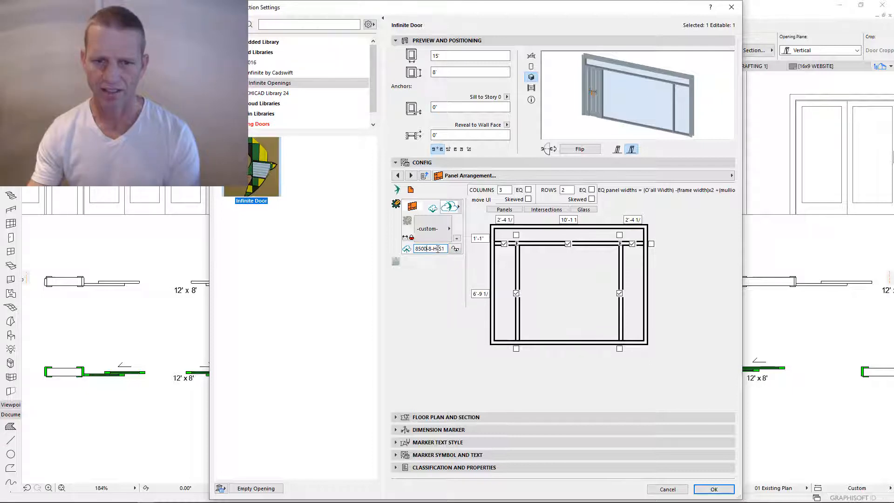
{"action": "left_click", "coordinate": [445, 251]}
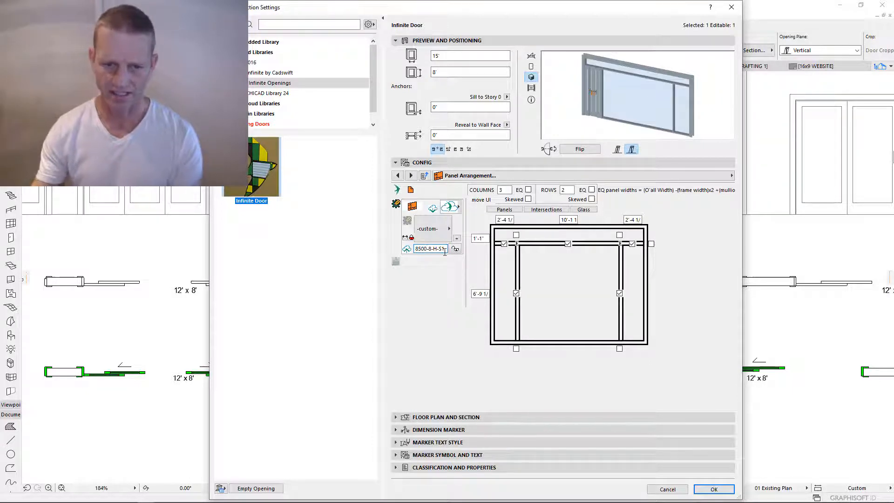
{"action": "key", "text": "BackSpace"}
{"action": "type", "text": "2"}
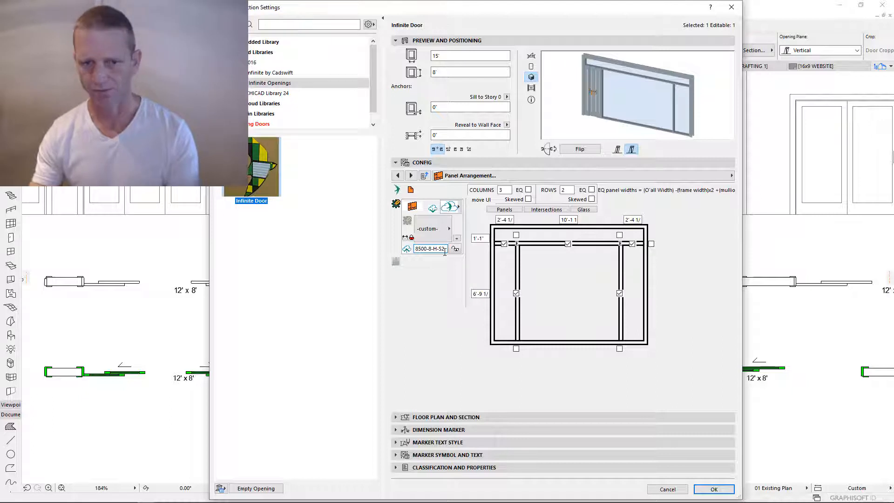
{"action": "key", "text": "Tab"}
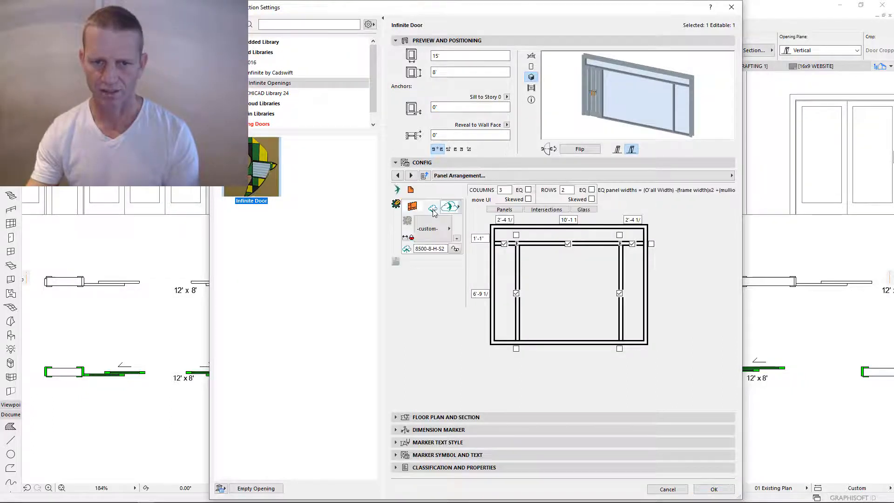
{"action": "left_click", "coordinate": [455, 250]}
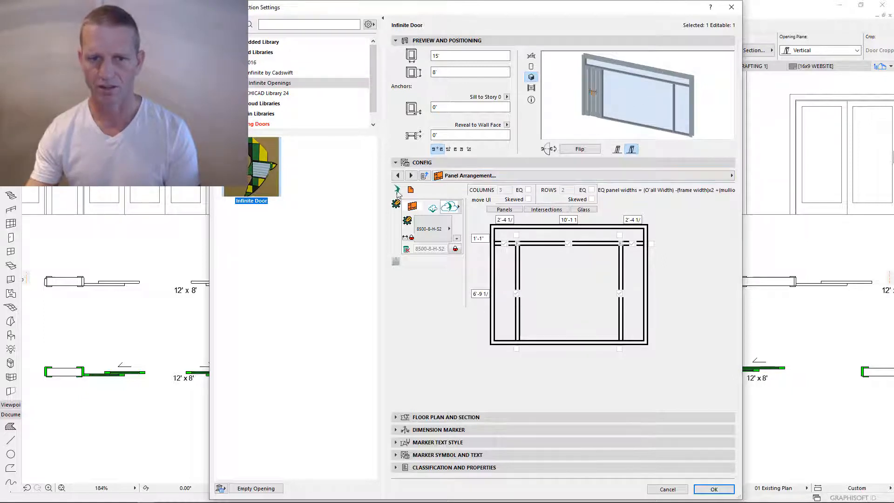
- In Operable Elements, keep the left panel Fixed and make the centre panel Multi-Sliding
{"action": "left_click", "coordinate": [731, 175]}
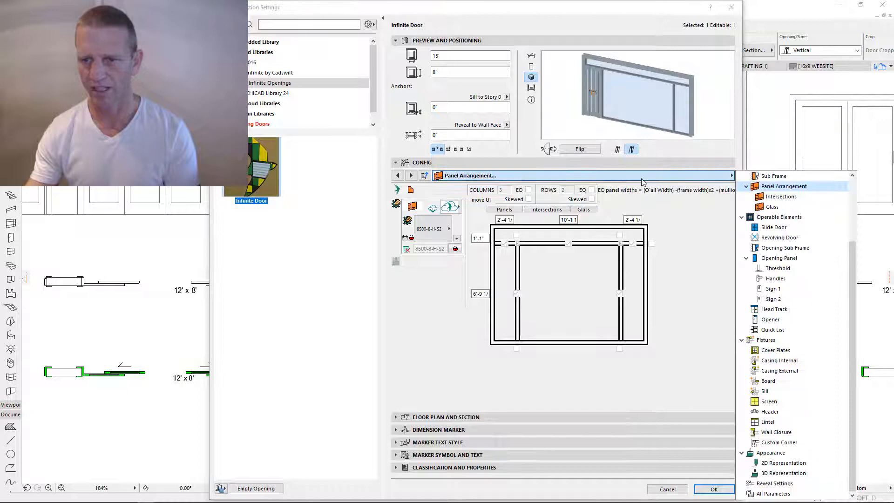
{"action": "left_click", "coordinate": [778, 218]}
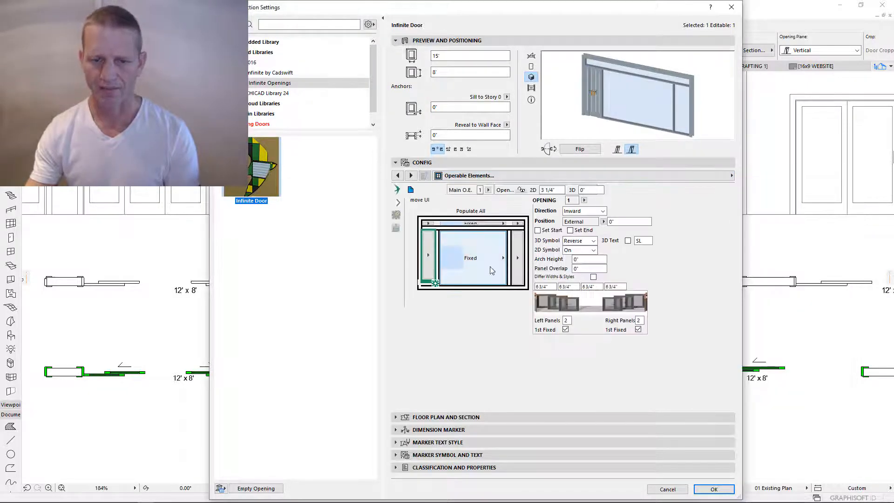
{"action": "left_click", "coordinate": [429, 258]}
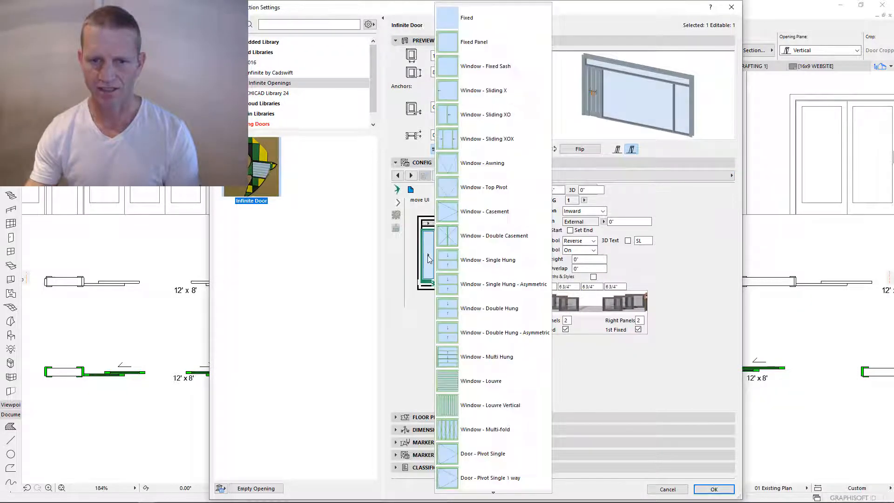
{"action": "left_click", "coordinate": [473, 23]}
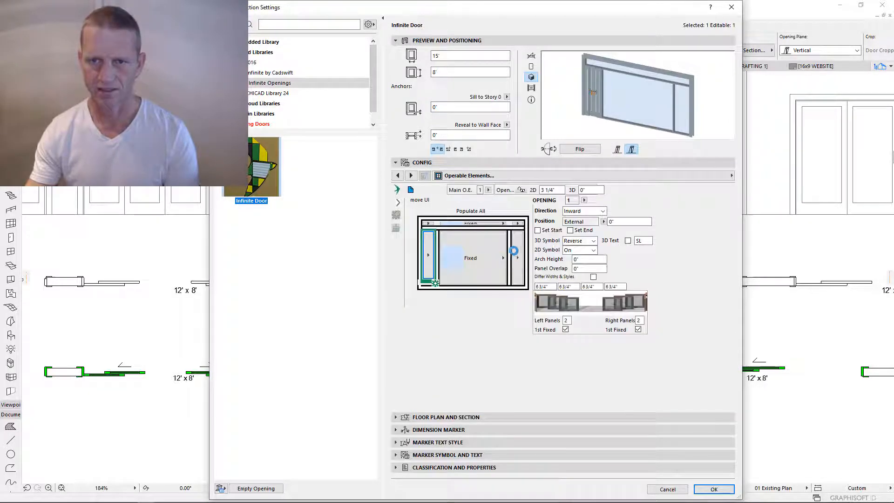
{"action": "left_click", "coordinate": [483, 258]}
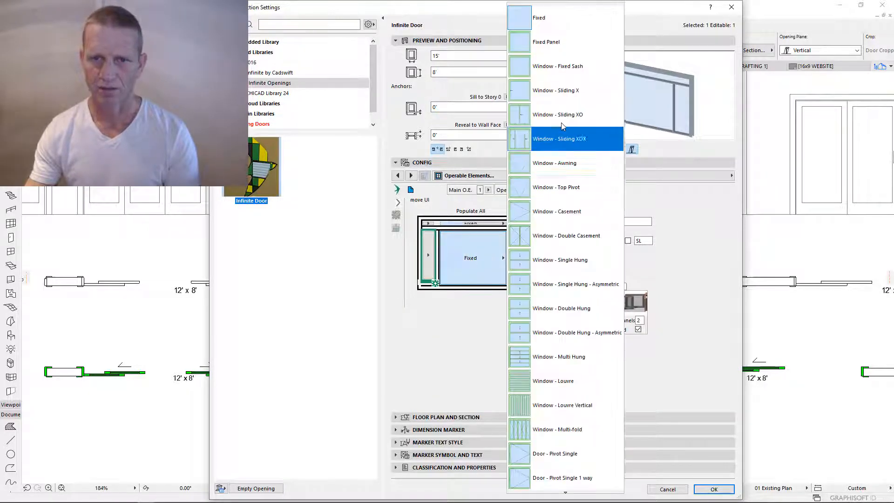
{"action": "scroll", "coordinate": [561, 359], "scroll_direction": "down", "scroll_amount": 3}
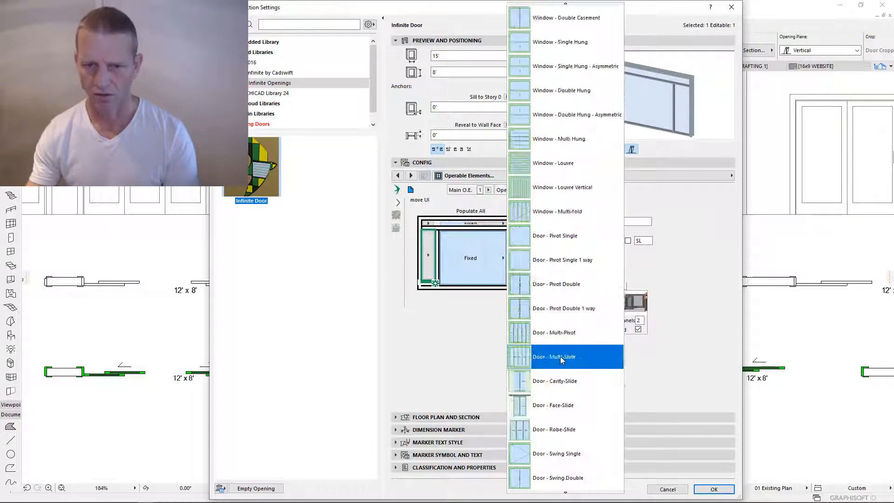
{"action": "left_click", "coordinate": [561, 356]}
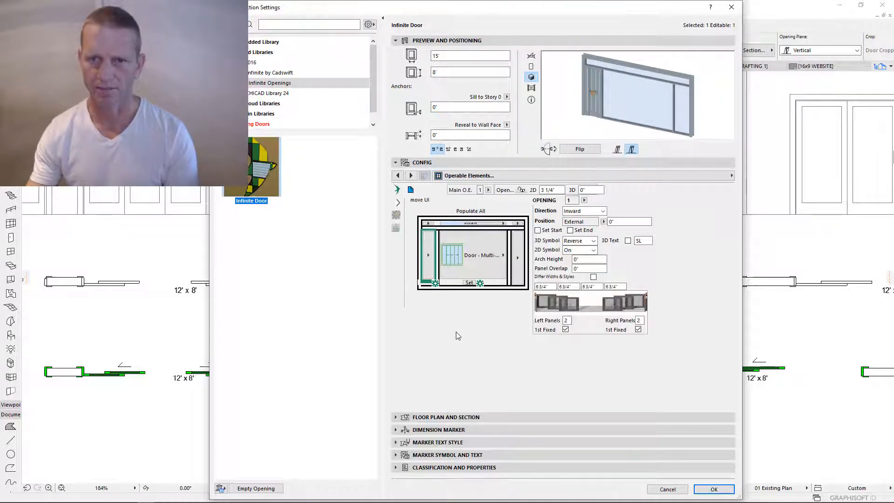
{"action": "left_click", "coordinate": [429, 257]}
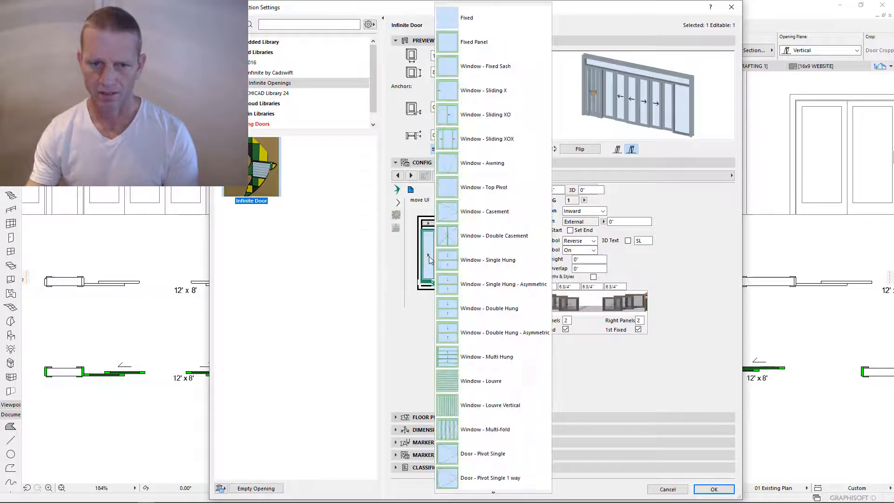
{"action": "left_click", "coordinate": [456, 18]}
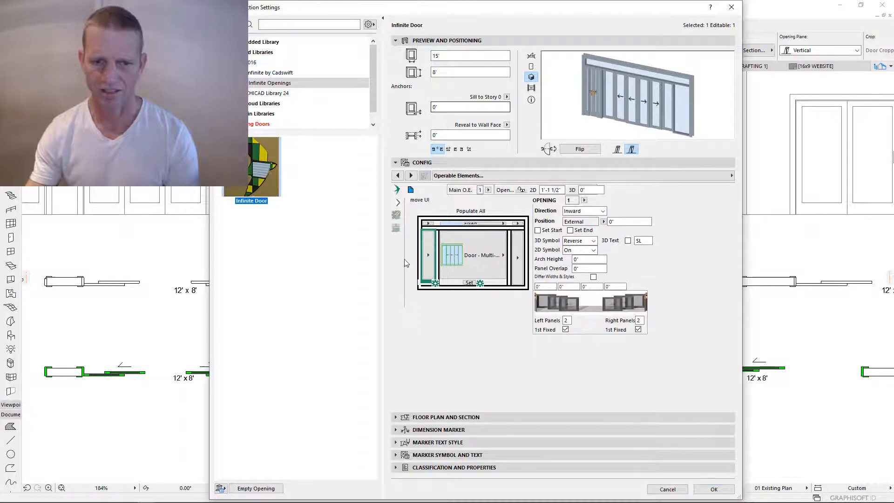
- Apply the 8500-XOOX preset to the centre opening, leaving the left opening fixed
{"action": "left_click", "coordinate": [396, 217]}
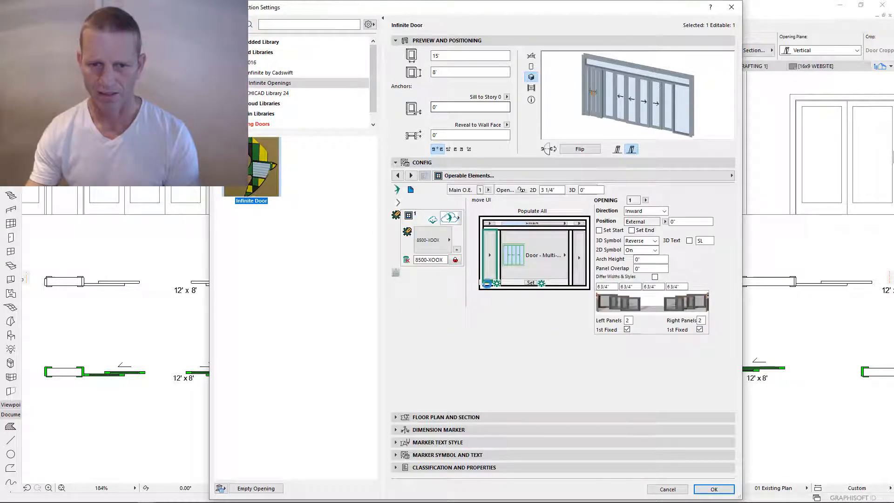
{"action": "left_click", "coordinate": [455, 261]}
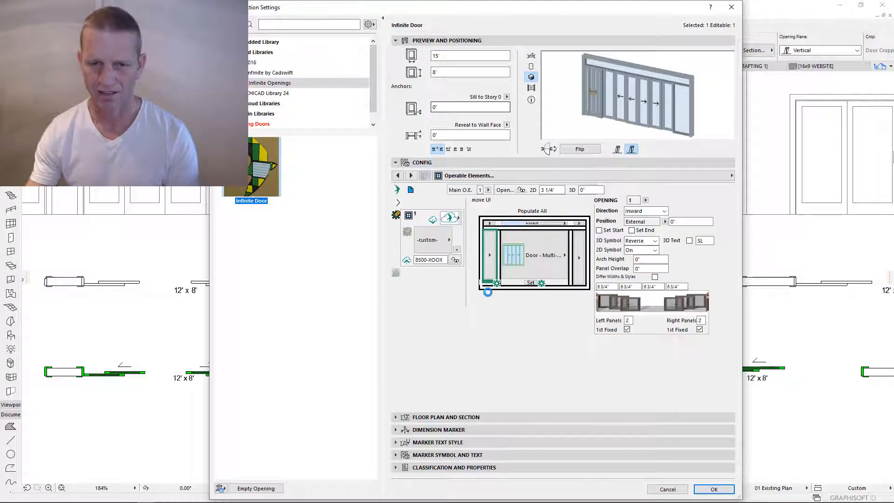
{"action": "left_click", "coordinate": [489, 255]}
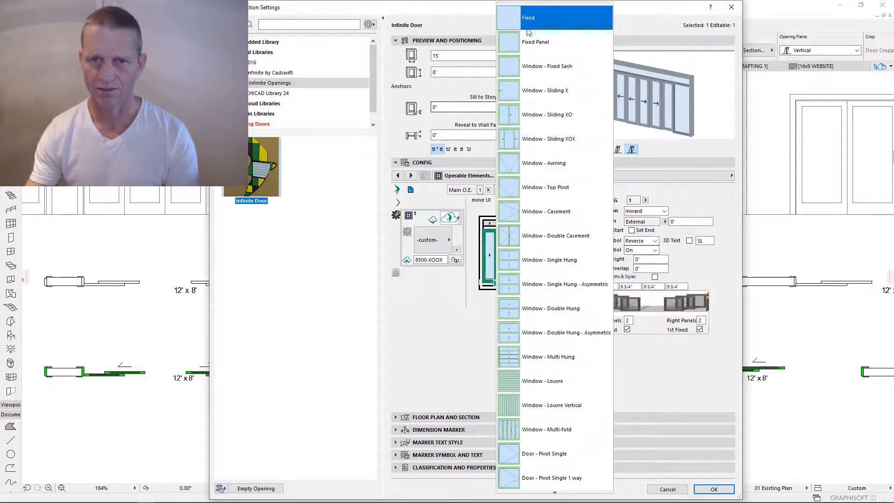
{"action": "left_click", "coordinate": [527, 30]}
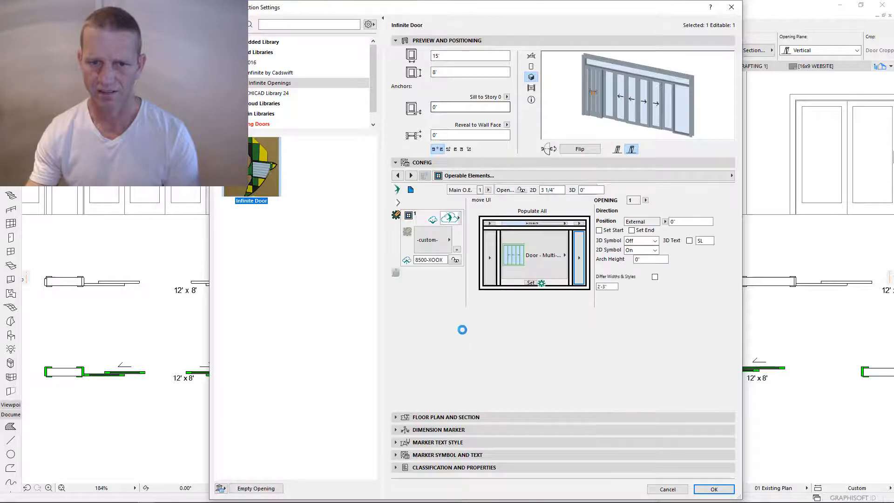
{"action": "left_click", "coordinate": [531, 283]}
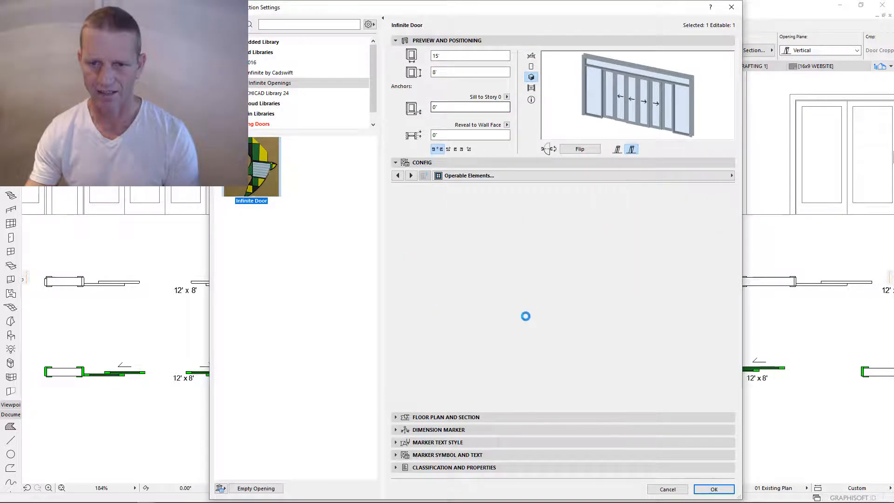
{"action": "left_click", "coordinate": [432, 245]}
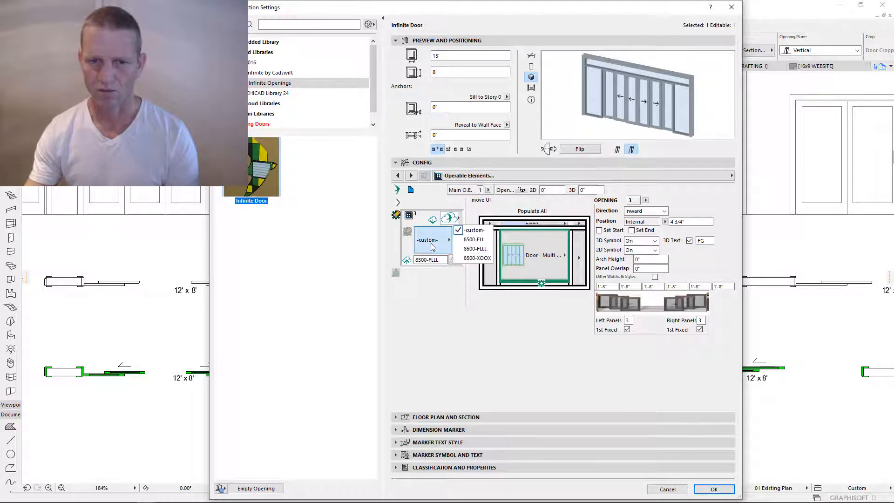
{"action": "left_click", "coordinate": [479, 258]}
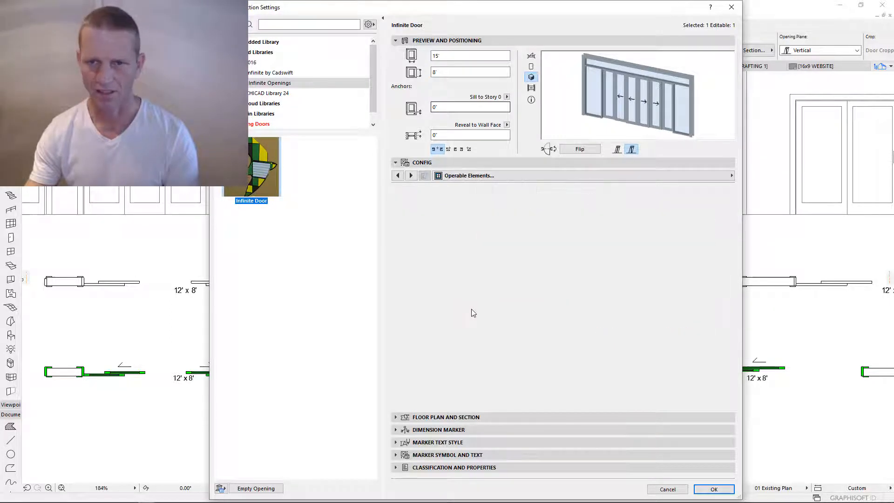
{"action": "left_click", "coordinate": [411, 192]}
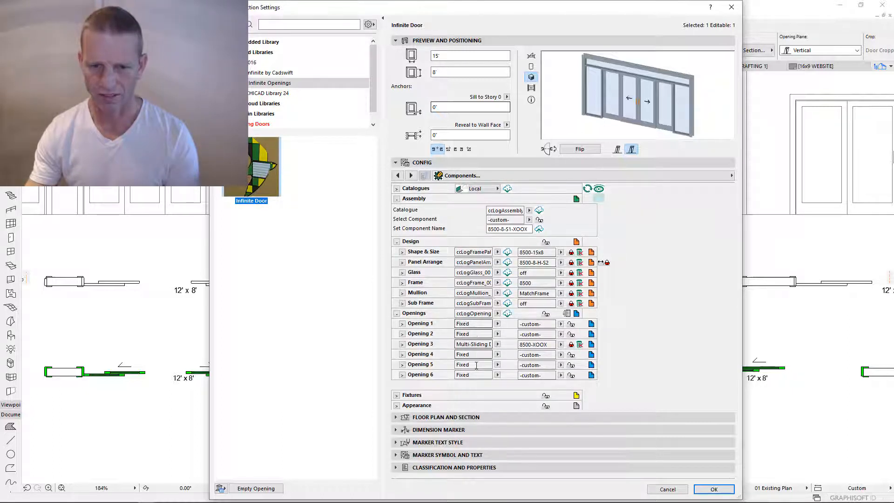
- Rename the assembly component from S1 to 8500-8-S2-XOOX, save it to the catalogue and confirm with OK
{"action": "left_click", "coordinate": [561, 324]}
{"action": "left_click", "coordinate": [561, 327]}
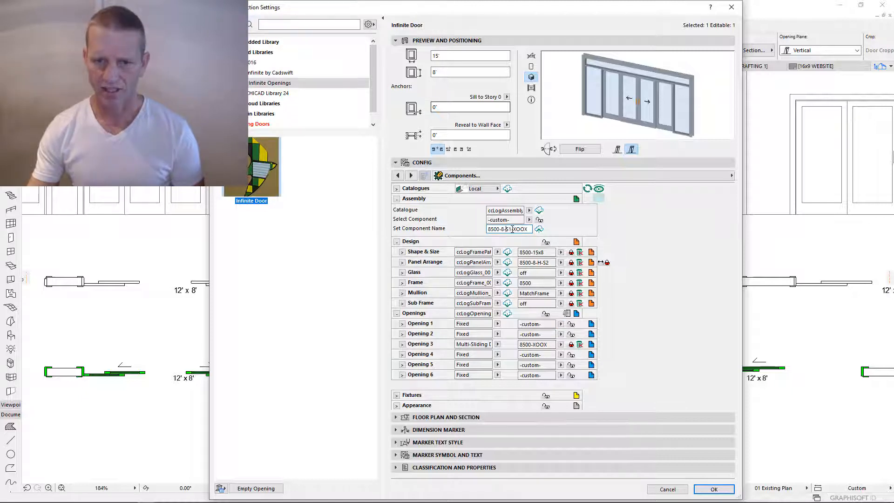
{"action": "type", "text": "2"}
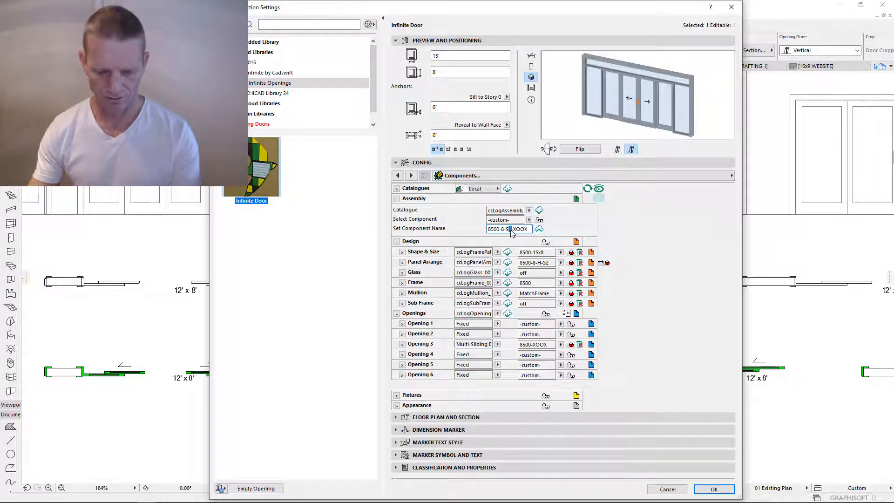
{"action": "left_click", "coordinate": [540, 230]}
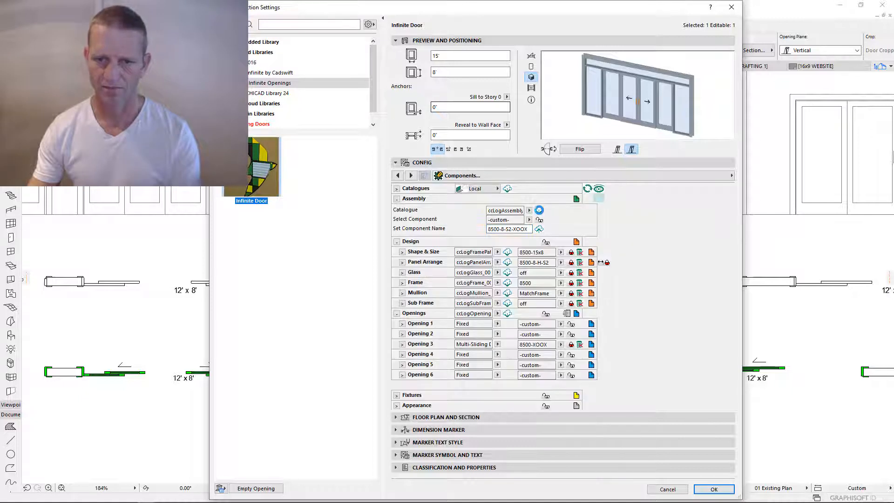
{"action": "left_click", "coordinate": [543, 229]}
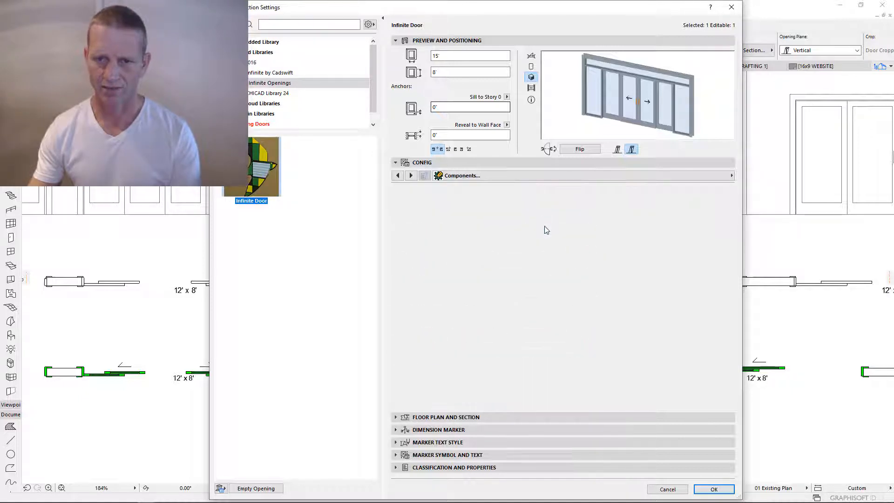
{"action": "left_click", "coordinate": [714, 488]}
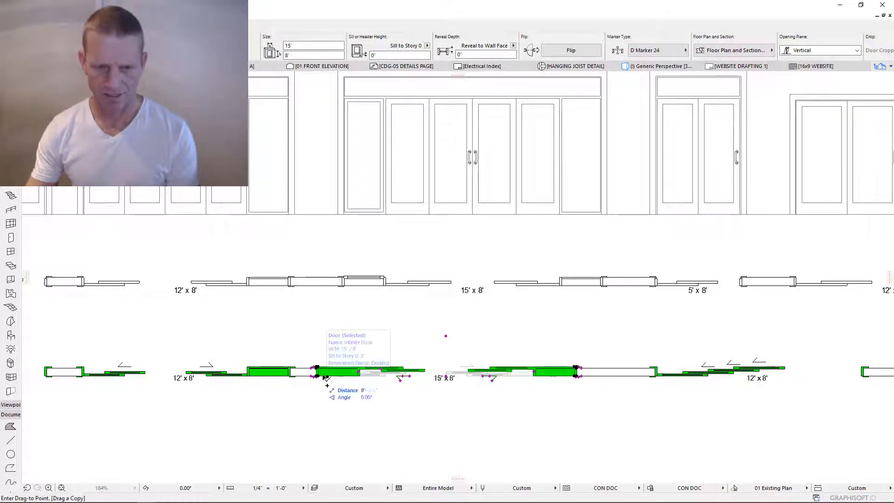
- Zoom out, deselect, and bring up settings for the 12' door at the right of the row
{"action": "scroll", "coordinate": [126, 398], "scroll_direction": "down", "scroll_amount": 3}
{"action": "scroll", "coordinate": [550, 354], "scroll_direction": "down", "scroll_amount": 3}
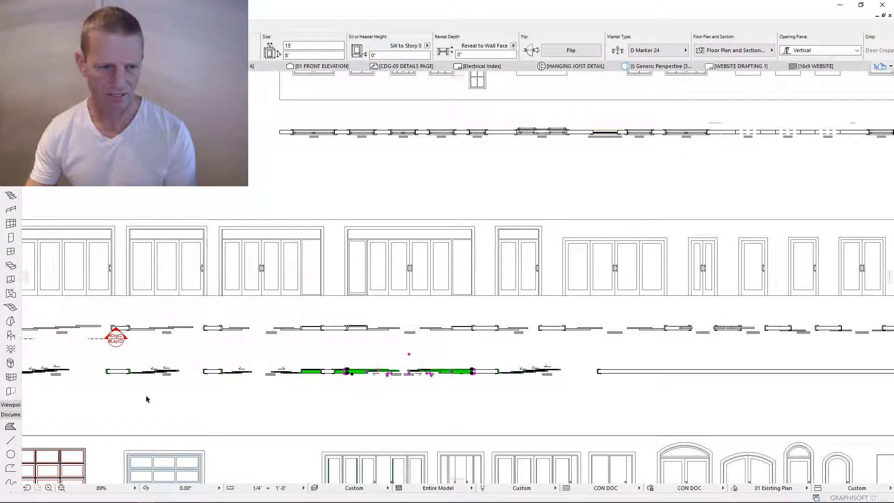
{"action": "key", "text": "Escape"}
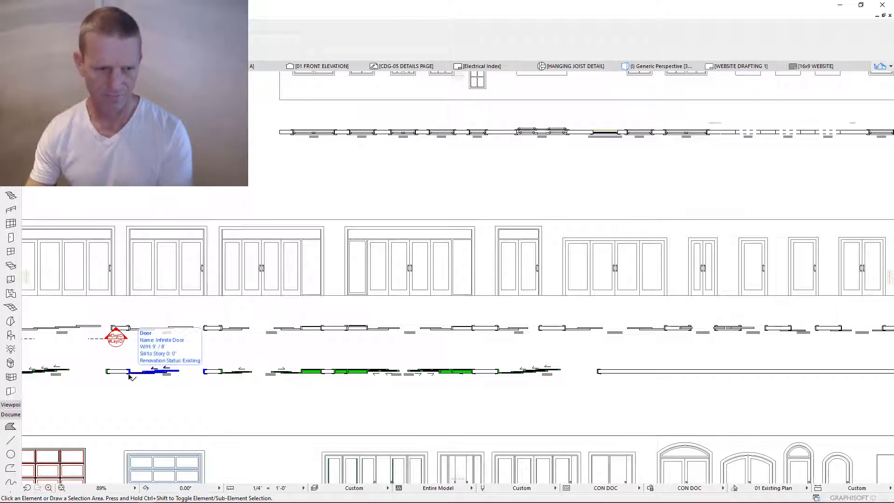
{"action": "left_click", "coordinate": [129, 374]}
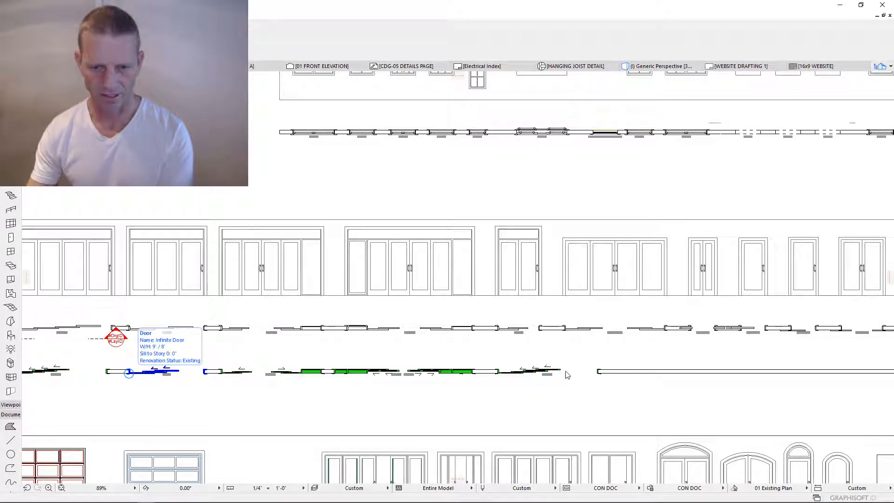
{"action": "left_click", "coordinate": [500, 375]}
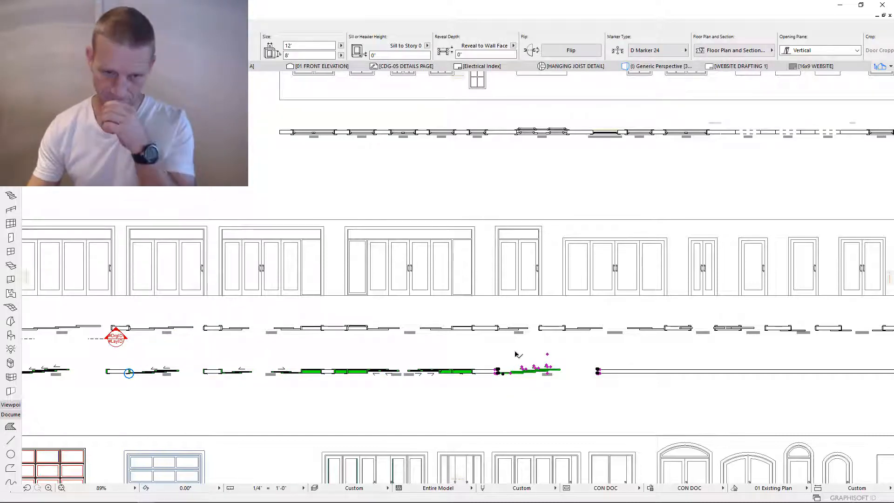
{"action": "key", "text": "ctrl+t"}
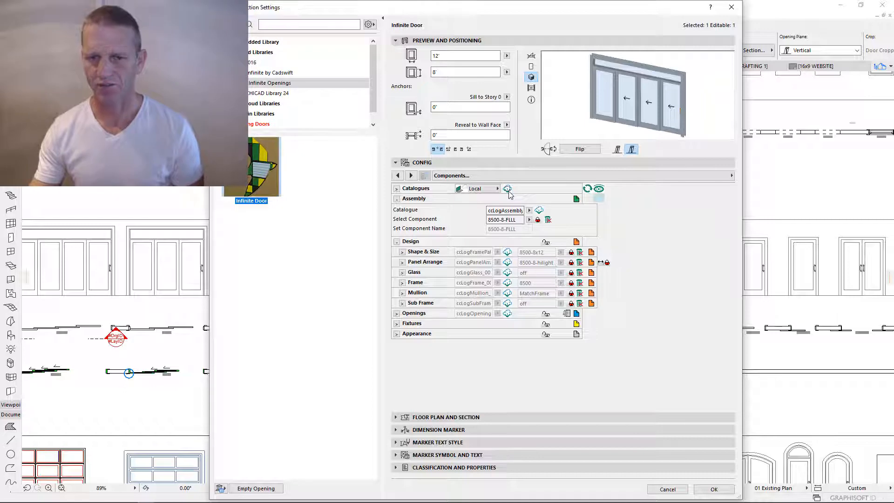
- Apply the 8500-8-FLL component to the door, unlock it, and zoom back into the plan
{"action": "left_click", "coordinate": [529, 220]}
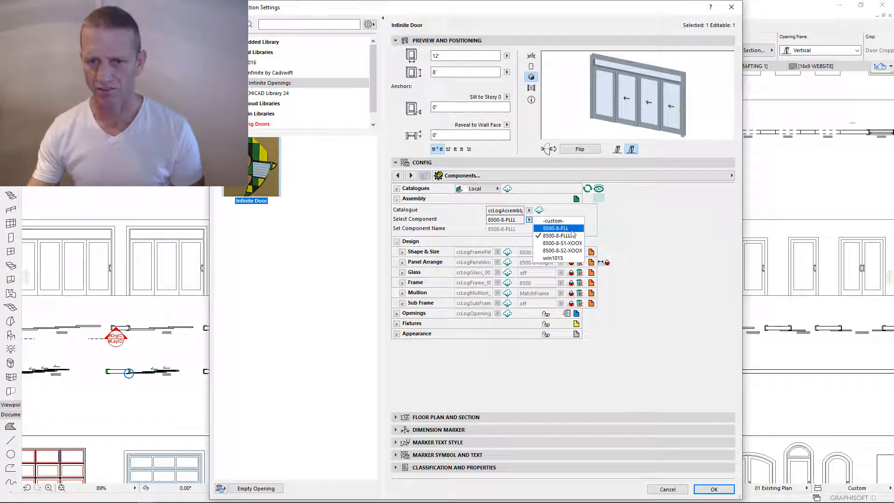
{"action": "left_click", "coordinate": [555, 229]}
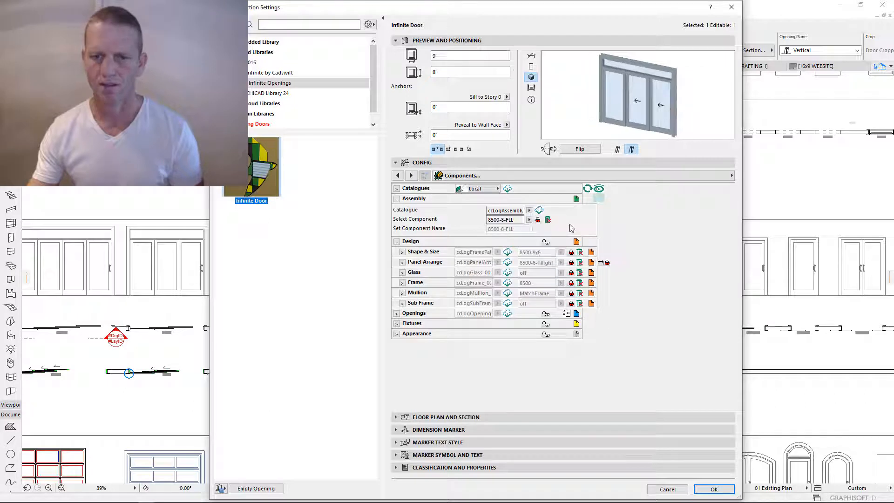
{"action": "left_click", "coordinate": [538, 220]}
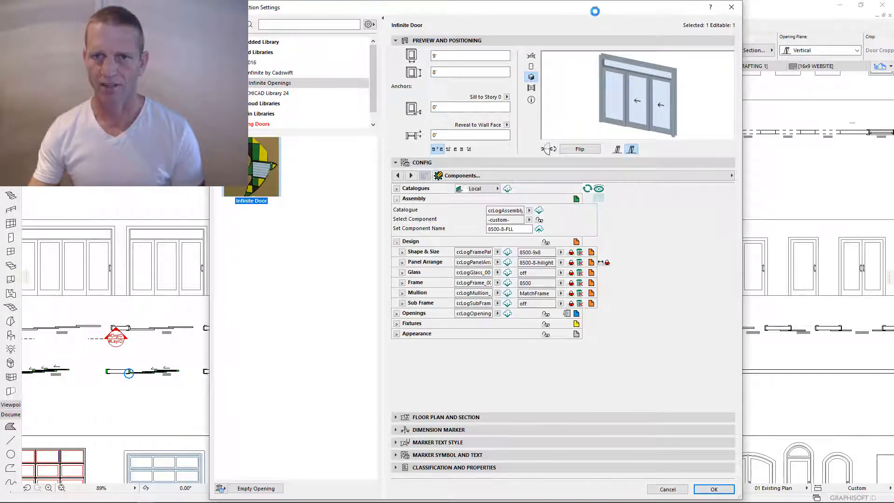
{"action": "mouse_move", "coordinate": [595, 11]}
{"action": "left_mouse_down"}
{"action": "mouse_move", "coordinate": [601, 489]}
{"action": "mouse_move", "coordinate": [579, 297]}
{"action": "mouse_move", "coordinate": [580, 320]}
{"action": "mouse_move", "coordinate": [607, 8]}
{"action": "left_mouse_up"}
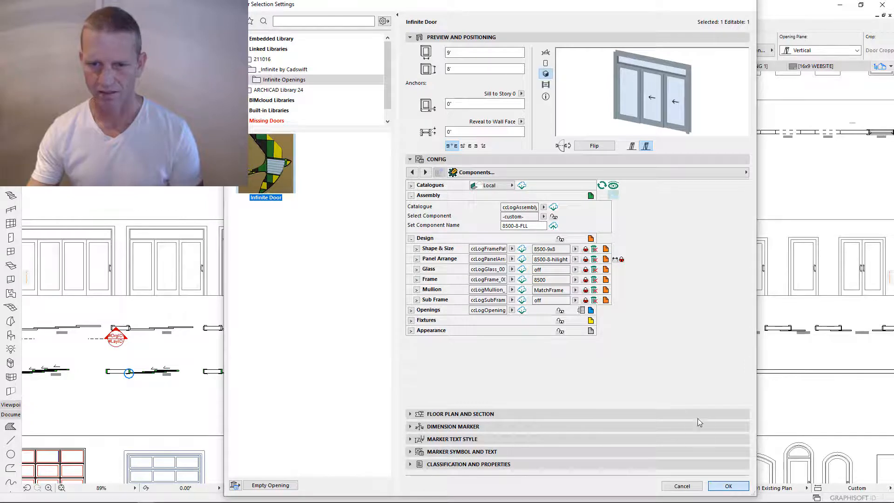
{"action": "scroll", "coordinate": [526, 351], "scroll_direction": "up", "scroll_amount": 4}
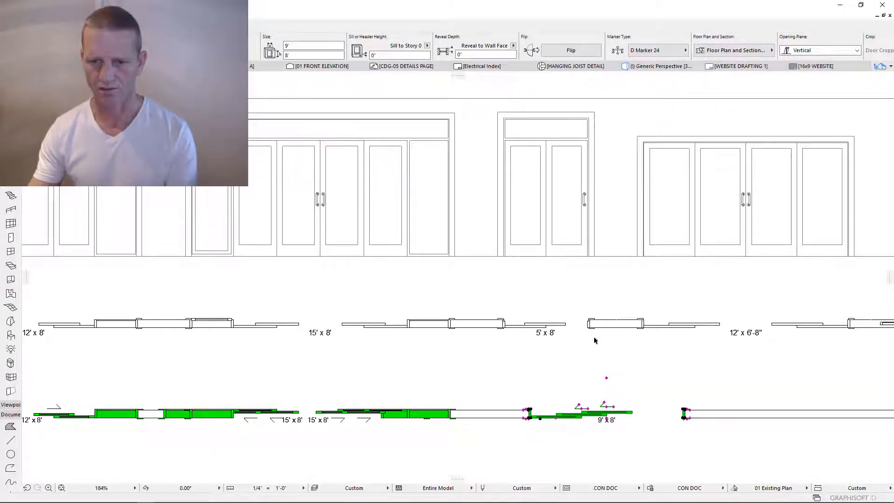
- Unlock Shape & Size, set the door width to 5', and save it as component 8500-5x8
{"action": "key", "text": "ctrl+t"}
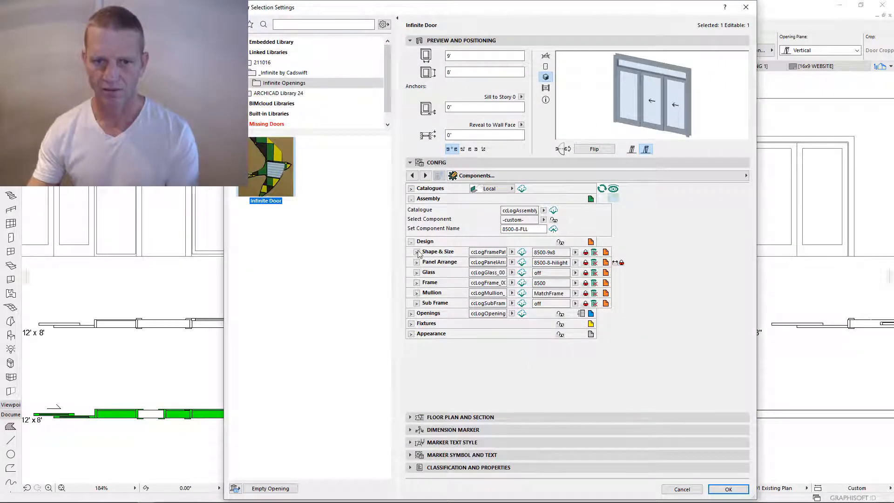
{"action": "left_click", "coordinate": [587, 253]}
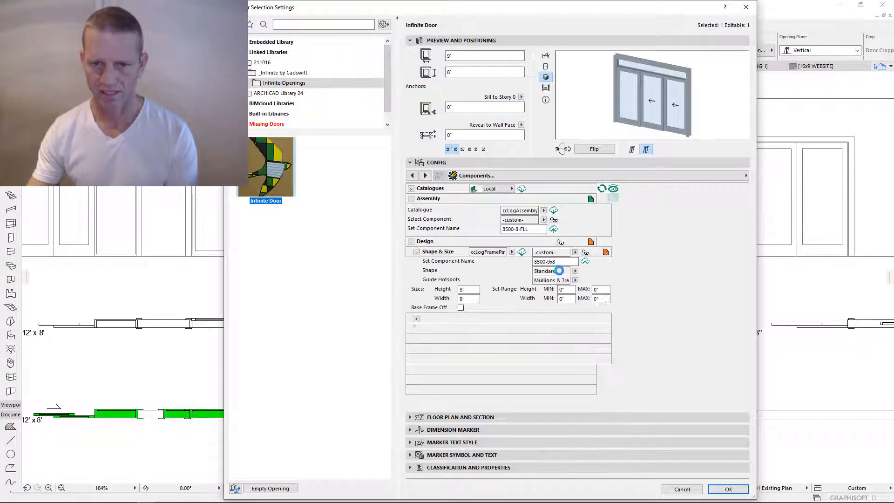
{"action": "left_click", "coordinate": [550, 262]}
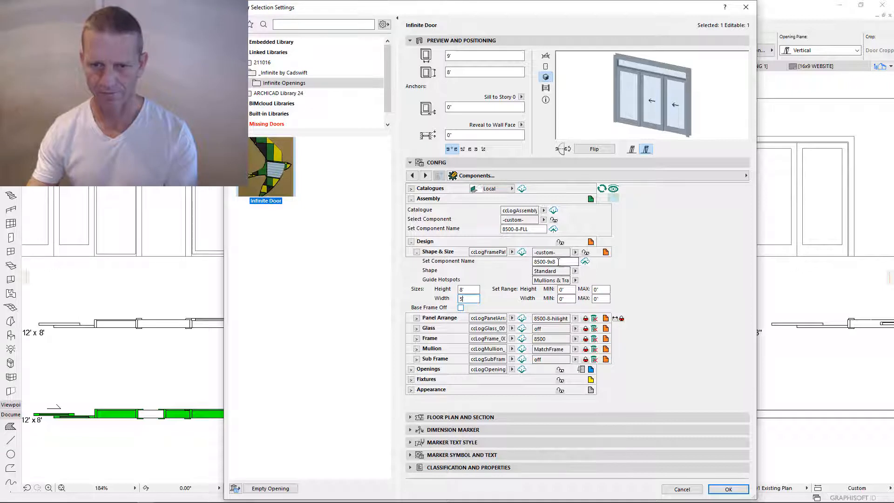
{"action": "key", "text": "BackSpace"}
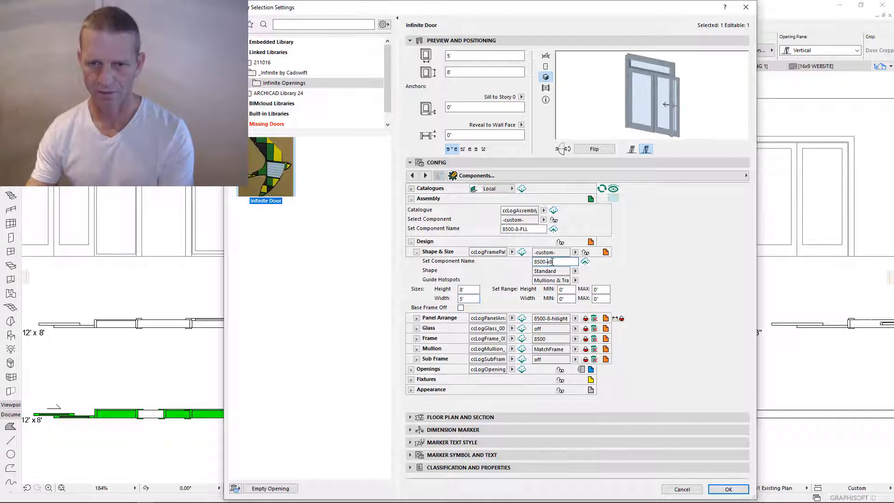
{"action": "type", "text": "5"}
{"action": "left_click", "coordinate": [585, 262]}
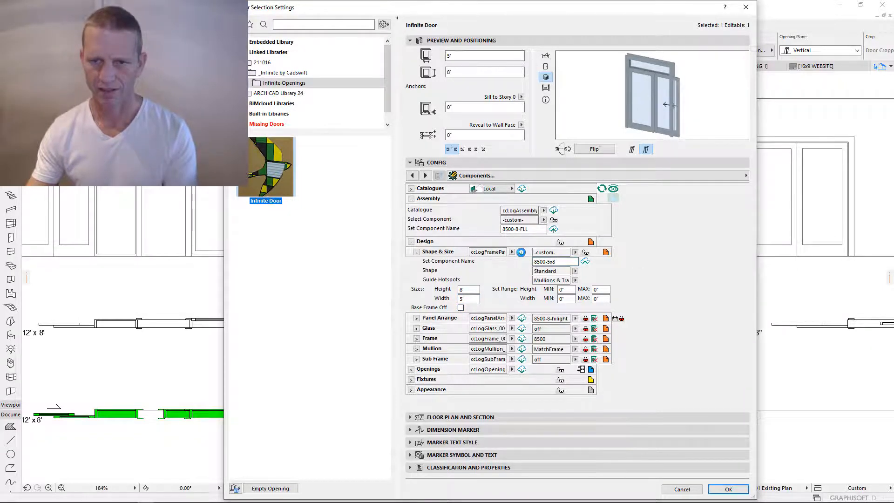
{"action": "left_click", "coordinate": [416, 252]}
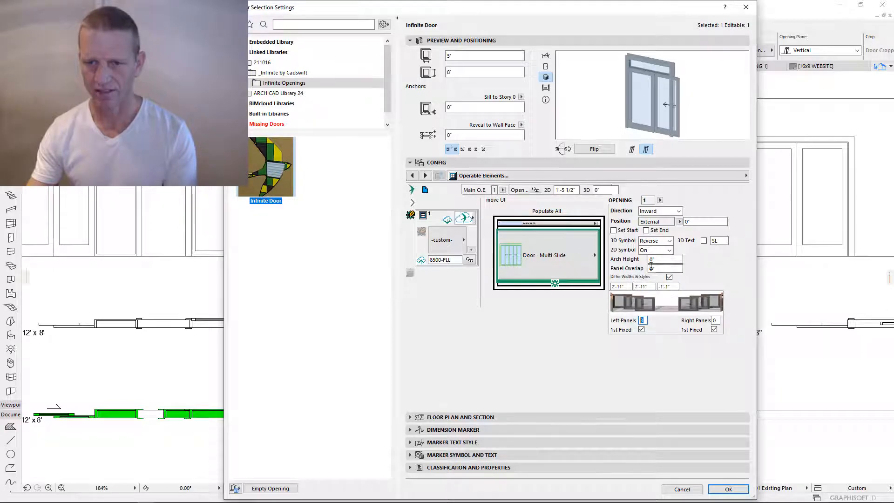
- Give the multi-slide opening equal panel widths with 2 left panels
{"action": "left_click", "coordinate": [670, 277]}
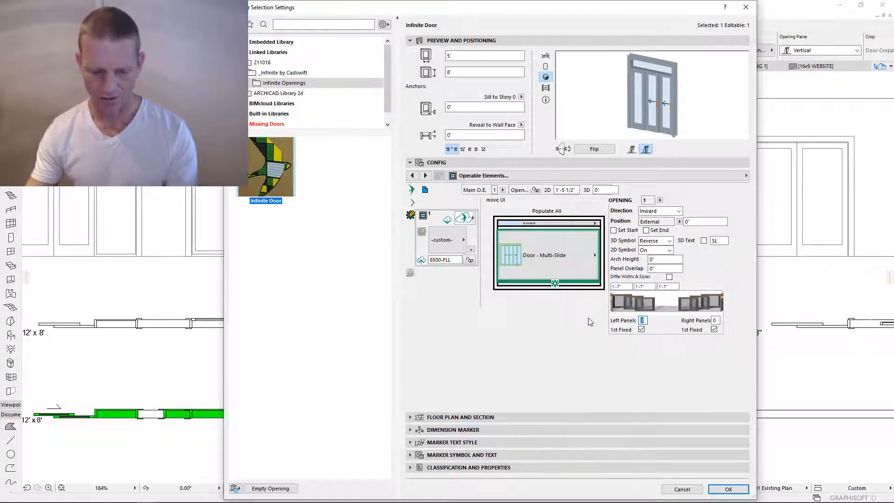
{"action": "type", "text": "2"}
{"action": "key", "text": "Tab"}
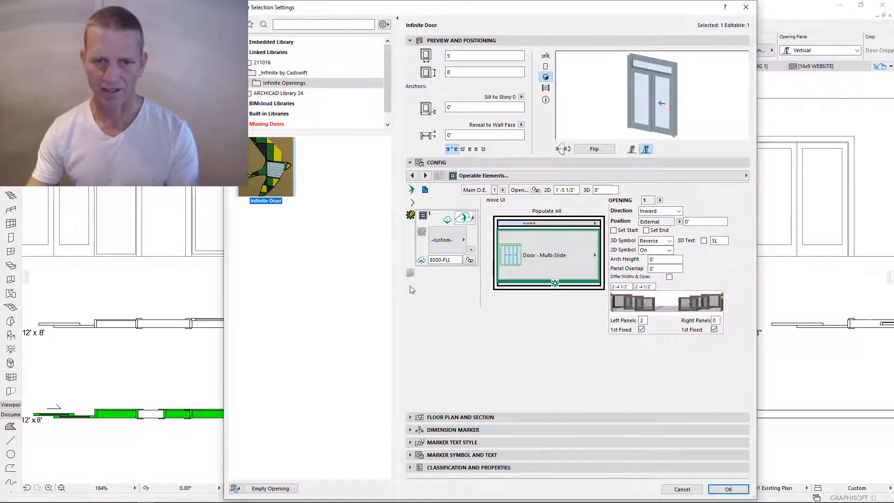
- Rename the opening preset from FL to 8500-XO and save it as a component
{"action": "left_click", "coordinate": [448, 261]}
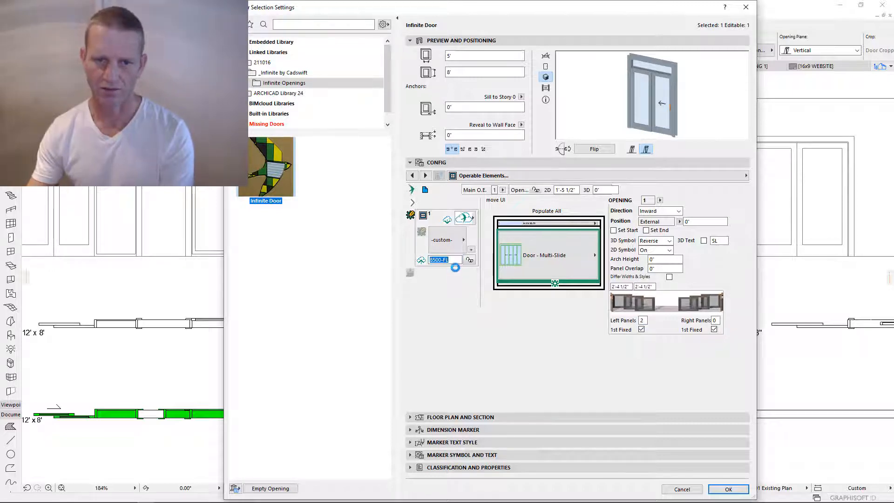
{"action": "key", "text": "BackSpace"}
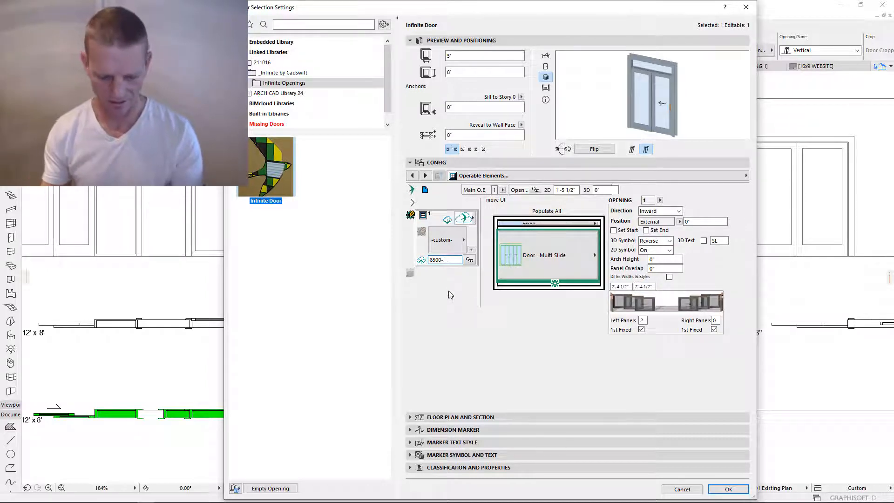
{"action": "key", "text": "BackSpace"}
{"action": "key", "text": "BackSpace"}
{"action": "type", "text": "X"}
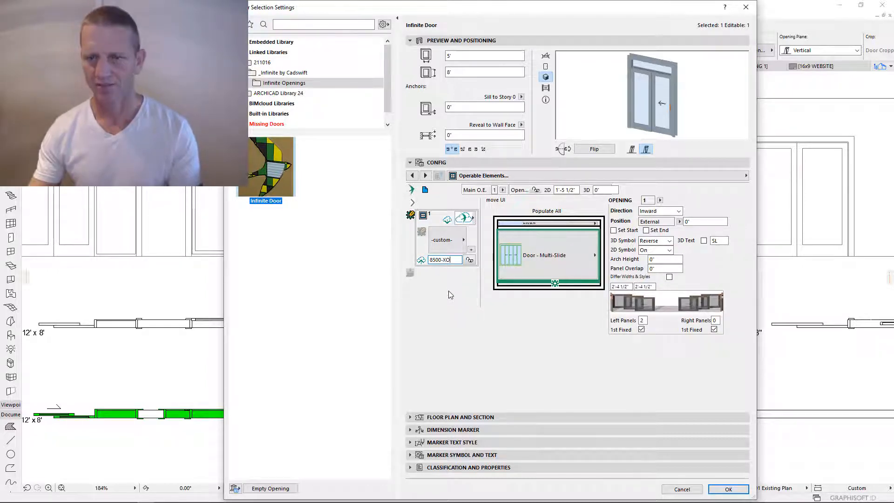
{"action": "type", "text": "O"}
{"action": "key", "text": "Return"}
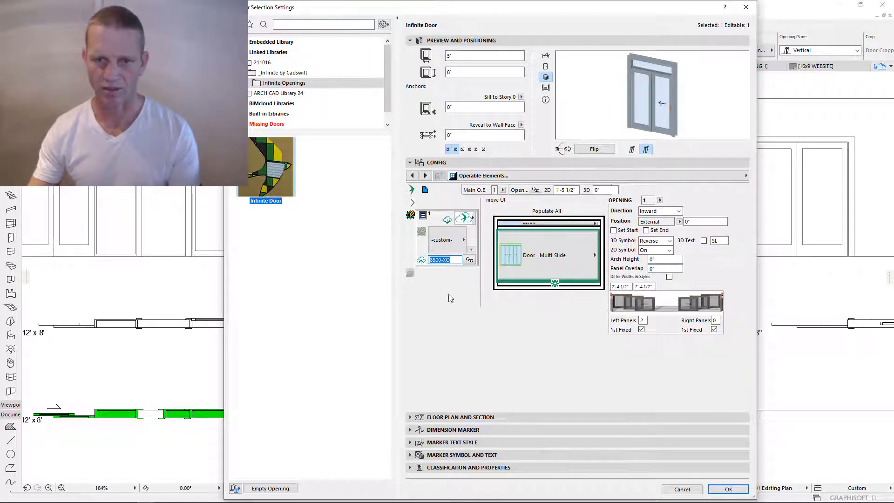
{"action": "left_click", "coordinate": [421, 261]}
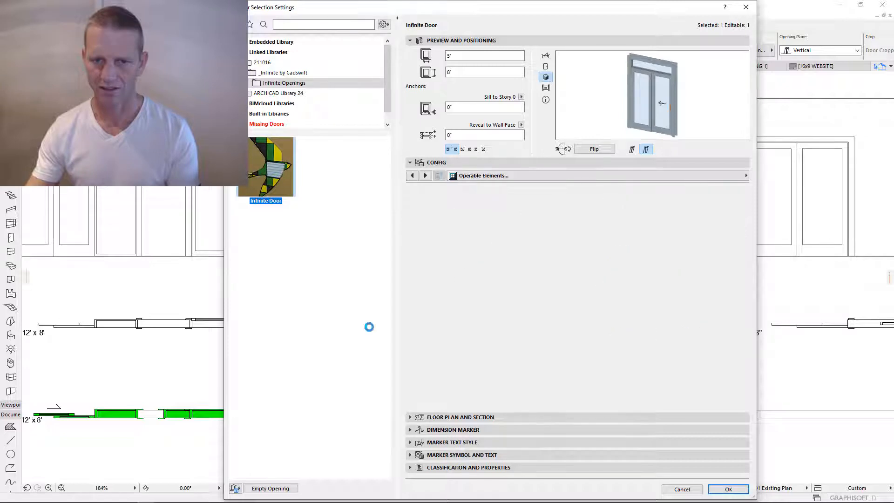
{"action": "left_click", "coordinate": [411, 215]}
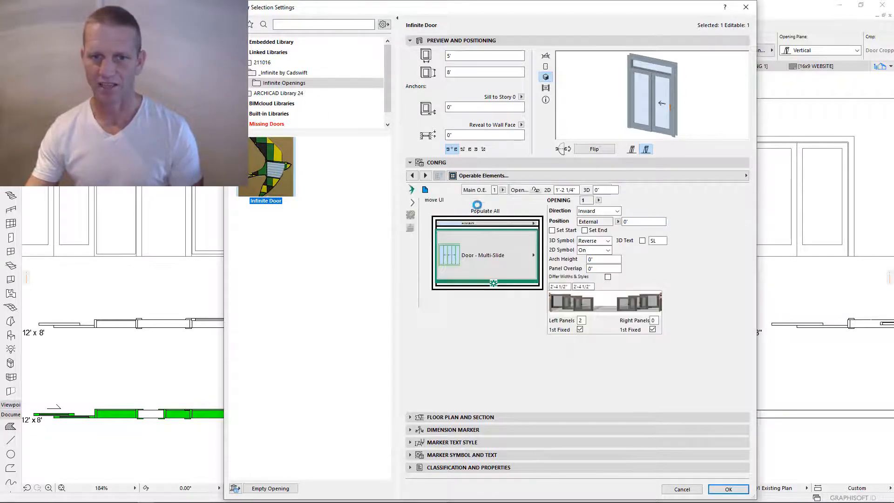
- On the Components page, rename the door assembly to 8500-8-XO and save it to the catalogue
{"action": "left_click", "coordinate": [425, 190]}
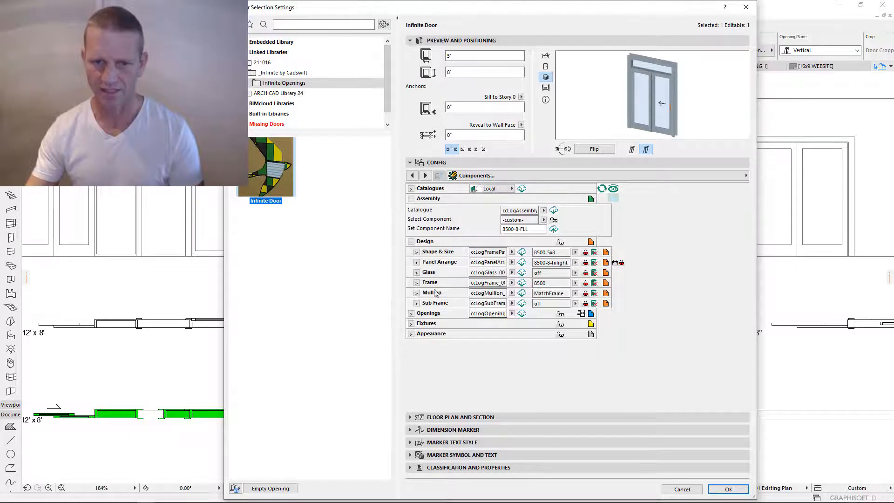
{"action": "left_click", "coordinate": [410, 314]}
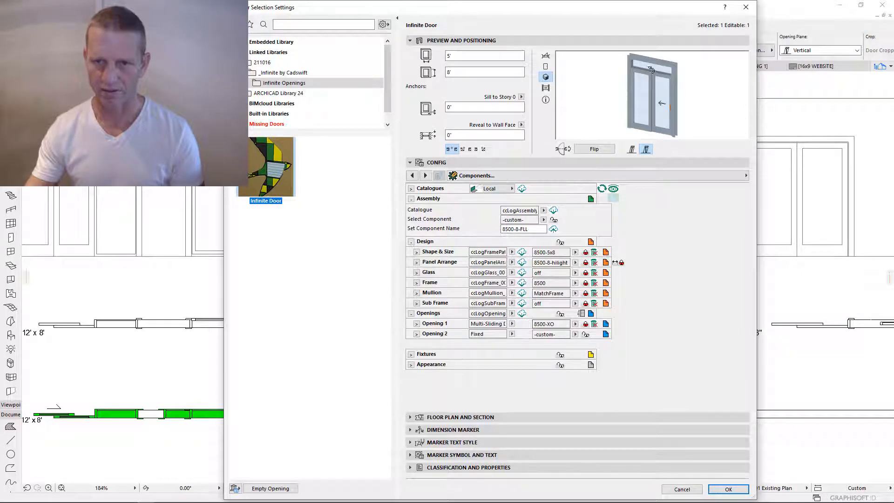
{"action": "left_click", "coordinate": [410, 355]}
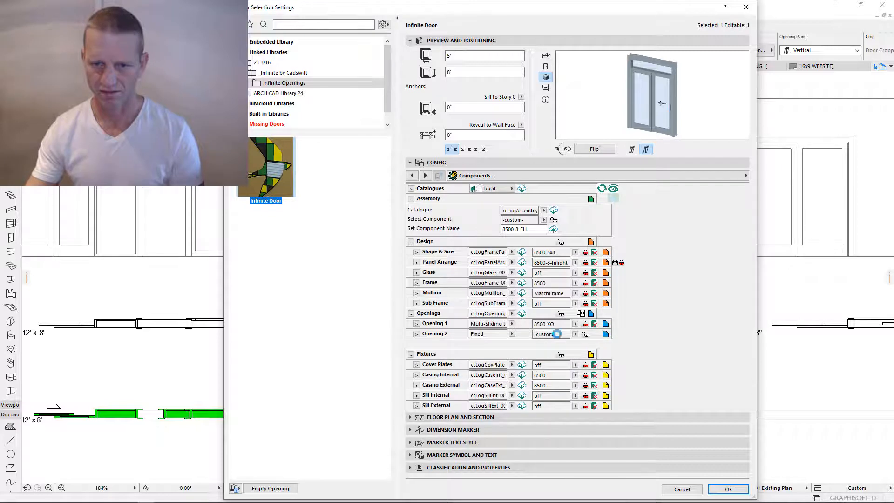
{"action": "left_click", "coordinate": [412, 241]}
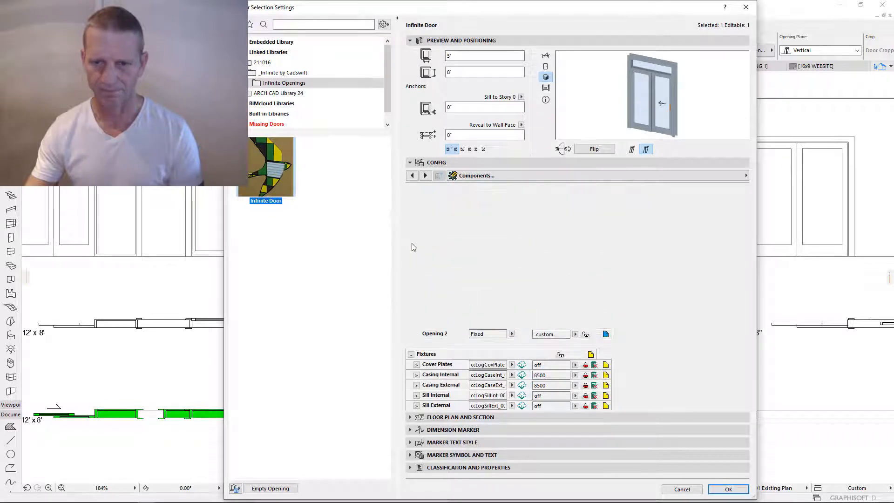
{"action": "left_click", "coordinate": [537, 230]}
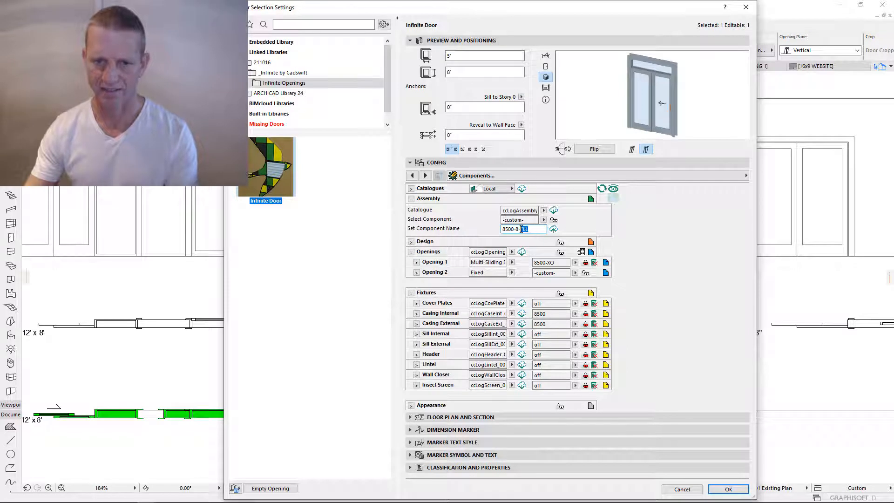
{"action": "type", "text": "XO"}
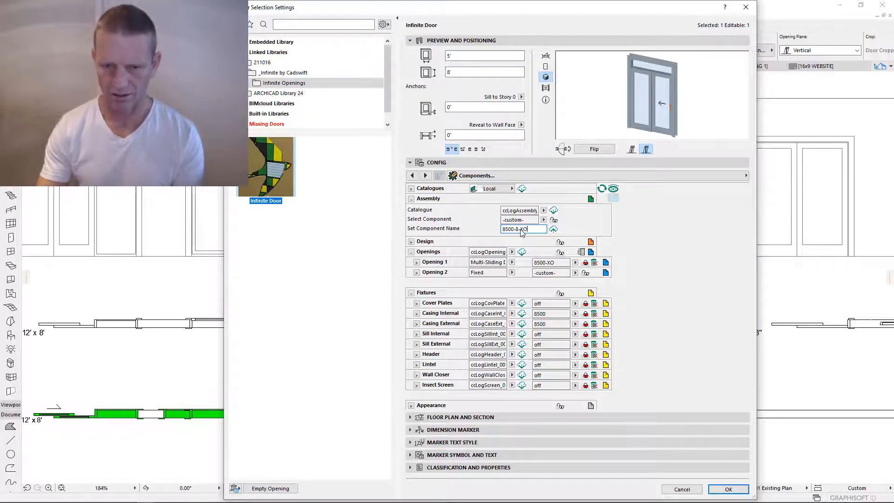
{"action": "left_click", "coordinate": [553, 229]}
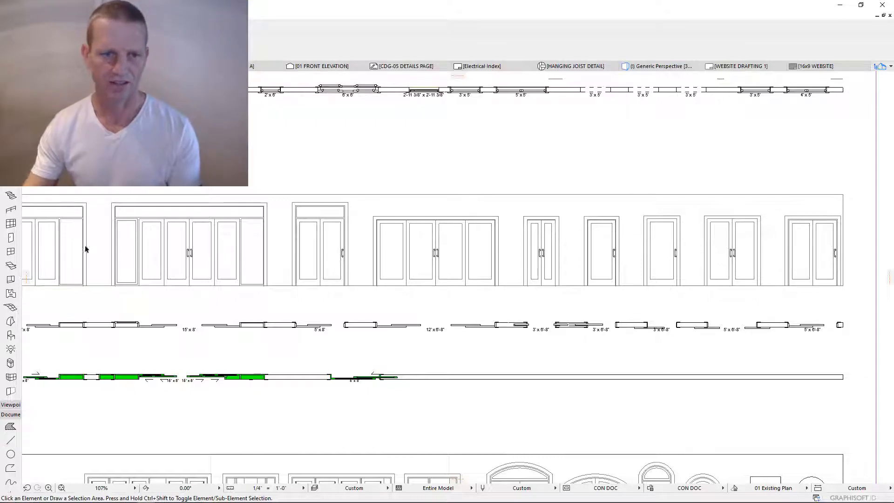
- Pan and zoom to the door row, selecting the 15'x8' door and then the 6'x8' door
{"action": "scroll", "coordinate": [561, 359], "scroll_direction": "down", "scroll_amount": 2}
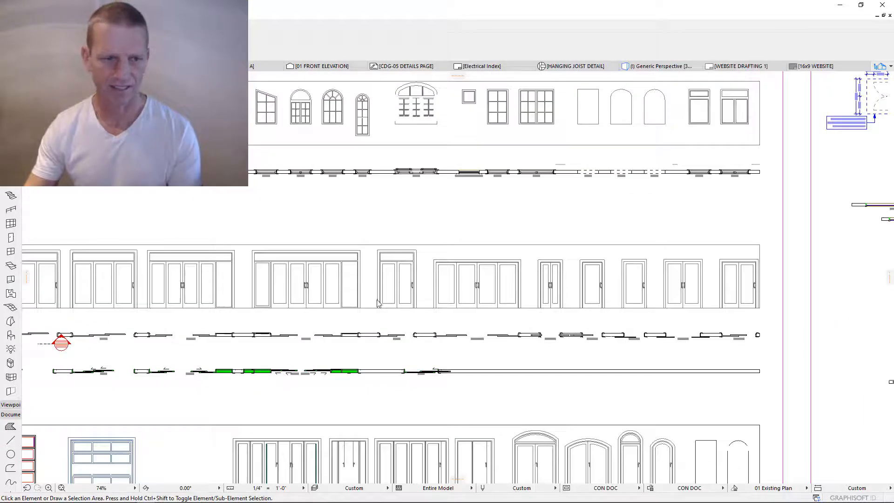
{"action": "scroll", "coordinate": [260, 345], "scroll_direction": "down", "scroll_amount": 1}
{"action": "mouse_move", "coordinate": [264, 344]}
{"action": "middle_mouse_down"}
{"action": "mouse_move", "coordinate": [383, 350]}
{"action": "mouse_move", "coordinate": [305, 338]}
{"action": "middle_mouse_up"}
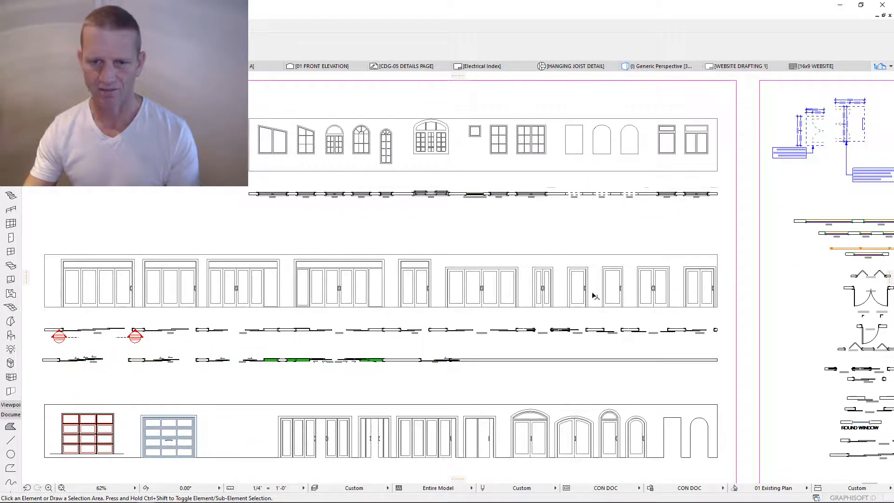
{"action": "scroll", "coordinate": [594, 298], "scroll_direction": "up", "scroll_amount": 3}
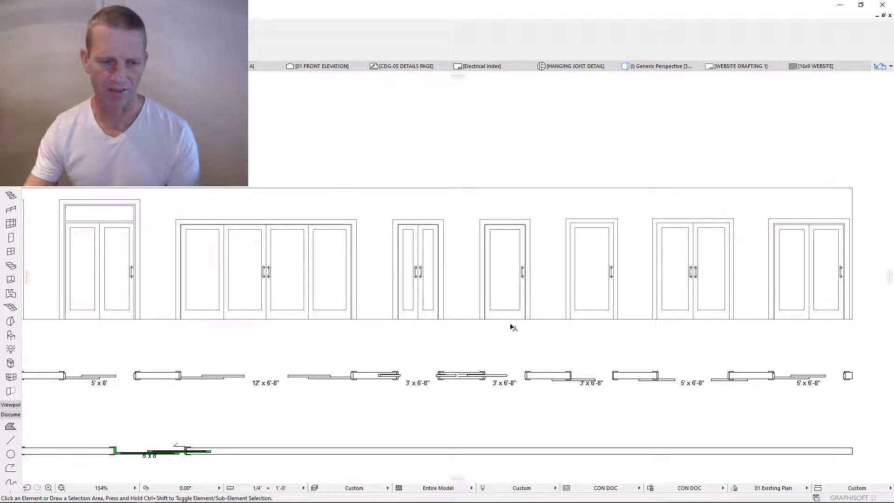
{"action": "scroll", "coordinate": [513, 328], "scroll_direction": "down", "scroll_amount": 2}
{"action": "scroll", "coordinate": [470, 347], "scroll_direction": "up", "scroll_amount": 1}
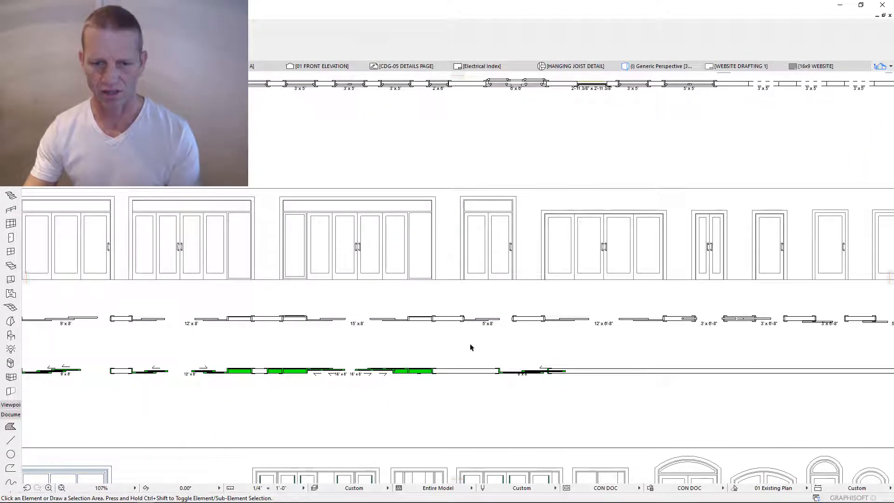
{"action": "middle_click_drag", "start_coordinate": [554, 349], "coordinate": [693, 349]}
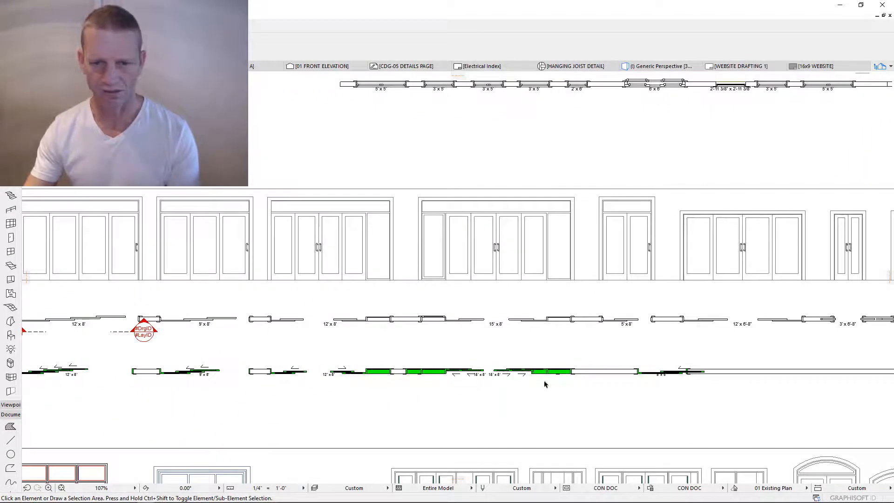
{"action": "left_click", "coordinate": [573, 372]}
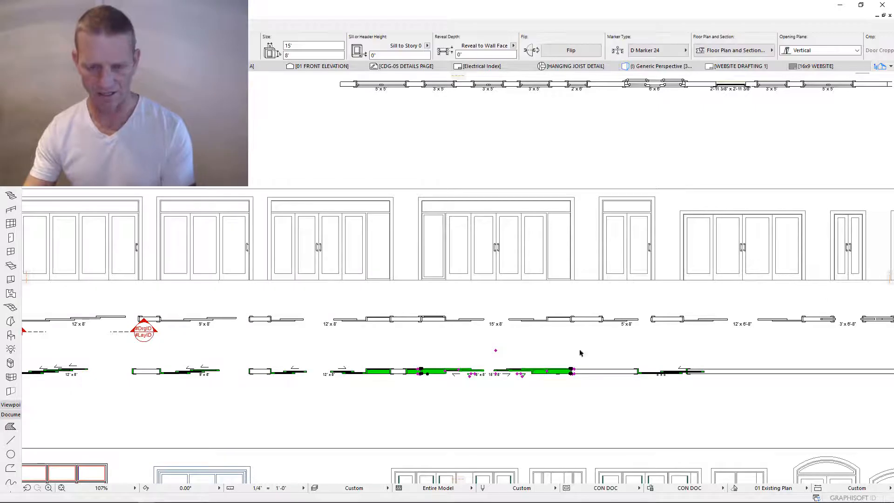
{"action": "left_click", "coordinate": [639, 373]}
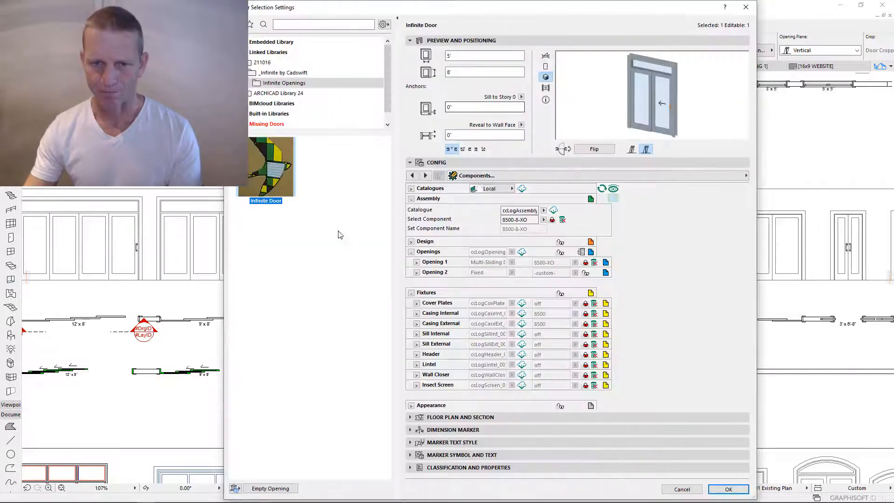
- Check that 8500-8-XO appears in the door's Select Component list, then close it unchanged
{"action": "left_click", "coordinate": [544, 220]}
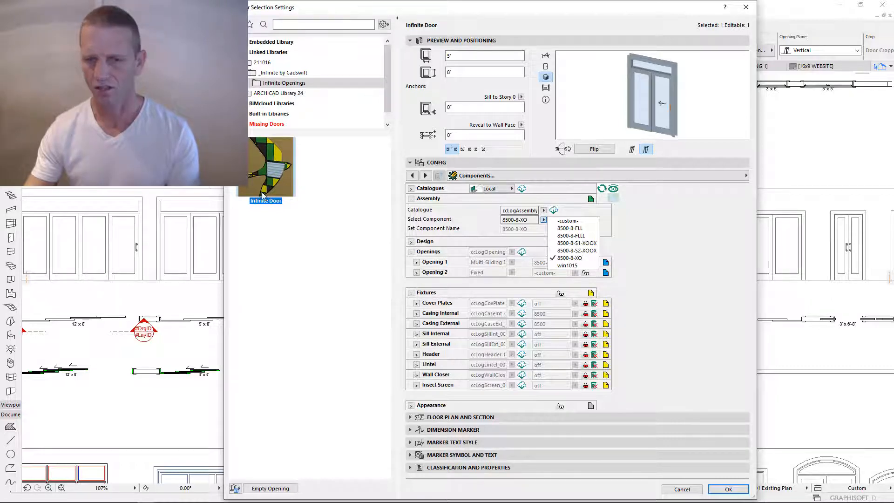
{"action": "left_click", "coordinate": [663, 255]}
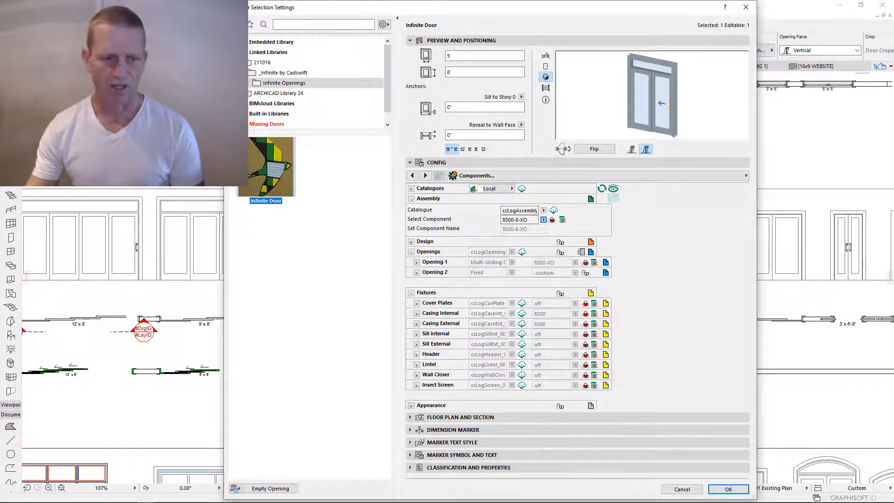
- Inspect the 'all' preview image in File Explorer's CC Images folder, then return to ARCHICAD
{"action": "mouse_move", "coordinate": [101, 498]}
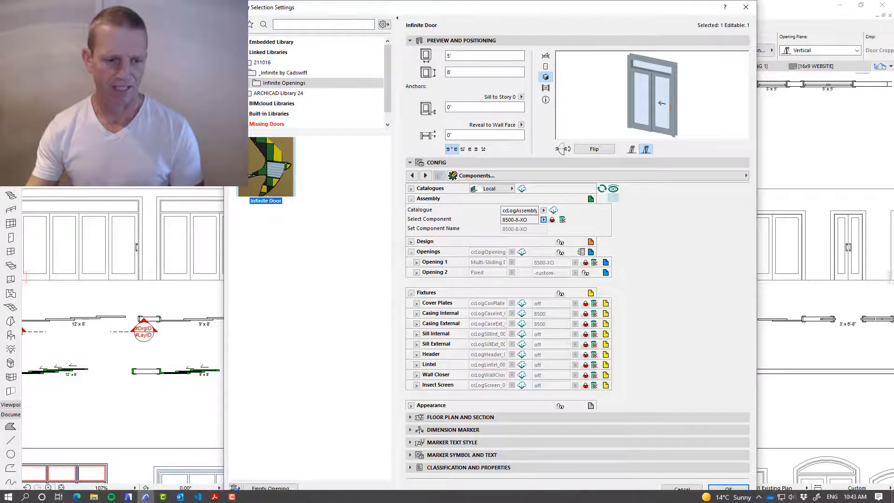
{"action": "left_click", "coordinate": [77, 496]}
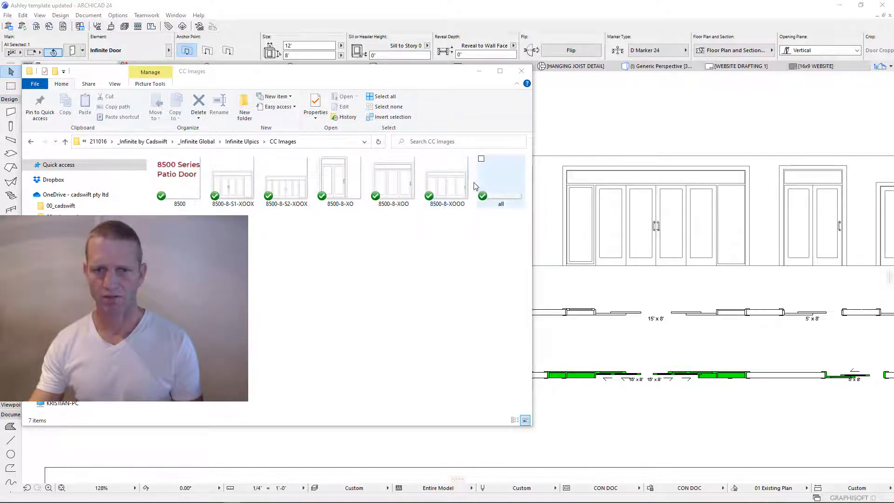
{"action": "right_click", "coordinate": [499, 195]}
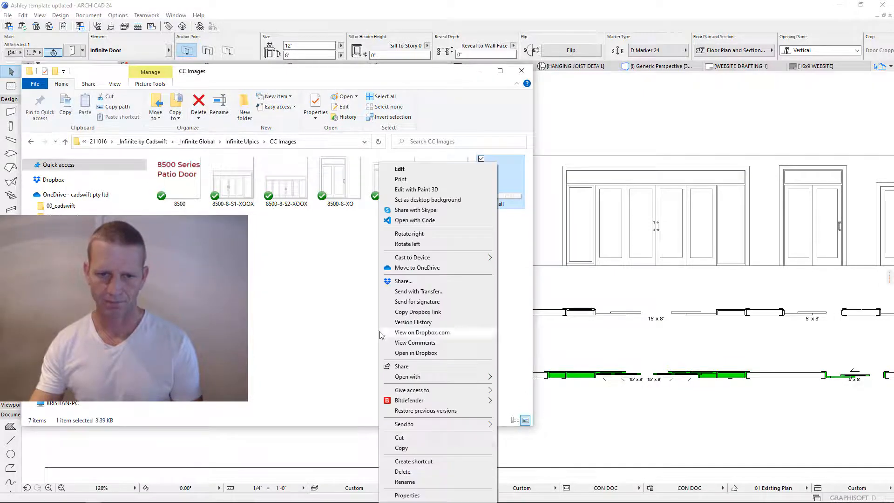
{"action": "left_click", "coordinate": [366, 316]}
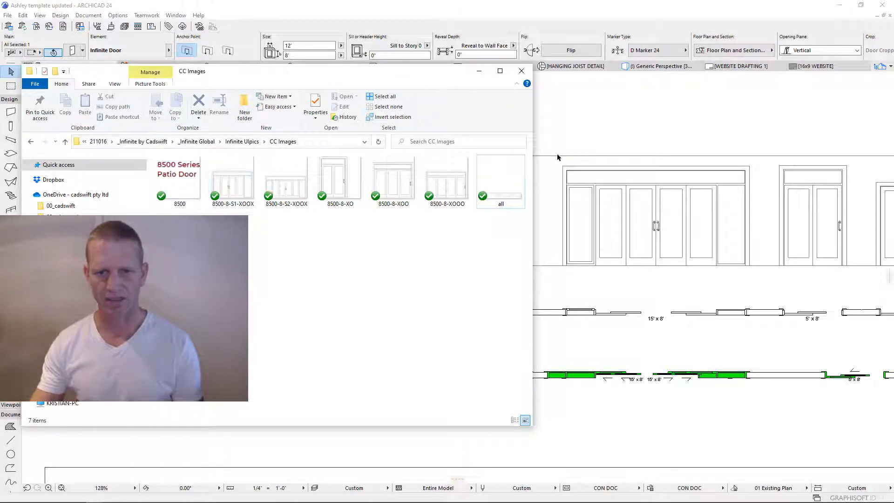
{"action": "left_click", "coordinate": [586, 114]}
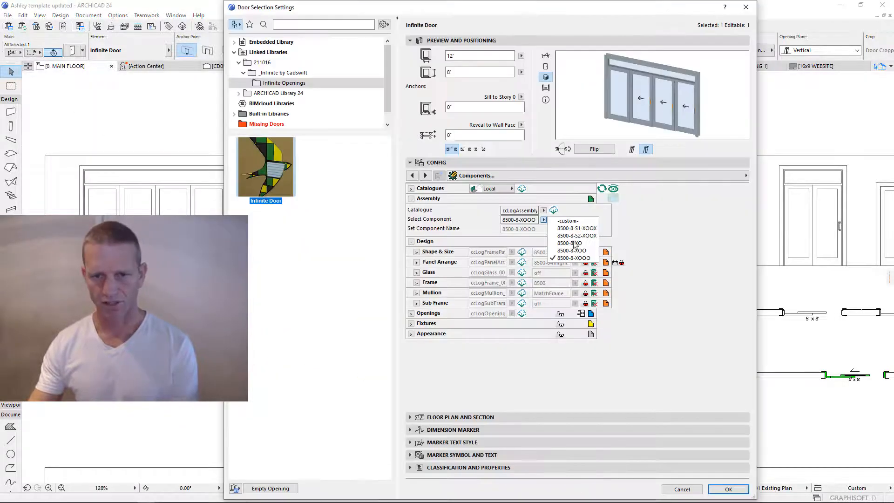
- Switch the 12' door to Component Catalogues & Assemblies, keep assembly 8500-8-XOOO, and bring up library options
{"action": "left_click", "coordinate": [544, 219]}
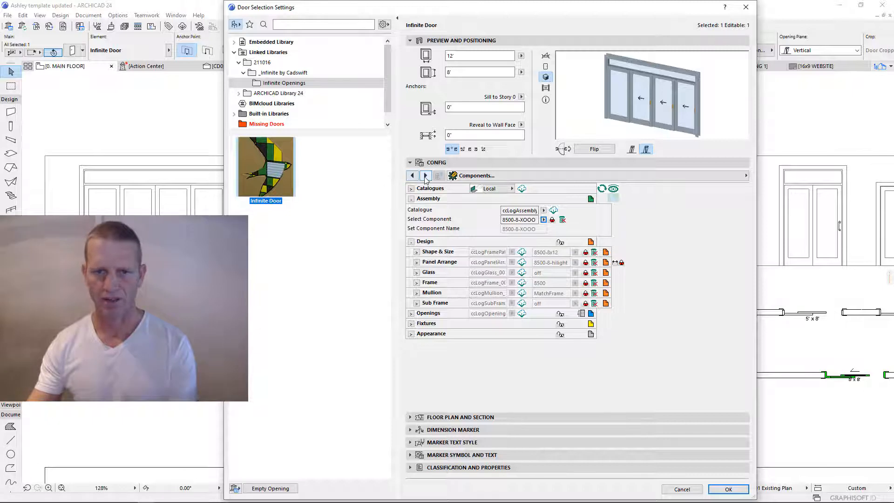
{"action": "left_click", "coordinate": [426, 176]}
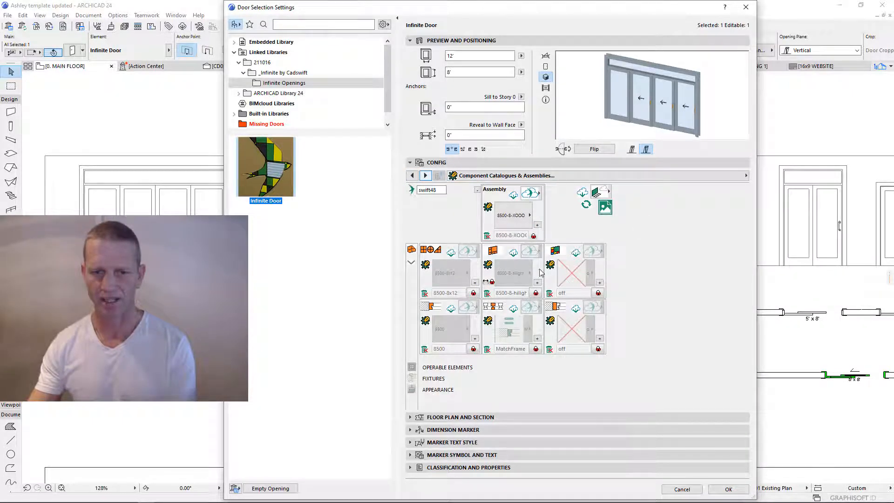
{"action": "left_click", "coordinate": [528, 217]}
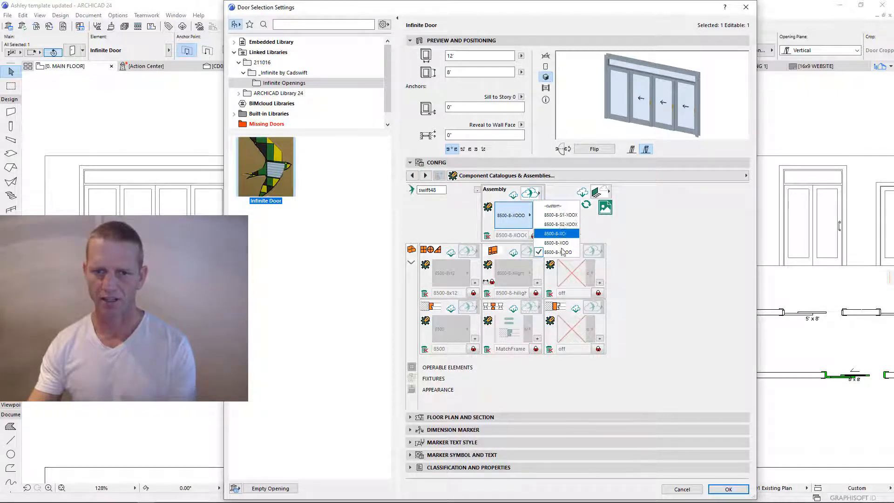
{"action": "left_click", "coordinate": [512, 208]}
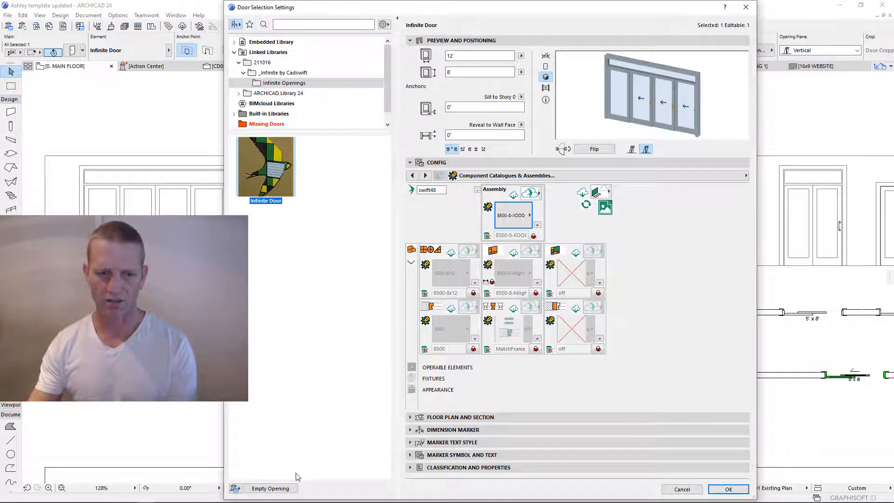
{"action": "left_click", "coordinate": [236, 488]}
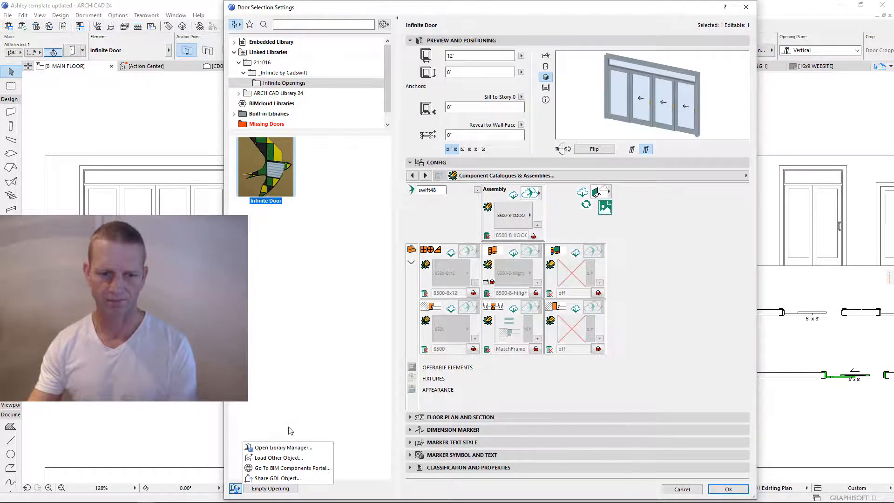
- Reload & Apply the libraries in Library Manager, then reopen the door's assembly presets
{"action": "left_click", "coordinate": [288, 448]}
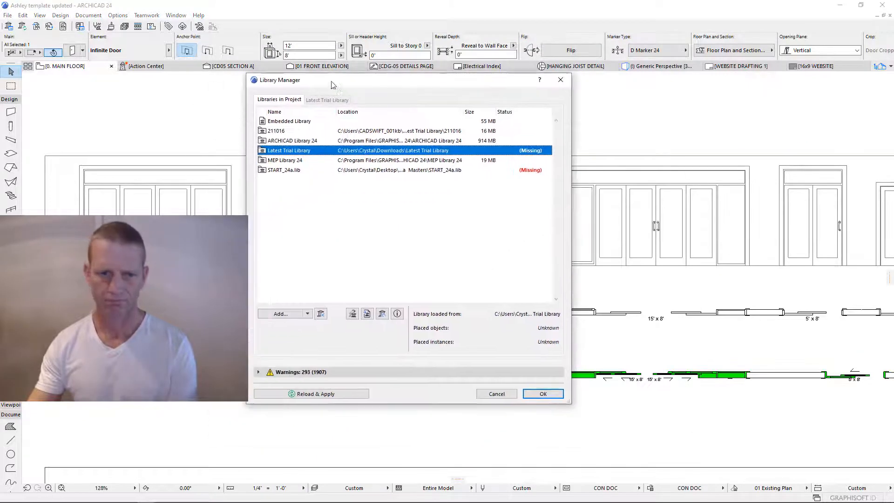
{"action": "left_click", "coordinate": [323, 395]}
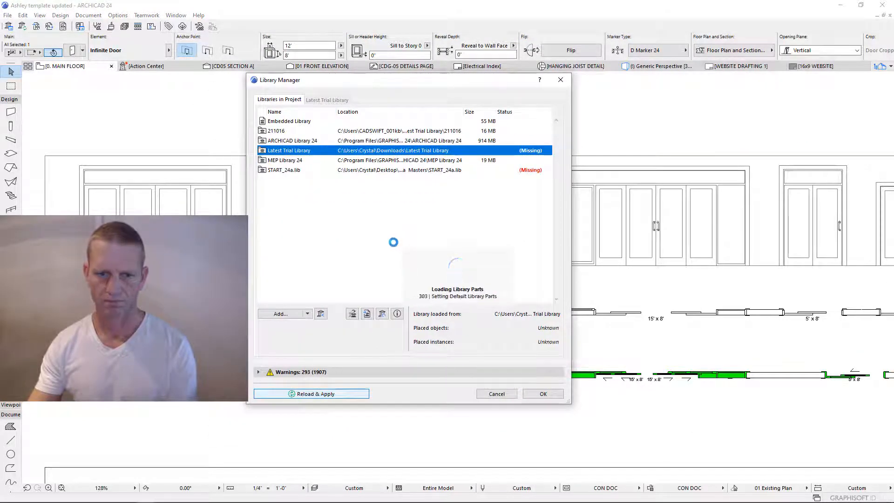
{"action": "left_click", "coordinate": [542, 394]}
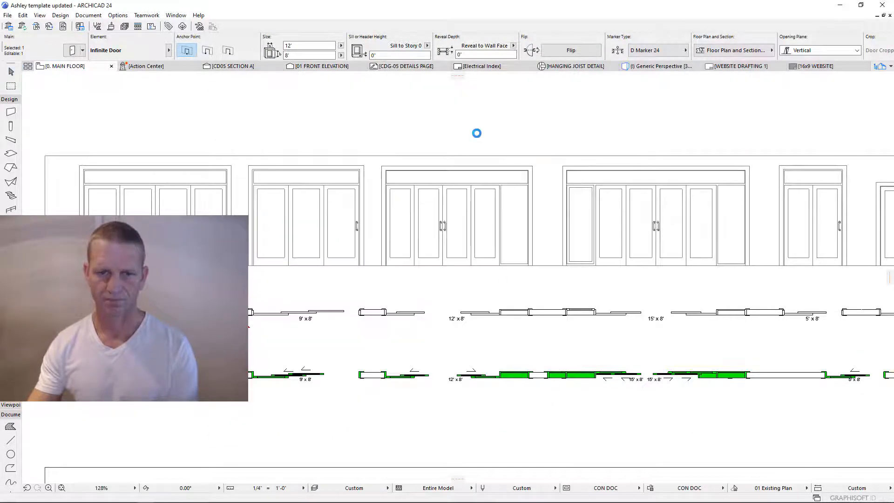
{"action": "left_click", "coordinate": [545, 221]}
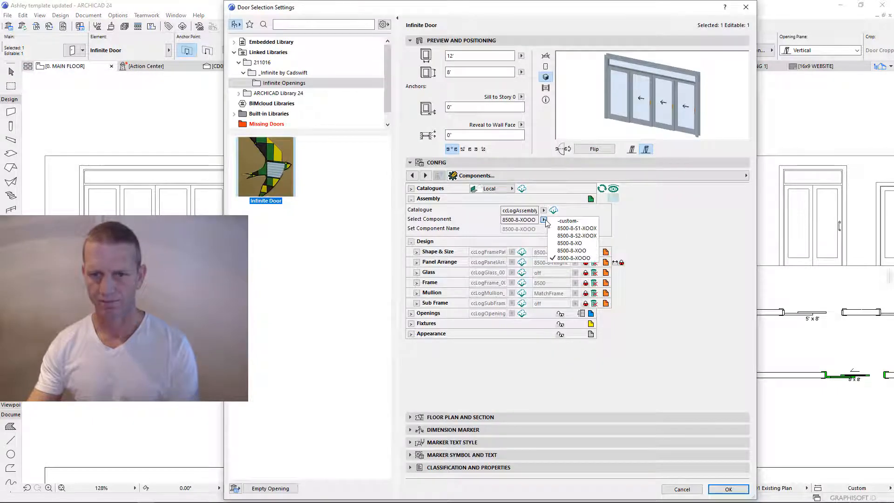
- Show the Catalogues & Assemblies tiles, browse assembly thumbnails, and expand Operable Elements
{"action": "left_click", "coordinate": [545, 222]}
{"action": "left_click", "coordinate": [425, 176]}
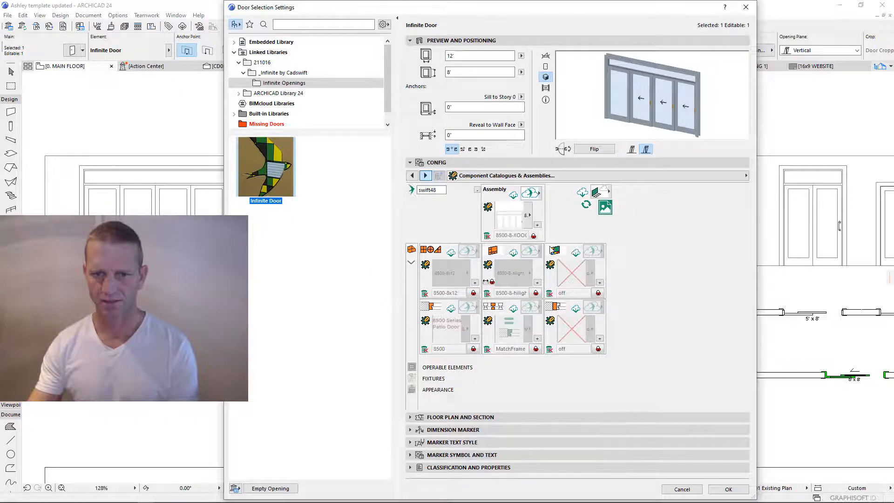
{"action": "left_click", "coordinate": [518, 216]}
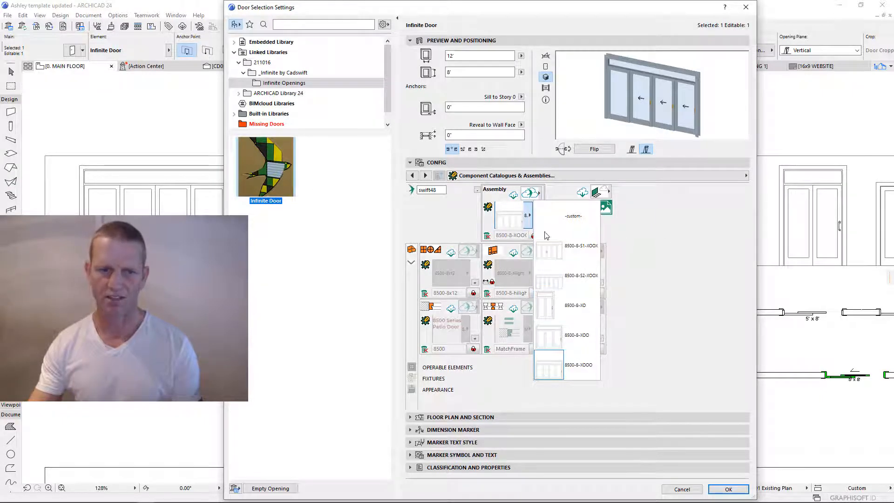
{"action": "left_click", "coordinate": [582, 246]}
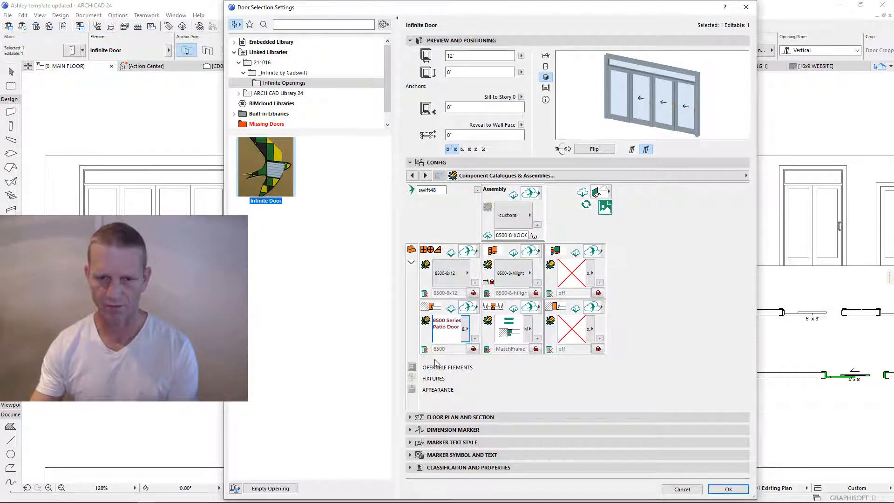
{"action": "left_click", "coordinate": [412, 368]}
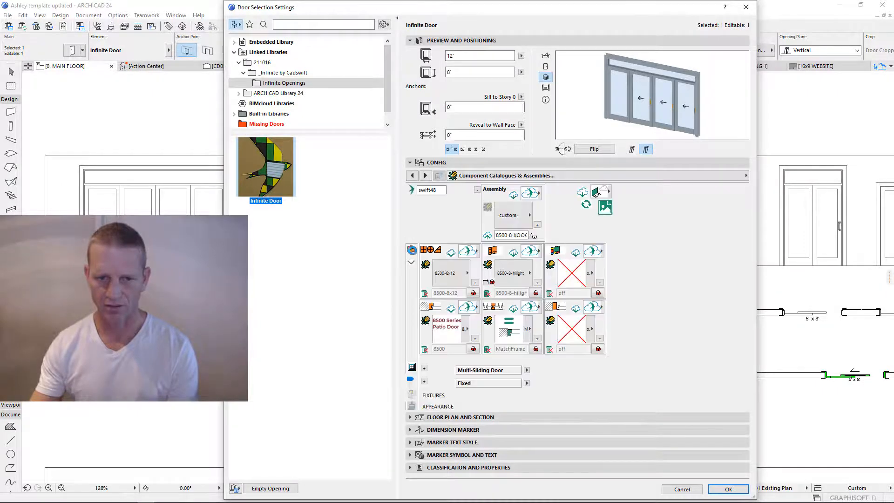
{"action": "left_click", "coordinate": [411, 249]}
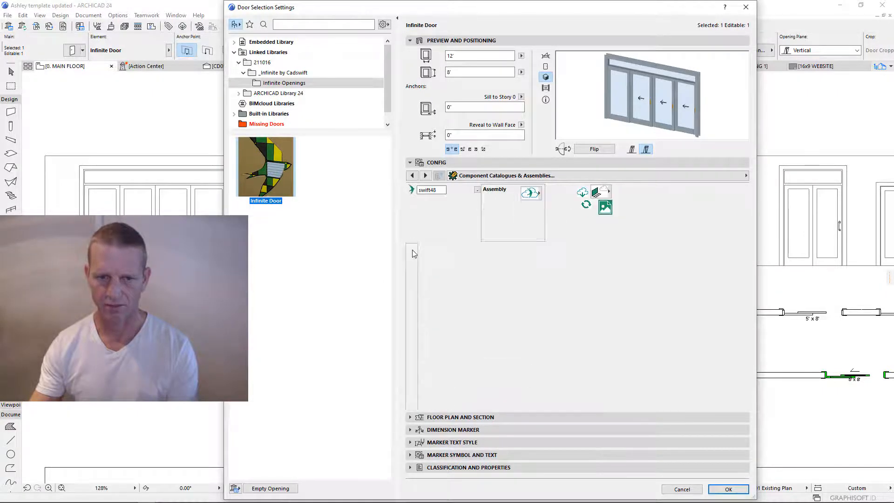
- Toggle the Design tile rows, go back to the Components list, and check the Catalogue dropdown unchanged
{"action": "left_click", "coordinate": [424, 261]}
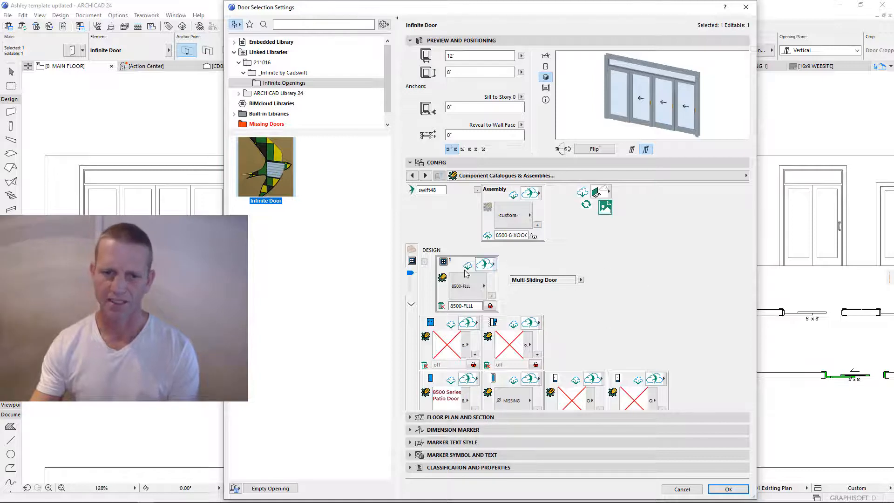
{"action": "left_click", "coordinate": [412, 305]}
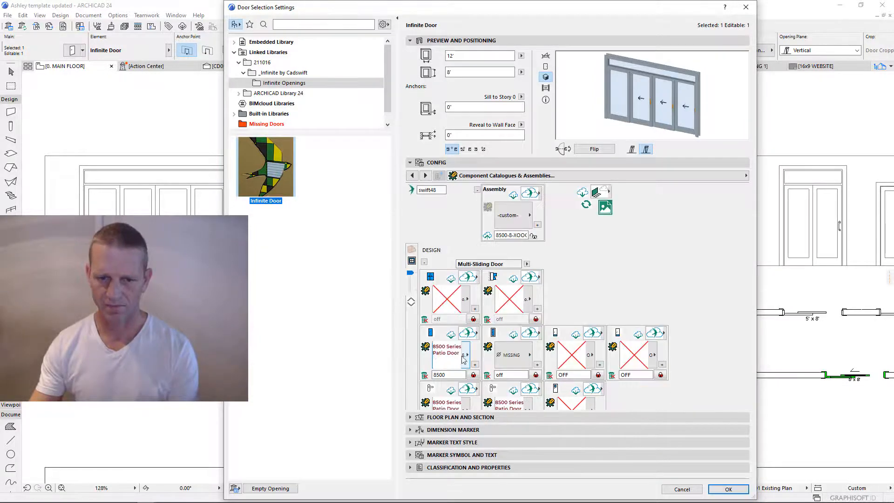
{"action": "left_click", "coordinate": [411, 304]}
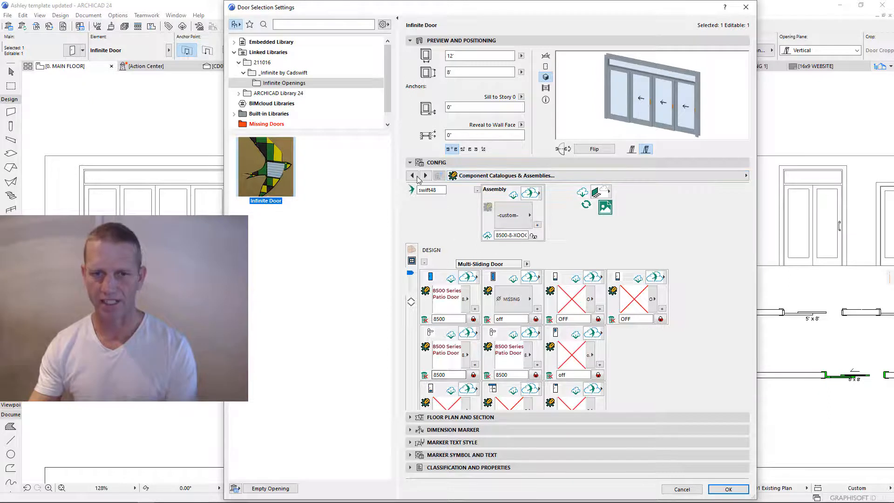
{"action": "left_click", "coordinate": [412, 176]}
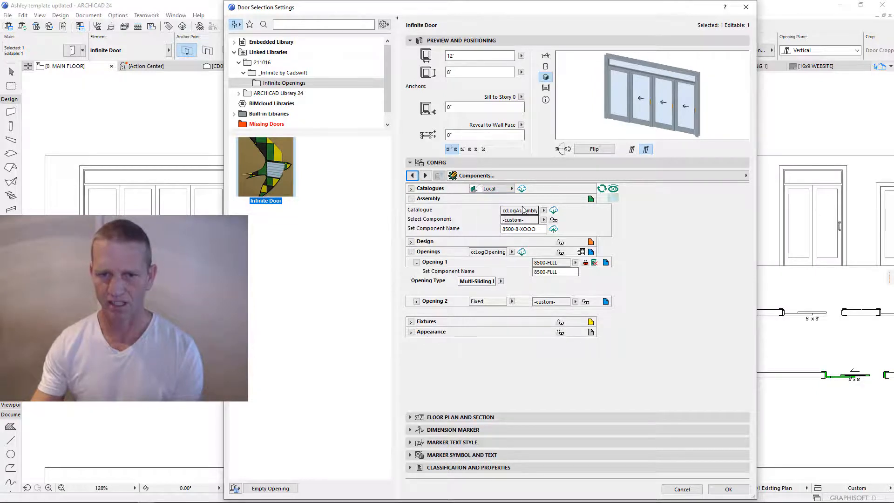
{"action": "left_click", "coordinate": [544, 211]}
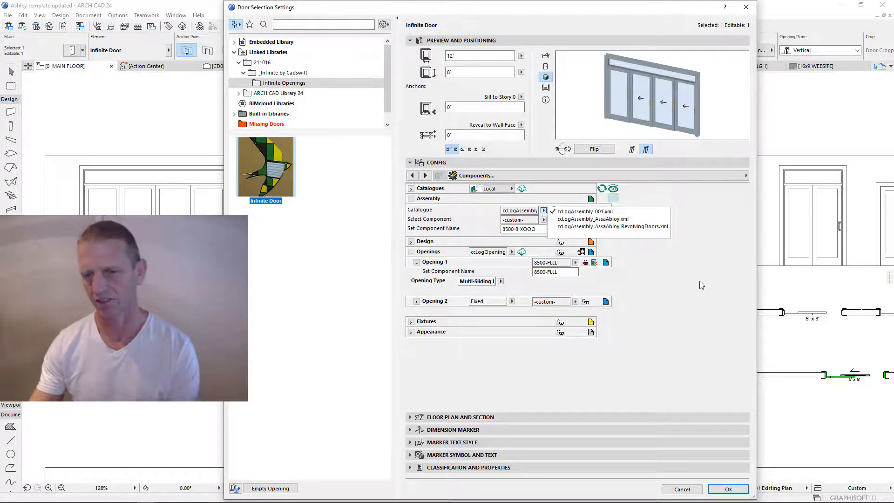
{"action": "left_click", "coordinate": [678, 273]}
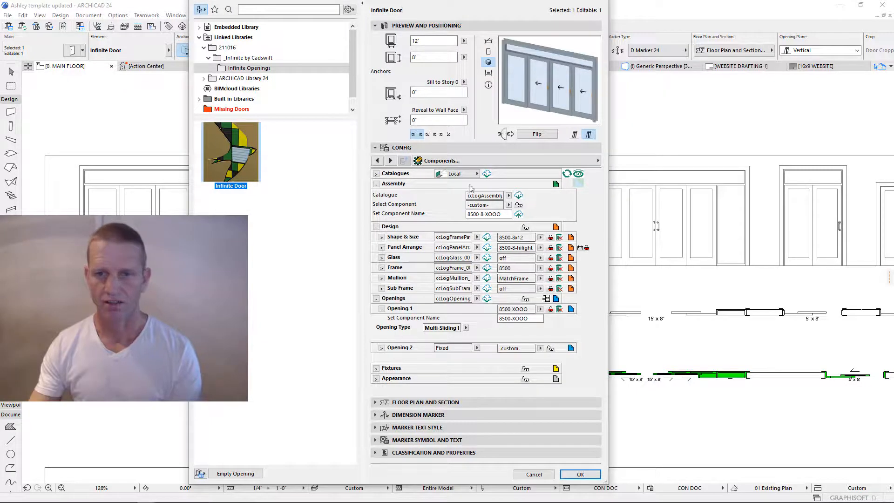
- Widen the door settings dialog and try the 8500-8-XOO and 15' 8500-8-S2-XOOX assemblies
{"action": "left_click_drag", "start_coordinate": [607, 114], "coordinate": [650, 114]}
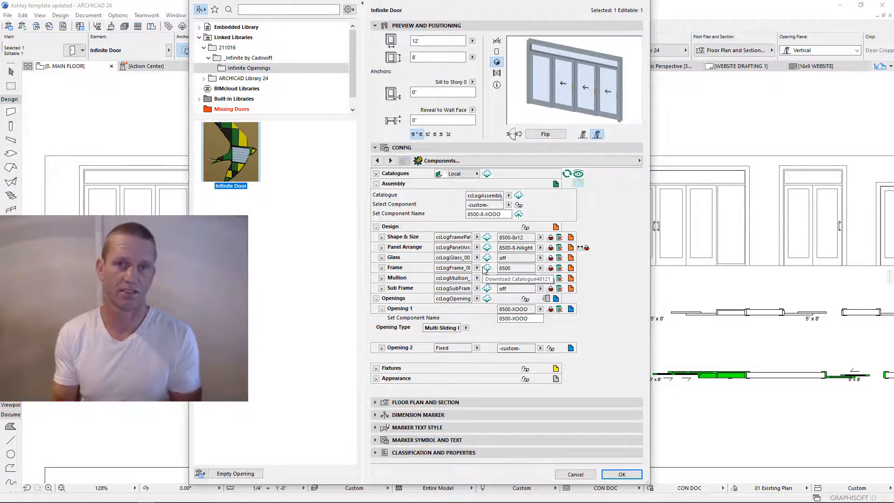
{"action": "left_click", "coordinate": [509, 206]}
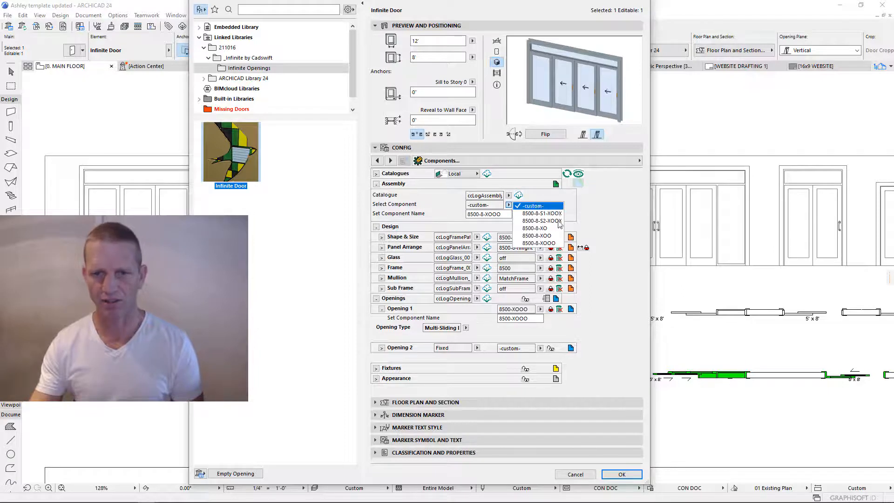
{"action": "left_click", "coordinate": [541, 237]}
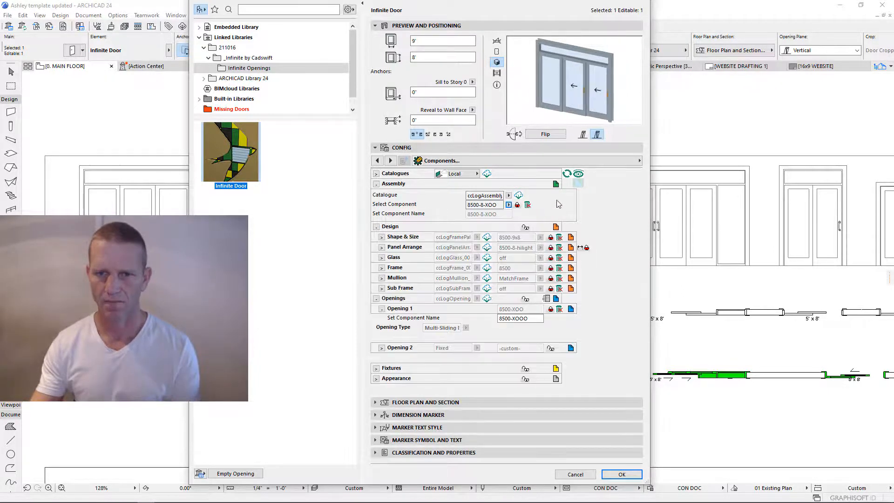
{"action": "left_click", "coordinate": [509, 205]}
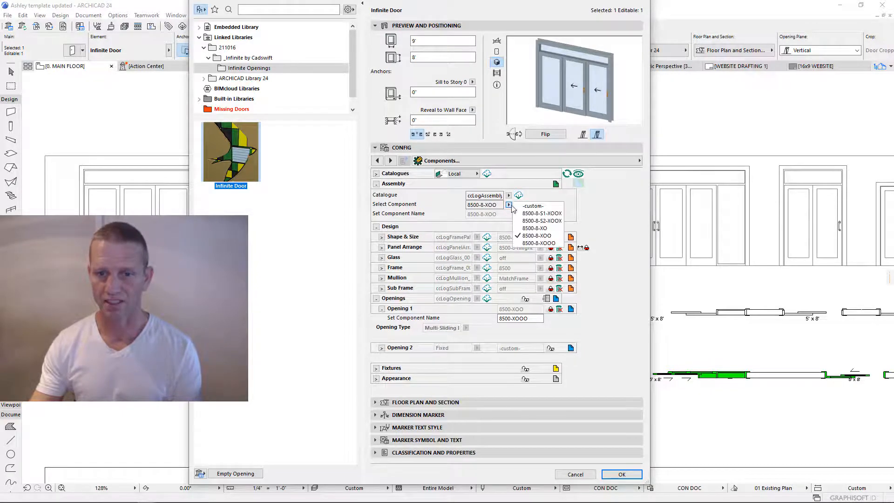
{"action": "left_click", "coordinate": [542, 223]}
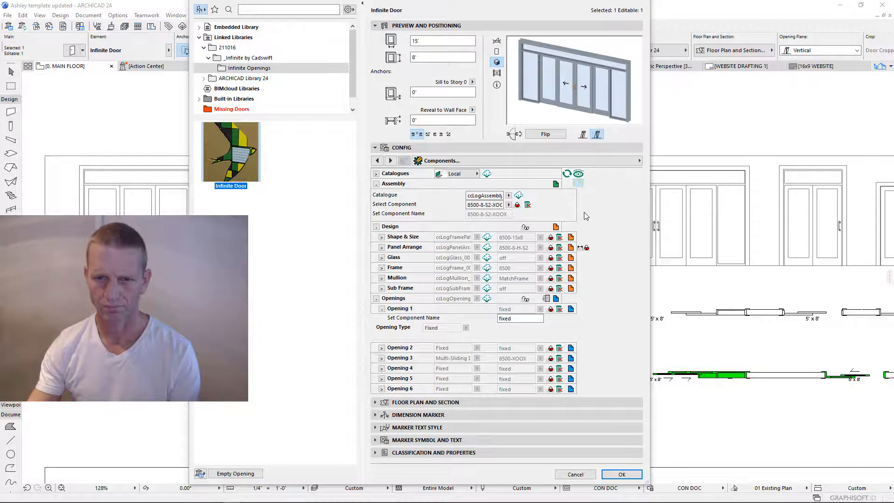
{"action": "left_click", "coordinate": [509, 205]}
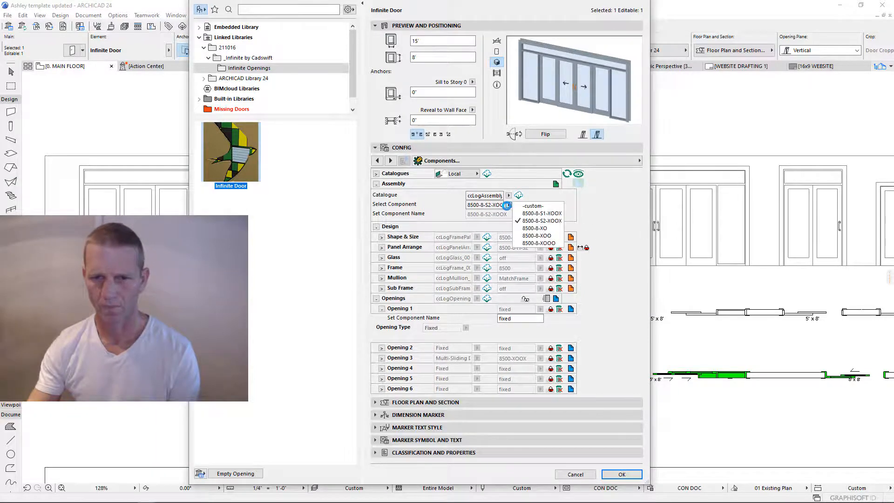
{"action": "left_click", "coordinate": [544, 236]}
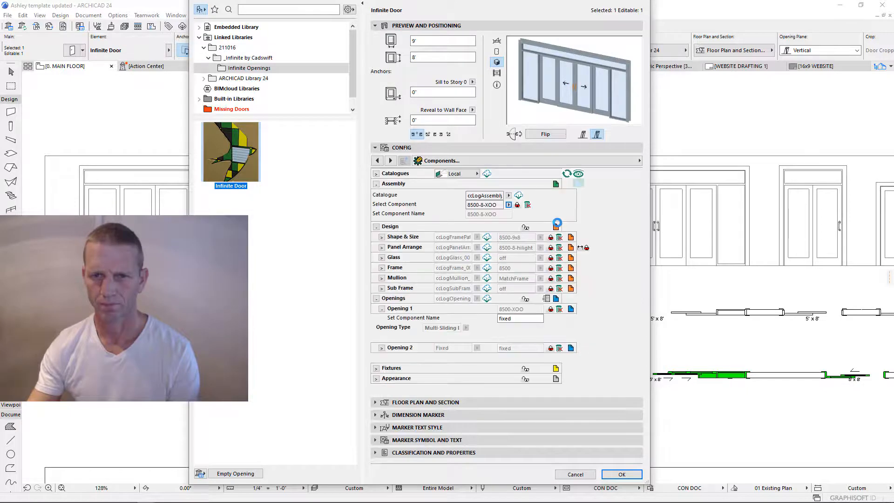
- Choose the 12' 8500-8-XOOO four-panel assembly and accept the door settings
{"action": "left_click", "coordinate": [508, 205]}
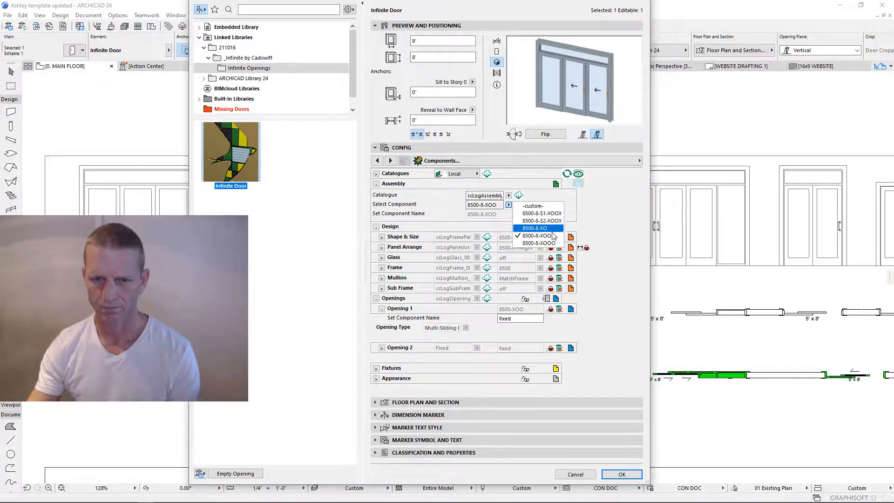
{"action": "left_click", "coordinate": [539, 242]}
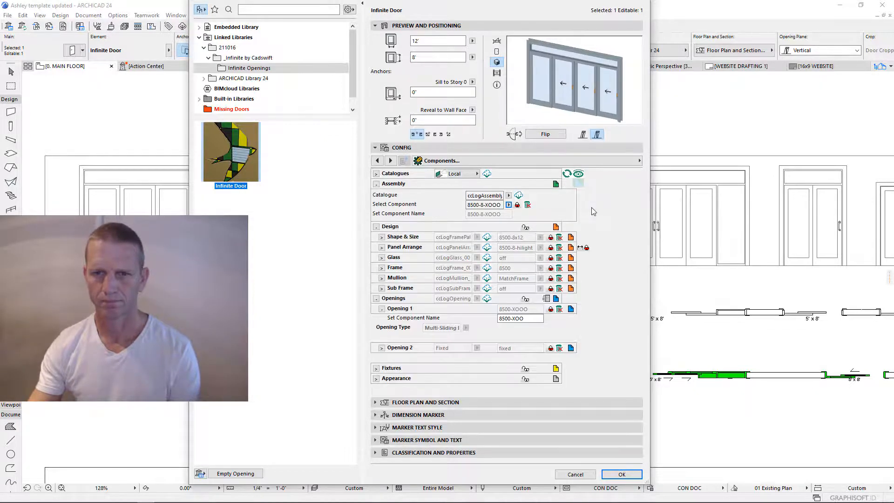
{"action": "left_click", "coordinate": [620, 473]}
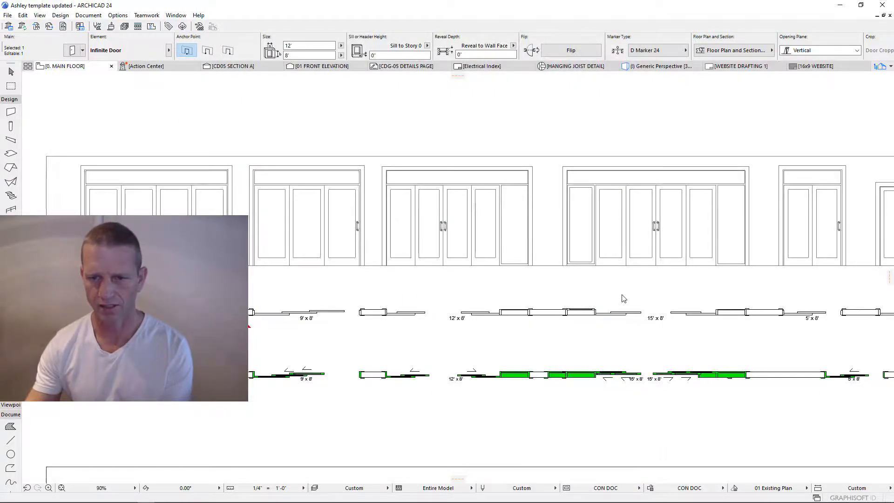
- Zoom and pan the plan to survey all door rows, up to the DO NOT USE window row
{"action": "scroll", "coordinate": [626, 300], "scroll_direction": "down", "scroll_amount": 3}
{"action": "middle_click_drag", "start_coordinate": [718, 293], "coordinate": [240, 289]}
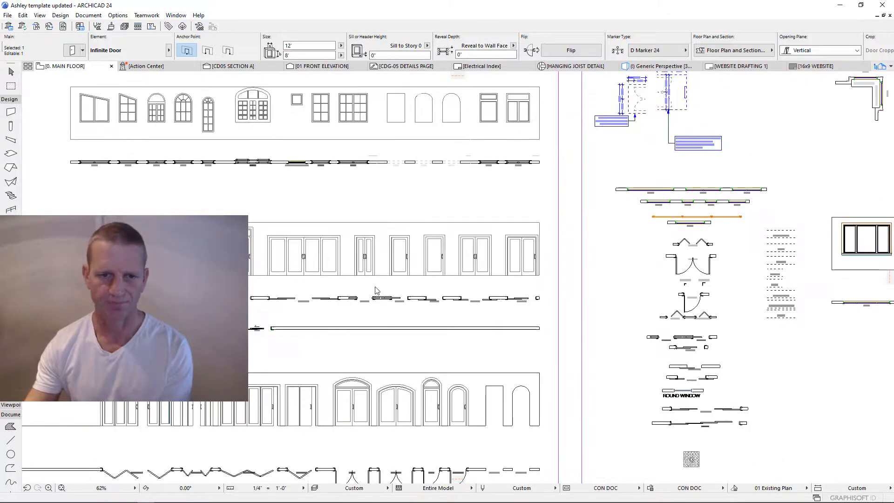
{"action": "middle_click_drag", "start_coordinate": [429, 316], "coordinate": [492, 348]}
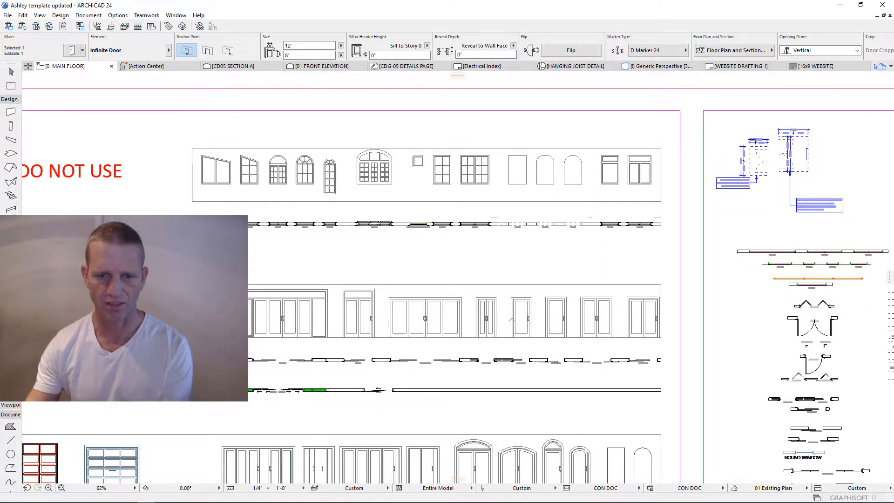
{"action": "scroll", "coordinate": [512, 318], "scroll_direction": "down", "scroll_amount": 3}
{"action": "middle_click_drag", "start_coordinate": [447, 373], "coordinate": [507, 255]}
{"action": "scroll", "coordinate": [570, 378], "scroll_direction": "up", "scroll_amount": 2}
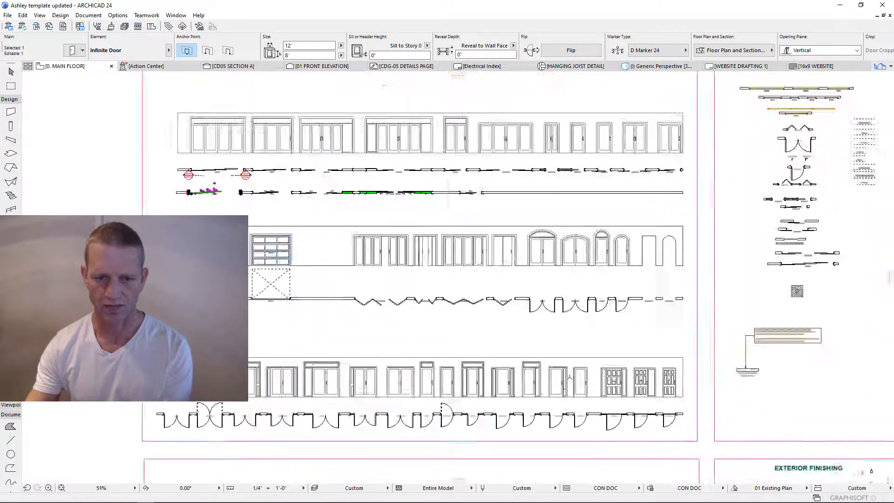
{"action": "scroll", "coordinate": [569, 377], "scroll_direction": "up", "scroll_amount": 2}
{"action": "middle_click_drag", "start_coordinate": [543, 320], "coordinate": [709, 206]}
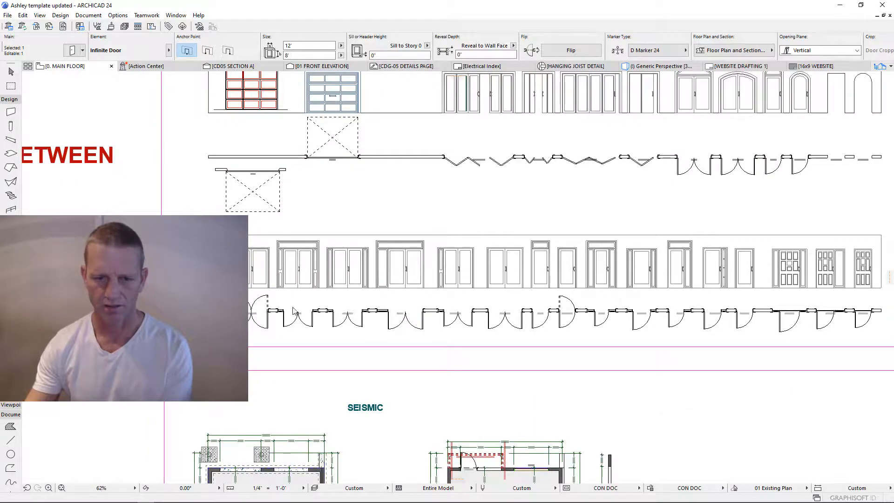
{"action": "middle_click_drag", "start_coordinate": [539, 276], "coordinate": [486, 301]}
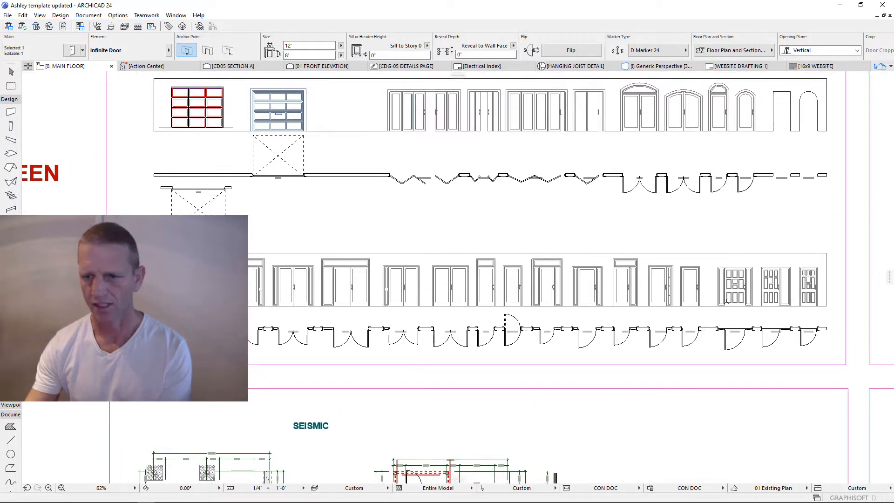
{"action": "scroll", "coordinate": [681, 293], "scroll_direction": "up", "scroll_amount": 10}
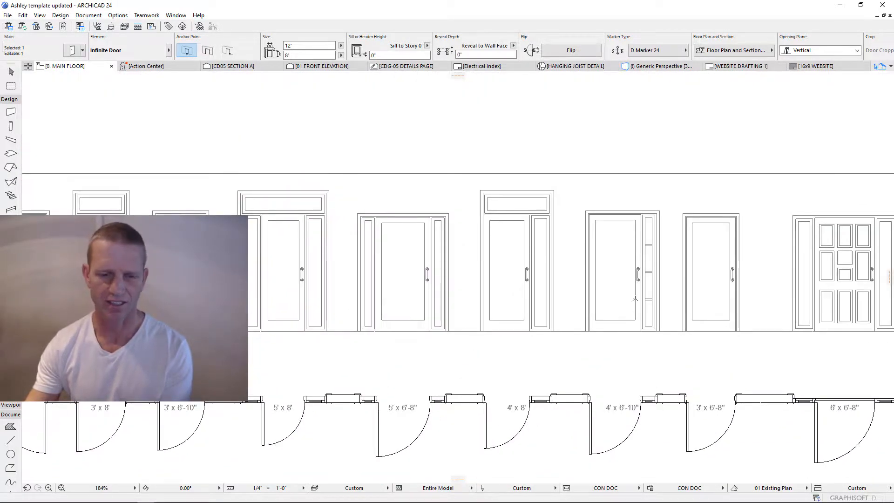
{"action": "scroll", "coordinate": [434, 243], "scroll_direction": "down", "scroll_amount": 10}
{"action": "scroll", "coordinate": [434, 243], "scroll_direction": "down", "scroll_amount": 3}
{"action": "middle_click_drag", "start_coordinate": [477, 144], "coordinate": [523, 286]}
{"action": "middle_click_drag", "start_coordinate": [536, 175], "coordinate": [536, 309]}
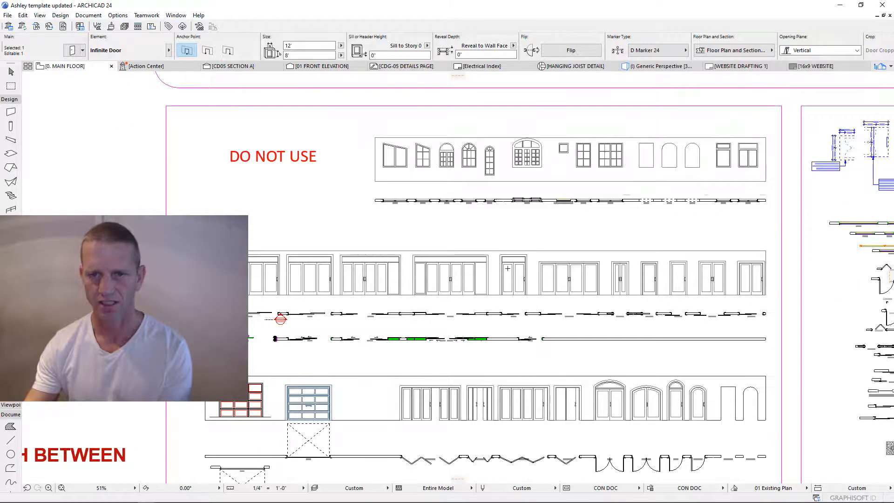
{"action": "scroll", "coordinate": [466, 256], "scroll_direction": "up", "scroll_amount": 3}
- Deselect the edited door with Esc and slightly adjust the plan view
{"action": "key", "text": "Escape"}
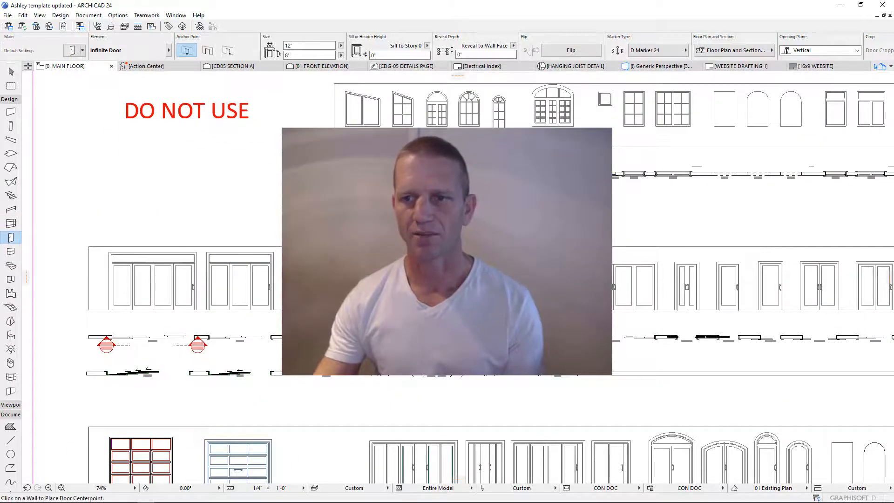
{"action": "mouse_move", "coordinate": [630, 243]}
{"action": "middle_mouse_down"}
{"action": "mouse_move", "coordinate": [575, 240]}
{"action": "mouse_move", "coordinate": [592, 240]}
{"action": "middle_mouse_up"}
{"action": "scroll", "coordinate": [586, 240], "scroll_direction": "down", "scroll_amount": 1}
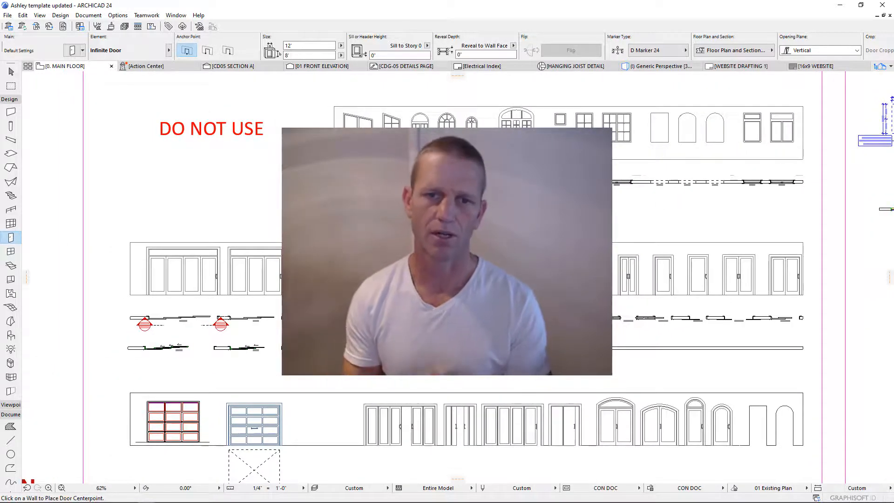